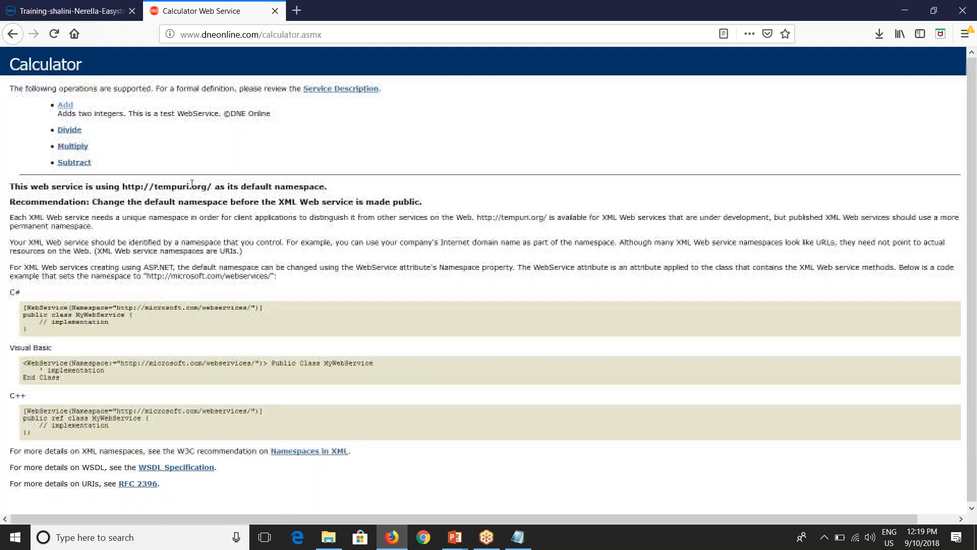
{"action": "left_click", "coordinate": [296, 10]}
{"action": "type", "text": "http://www.dneonline.com/calculator.asmx"}
{"action": "type", "text": "?wsdl"}
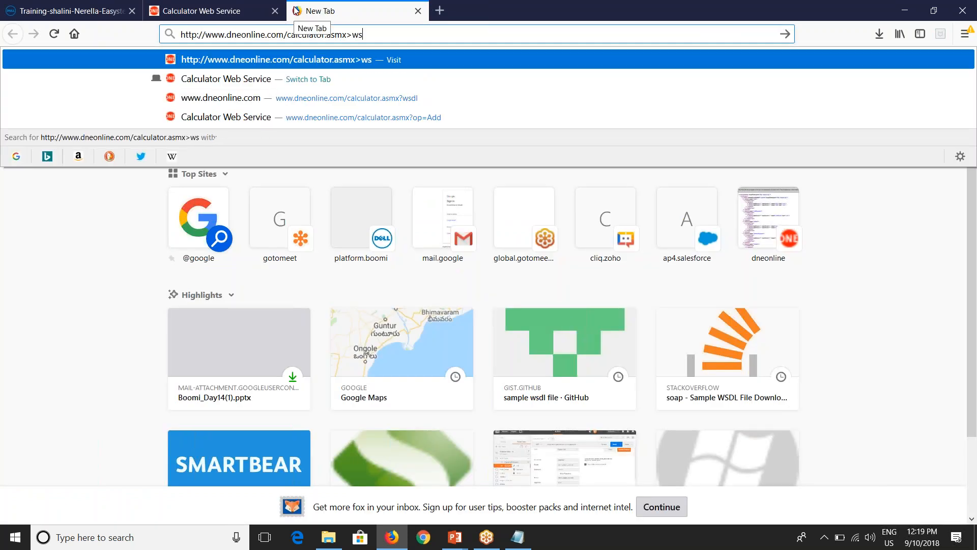
{"action": "key", "text": "Return"}
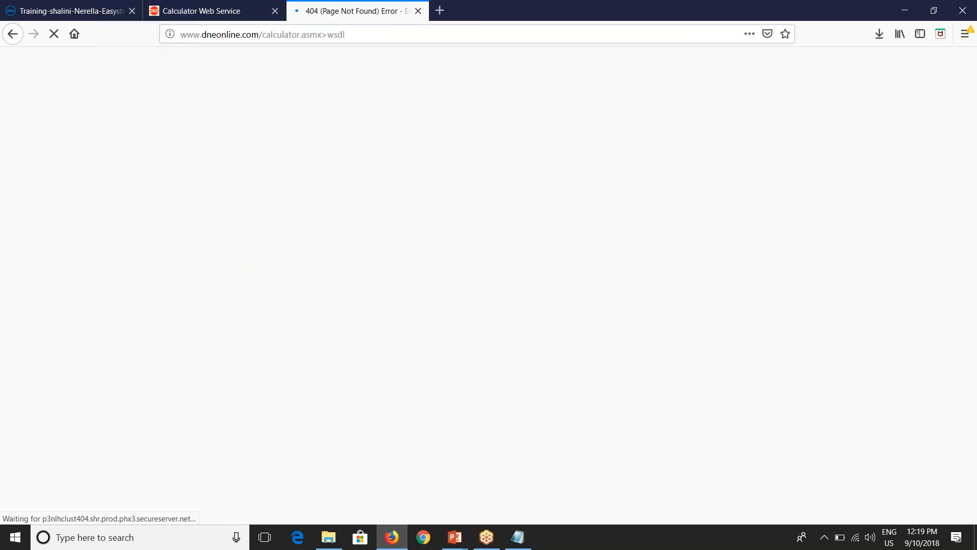
{"action": "left_click", "coordinate": [327, 35]}
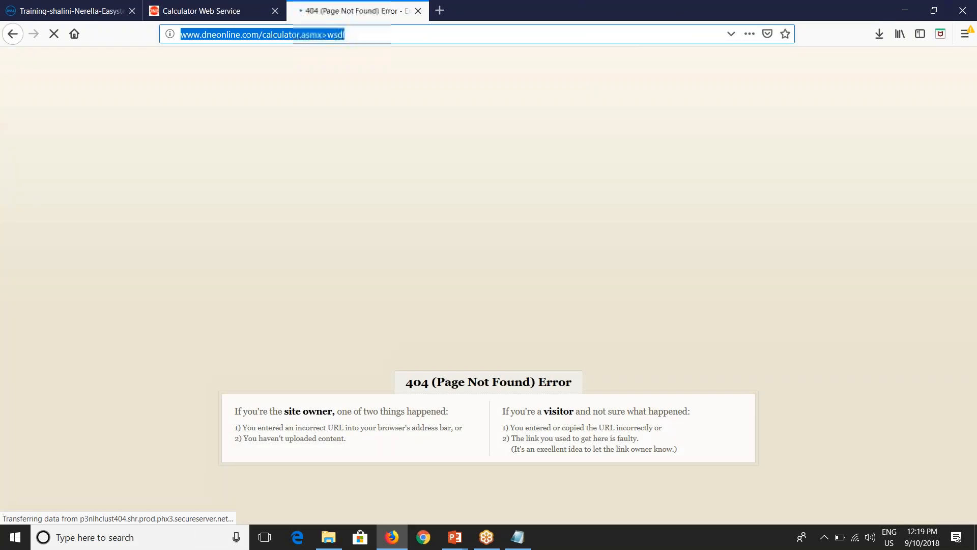
{"action": "left_click", "coordinate": [327, 35]}
{"action": "key", "text": "BackSpace"}
{"action": "type", "text": "?"}
{"action": "key", "text": "Return"}
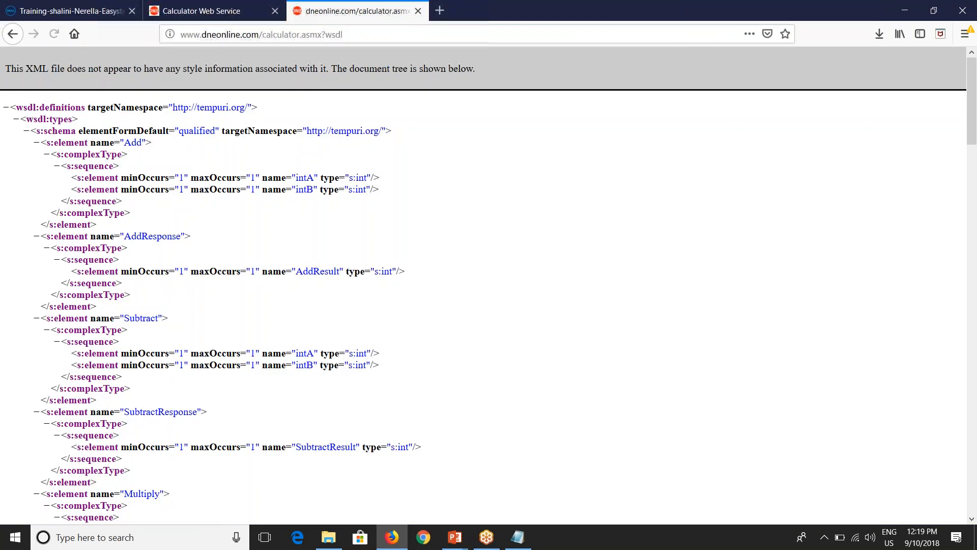
- Examine the WSDL's element types, messages, port types, bindings and service section for the calculator operations
{"action": "scroll", "coordinate": [265, 231], "scroll_direction": "down", "scroll_amount": 2}
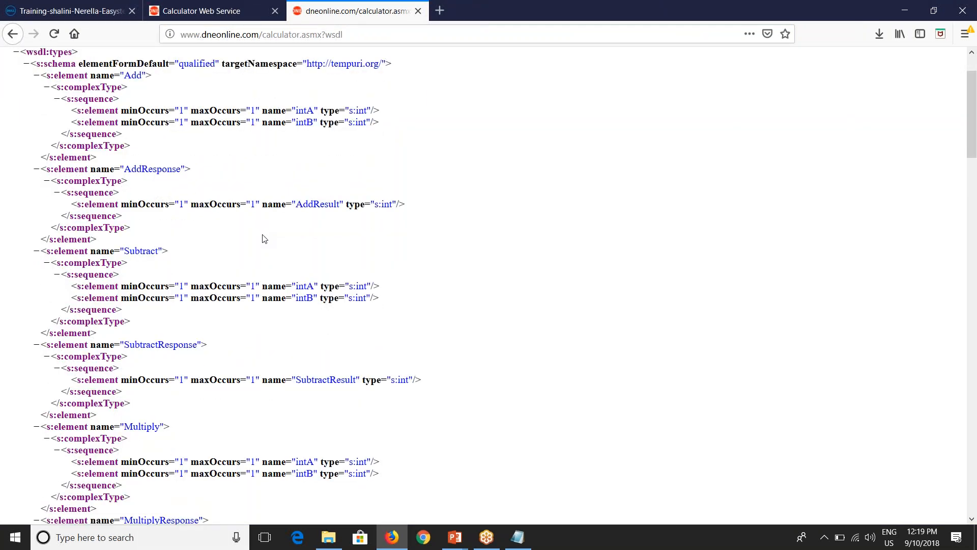
{"action": "scroll", "coordinate": [265, 234], "scroll_direction": "up", "scroll_amount": 2}
{"action": "scroll", "coordinate": [265, 239], "scroll_direction": "down", "scroll_amount": 6}
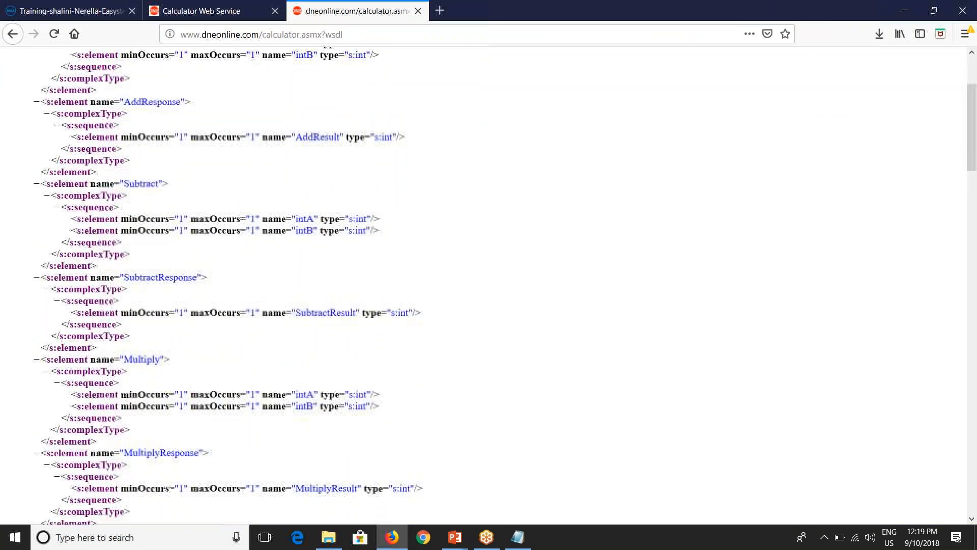
{"action": "scroll", "coordinate": [261, 245], "scroll_direction": "down", "scroll_amount": 4}
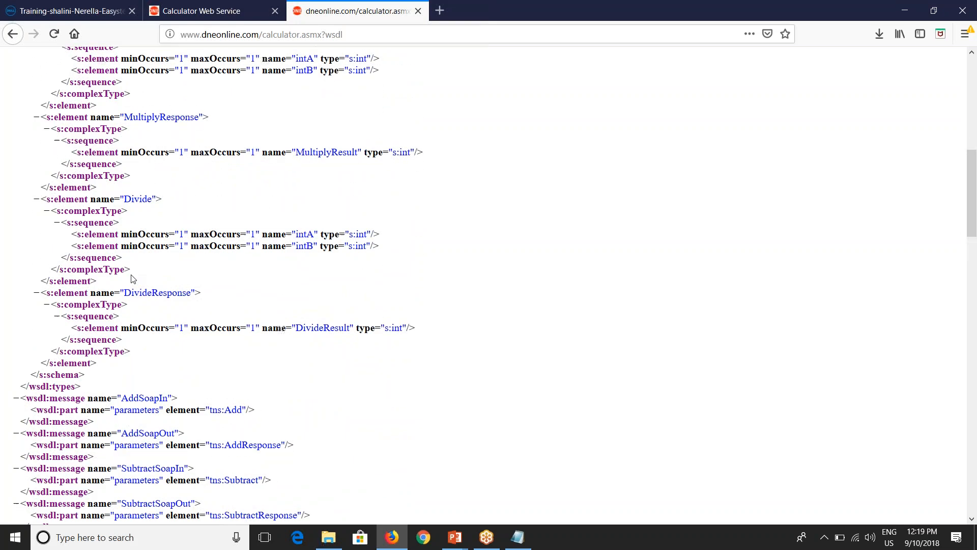
{"action": "scroll", "coordinate": [170, 306], "scroll_direction": "up", "scroll_amount": 10}
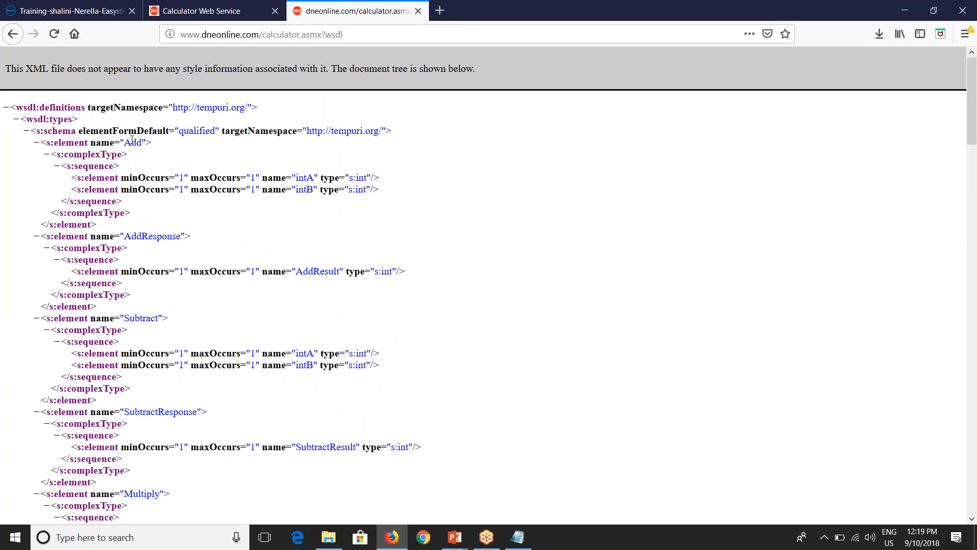
{"action": "scroll", "coordinate": [163, 247], "scroll_direction": "down", "scroll_amount": 13}
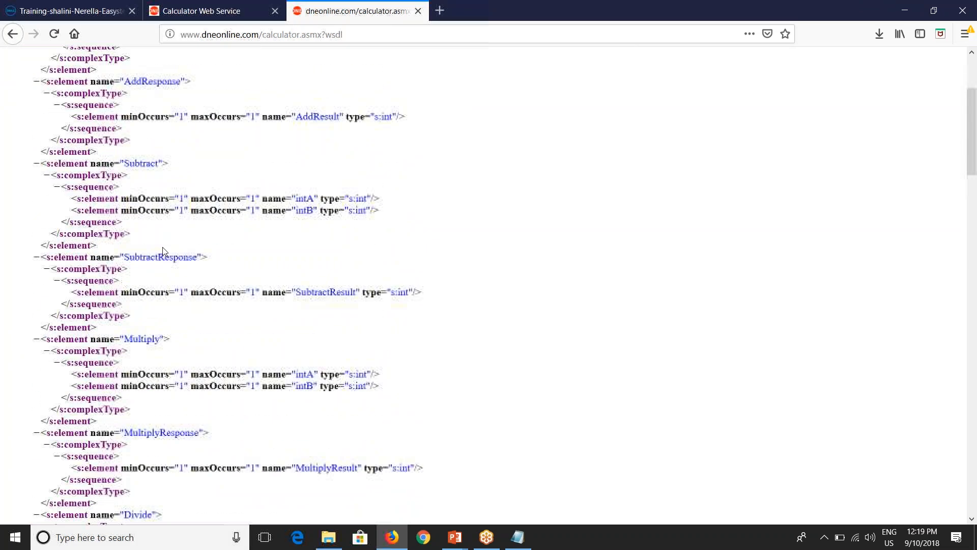
{"action": "scroll", "coordinate": [145, 291], "scroll_direction": "down", "scroll_amount": 20}
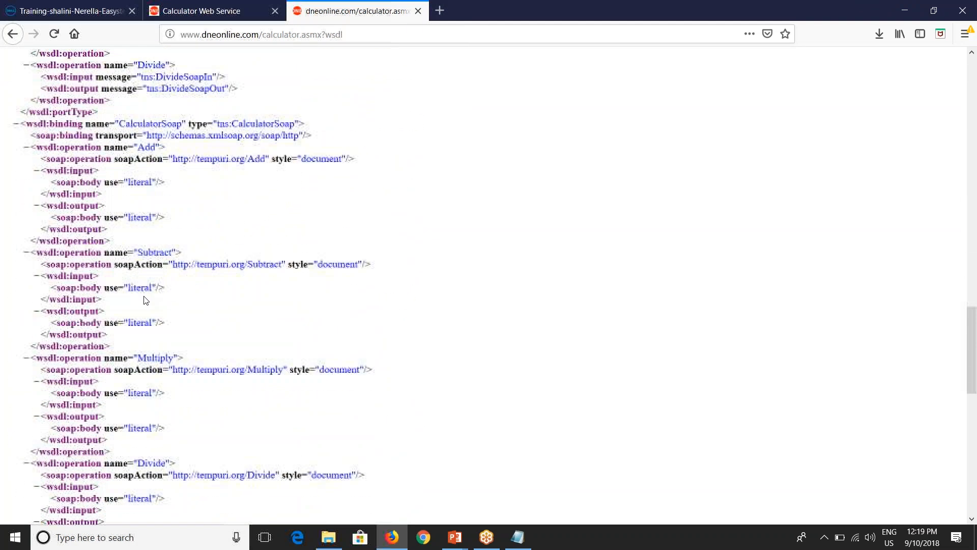
{"action": "scroll", "coordinate": [144, 302], "scroll_direction": "down", "scroll_amount": 4}
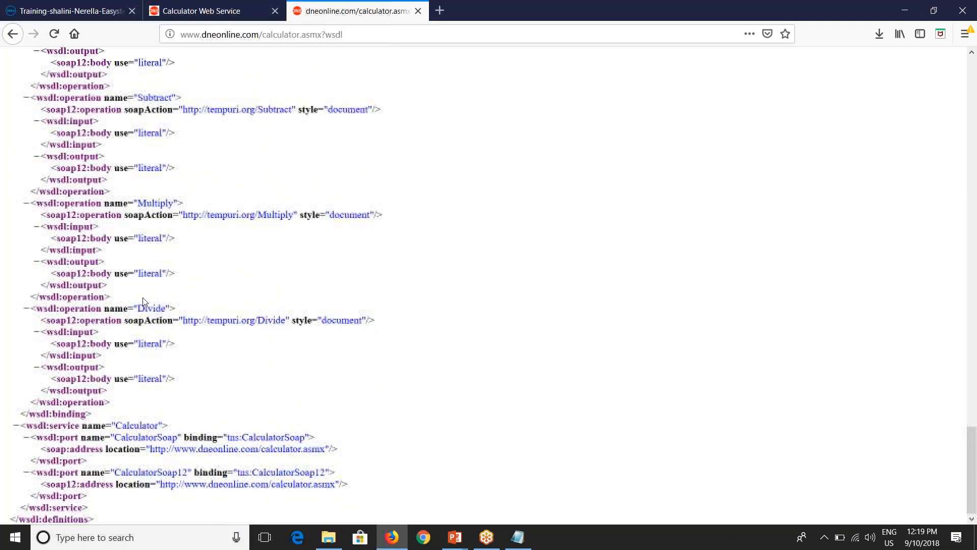
{"action": "scroll", "coordinate": [144, 303], "scroll_direction": "up", "scroll_amount": 8}
{"action": "scroll", "coordinate": [144, 303], "scroll_direction": "up", "scroll_amount": 20}
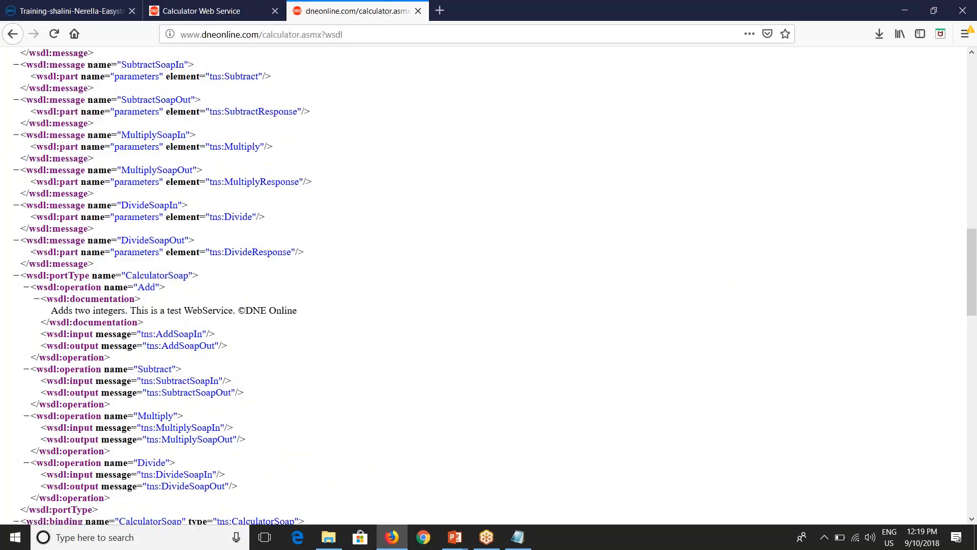
{"action": "scroll", "coordinate": [222, 349], "scroll_direction": "up", "scroll_amount": 3}
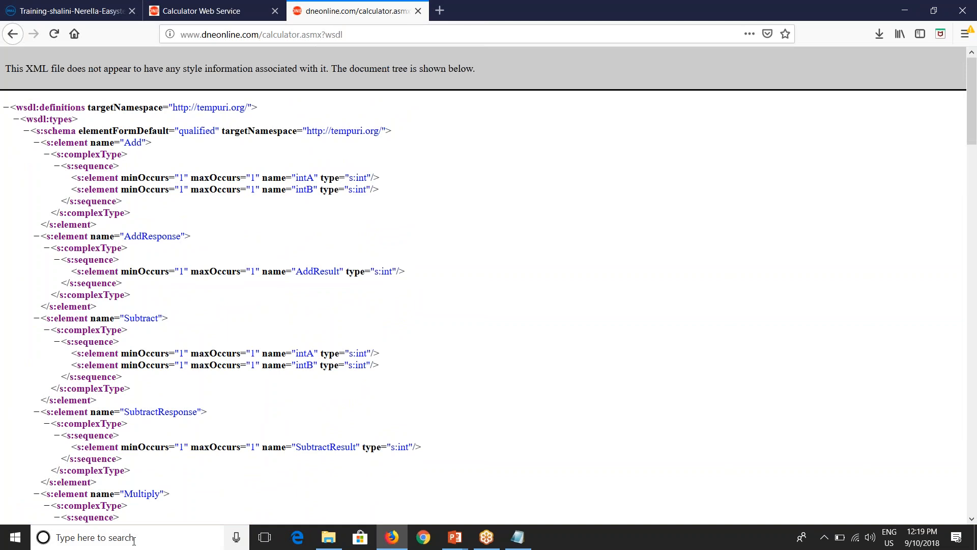
- Launch the SoapUI-5.4.0 desktop app and show its workspace maximized without the starter page
{"action": "left_click", "coordinate": [59, 537]}
{"action": "type", "text": "s"}
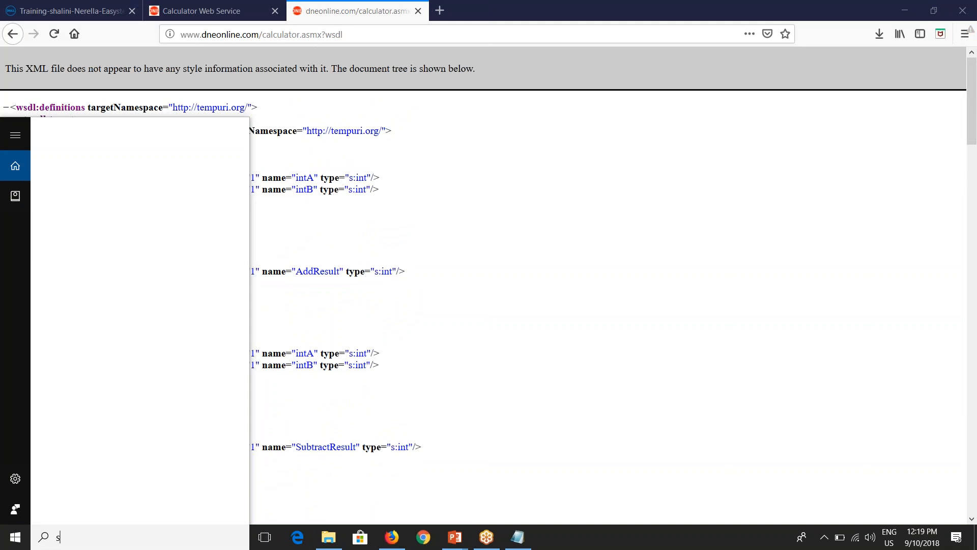
{"action": "type", "text": "oap ui"}
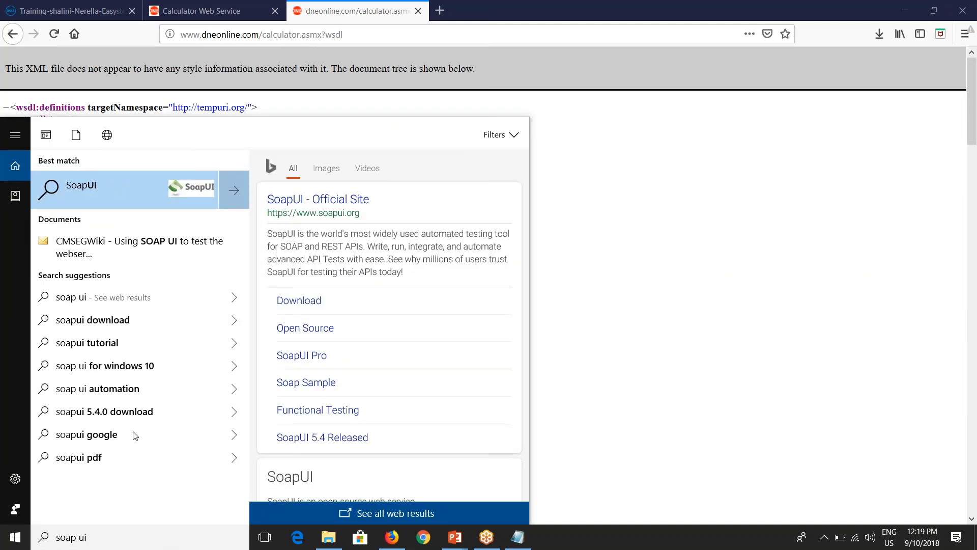
{"action": "key", "text": "BackSpace"}
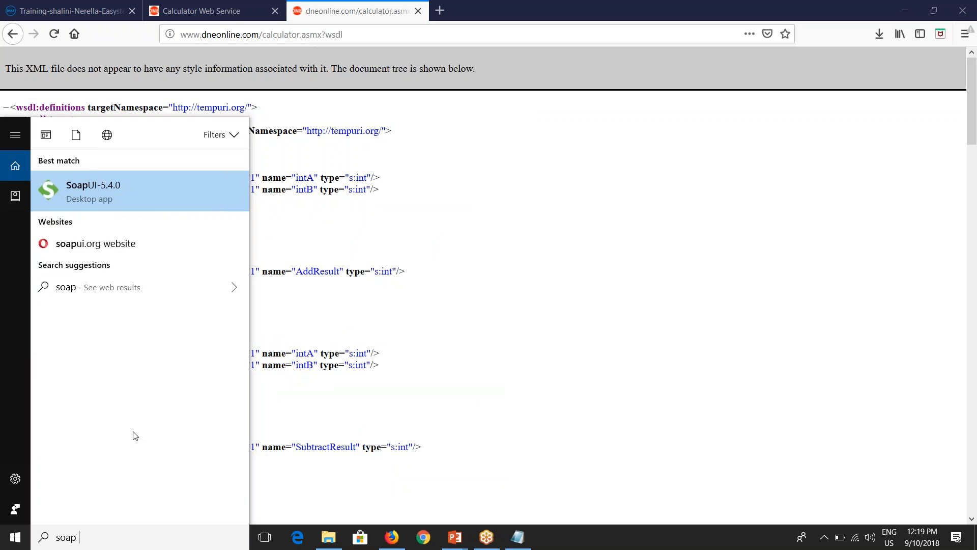
{"action": "left_click", "coordinate": [80, 193]}
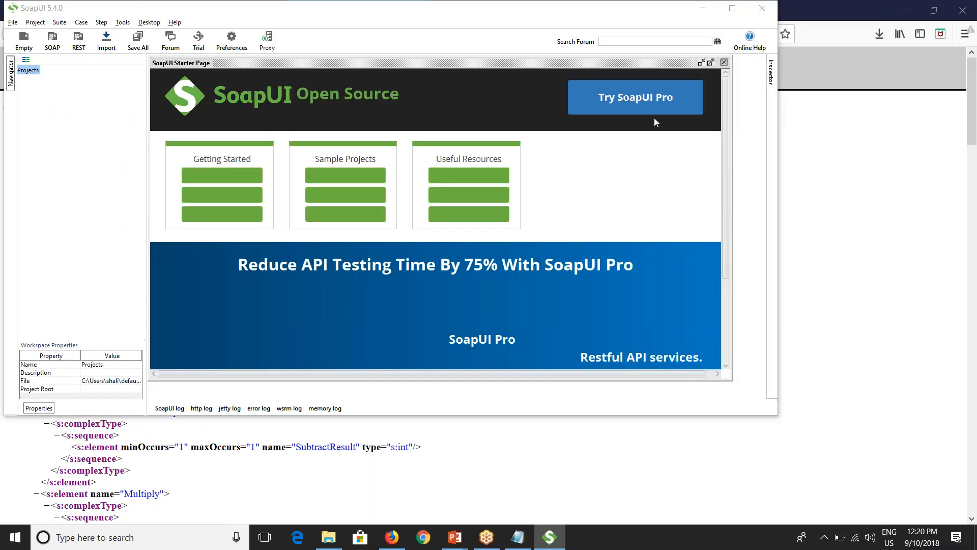
{"action": "left_click", "coordinate": [724, 62]}
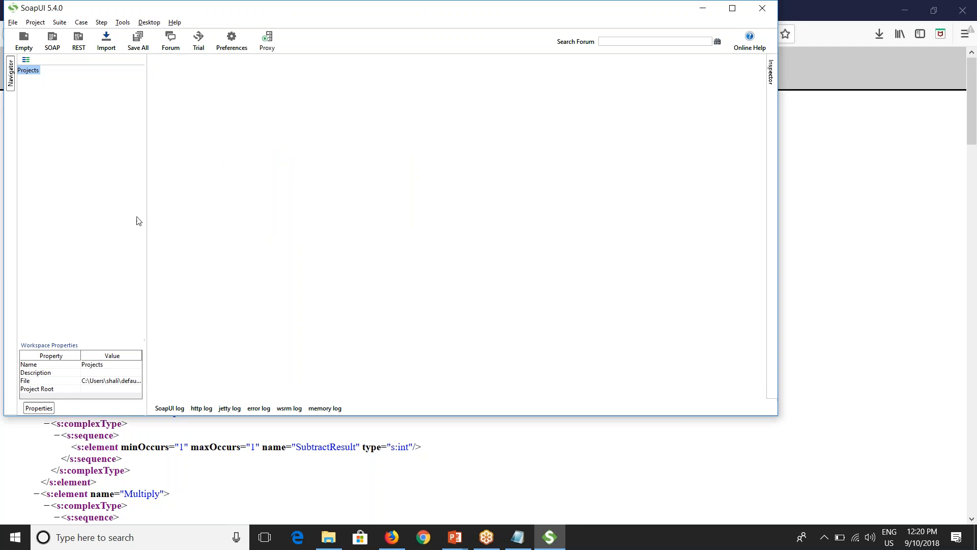
{"action": "left_click", "coordinate": [731, 8]}
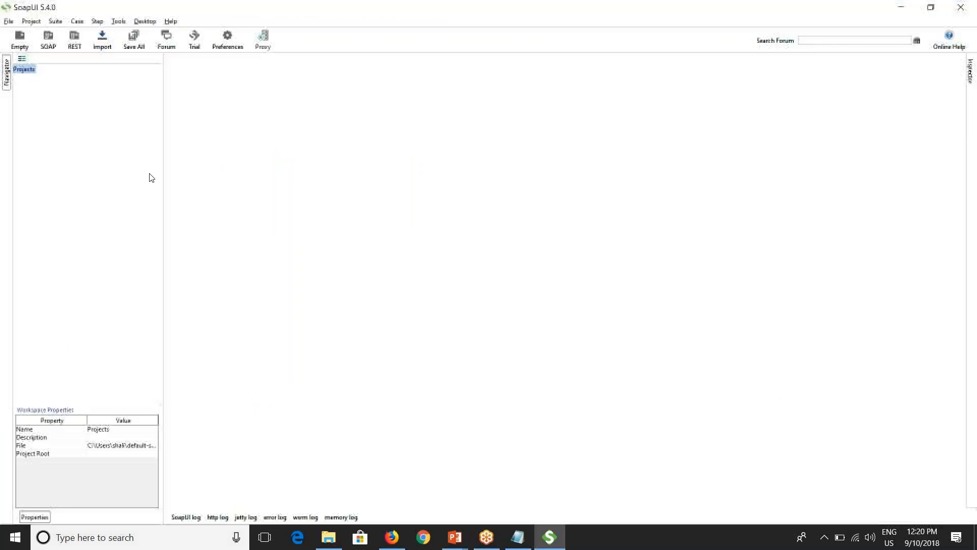
{"action": "right_click", "coordinate": [33, 69]}
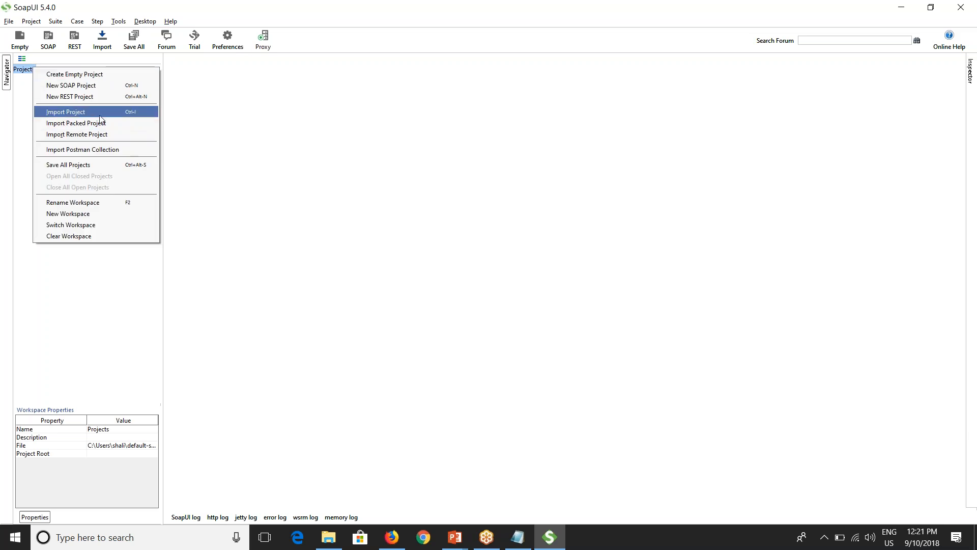
{"action": "left_click", "coordinate": [90, 86]}
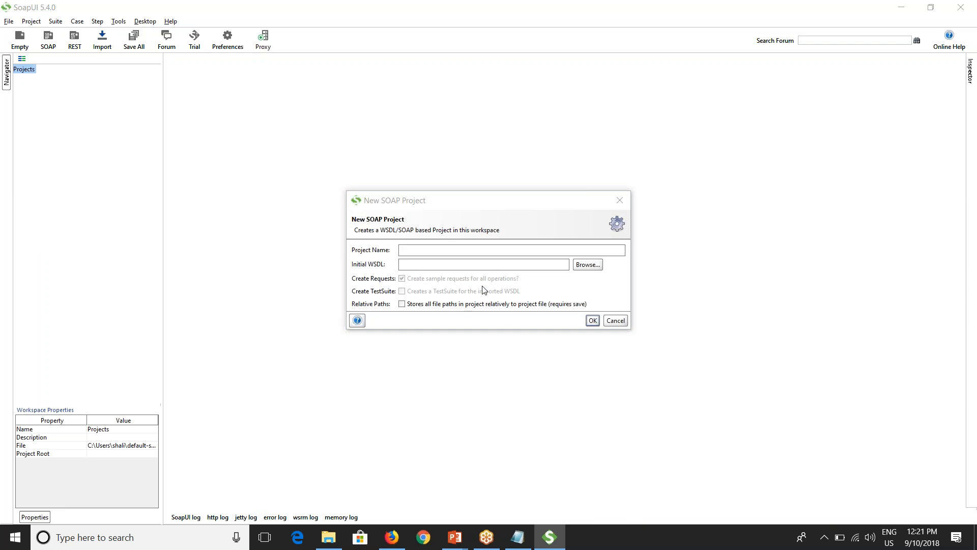
{"action": "left_click", "coordinate": [463, 264]}
{"action": "type", "text": "http://www.dneonline.com/calculator.asmx"}
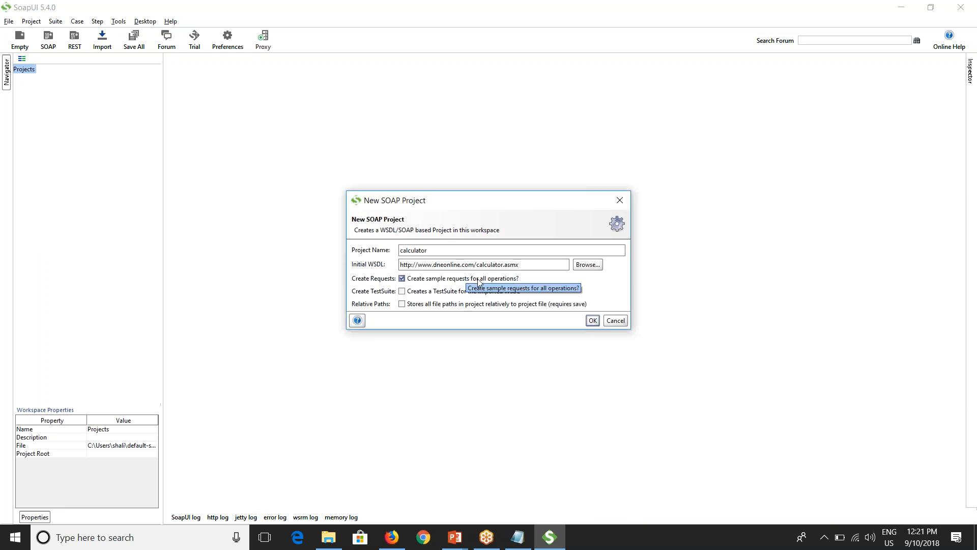
{"action": "type", "text": "l"}
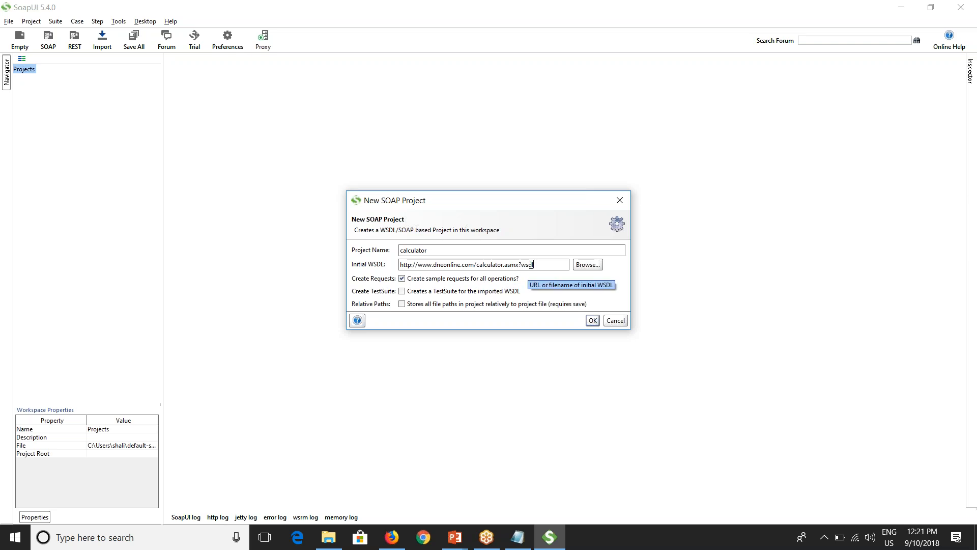
{"action": "left_click", "coordinate": [593, 321]}
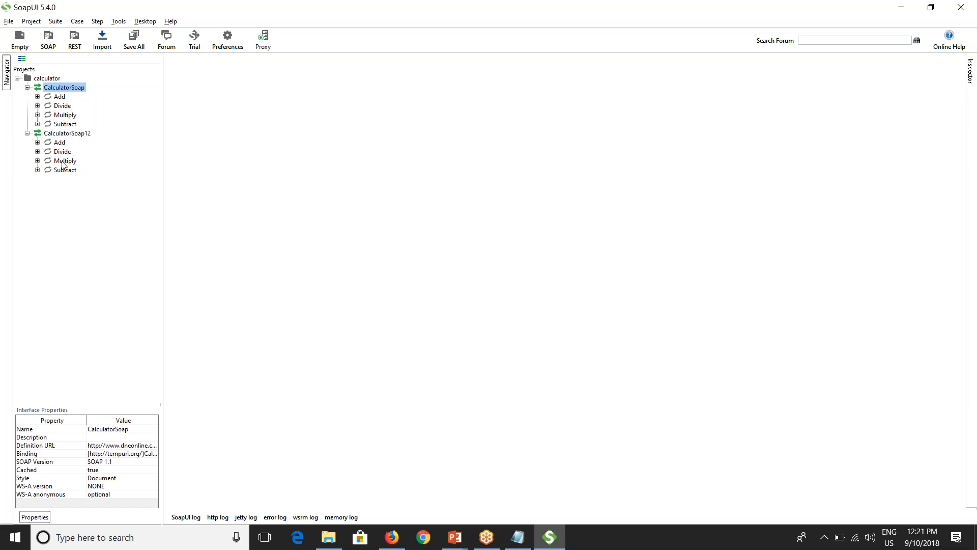
- Open Request 1 of the Add operation under CalculatorSoap and examine its SOAP envelope and the intA and intB elements
{"action": "left_click", "coordinate": [37, 97]}
{"action": "left_click", "coordinate": [74, 106]}
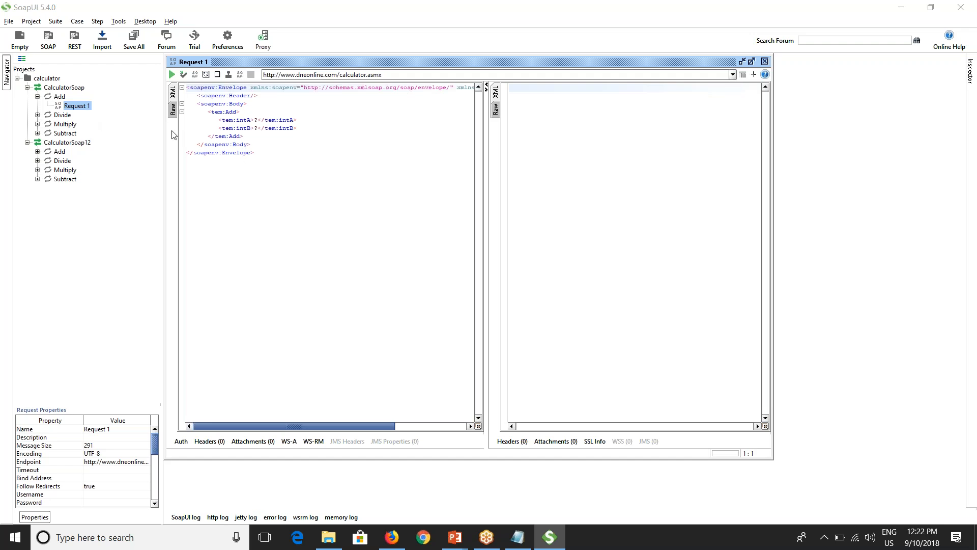
{"action": "left_click_drag", "start_coordinate": [265, 158], "coordinate": [189, 87]}
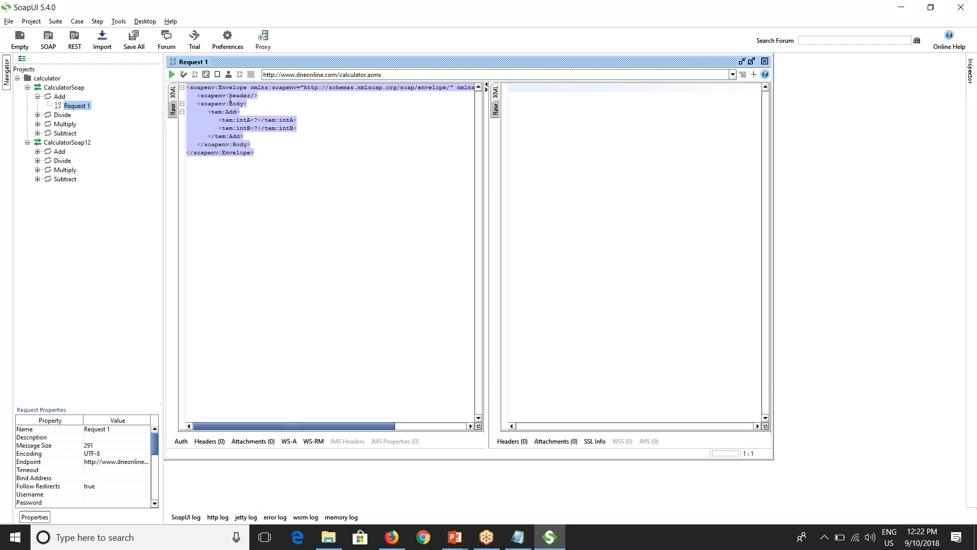
{"action": "left_click", "coordinate": [255, 153]}
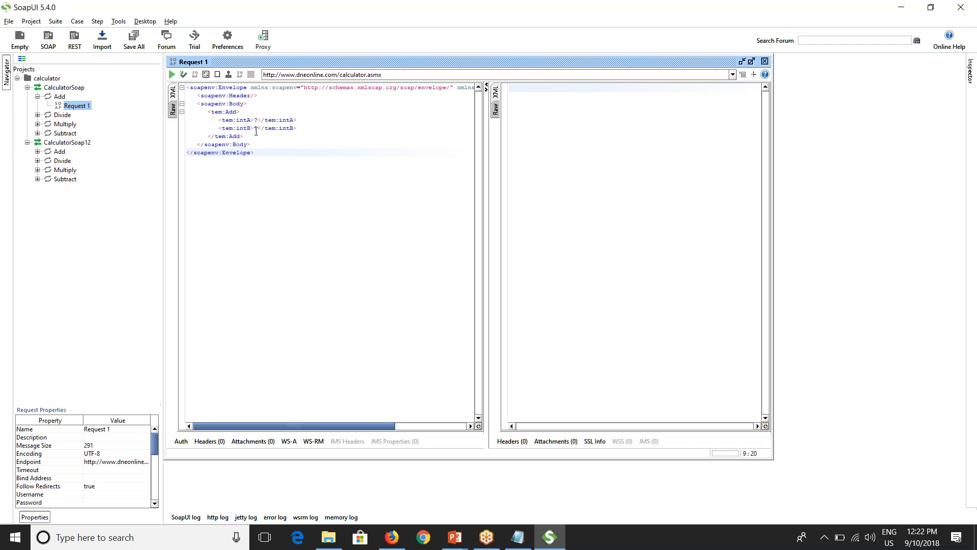
{"action": "left_click_drag", "start_coordinate": [299, 127], "coordinate": [176, 122]}
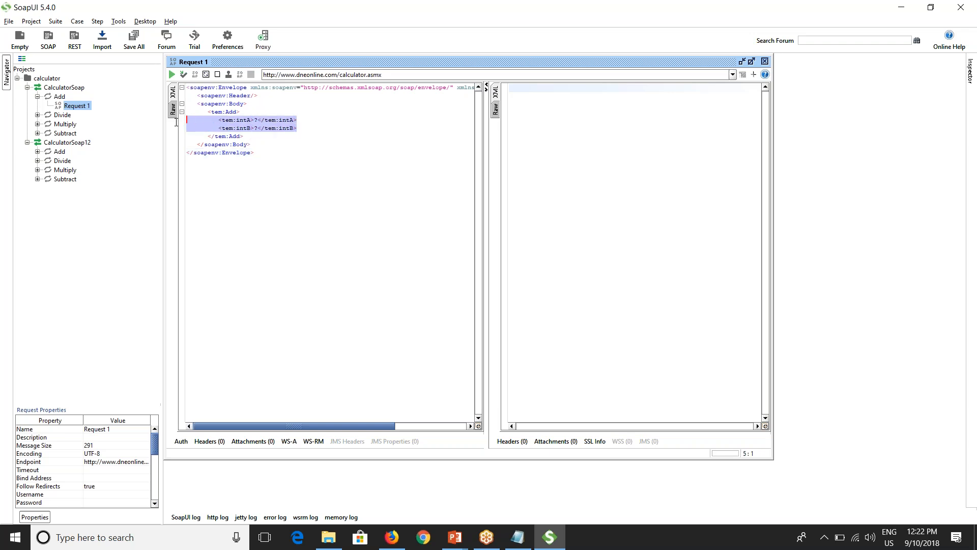
- Set intA to 2 and intB to 3 in the Add request XML
{"action": "left_click", "coordinate": [257, 120]}
{"action": "key", "text": "BackSpace"}
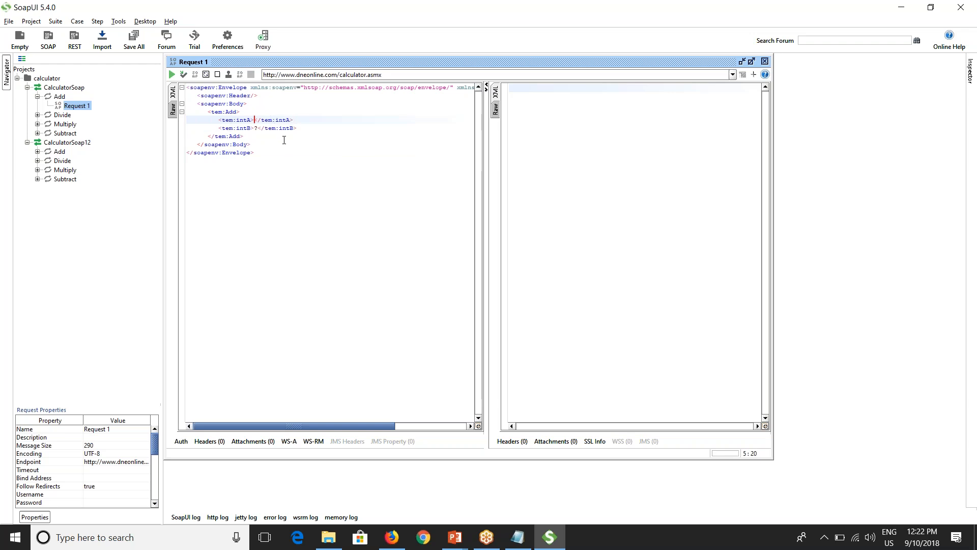
{"action": "type", "text": "2"}
{"action": "left_click", "coordinate": [256, 128]}
{"action": "key", "text": "Delete"}
{"action": "type", "text": "3"}
{"action": "left_click_drag", "start_coordinate": [259, 157], "coordinate": [187, 87]}
{"action": "left_click", "coordinate": [196, 176]}
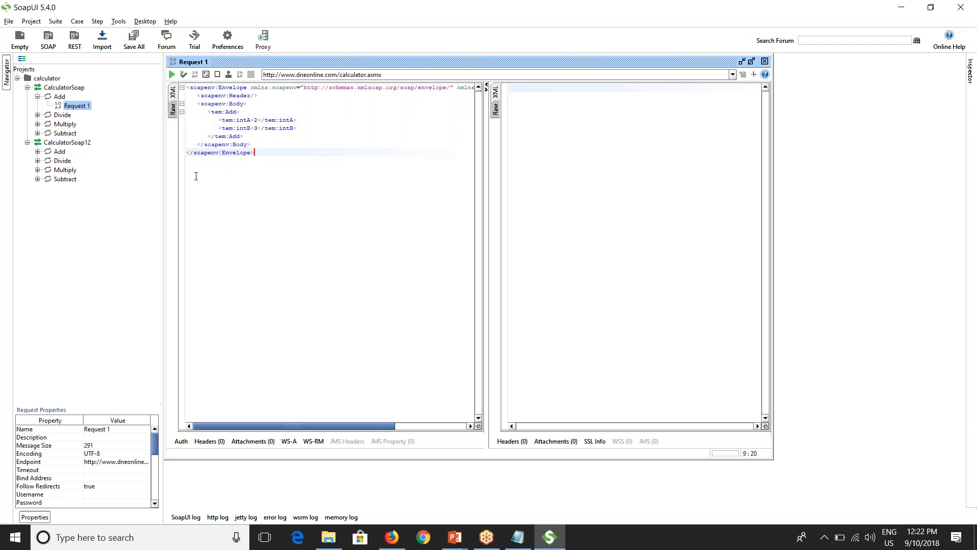
- Submit the Add request and examine the AddResult in the response alongside the request envelope
{"action": "left_click", "coordinate": [172, 74]}
{"action": "left_click_drag", "start_coordinate": [531, 139], "coordinate": [460, 81]}
{"action": "left_click", "coordinate": [533, 112]}
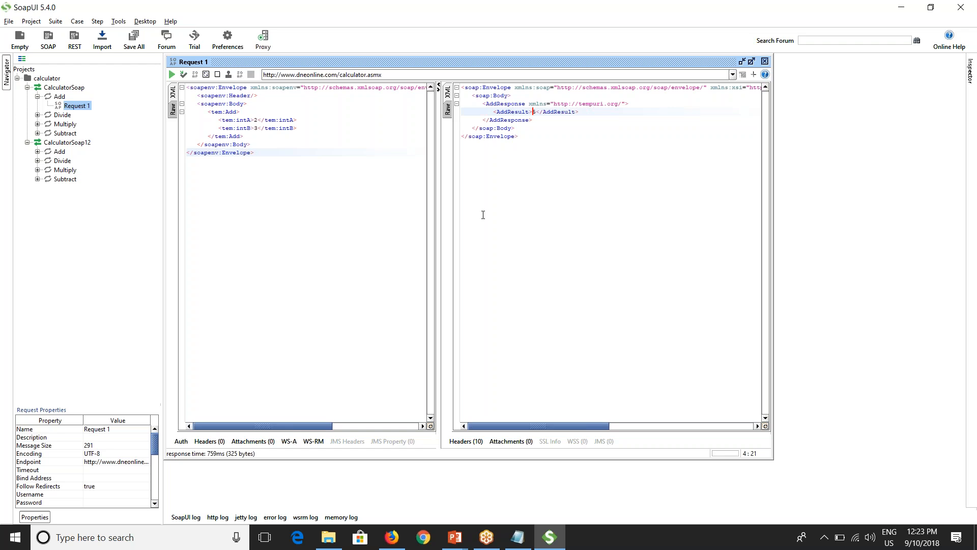
{"action": "left_click_drag", "start_coordinate": [273, 151], "coordinate": [200, 85]}
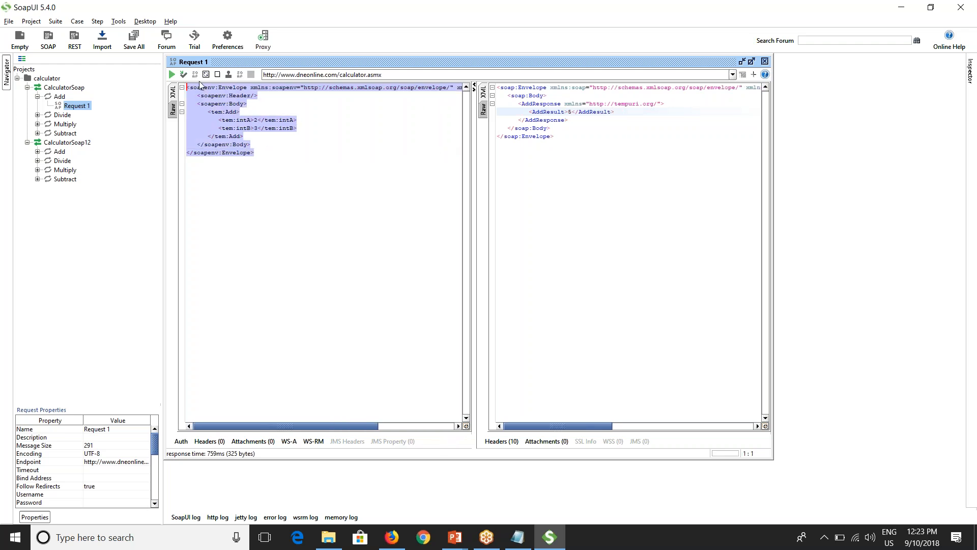
{"action": "left_click", "coordinate": [676, 275]}
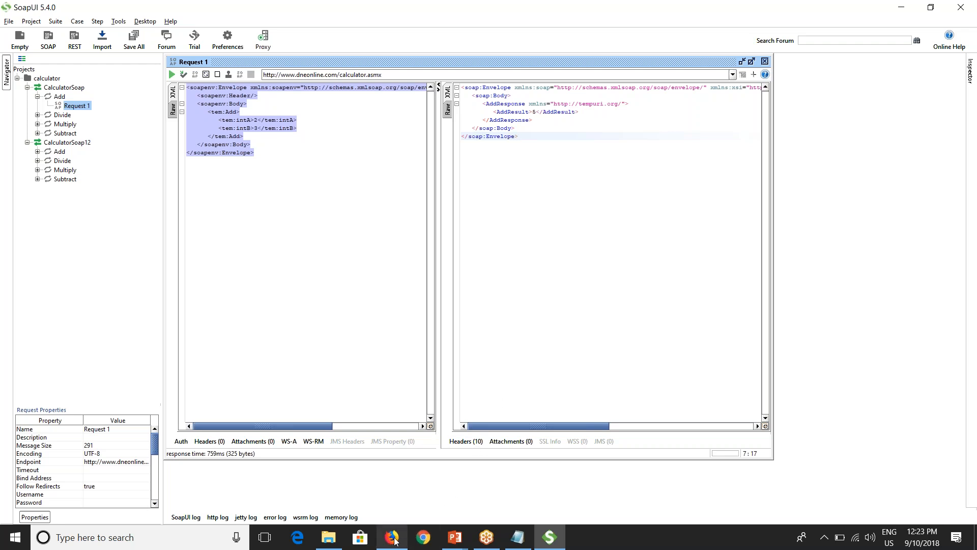
- Switch to Firefox and bring up the Boomi AtomSphere build page
{"action": "mouse_move", "coordinate": [395, 541]}
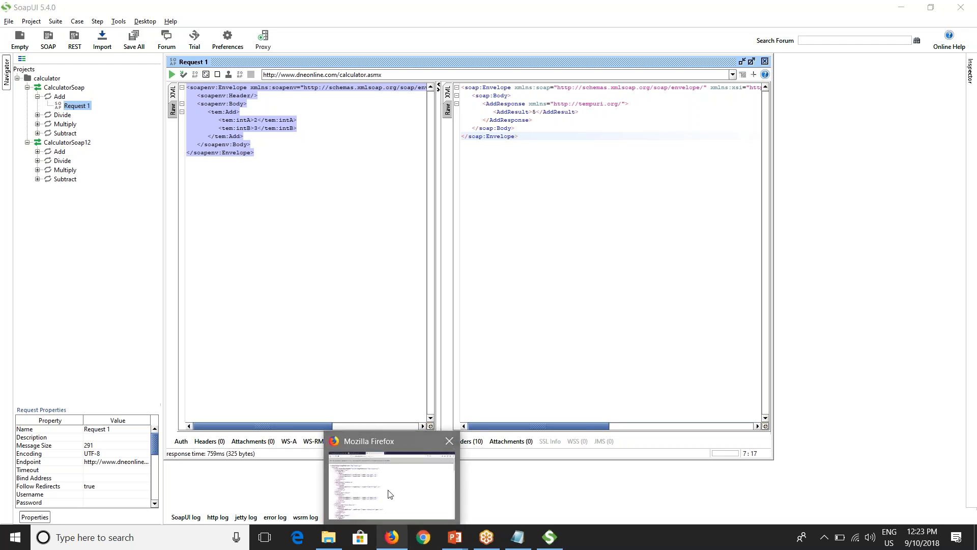
{"action": "left_click", "coordinate": [388, 498]}
{"action": "left_click", "coordinate": [71, 11]}
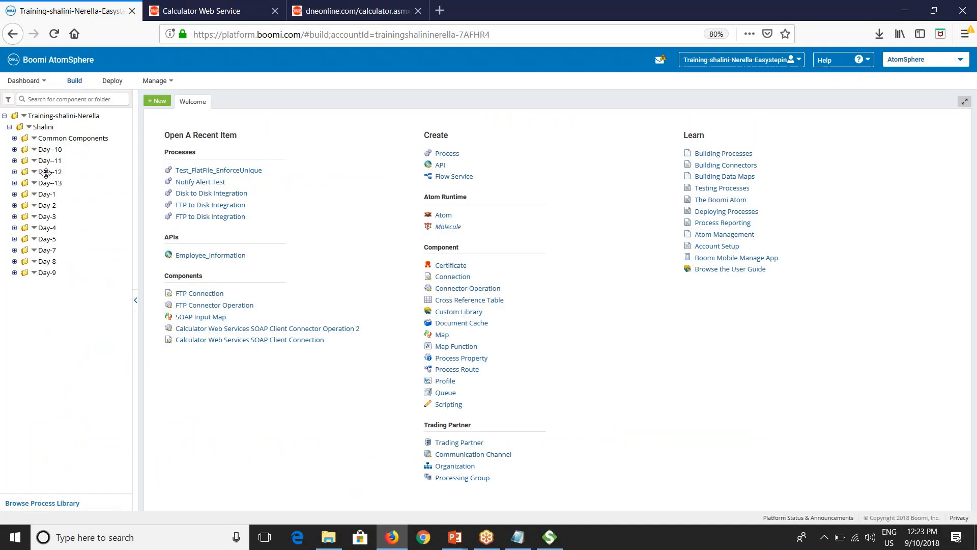
- Create a folder named Day--14 inside the parent folder that holds the other Day folders
{"action": "left_click", "coordinate": [29, 130]}
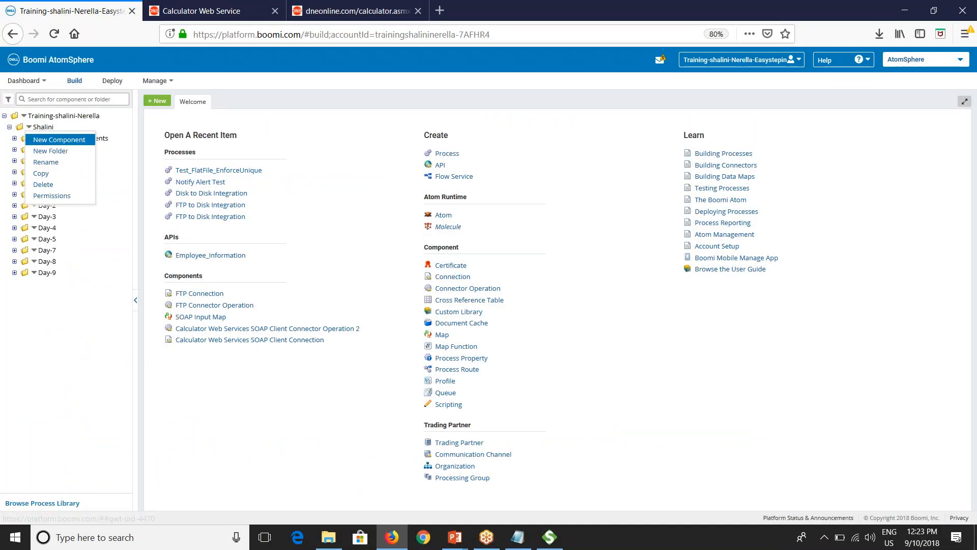
{"action": "left_click", "coordinate": [40, 150]}
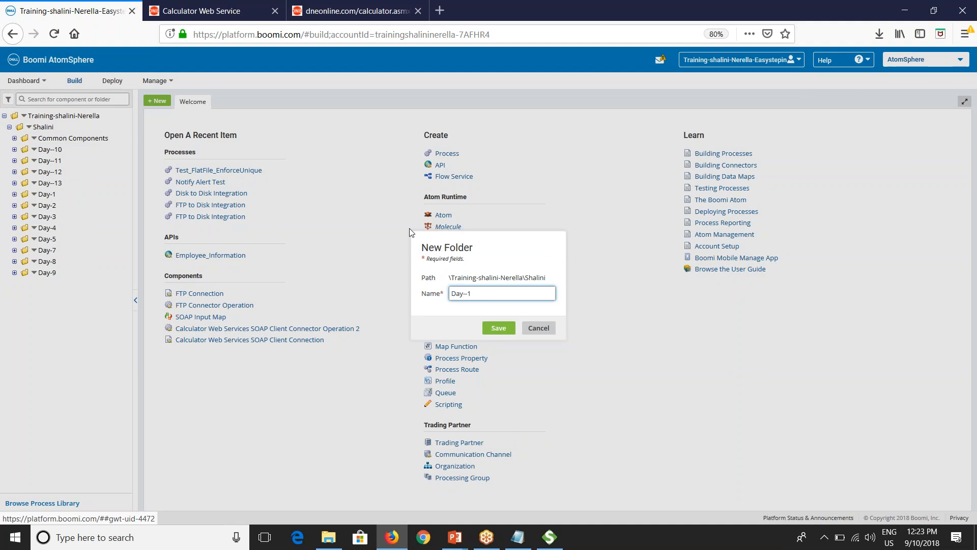
{"action": "left_click", "coordinate": [498, 328]}
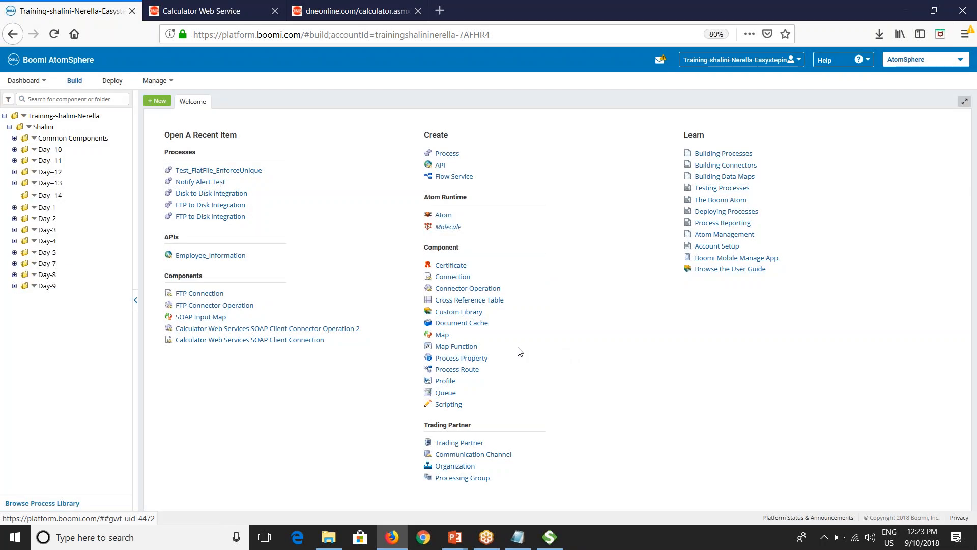
- Create a Process component named WebServices SOAP Client Demo in the Day--14 folder
{"action": "left_click", "coordinate": [33, 196]}
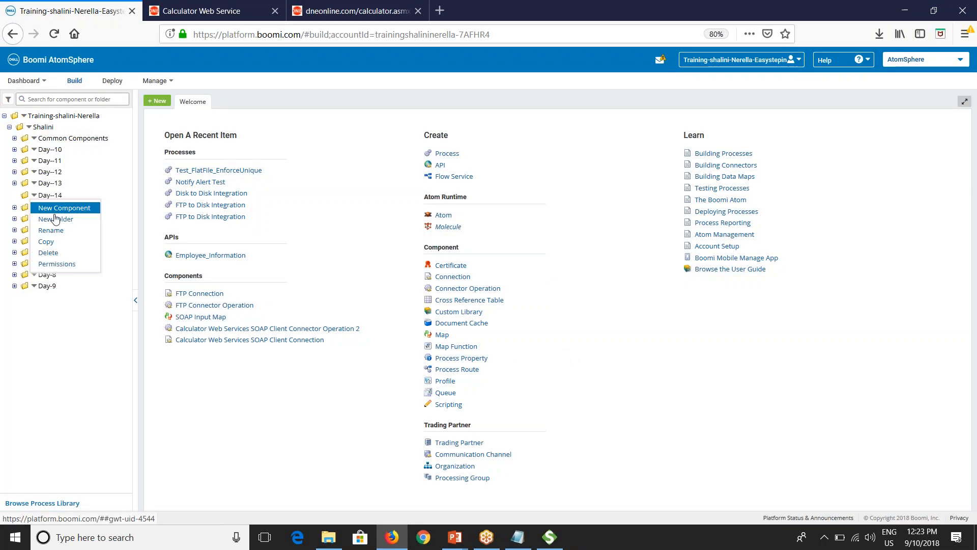
{"action": "left_click", "coordinate": [63, 214]}
{"action": "left_click", "coordinate": [493, 111]}
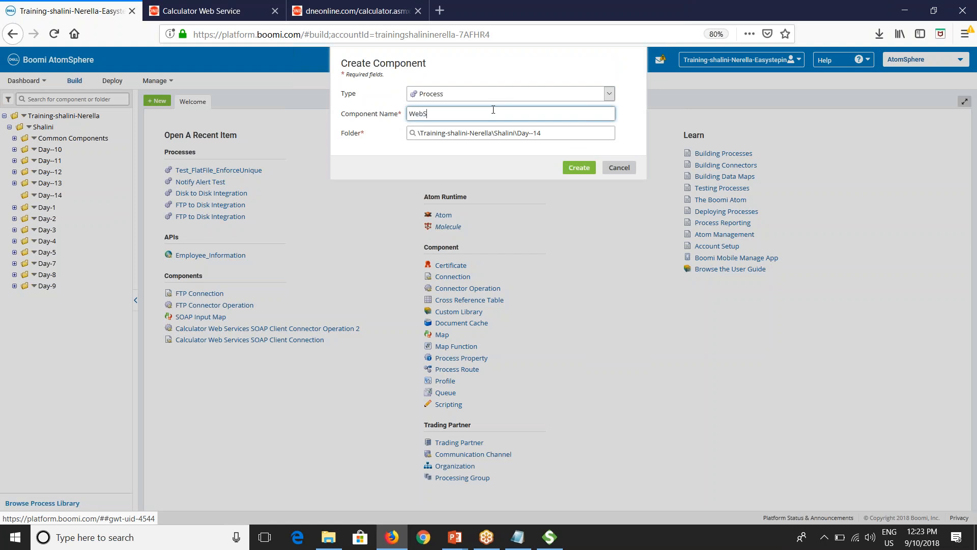
{"action": "type", "text": "WebServices SOAP Client Demo"}
{"action": "left_click", "coordinate": [579, 167]}
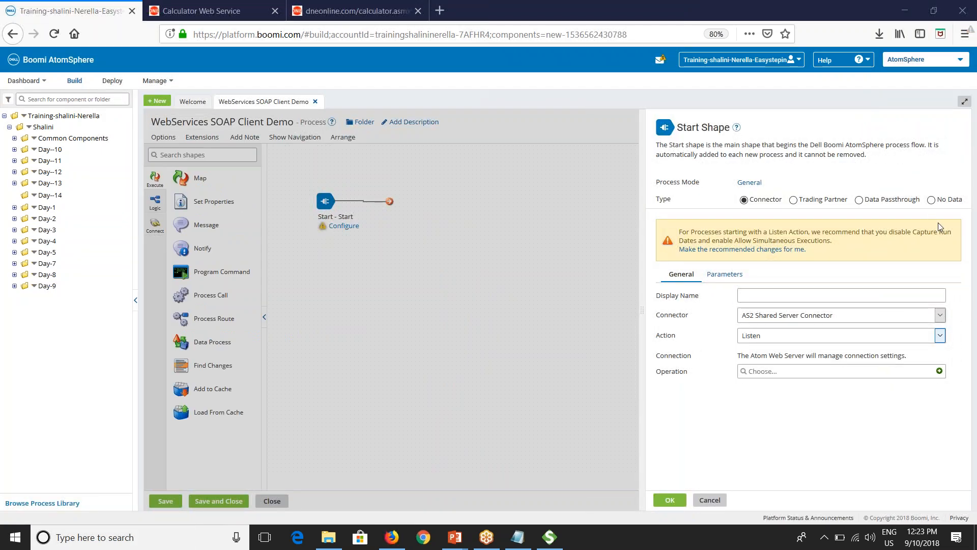
- Configure the Start shape with type No Data and display name Start
{"action": "left_click", "coordinate": [932, 199]}
{"action": "left_click", "coordinate": [801, 259]}
{"action": "type", "text": "Start"}
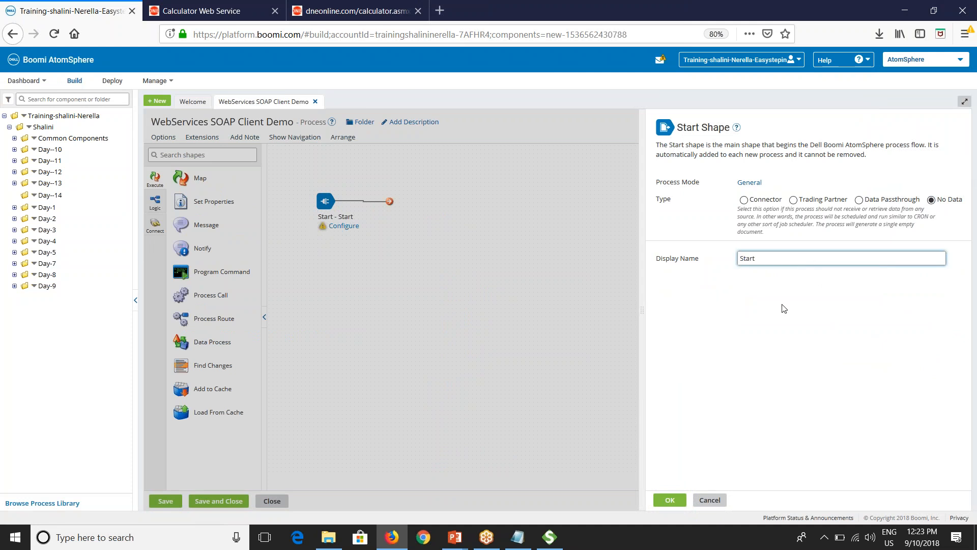
{"action": "left_click", "coordinate": [669, 501]}
- Find the Web Services SOAP Client connector shape and place it at the end of the Start shape's path
{"action": "left_click", "coordinate": [201, 156]}
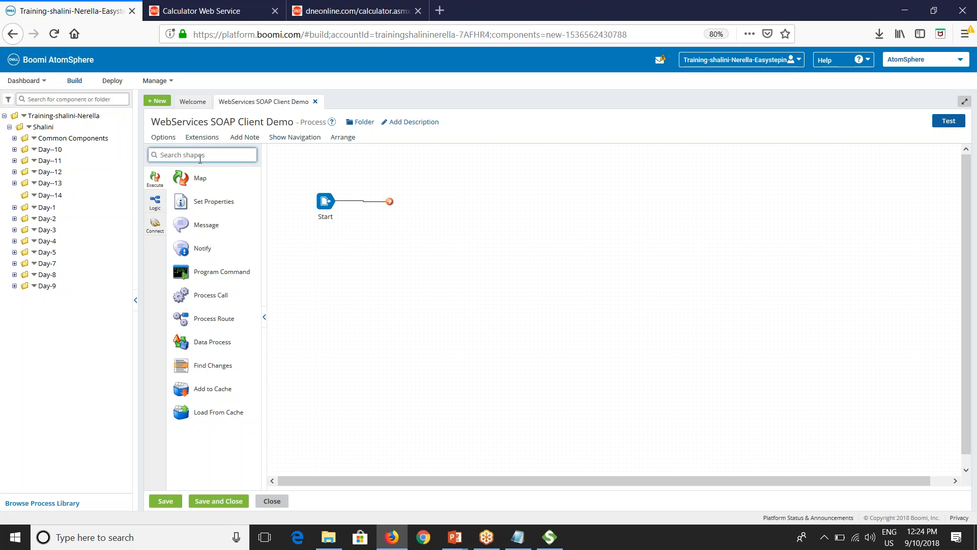
{"action": "type", "text": "web"}
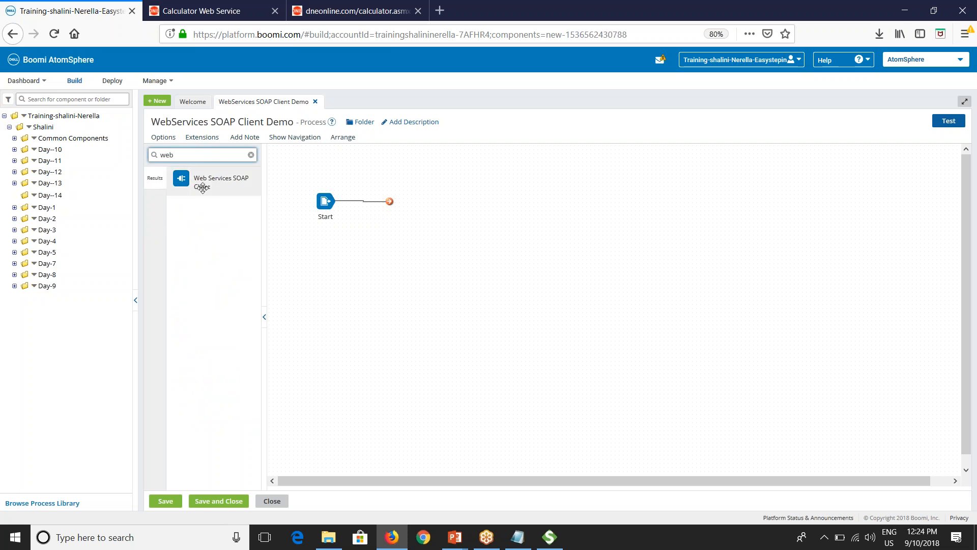
{"action": "left_click_drag", "start_coordinate": [195, 184], "coordinate": [413, 211]}
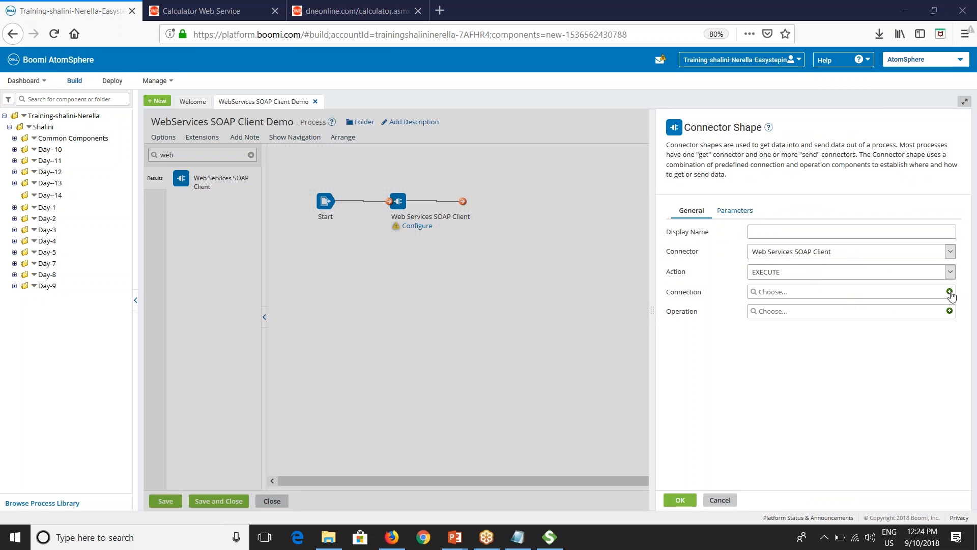
{"action": "left_click", "coordinate": [950, 292]}
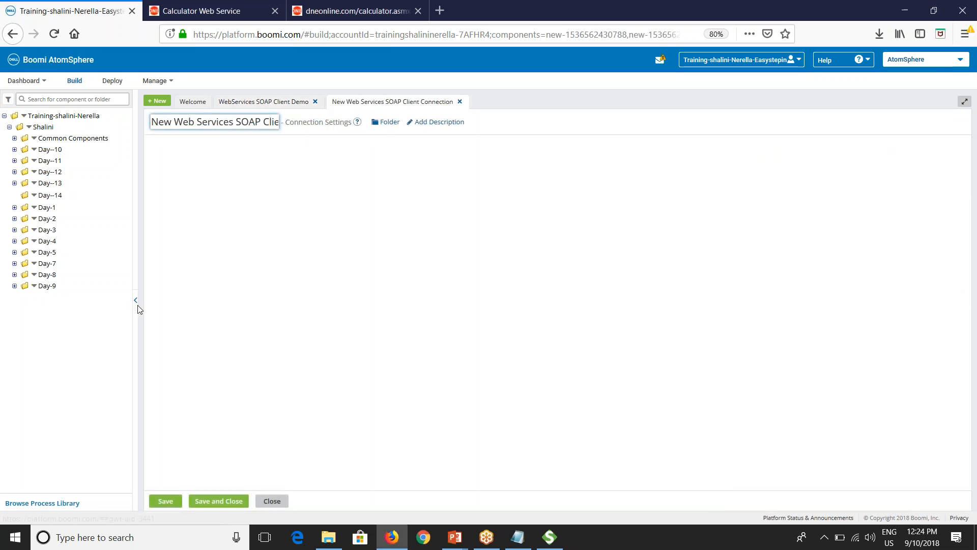
{"action": "left_click", "coordinate": [138, 307]}
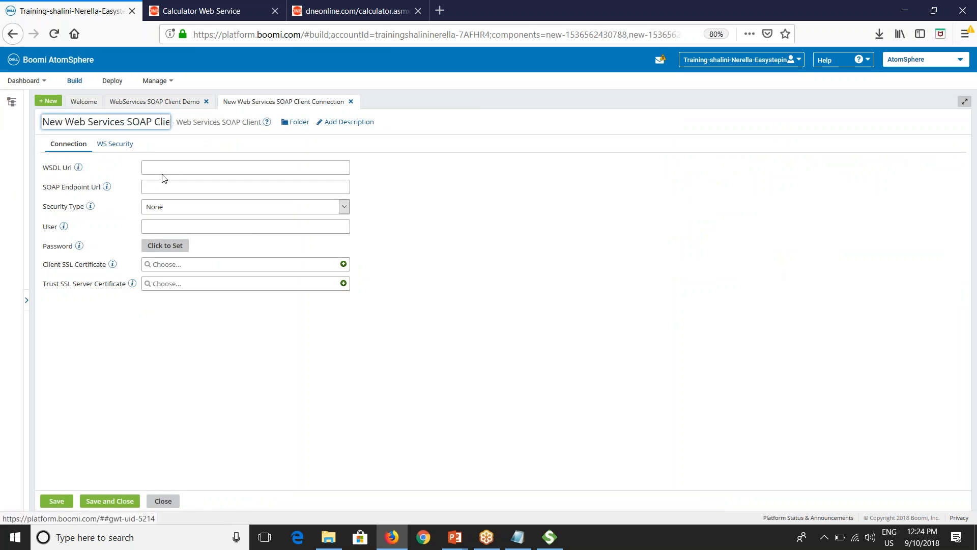
{"action": "left_click", "coordinate": [174, 168]}
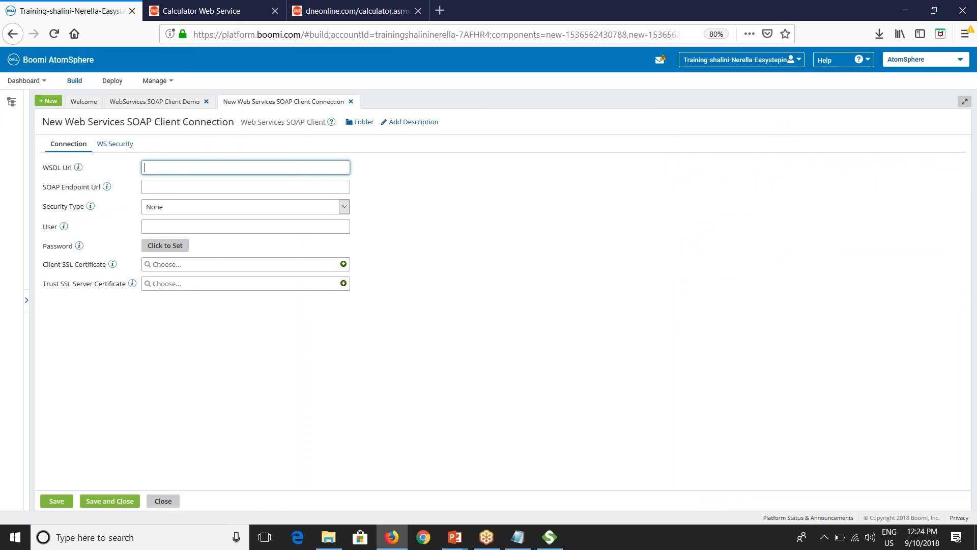
{"action": "type", "text": "http://www.dneonline.com/calculator.asmx"}
{"action": "type", "text": "?wsdl"}
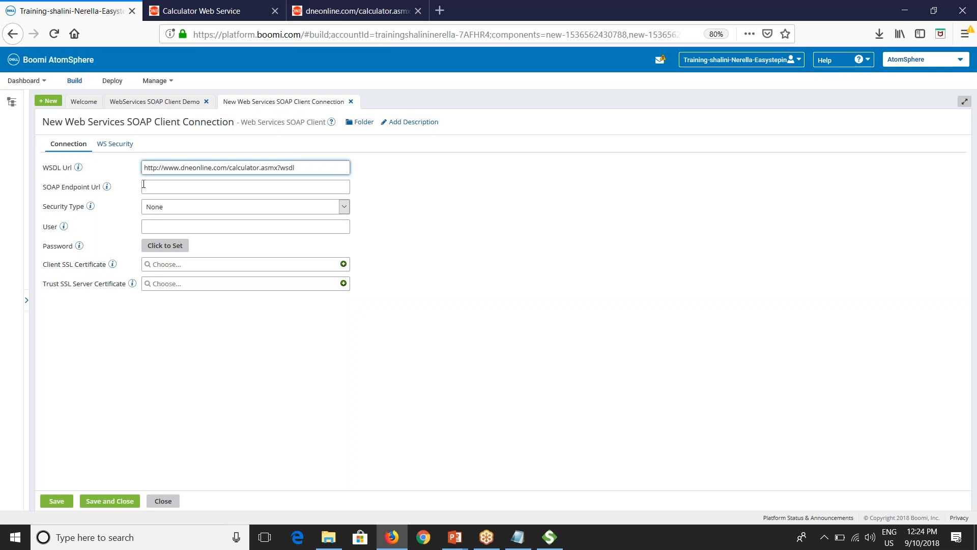
{"action": "left_click", "coordinate": [144, 187]}
{"action": "type", "text": "http://www.dneonline.com/calculator.asmx"}
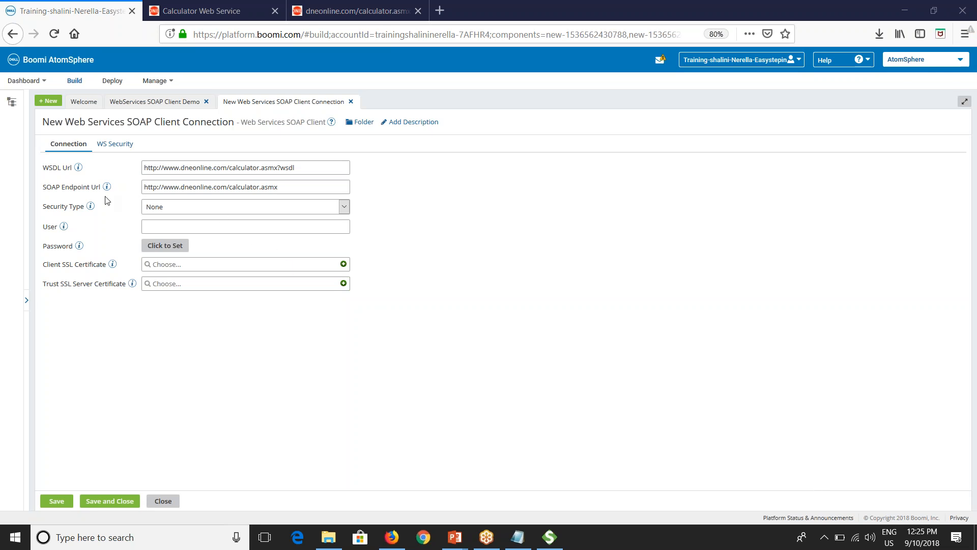
- Try the None, Basic, Basic (Non-Preemptive) and WS-Security: Text Password security types on the connection
{"action": "left_click", "coordinate": [175, 208]}
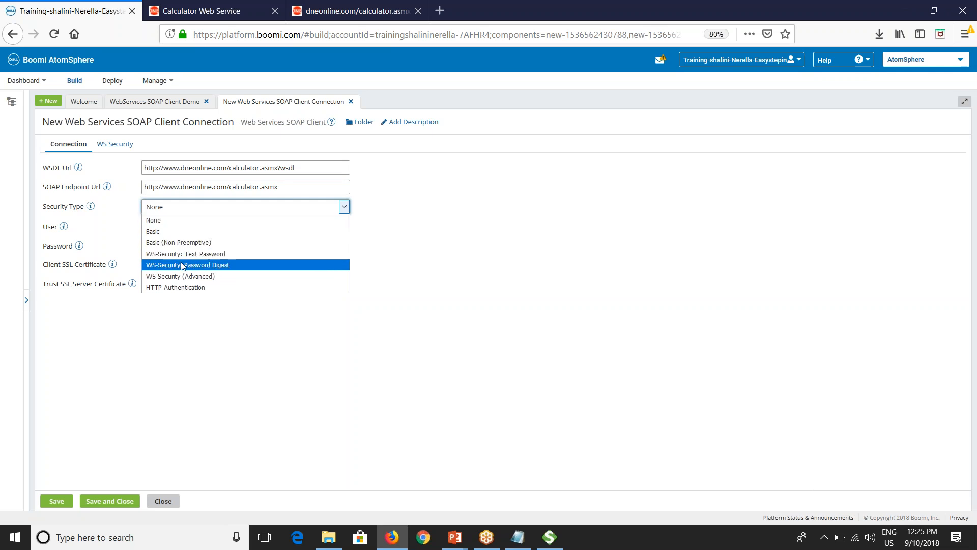
{"action": "left_click", "coordinate": [172, 221]}
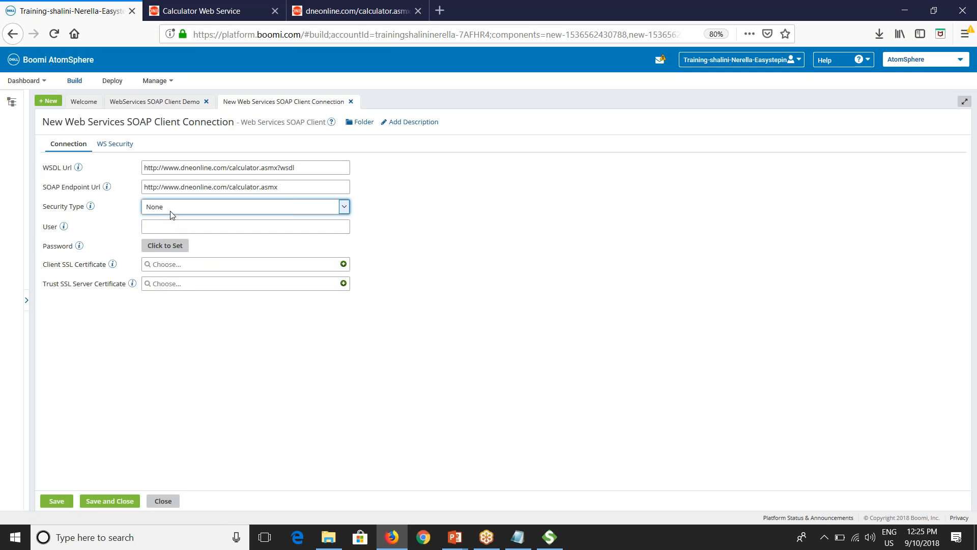
{"action": "left_click", "coordinate": [169, 212]}
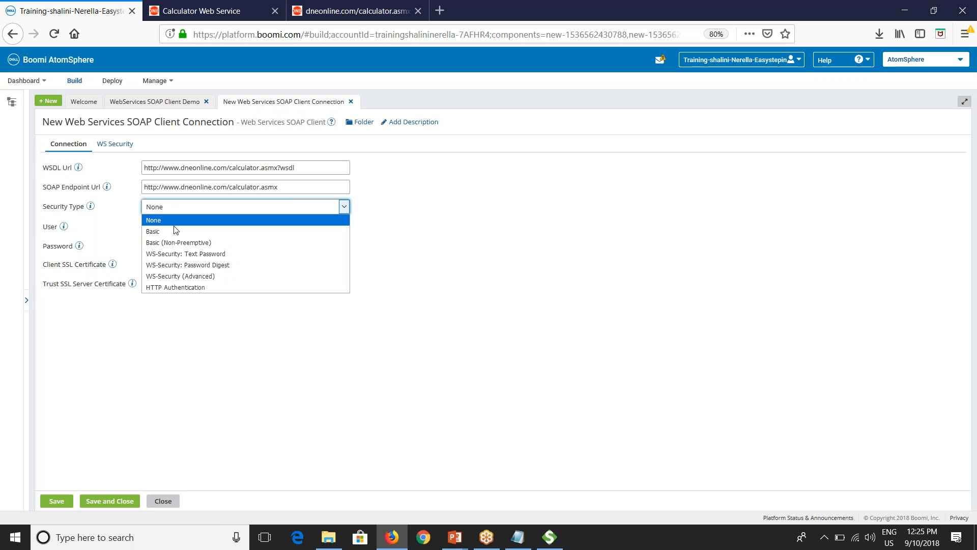
{"action": "left_click", "coordinate": [172, 227]}
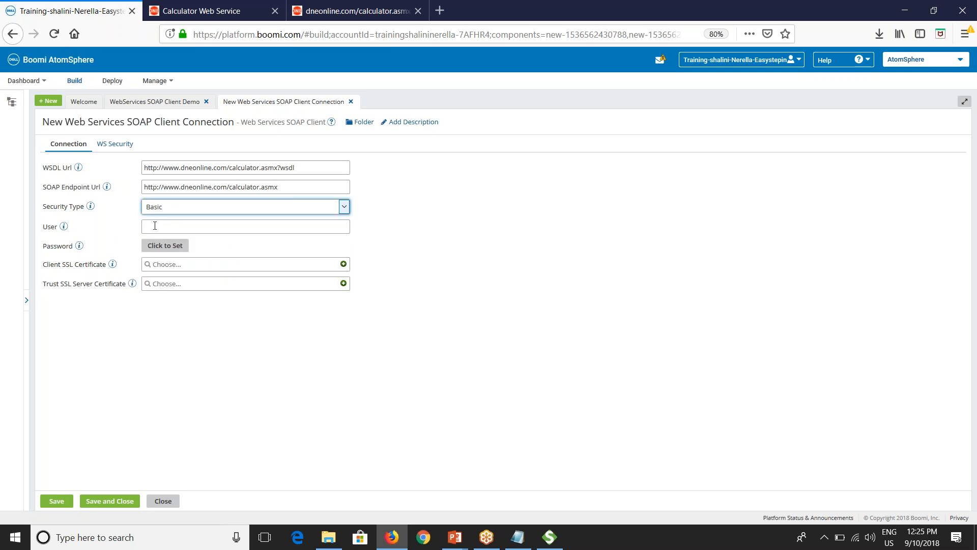
{"action": "left_click", "coordinate": [217, 210]}
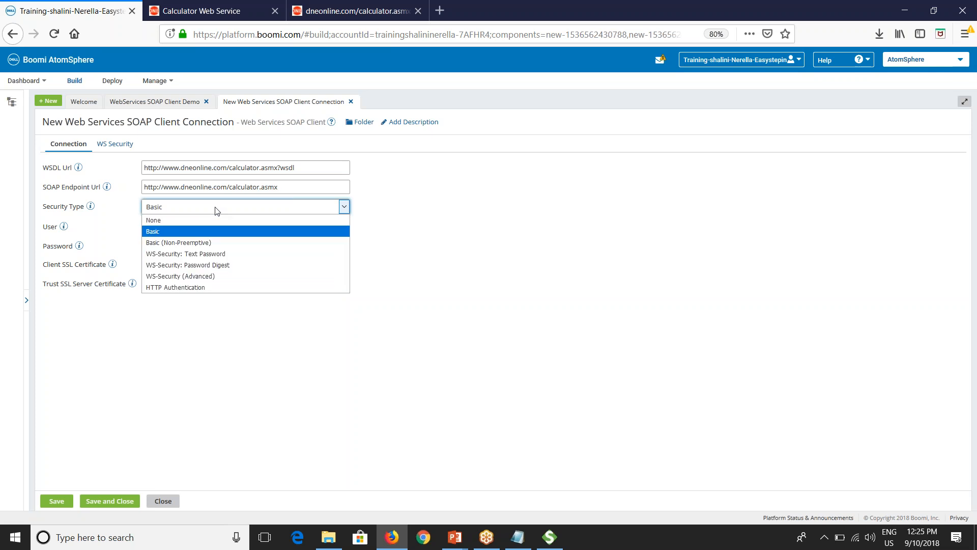
{"action": "left_click", "coordinate": [199, 243]}
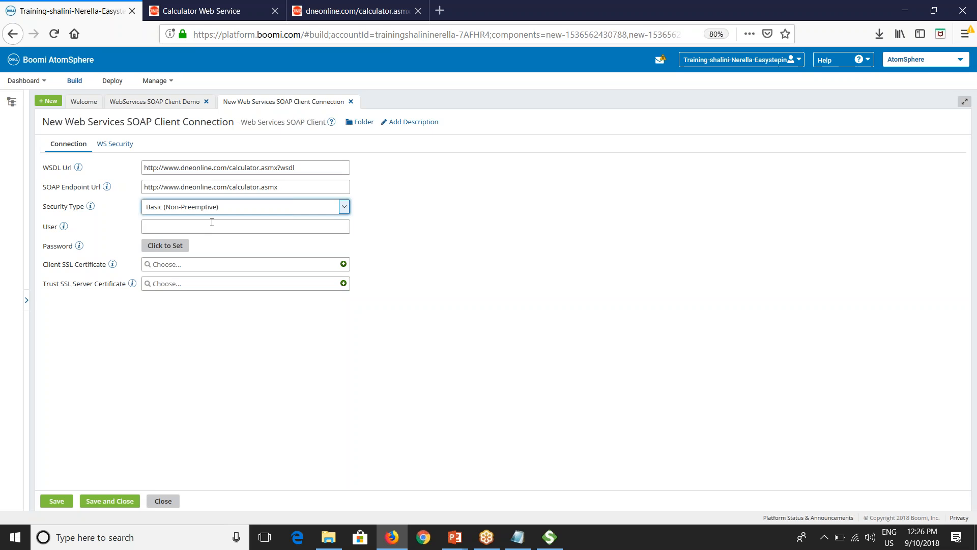
{"action": "left_click", "coordinate": [218, 211]}
{"action": "left_click", "coordinate": [203, 252]}
- Add a USERNAME_TOKEN WS-Security option to look at its Password Type setting, and remove the option again
{"action": "left_click", "coordinate": [123, 147]}
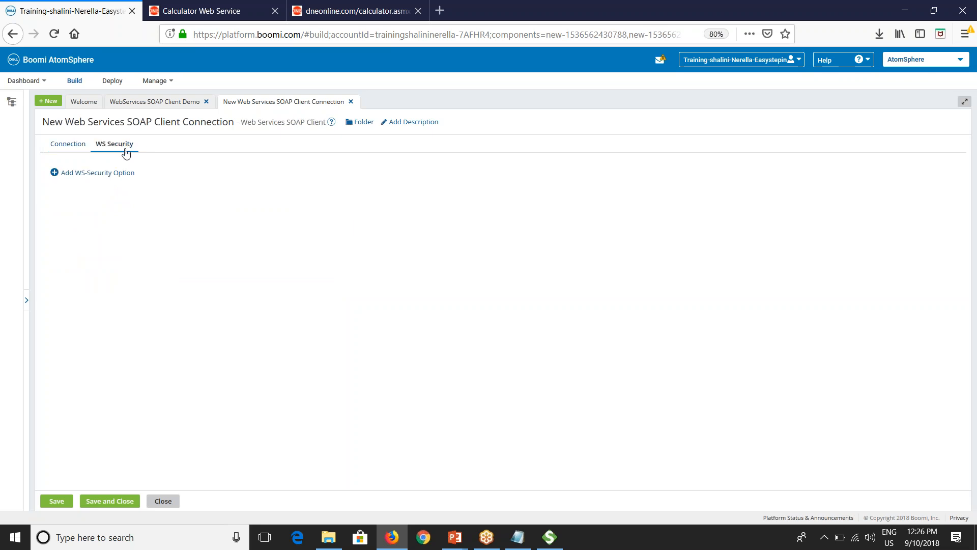
{"action": "left_click", "coordinate": [89, 173]}
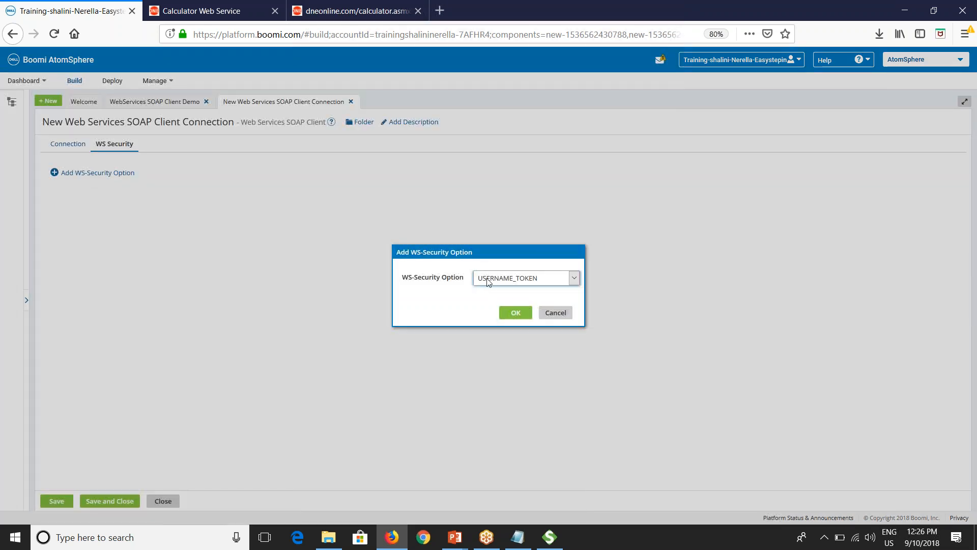
{"action": "left_click", "coordinate": [514, 311]}
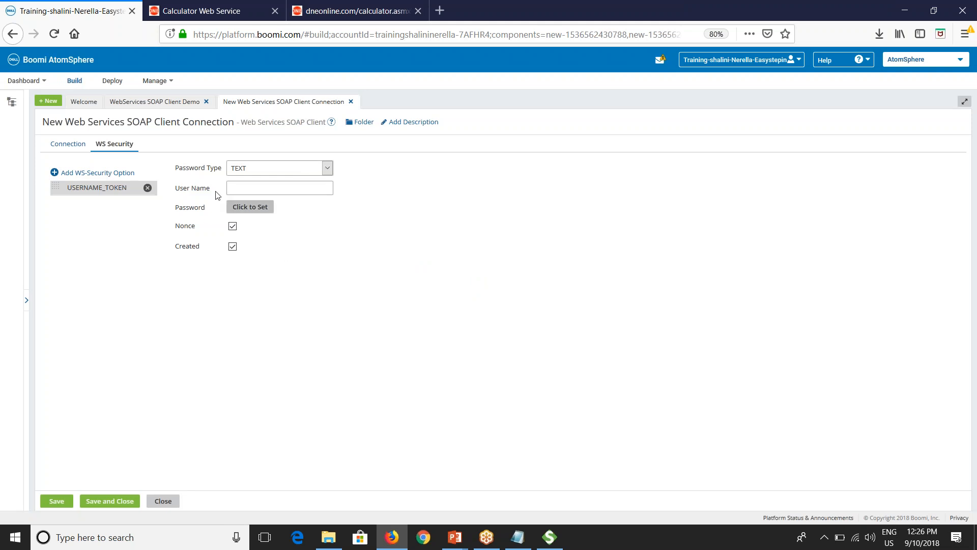
{"action": "left_click_drag", "start_coordinate": [178, 168], "coordinate": [216, 171]}
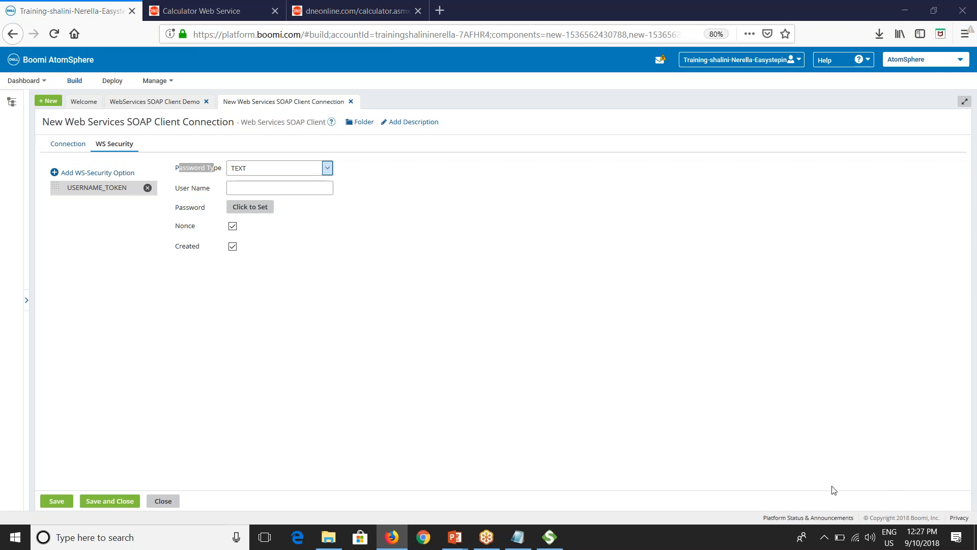
{"action": "left_click", "coordinate": [147, 188]}
- Try the WS-Security: Password Digest and WS-Security (Advanced) security types, and set the connection's security type to HTTP Authentication
{"action": "left_click", "coordinate": [78, 144]}
{"action": "left_click", "coordinate": [210, 209]}
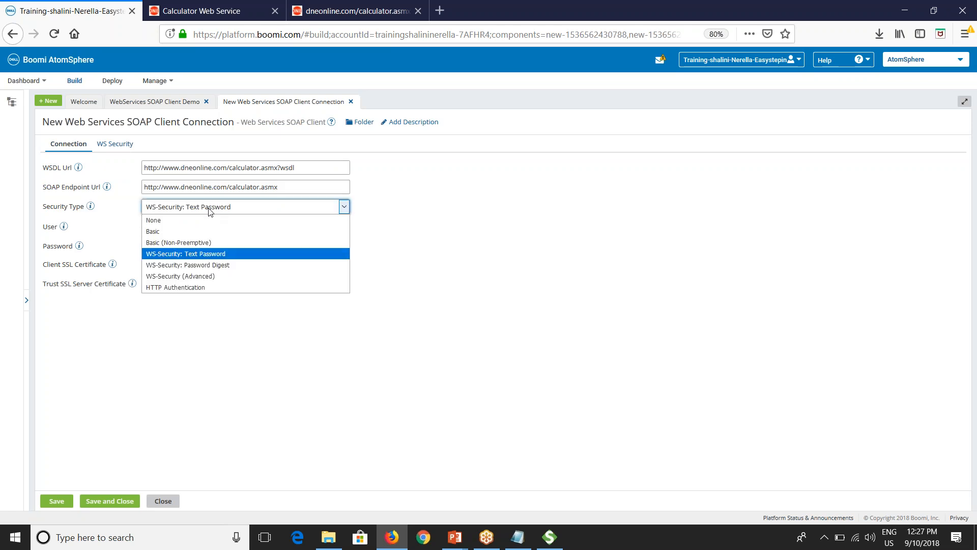
{"action": "left_click", "coordinate": [201, 265]}
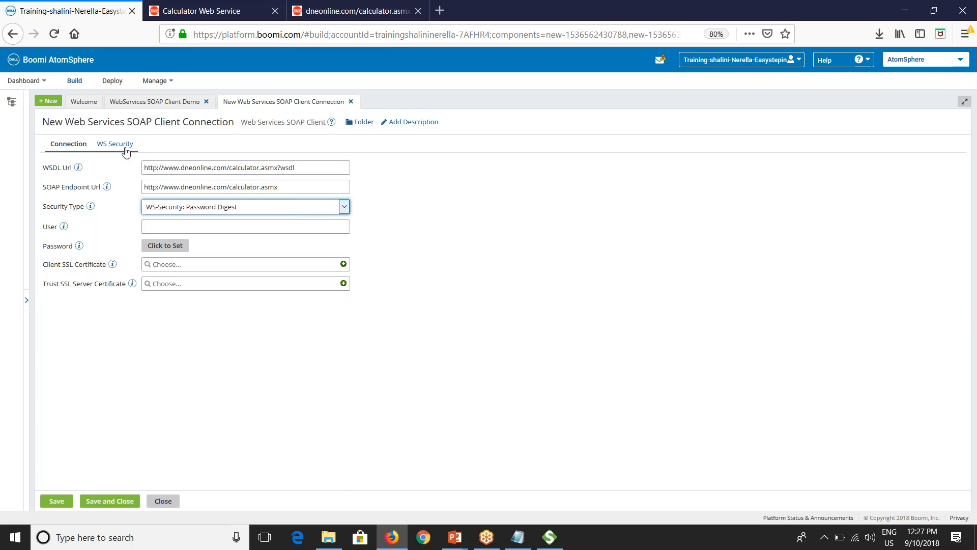
{"action": "left_click", "coordinate": [194, 209]}
{"action": "left_click", "coordinate": [193, 273]}
{"action": "left_click", "coordinate": [188, 212]}
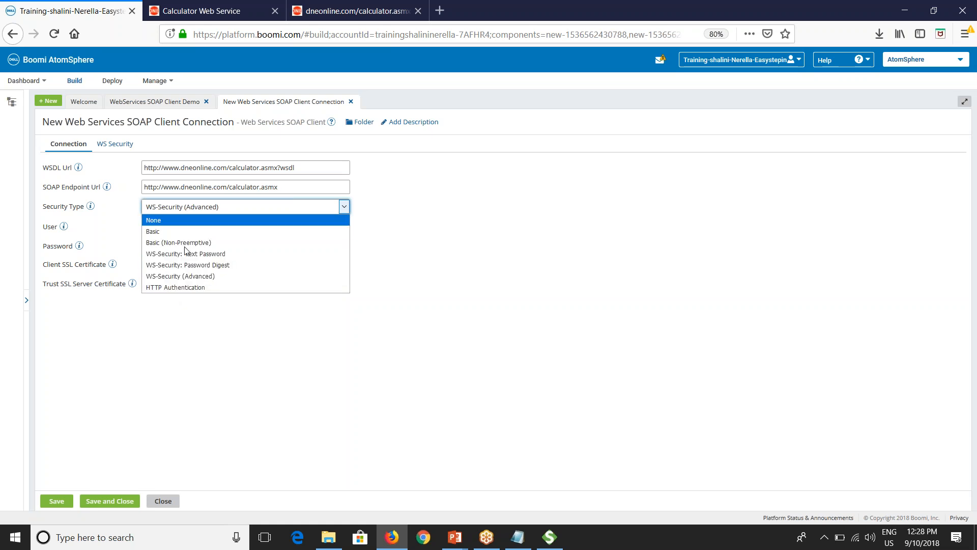
{"action": "left_click", "coordinate": [178, 288]}
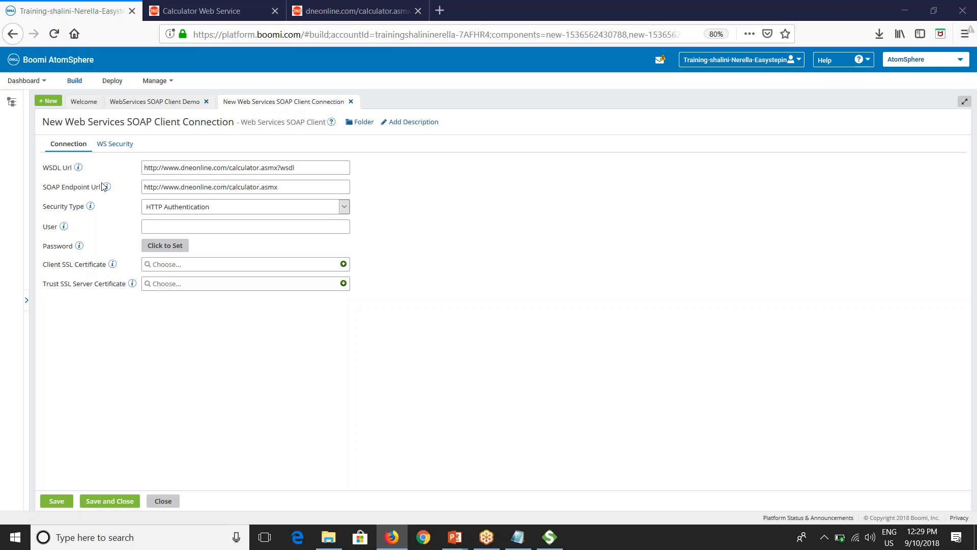
- Add a USERNAME_TOKEN option to the connection's WS-Security settings
{"action": "left_click", "coordinate": [116, 145]}
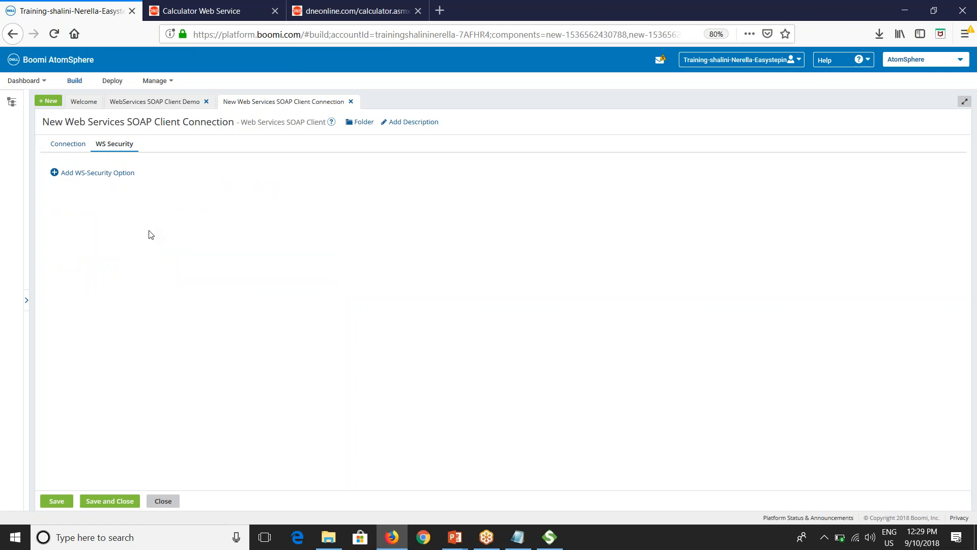
{"action": "left_click", "coordinate": [113, 173]}
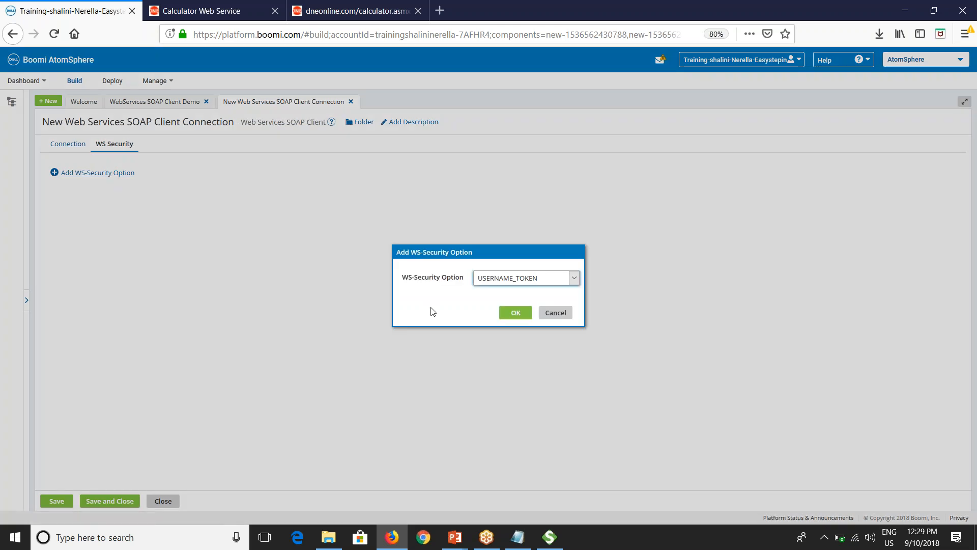
{"action": "left_click", "coordinate": [499, 280]}
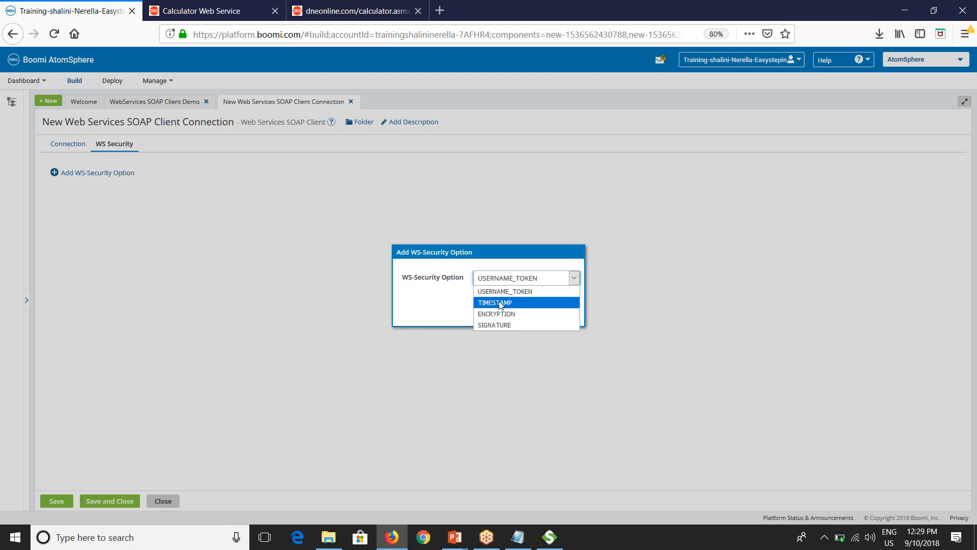
{"action": "left_click", "coordinate": [501, 291]}
{"action": "left_click", "coordinate": [516, 313]}
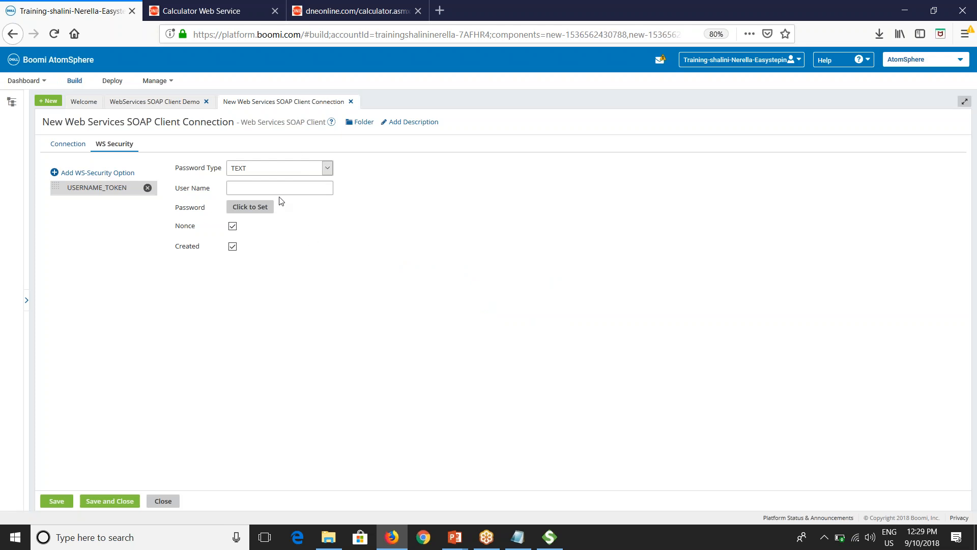
- Examine the Password Type choices offered for the USERNAME_TOKEN option
{"action": "triple_click", "coordinate": [175, 172]}
{"action": "left_click", "coordinate": [249, 172]}
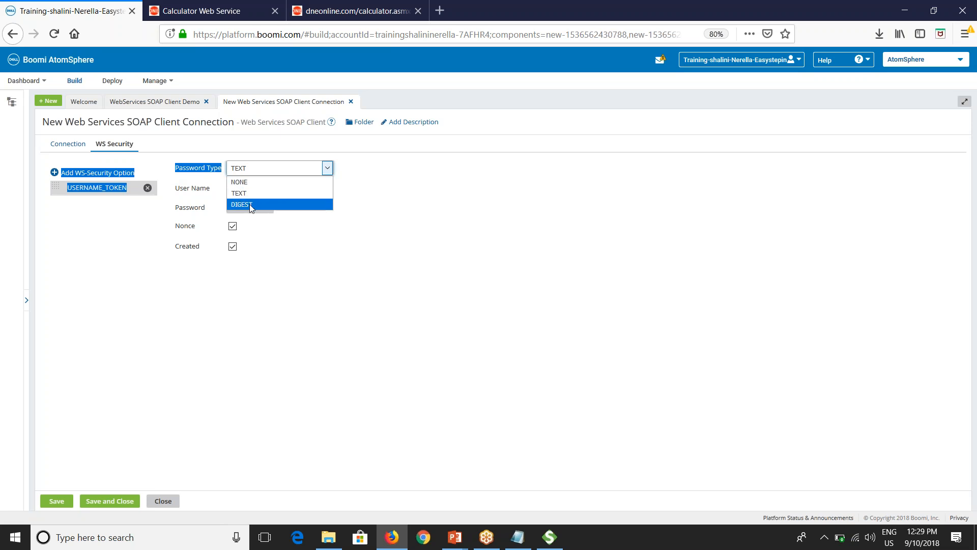
{"action": "left_click", "coordinate": [363, 217]}
{"action": "left_click", "coordinate": [298, 171]}
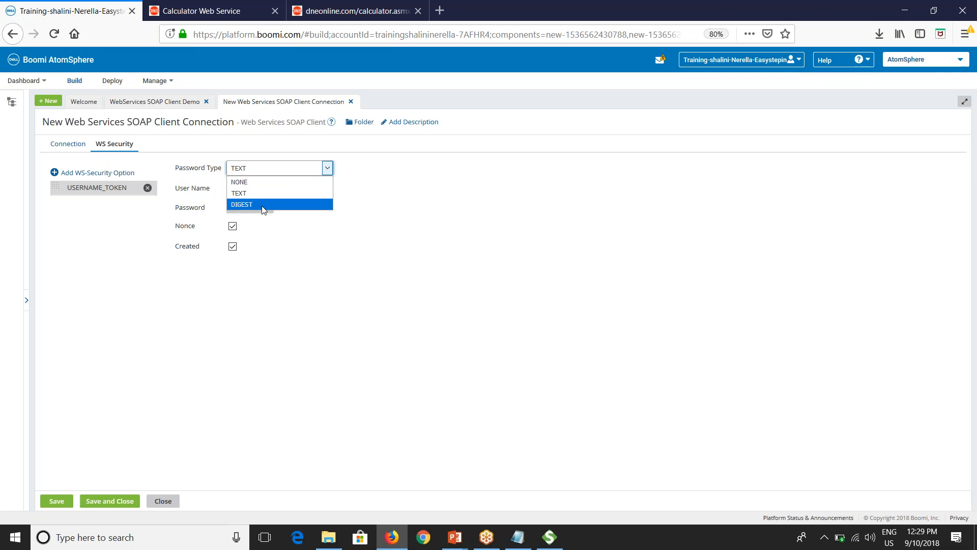
{"action": "left_click", "coordinate": [364, 205]}
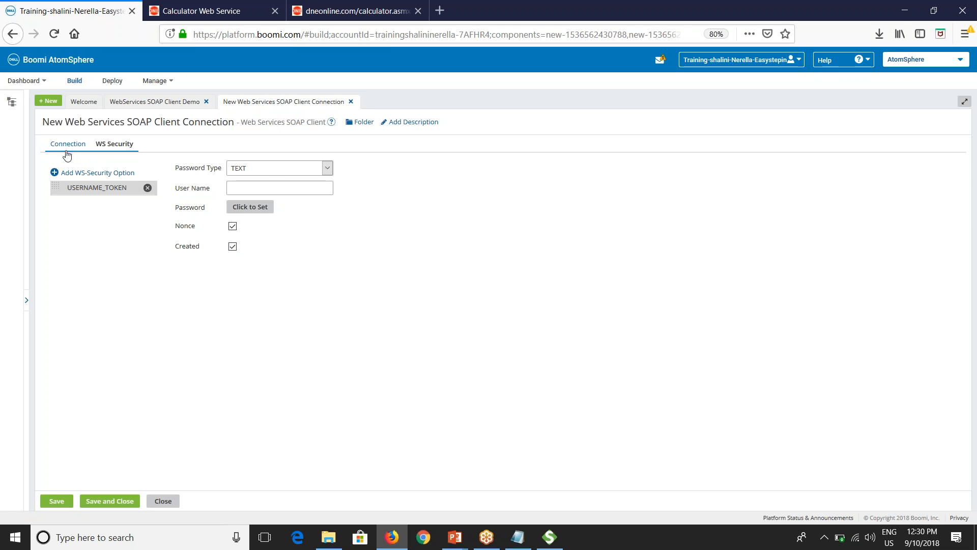
- Add a TIMESTAMP option to the connection's WS-Security settings
{"action": "left_click", "coordinate": [79, 174]}
{"action": "left_click", "coordinate": [494, 277]}
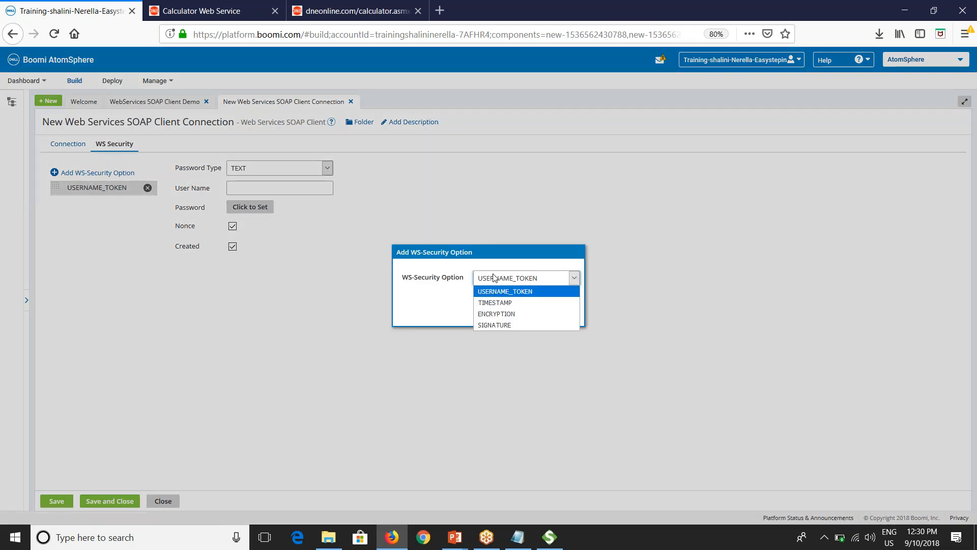
{"action": "left_click", "coordinate": [515, 302]}
{"action": "left_click", "coordinate": [516, 313]}
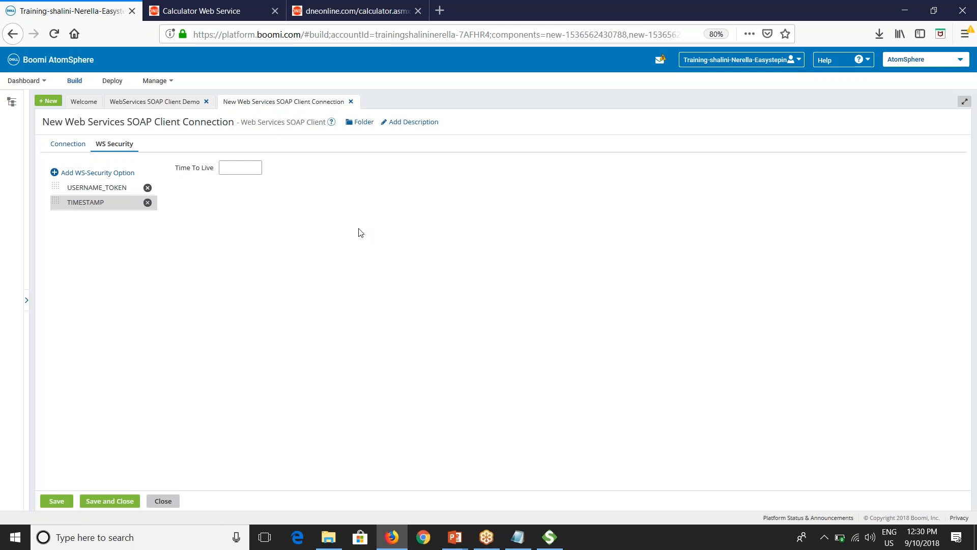
- Add an ENCRYPTION option to the connection's WS-Security settings
{"action": "left_click", "coordinate": [97, 173]}
{"action": "left_click", "coordinate": [481, 278]}
{"action": "left_click", "coordinate": [497, 313]}
{"action": "left_click", "coordinate": [514, 312]}
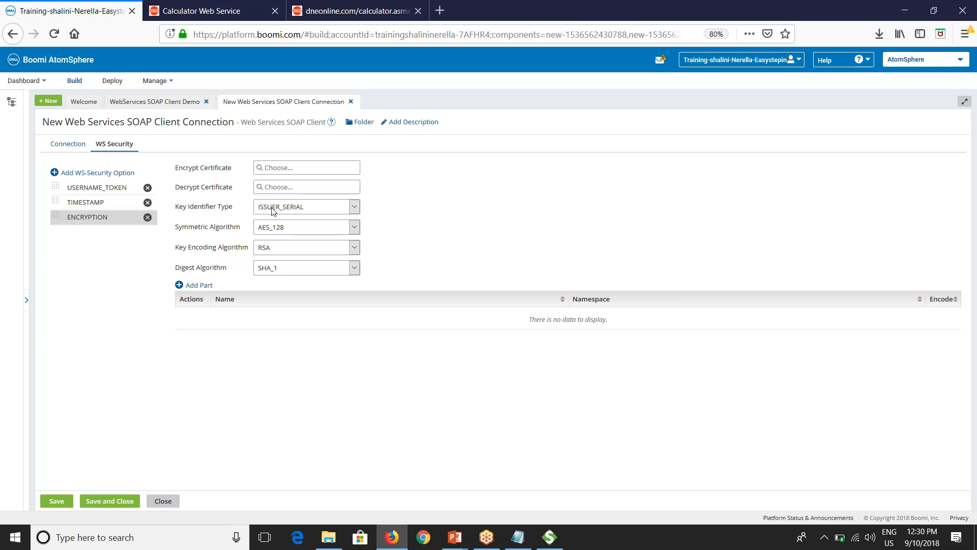
- Examine the encryption option's choices for key identifier type, symmetric algorithm, key encoding algorithm and digest algorithm
{"action": "left_click", "coordinate": [288, 209]}
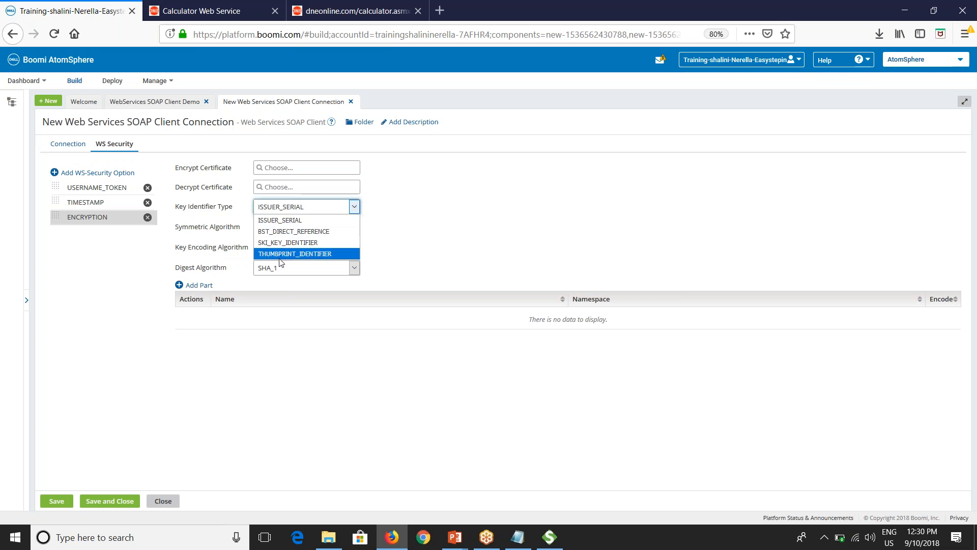
{"action": "left_click", "coordinate": [223, 233]}
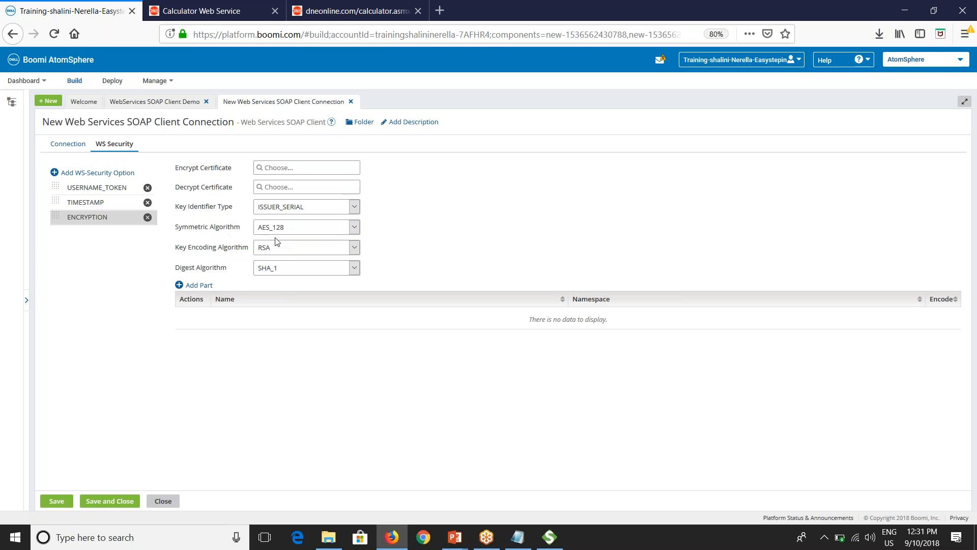
{"action": "left_click", "coordinate": [317, 231]}
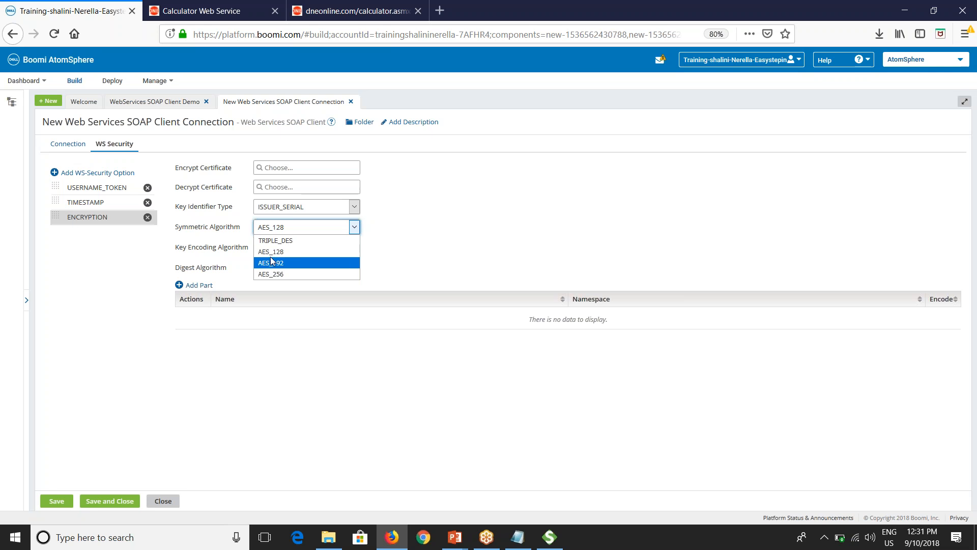
{"action": "left_click", "coordinate": [400, 245]}
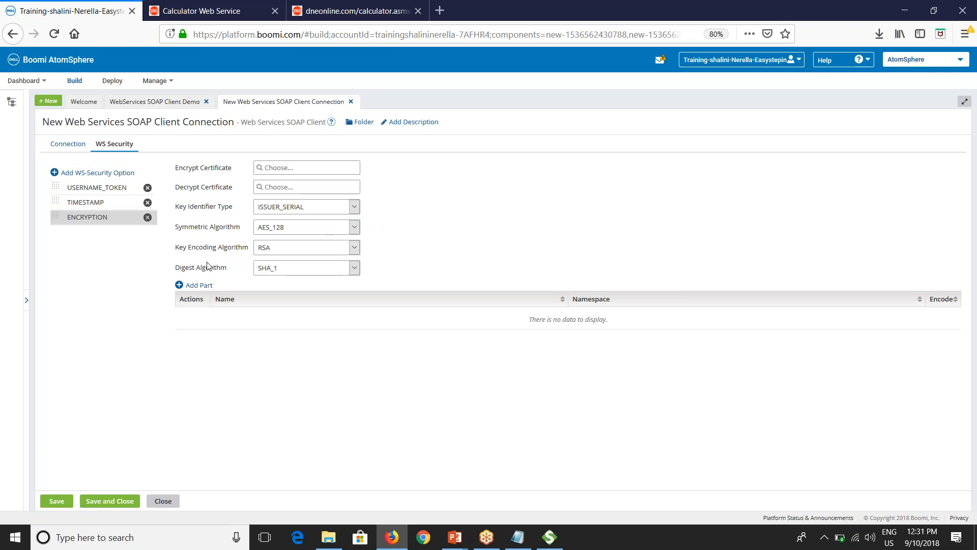
{"action": "left_click", "coordinate": [293, 250]}
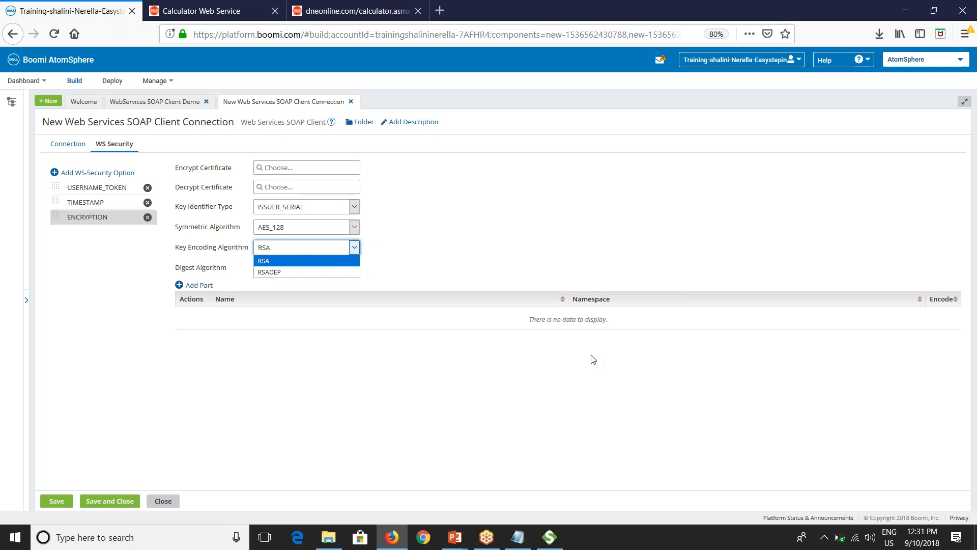
{"action": "left_click", "coordinate": [843, 497]}
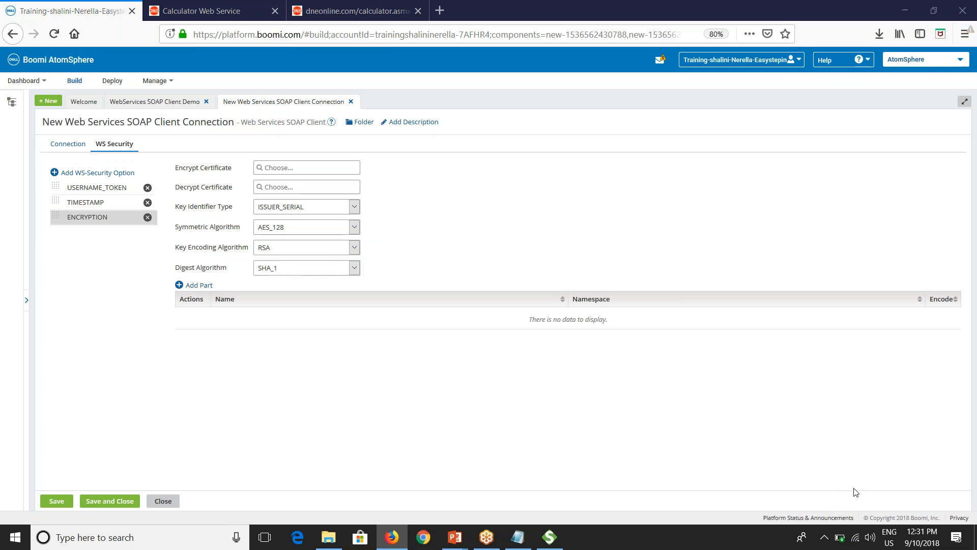
{"action": "left_click", "coordinate": [292, 273]}
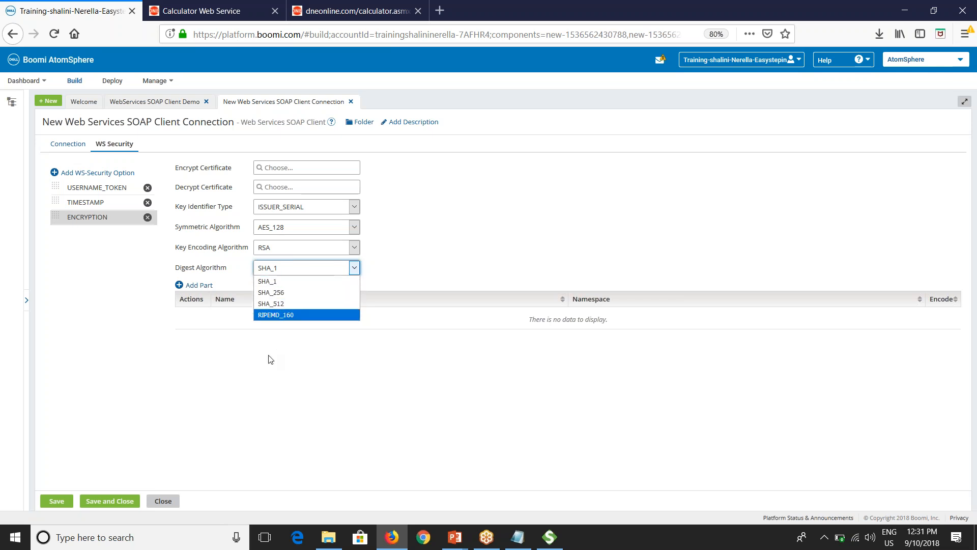
{"action": "left_click", "coordinate": [250, 341]}
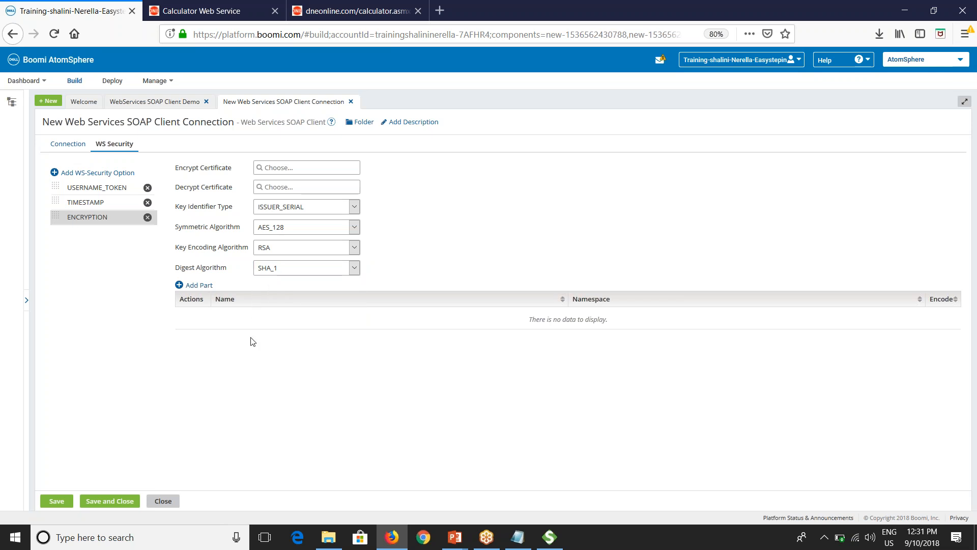
- Look at the fields and Encode choices for a new encryption part without adding one
{"action": "left_click", "coordinate": [199, 286]}
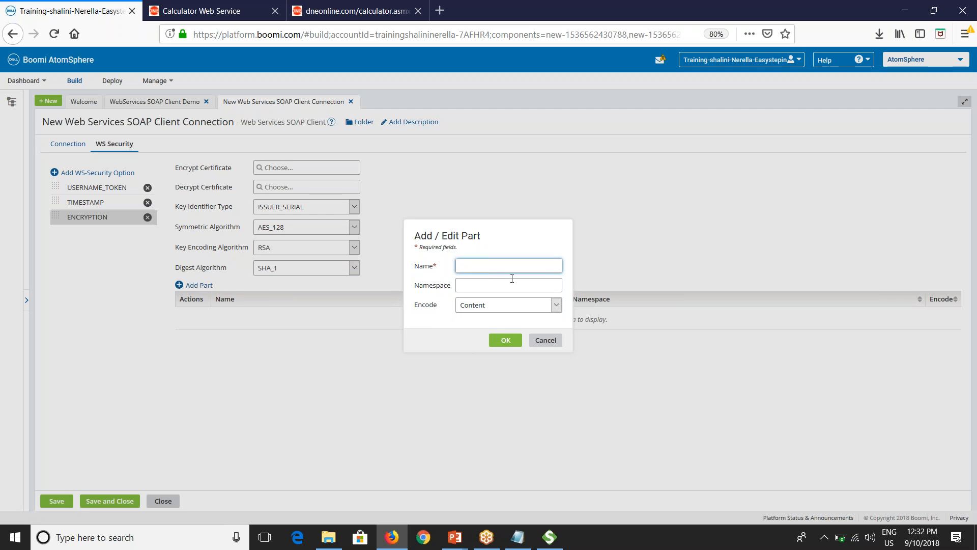
{"action": "left_click", "coordinate": [491, 307]}
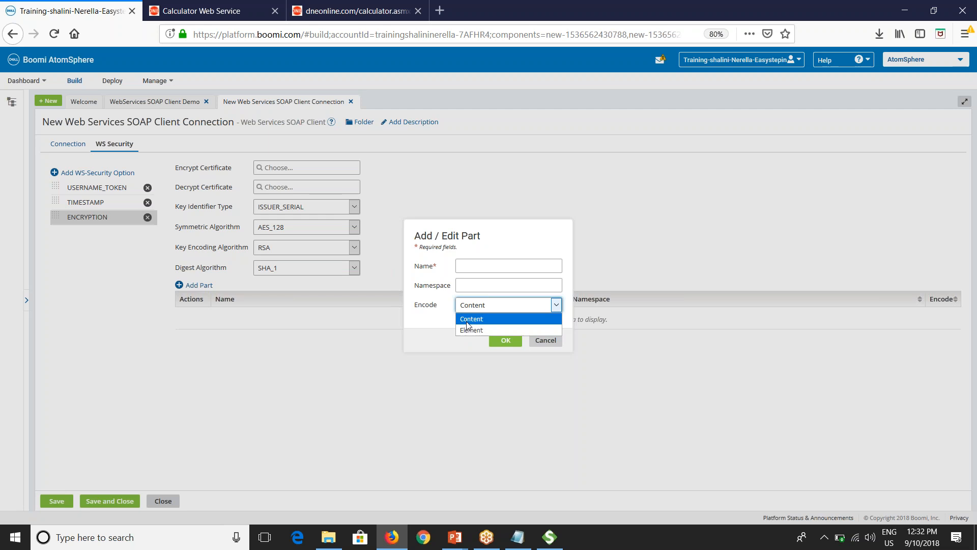
{"action": "left_click", "coordinate": [546, 340]}
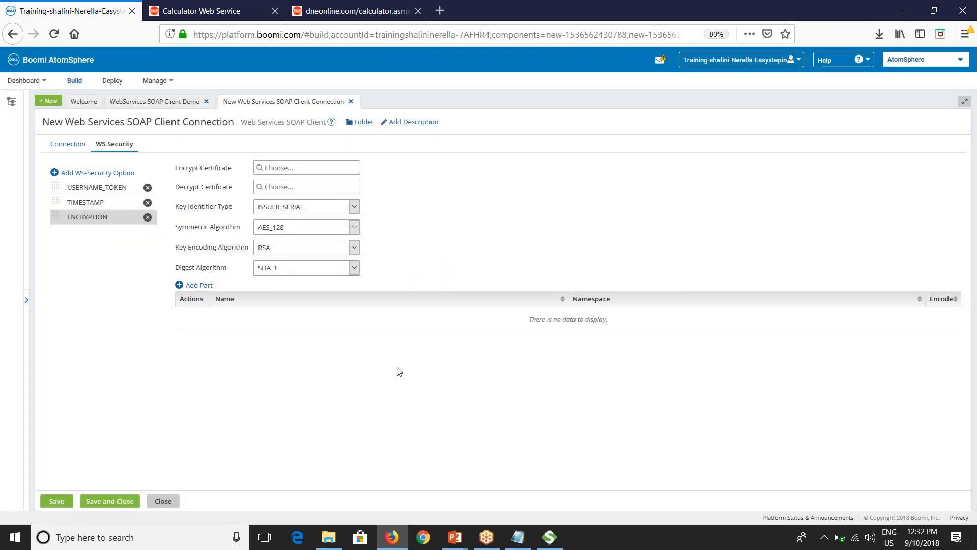
- Add a SIGNATURE option to the connection's WS-Security settings
{"action": "left_click", "coordinate": [102, 173]}
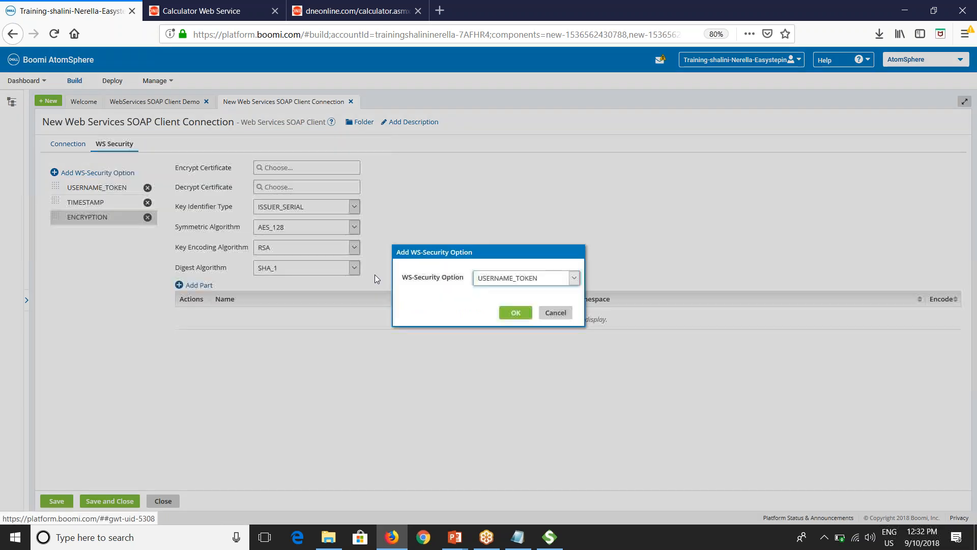
{"action": "left_click", "coordinate": [518, 279]}
{"action": "left_click", "coordinate": [492, 324]}
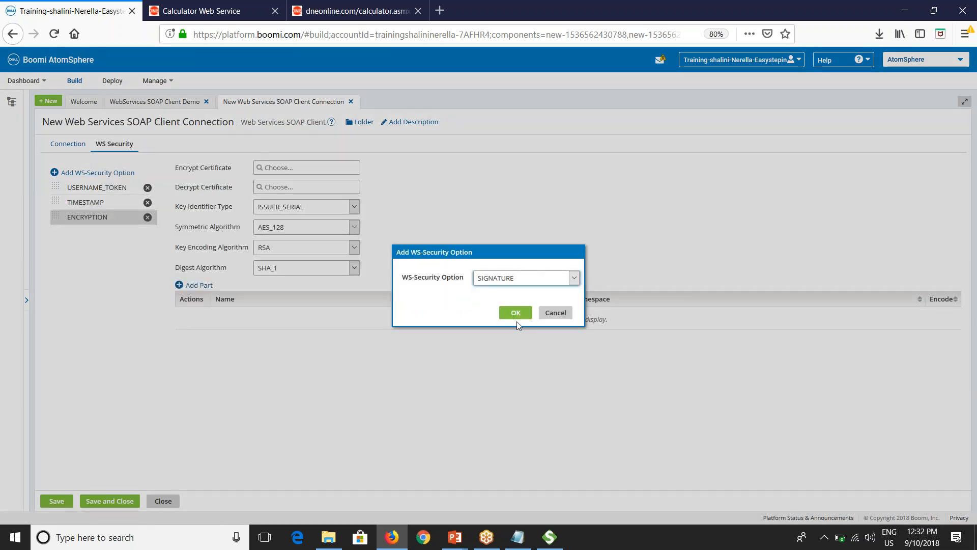
{"action": "left_click", "coordinate": [515, 313]}
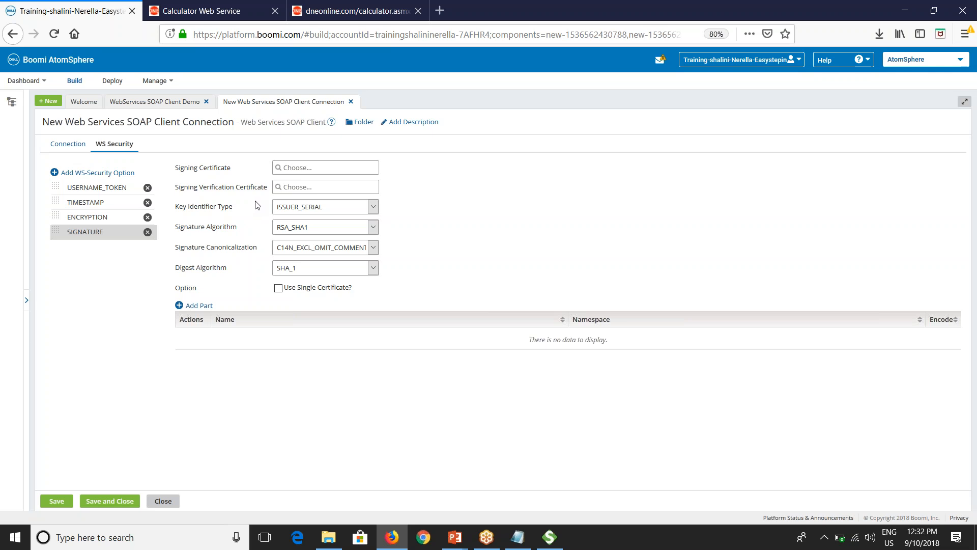
- Examine the signature option's key identifier, algorithm, canonicalization and digest choices, and the form for adding a part
{"action": "left_click", "coordinate": [289, 214]}
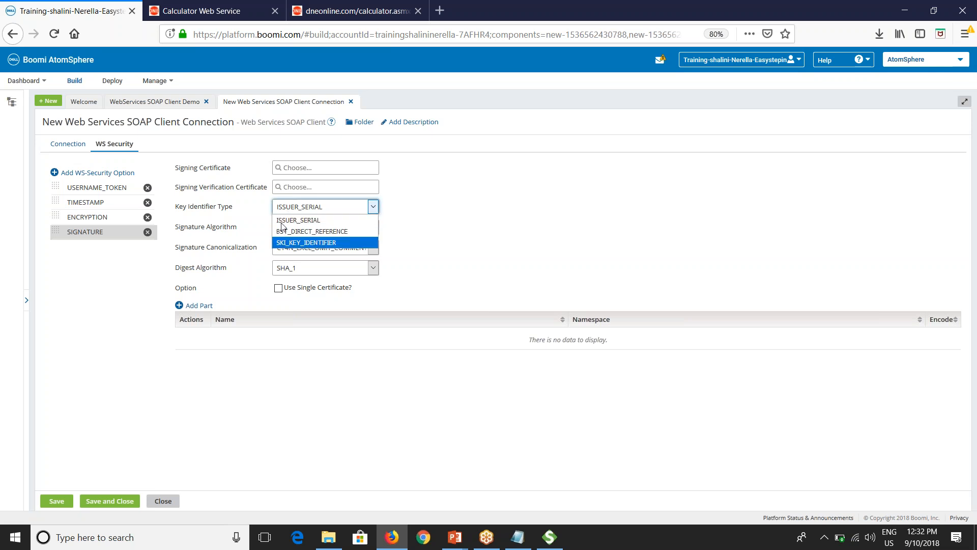
{"action": "left_click", "coordinate": [190, 232]}
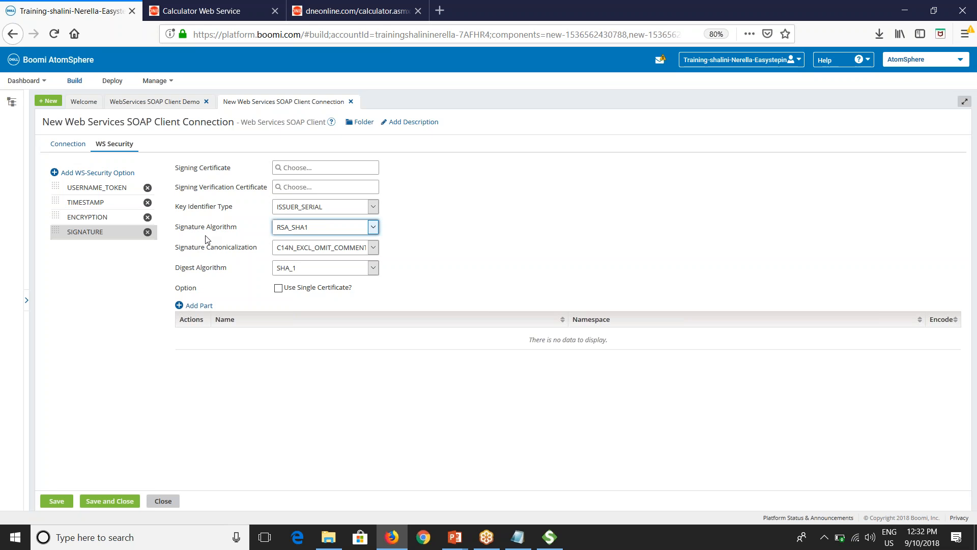
{"action": "left_click", "coordinate": [295, 229]}
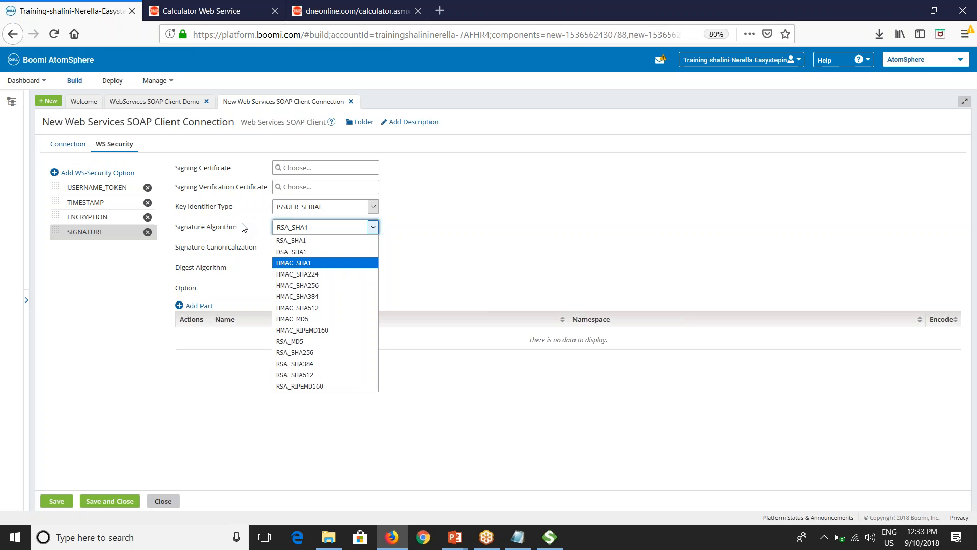
{"action": "left_click", "coordinate": [218, 251]}
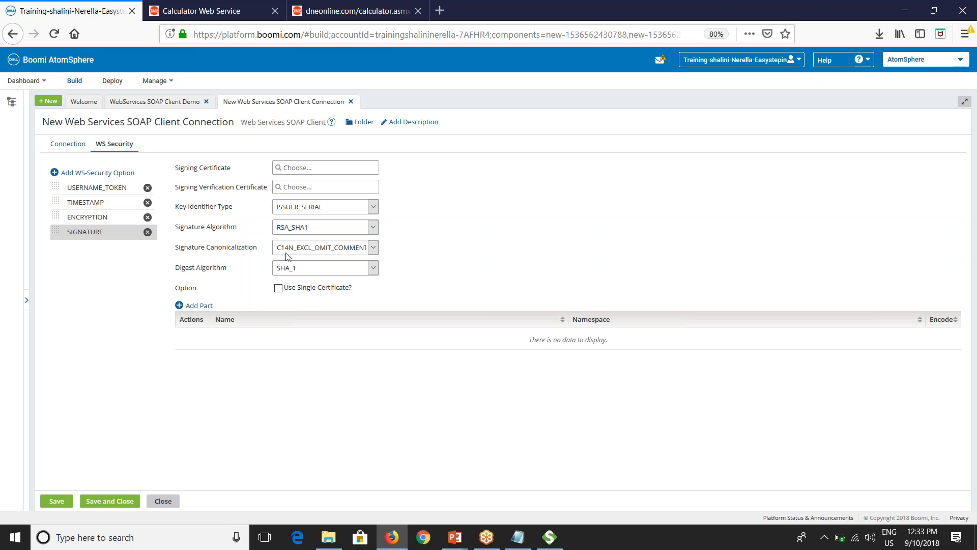
{"action": "left_click", "coordinate": [309, 248]}
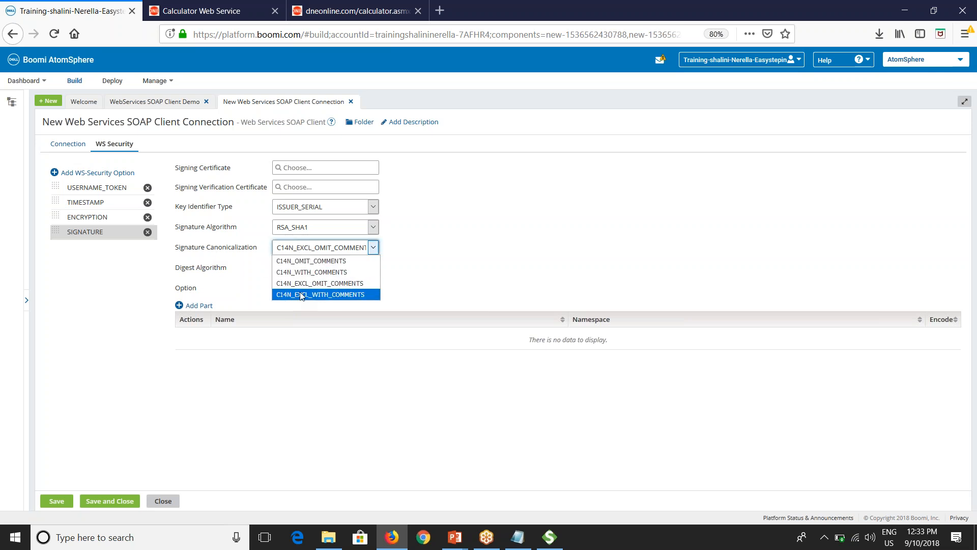
{"action": "left_click", "coordinate": [248, 291]}
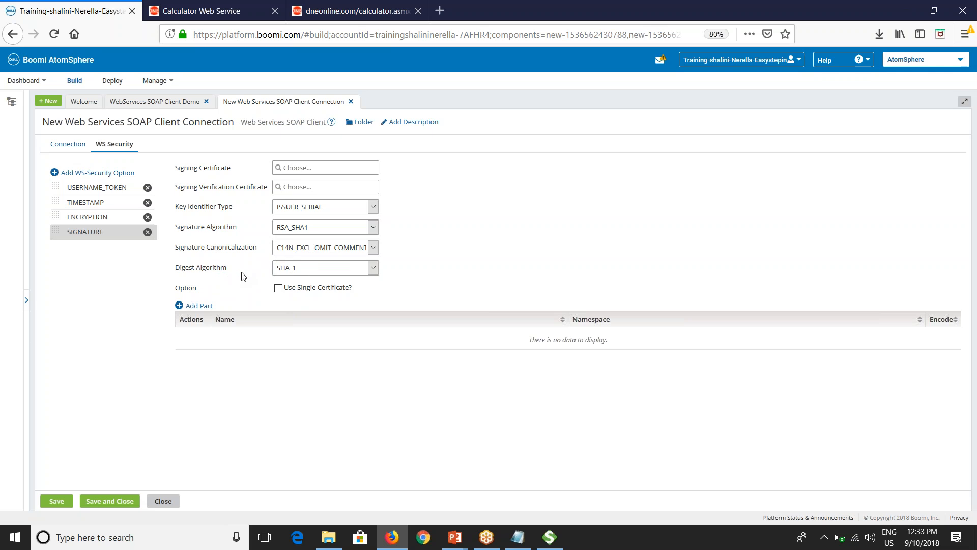
{"action": "left_click", "coordinate": [283, 268]}
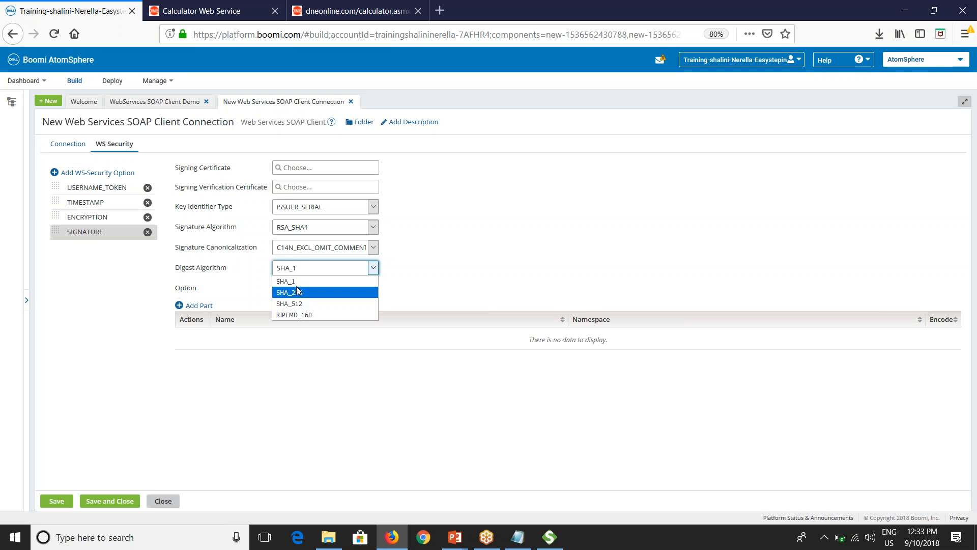
{"action": "left_click", "coordinate": [264, 283]}
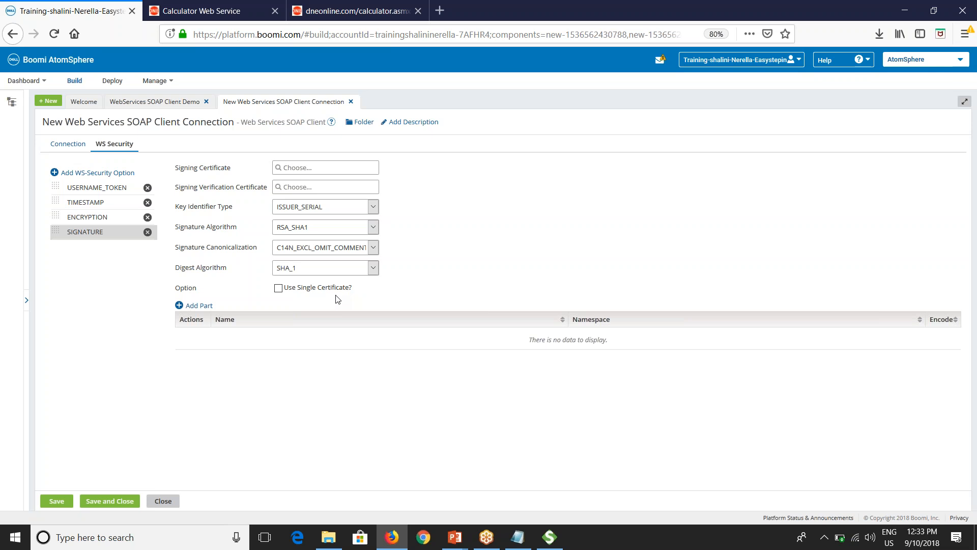
{"action": "left_click", "coordinate": [199, 305]}
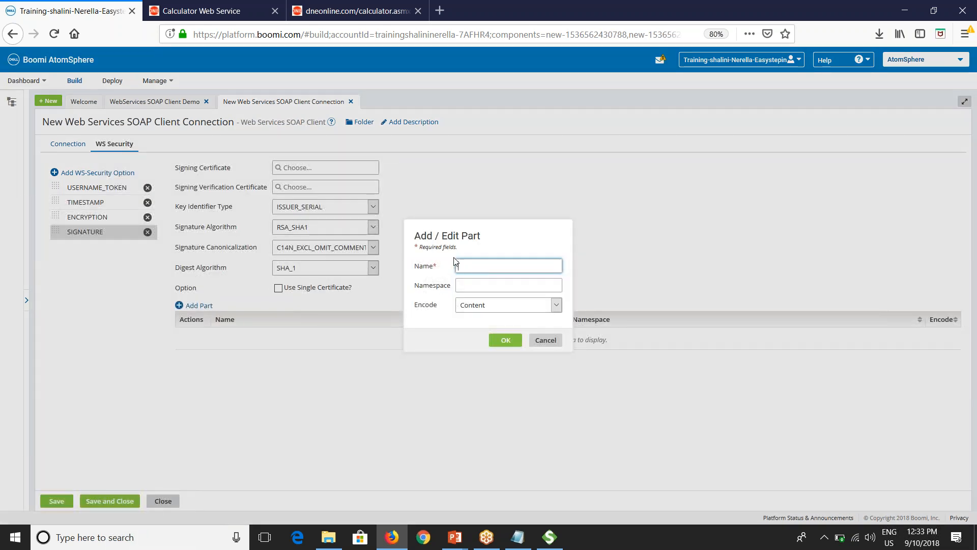
{"action": "left_click", "coordinate": [542, 346]}
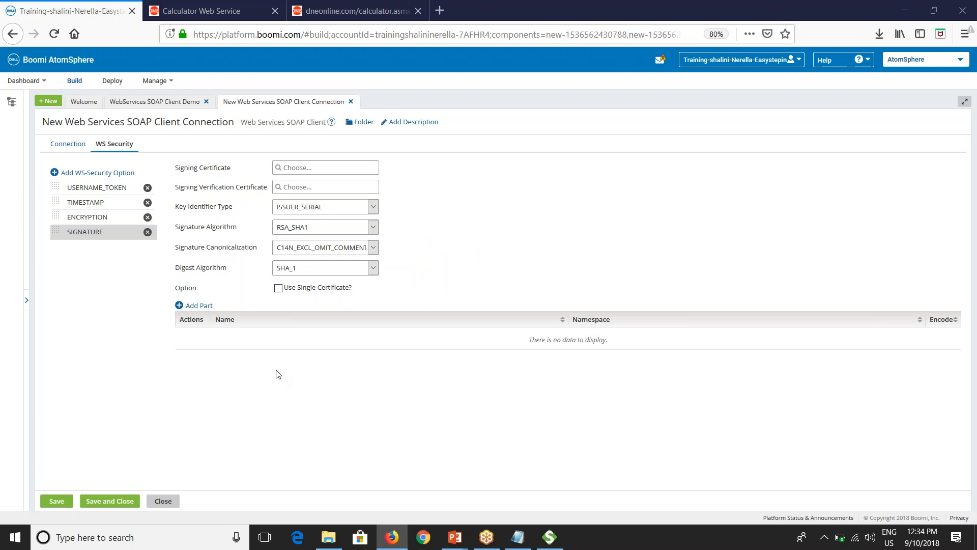
- Remove the SIGNATURE, ENCRYPTION, TIMESTAMP and USERNAME_TOKEN options from the WS-Security settings
{"action": "left_click", "coordinate": [148, 232]}
{"action": "left_click", "coordinate": [148, 218]}
{"action": "left_click", "coordinate": [147, 203]}
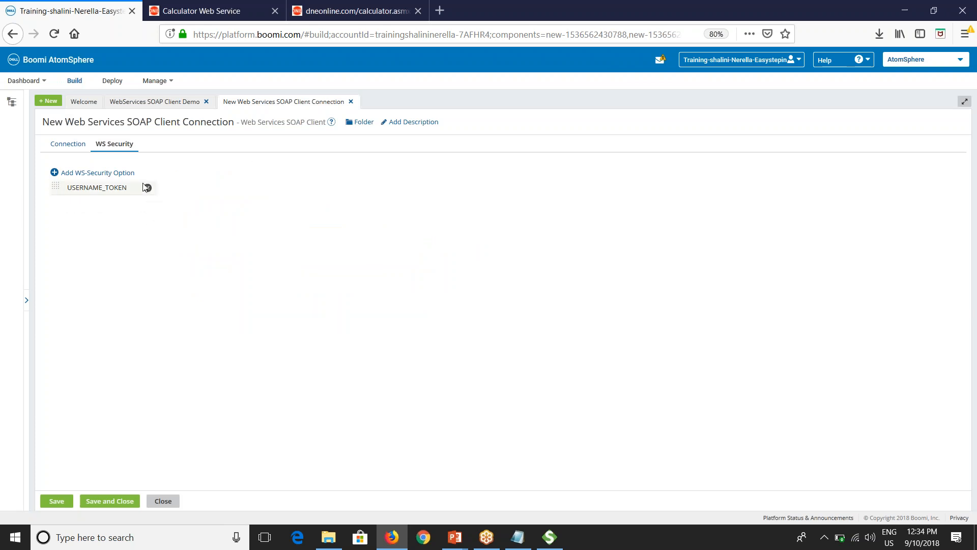
{"action": "left_click", "coordinate": [147, 187]}
- Set the connection's security type to None
{"action": "left_click", "coordinate": [74, 153]}
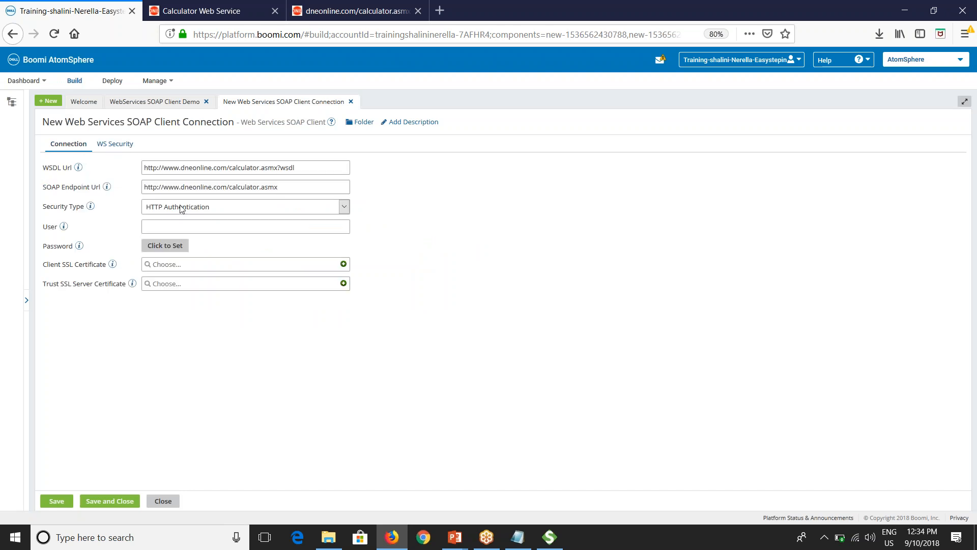
{"action": "left_click", "coordinate": [200, 208]}
{"action": "left_click", "coordinate": [200, 221]}
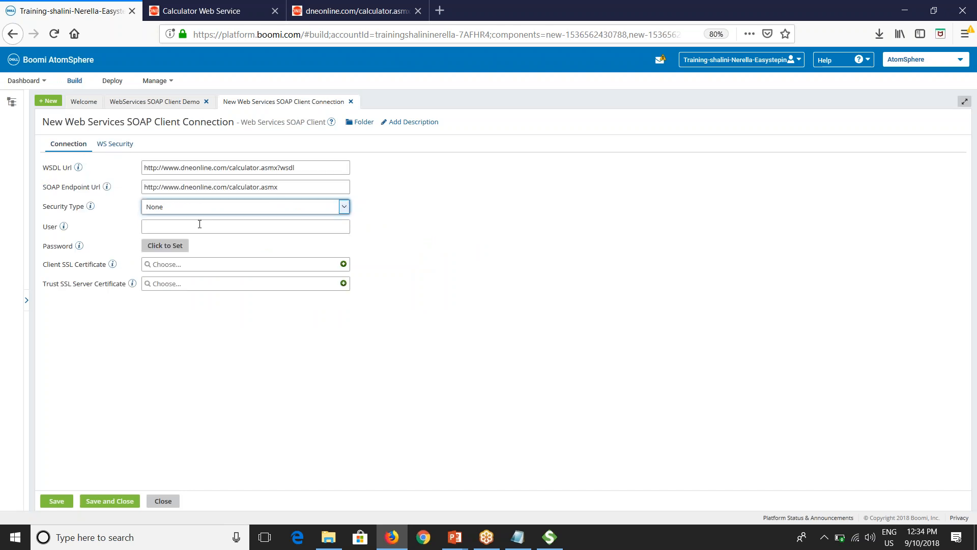
- Rename the connection by replacing "New" with "Calculator" at the start of its name
{"action": "left_click", "coordinate": [60, 125]}
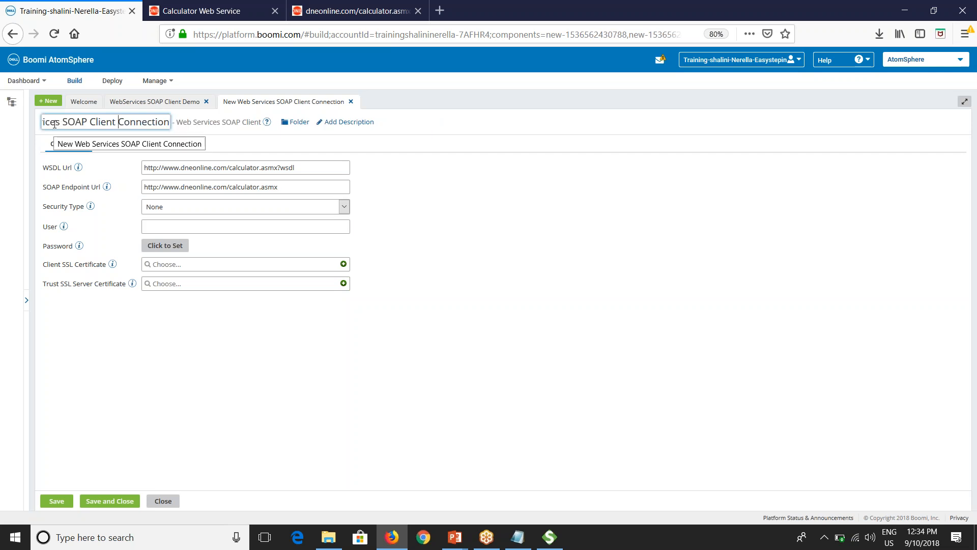
{"action": "key", "text": "Home"}
{"action": "key", "text": "BackSpace"}
{"action": "key", "text": "BackSpace"}
{"action": "key", "text": "BackSpace"}
{"action": "type", "text": "Calculator"}
{"action": "key", "text": "Return"}
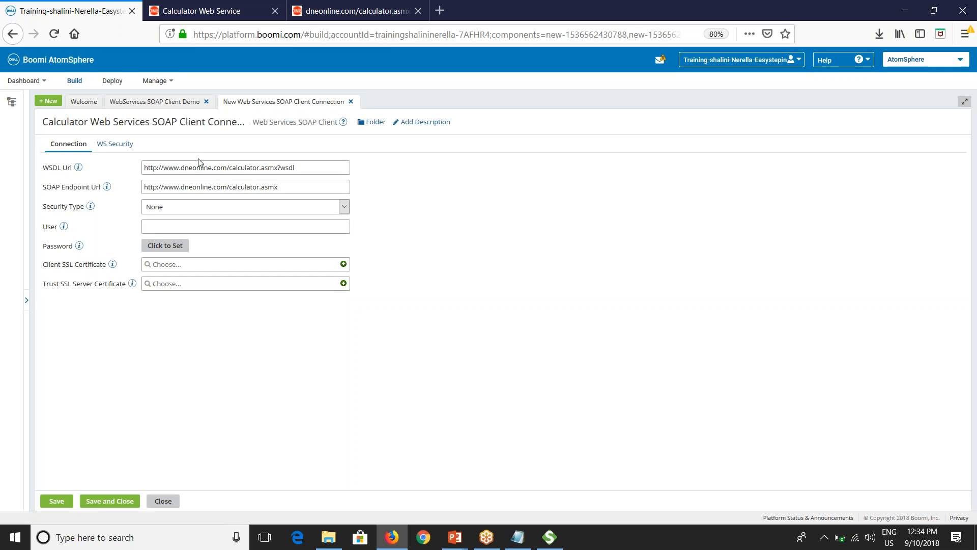
- Keep the connection's security type at None and save and close the Calculator connection
{"action": "left_click", "coordinate": [170, 208]}
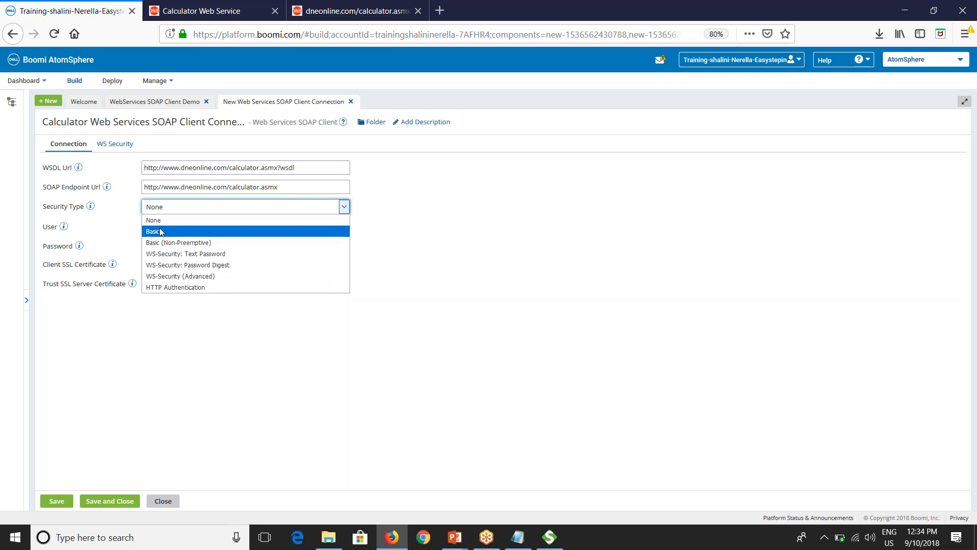
{"action": "left_click", "coordinate": [158, 220]}
{"action": "left_click", "coordinate": [402, 420]}
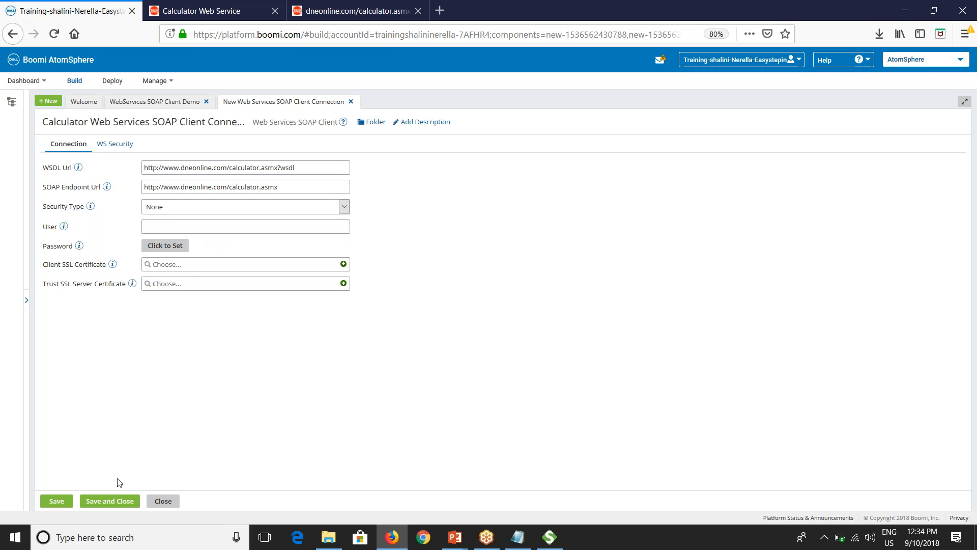
{"action": "left_click", "coordinate": [125, 503]}
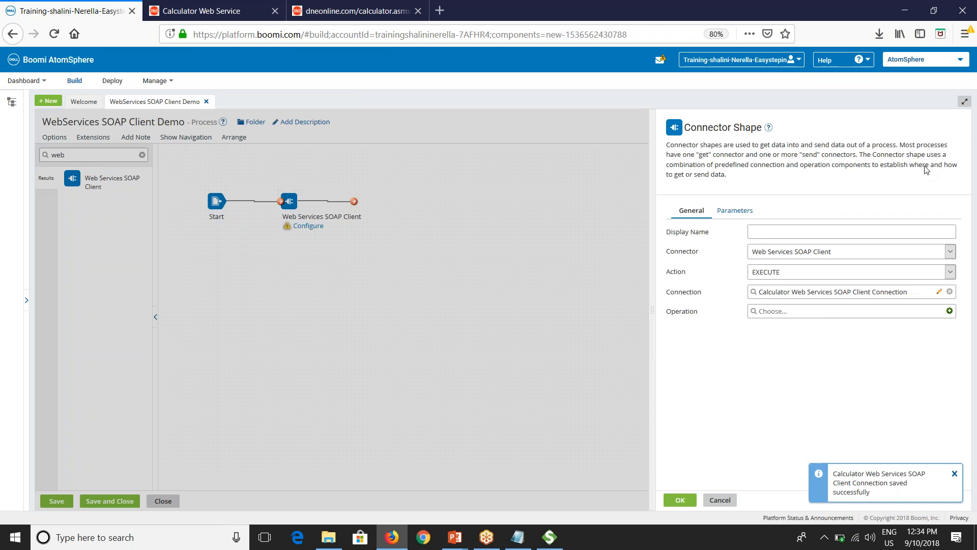
- Create a new operation for the connector and replace "New" with "Calculator" at the start of its name
{"action": "left_click", "coordinate": [950, 311]}
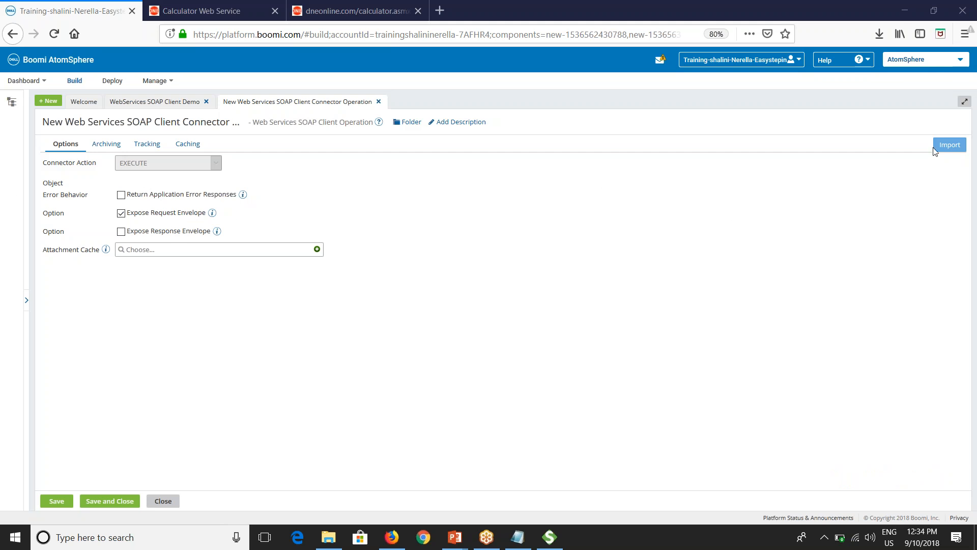
{"action": "left_click", "coordinate": [55, 123]}
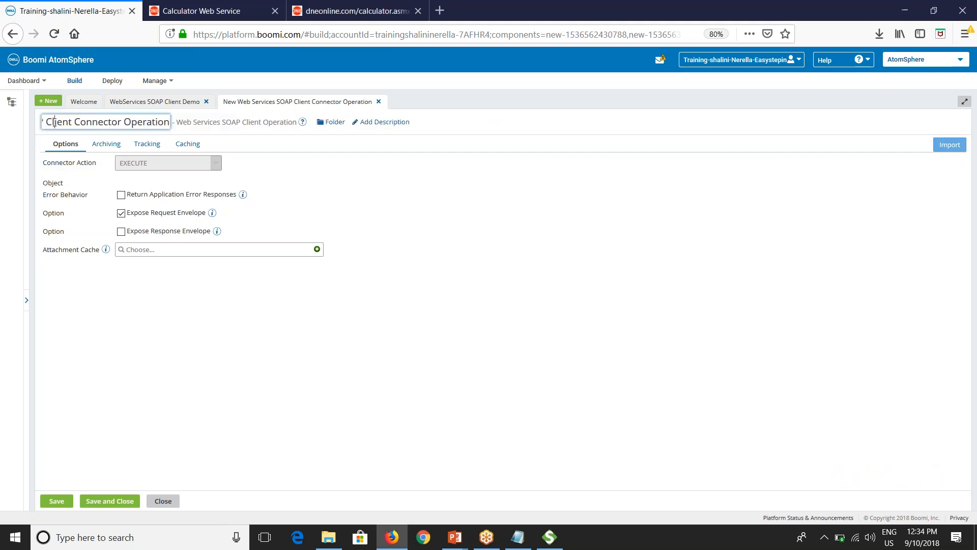
{"action": "key", "text": "Home"}
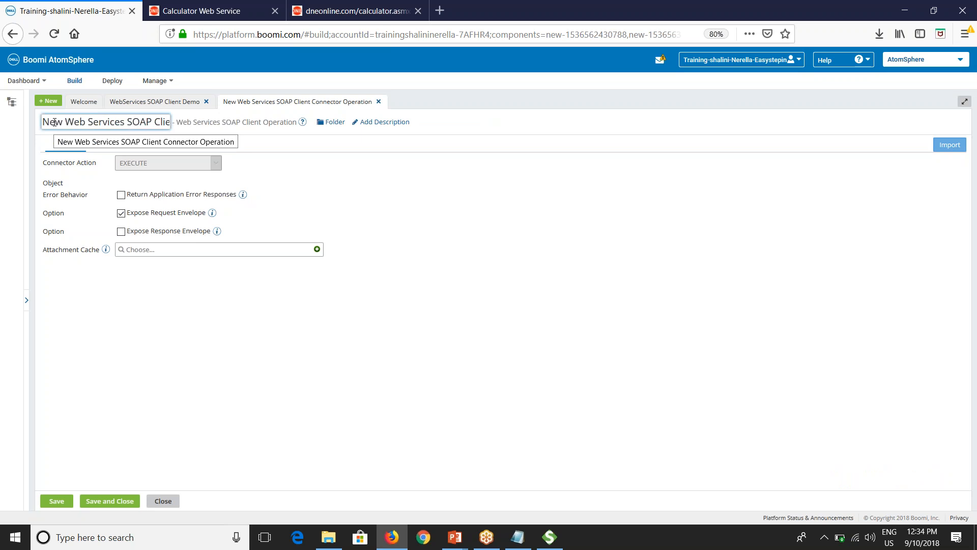
{"action": "key", "text": "Delete"}
{"action": "key", "text": "Delete"}
{"action": "key", "text": "Delete"}
{"action": "key", "text": "Delete"}
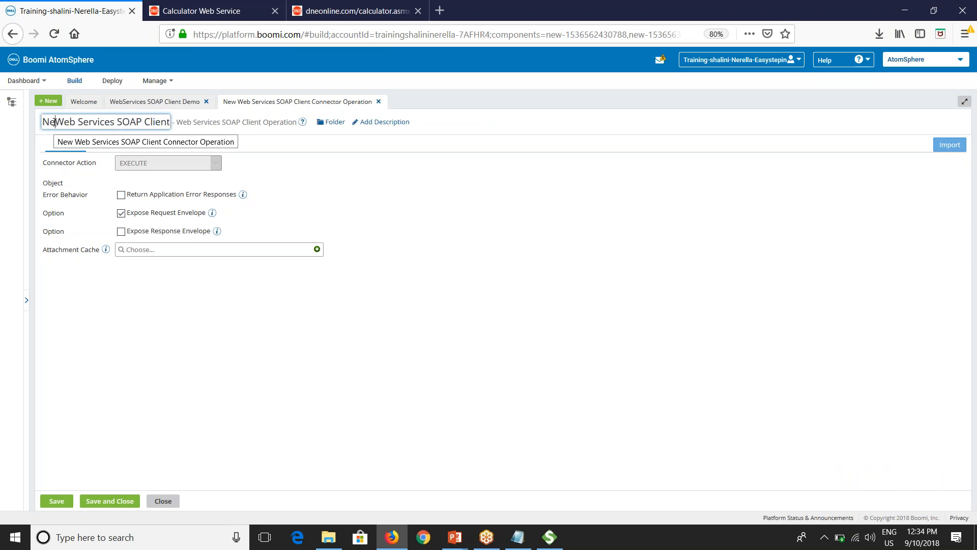
{"action": "type", "text": "Calculator"}
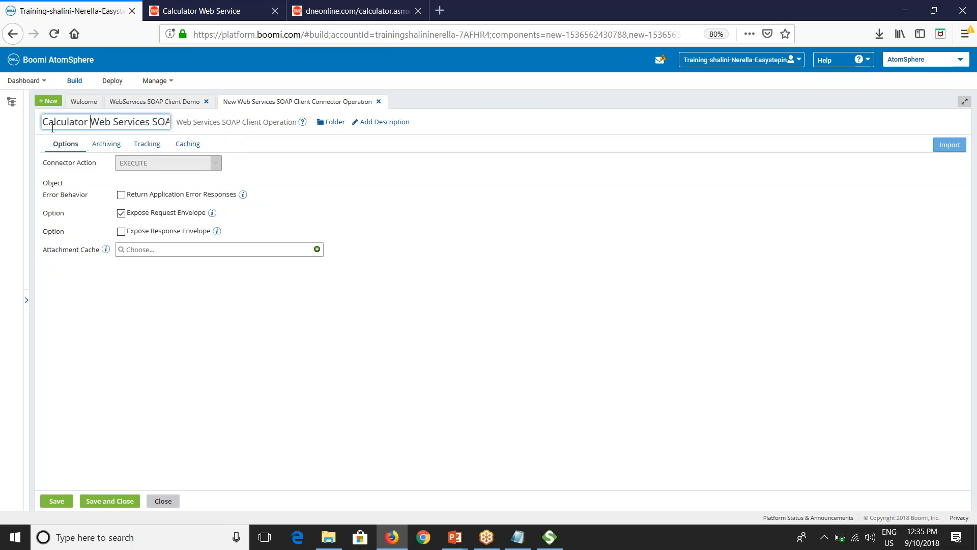
{"action": "left_click", "coordinate": [316, 203]}
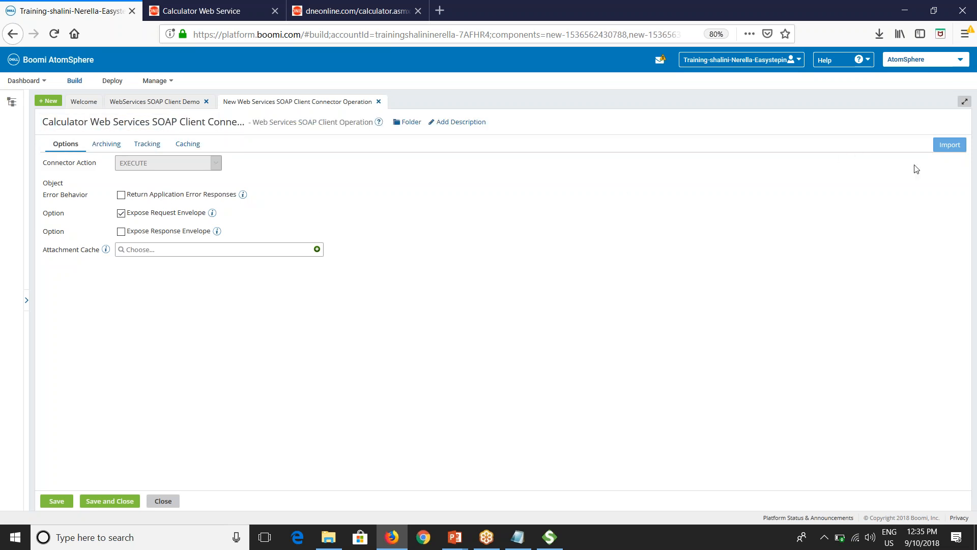
- Start the operation import through the DEV atom using the Calculator Web Services SOAP Client Connection
{"action": "left_click", "coordinate": [951, 146]}
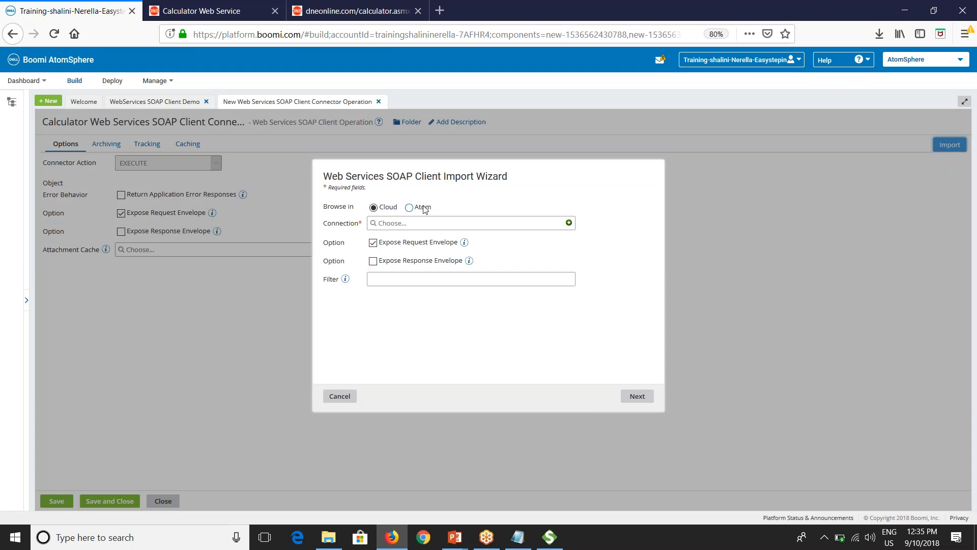
{"action": "left_click", "coordinate": [423, 208]}
{"action": "left_click", "coordinate": [417, 224]}
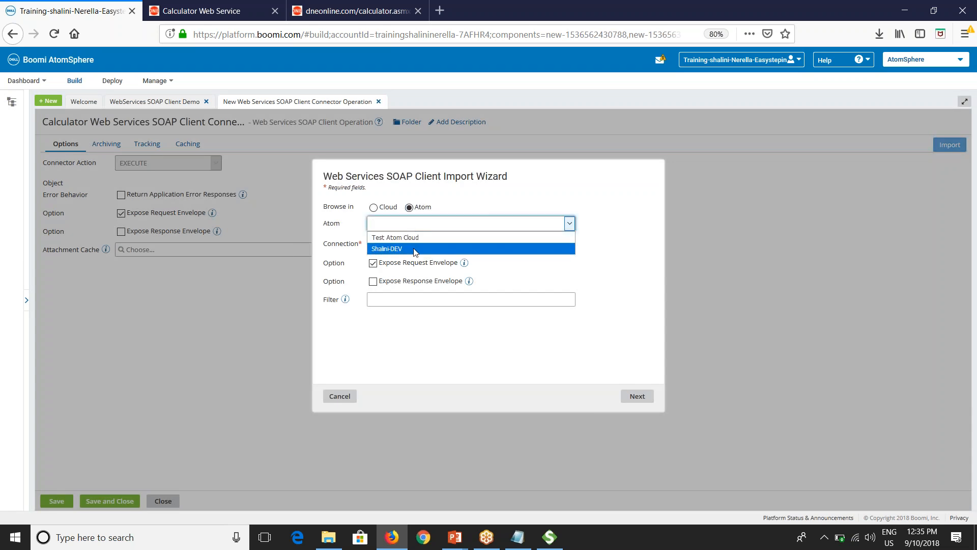
{"action": "left_click", "coordinate": [397, 250]}
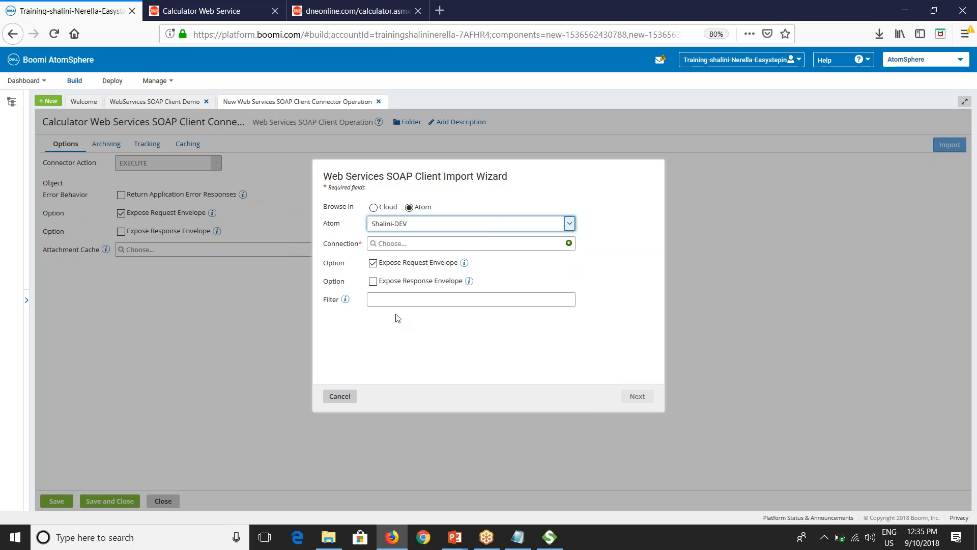
{"action": "left_click", "coordinate": [375, 244]}
{"action": "left_click", "coordinate": [407, 288]}
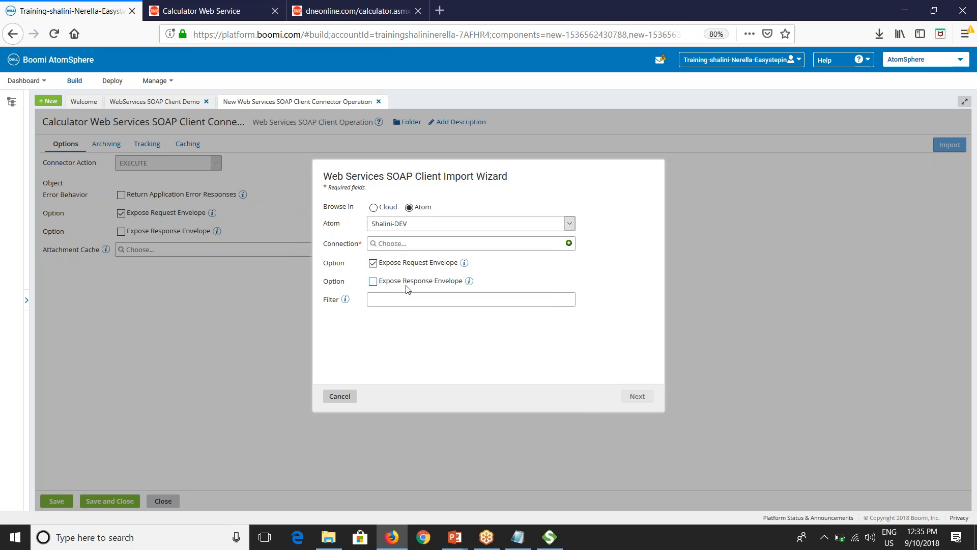
{"action": "left_click", "coordinate": [637, 397]}
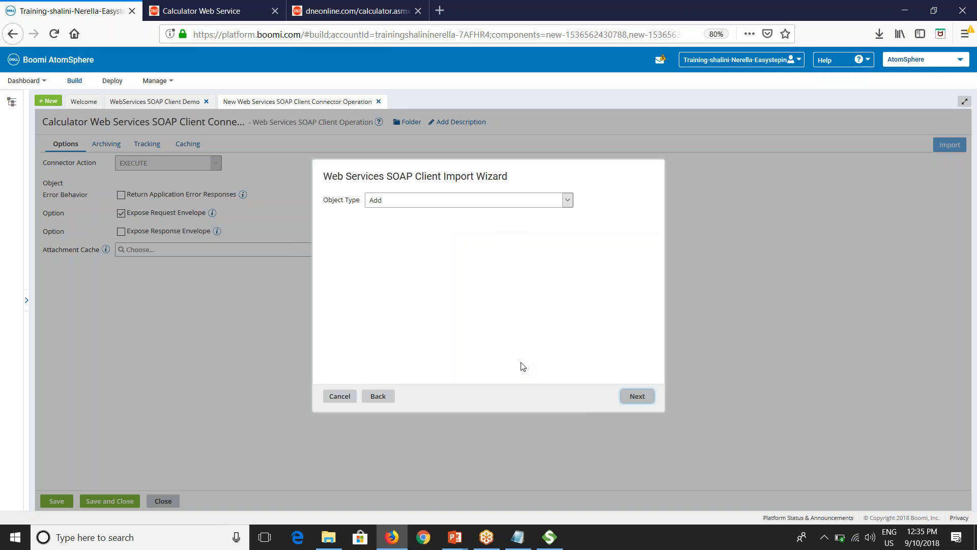
- Import the Add object type with its request and response profiles and finish the import wizard
{"action": "left_click", "coordinate": [433, 201]}
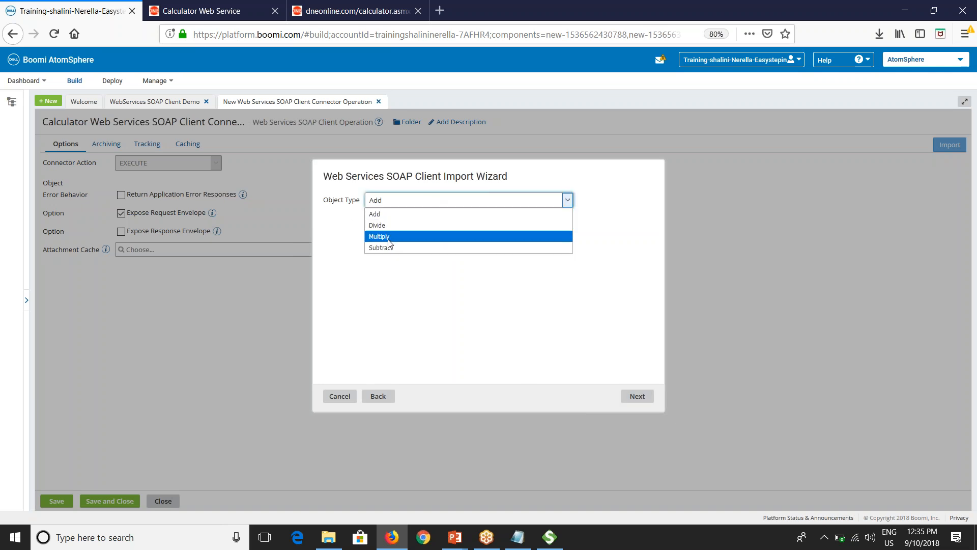
{"action": "left_click", "coordinate": [566, 359]}
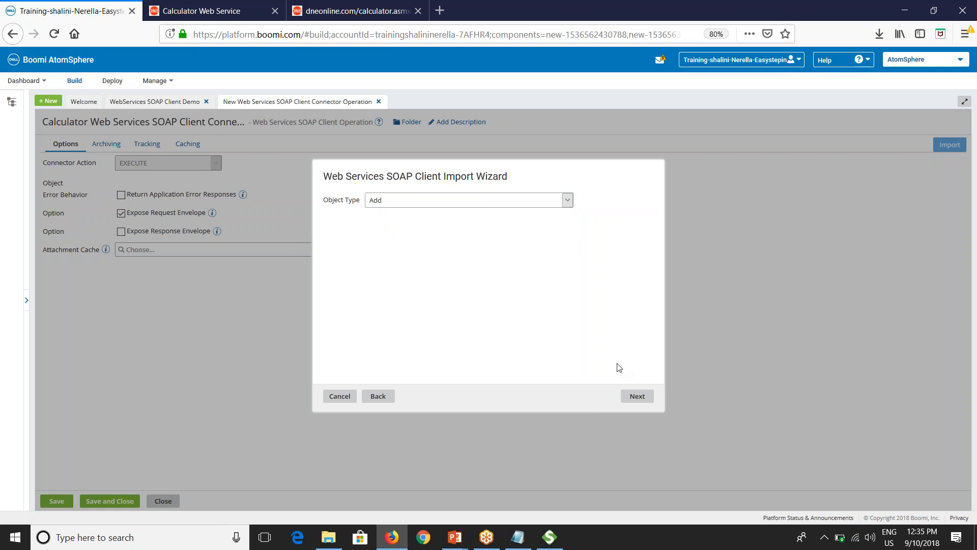
{"action": "left_click", "coordinate": [636, 396]}
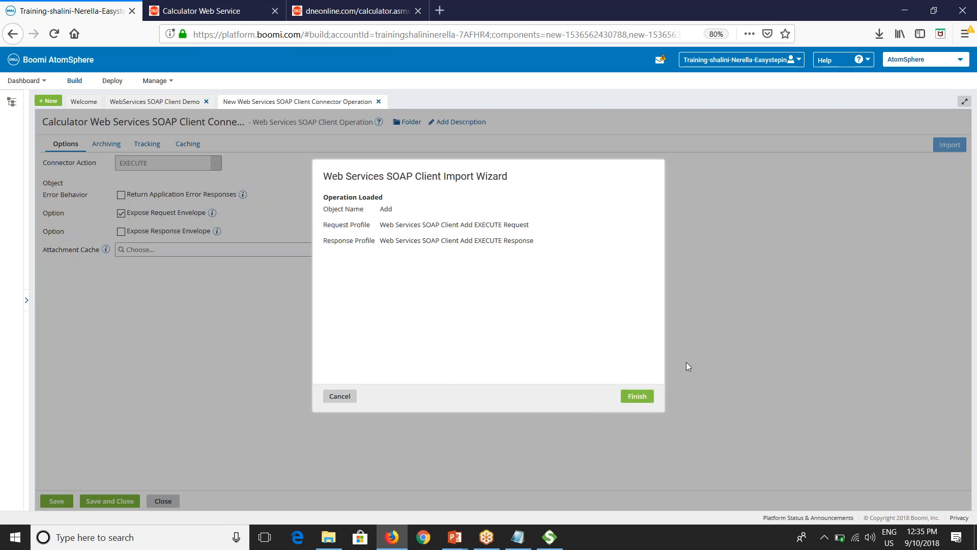
{"action": "left_click", "coordinate": [637, 396]}
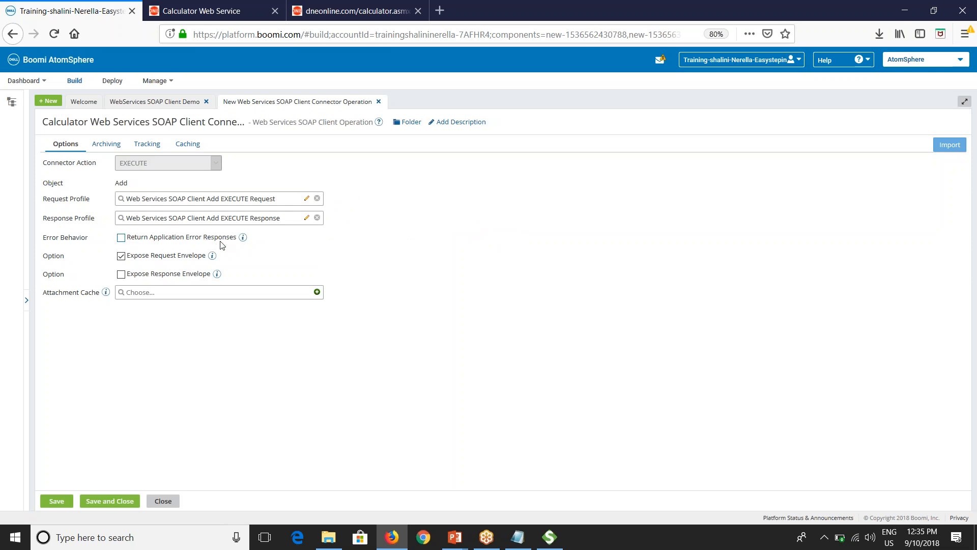
- Leave Return Application Error Responses off, save and close the operation, and confirm the connector shape's configuration
{"action": "left_click", "coordinate": [122, 239]}
{"action": "left_click", "coordinate": [122, 239]}
{"action": "left_click", "coordinate": [101, 506]}
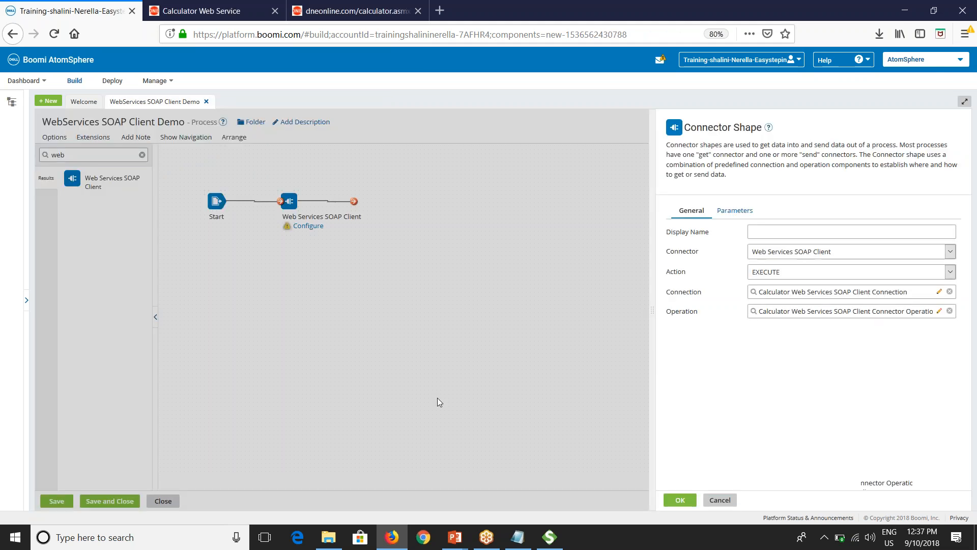
{"action": "left_click", "coordinate": [680, 499]}
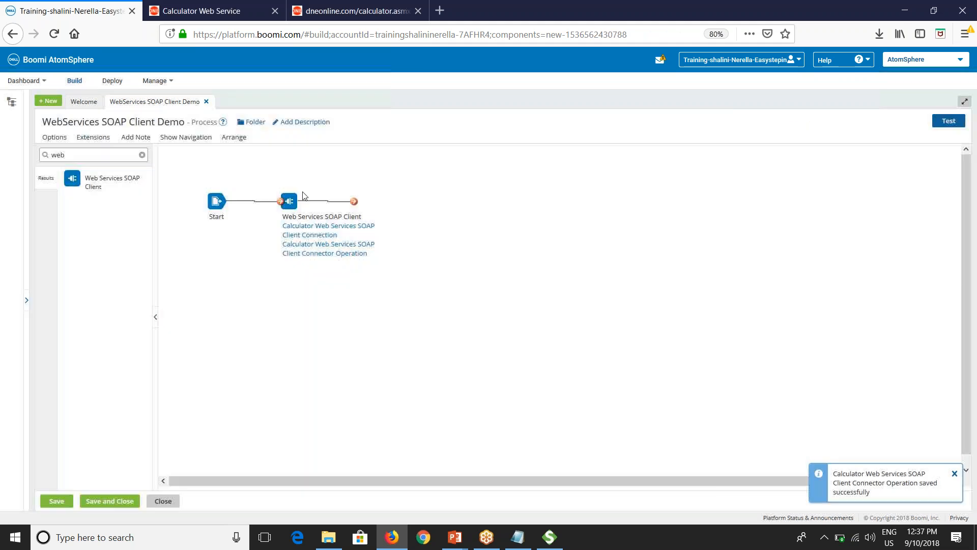
- Add a Stop shape at the end of the connector's path and move the SOAP Client shape slightly towards it
{"action": "double_click", "coordinate": [82, 157]}
{"action": "type", "text": "stop"}
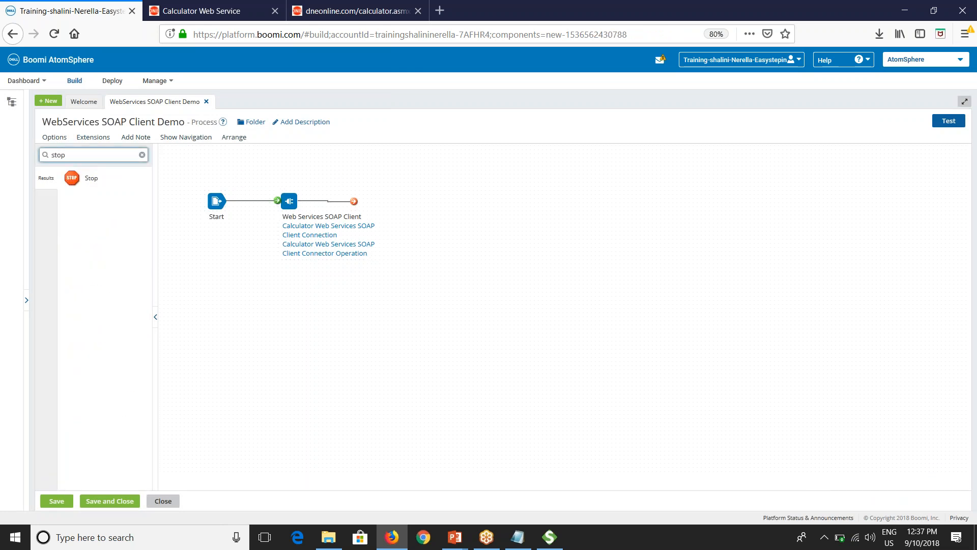
{"action": "left_click_drag", "start_coordinate": [74, 178], "coordinate": [443, 203]}
{"action": "left_click", "coordinate": [776, 500]}
{"action": "left_click", "coordinate": [289, 201]}
{"action": "left_click_drag", "start_coordinate": [289, 200], "coordinate": [314, 201]}
- Add a parameter to the SOAP Client shape that sets Envelope/Body/Add/intA to the static value 2
{"action": "double_click", "coordinate": [313, 201]}
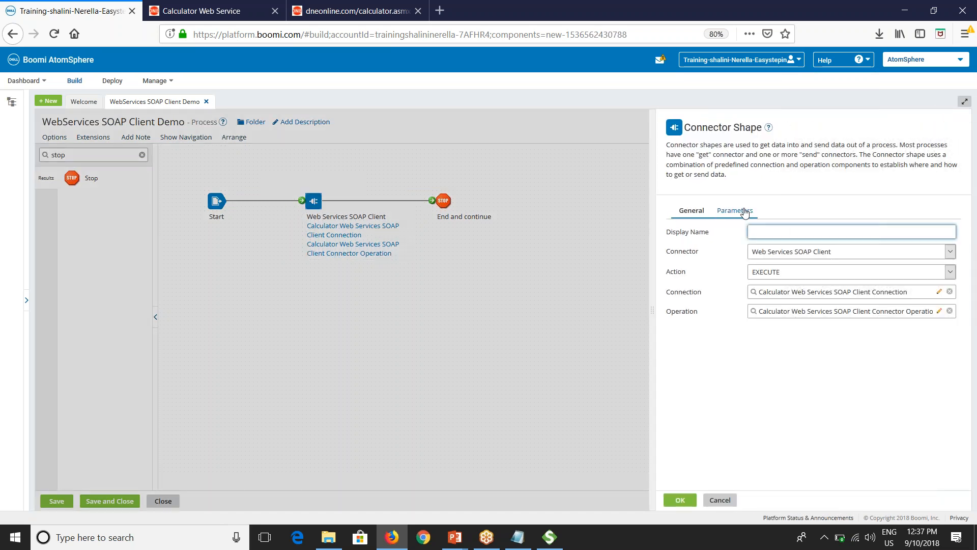
{"action": "left_click", "coordinate": [744, 211]}
{"action": "left_click", "coordinate": [672, 251]}
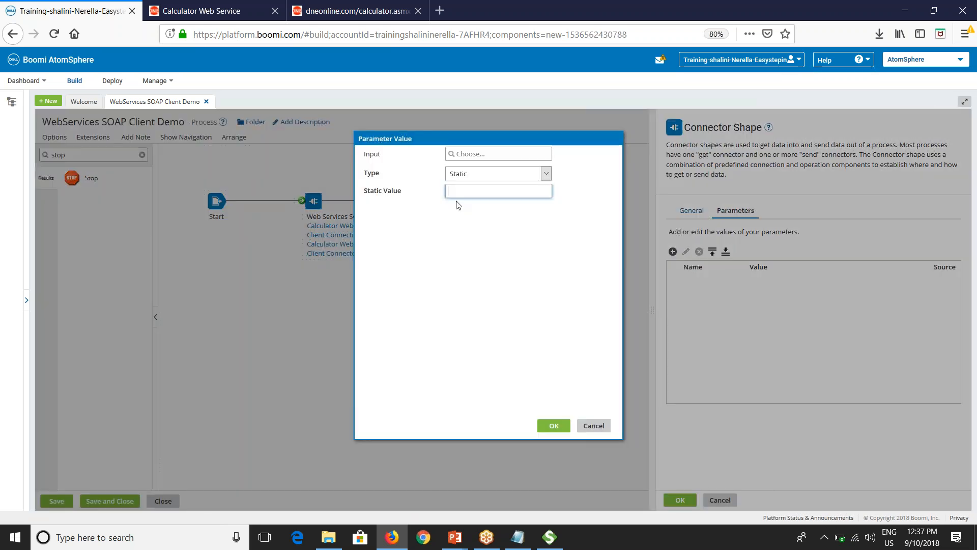
{"action": "left_click", "coordinate": [472, 158]}
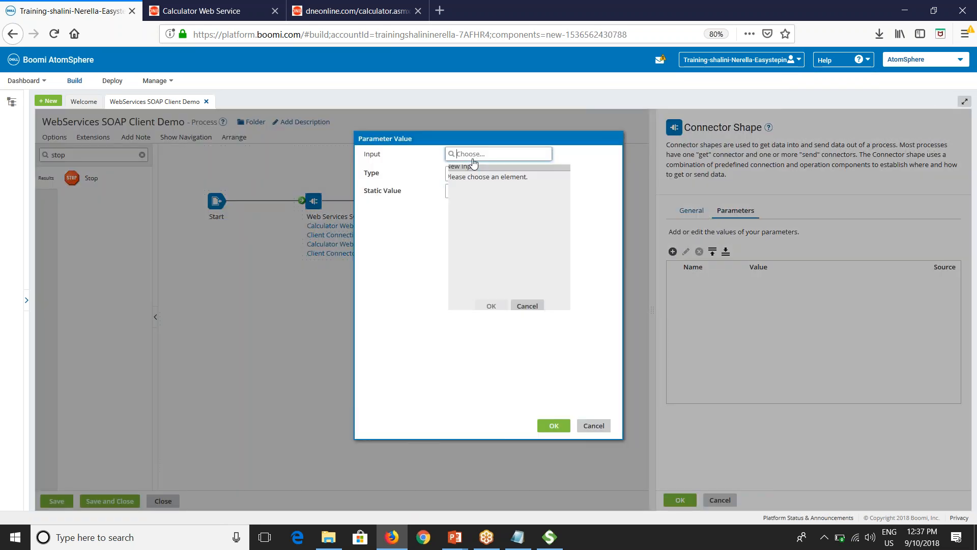
{"action": "left_click", "coordinate": [460, 215]}
{"action": "left_click", "coordinate": [465, 226]}
{"action": "left_click", "coordinate": [490, 238]}
{"action": "left_click", "coordinate": [491, 306]}
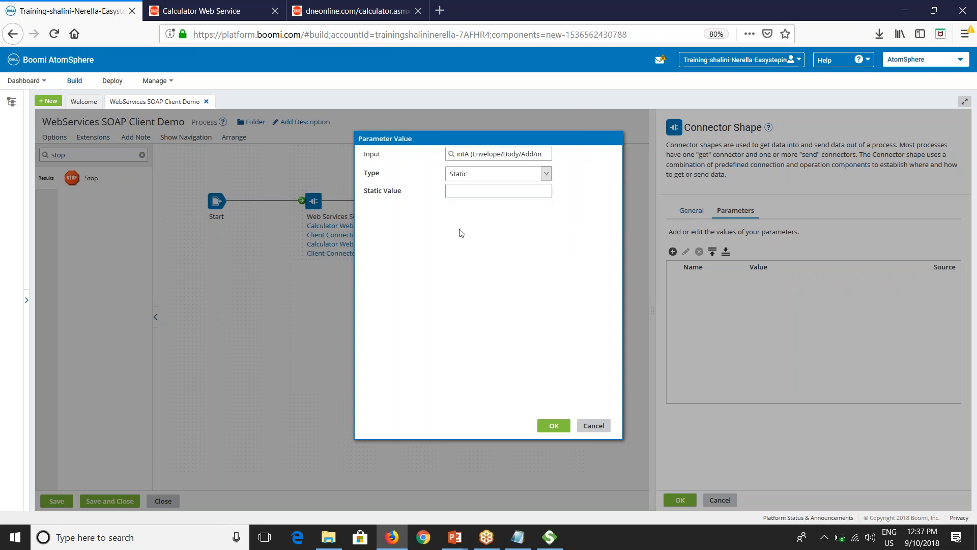
{"action": "left_click", "coordinate": [463, 176]}
{"action": "left_click", "coordinate": [421, 212]}
{"action": "left_click", "coordinate": [471, 191]}
{"action": "type", "text": "2"}
{"action": "left_click", "coordinate": [553, 425]}
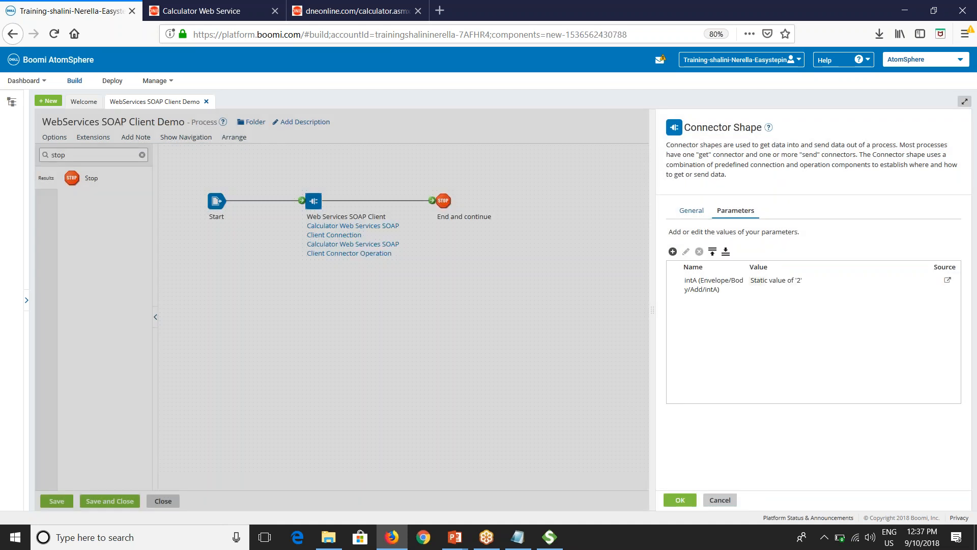
- Add a second parameter setting Envelope/Body/Add/intB to the static value 3 and confirm the connector shape
{"action": "left_click", "coordinate": [672, 251]}
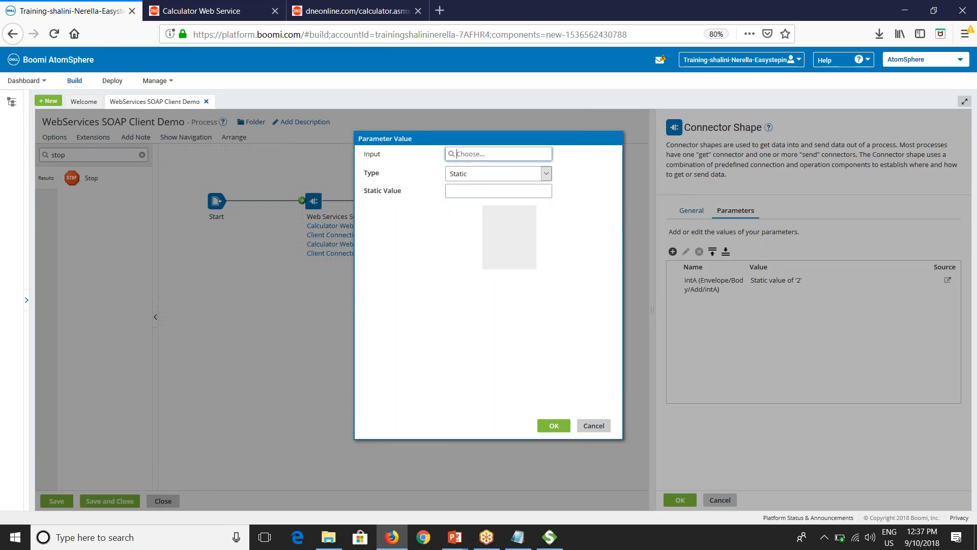
{"action": "left_click", "coordinate": [457, 154]}
{"action": "left_click", "coordinate": [460, 215]}
{"action": "left_click", "coordinate": [465, 226]}
{"action": "left_click", "coordinate": [491, 252]}
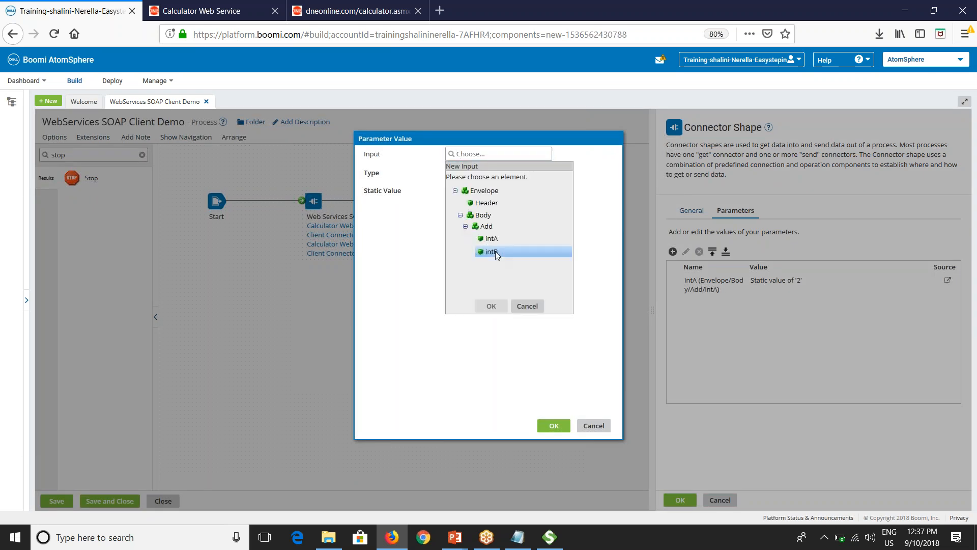
{"action": "left_click", "coordinate": [492, 305]}
{"action": "left_click", "coordinate": [466, 194]}
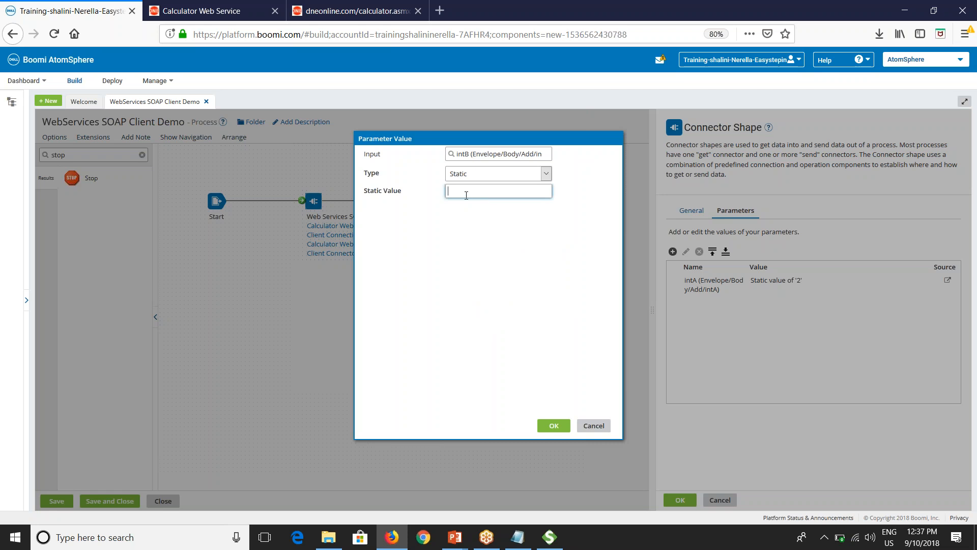
{"action": "type", "text": "3"}
{"action": "left_click", "coordinate": [554, 426]}
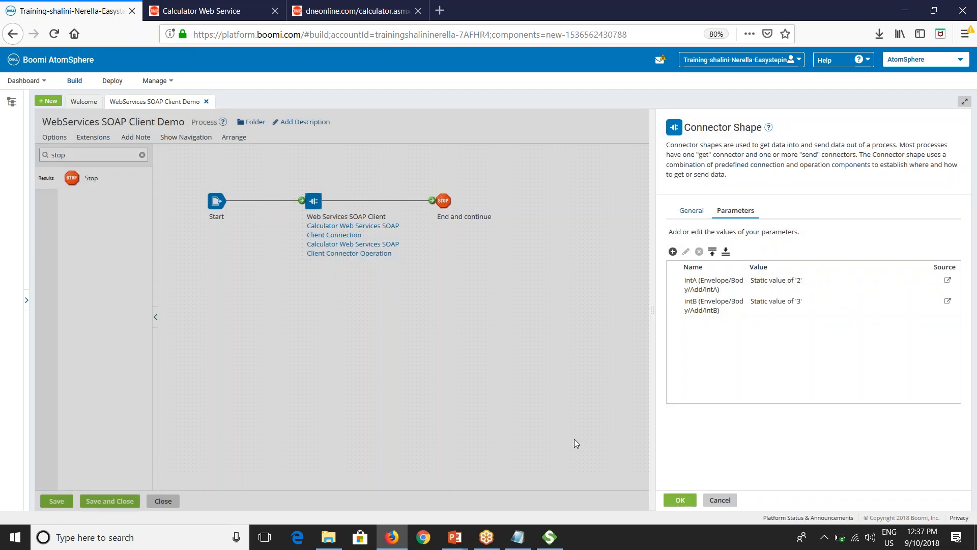
{"action": "left_click", "coordinate": [680, 500]}
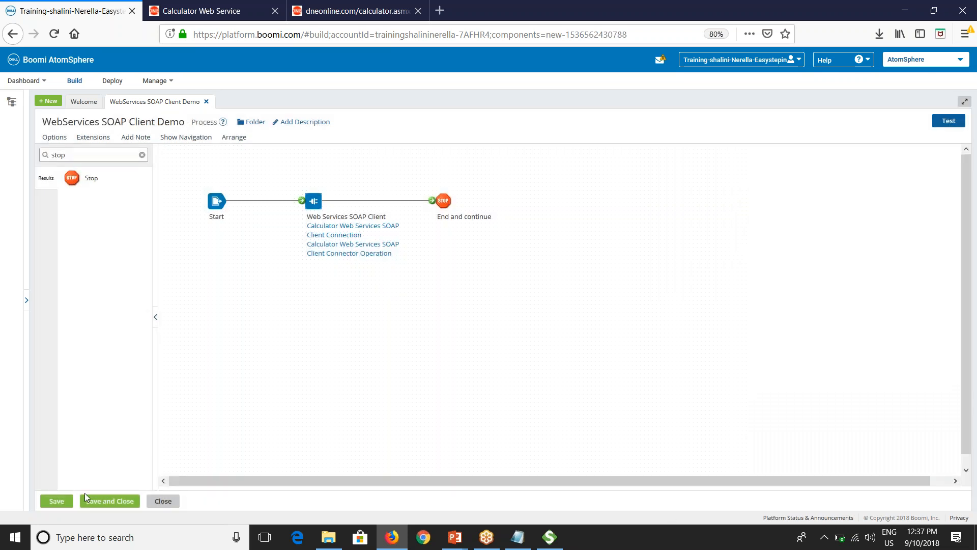
- Save the WebServices SOAP Client Demo process and run a test of it on the DEV atom
{"action": "left_click", "coordinate": [57, 501]}
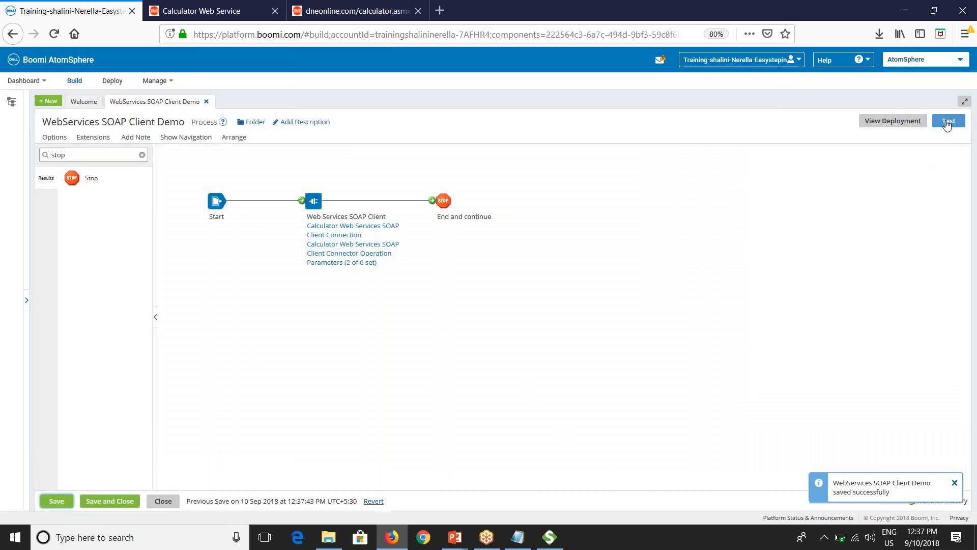
{"action": "left_click", "coordinate": [944, 124]}
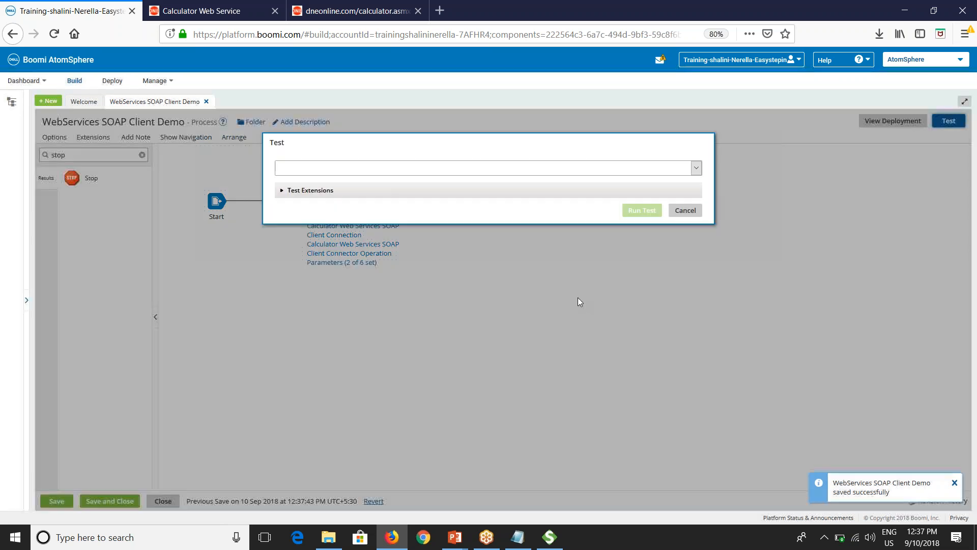
{"action": "left_click", "coordinate": [631, 169]}
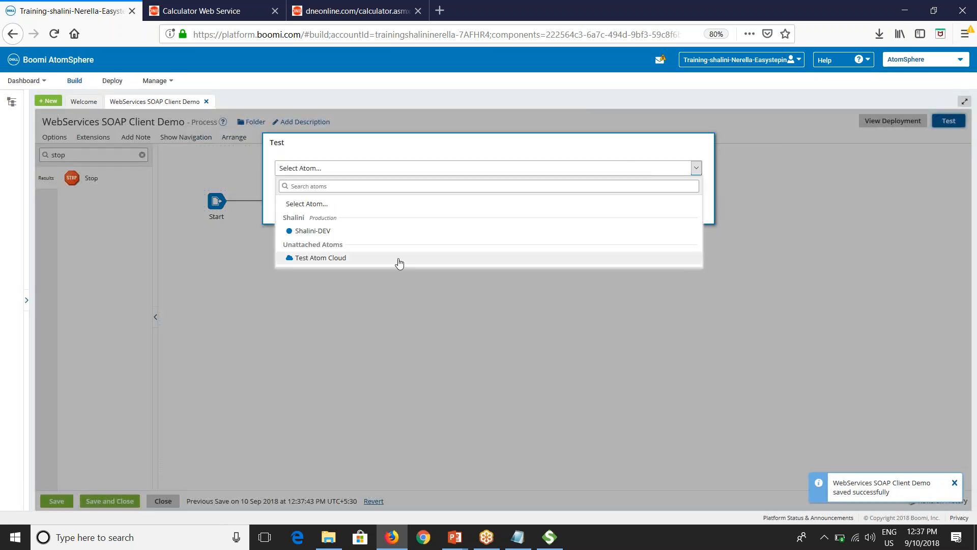
{"action": "left_click", "coordinate": [402, 235]}
{"action": "left_click", "coordinate": [640, 210]}
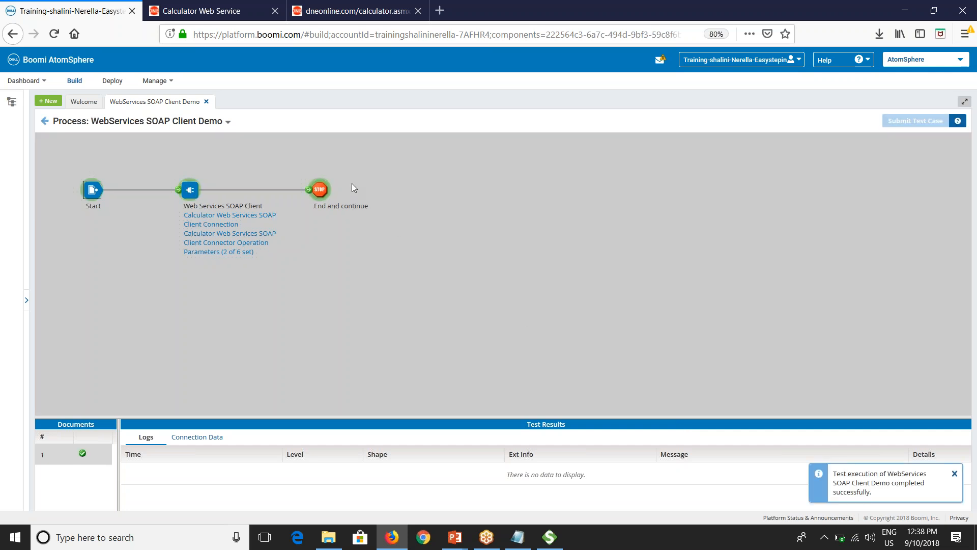
- Examine the response document in the Stop shape's source data from the test run
{"action": "left_click", "coordinate": [314, 191]}
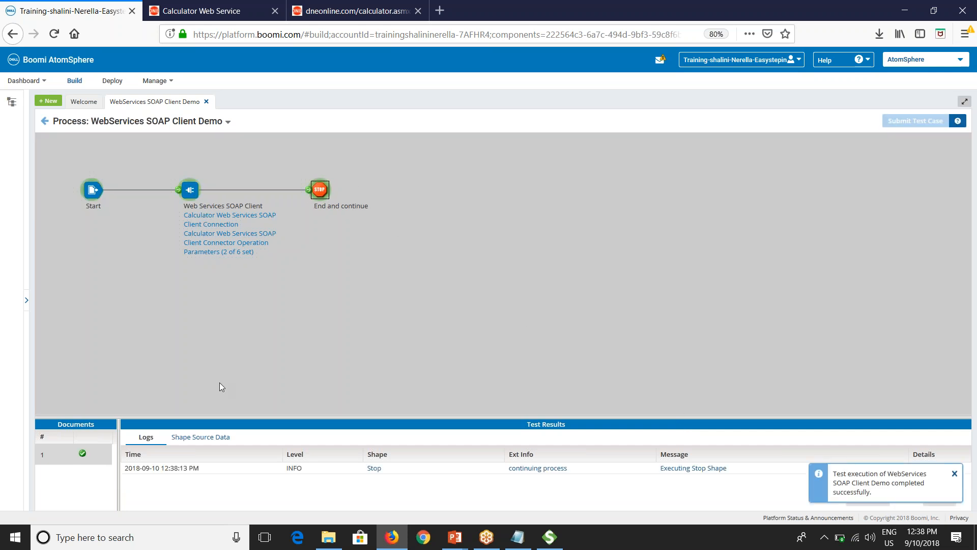
{"action": "left_click", "coordinate": [201, 438]}
{"action": "left_click", "coordinate": [128, 473]}
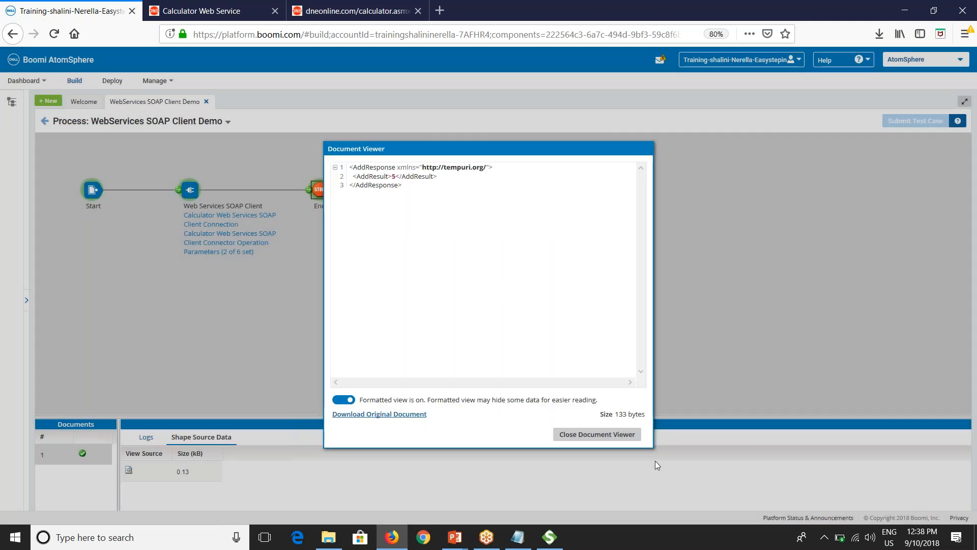
{"action": "key", "text": "ctrl+a"}
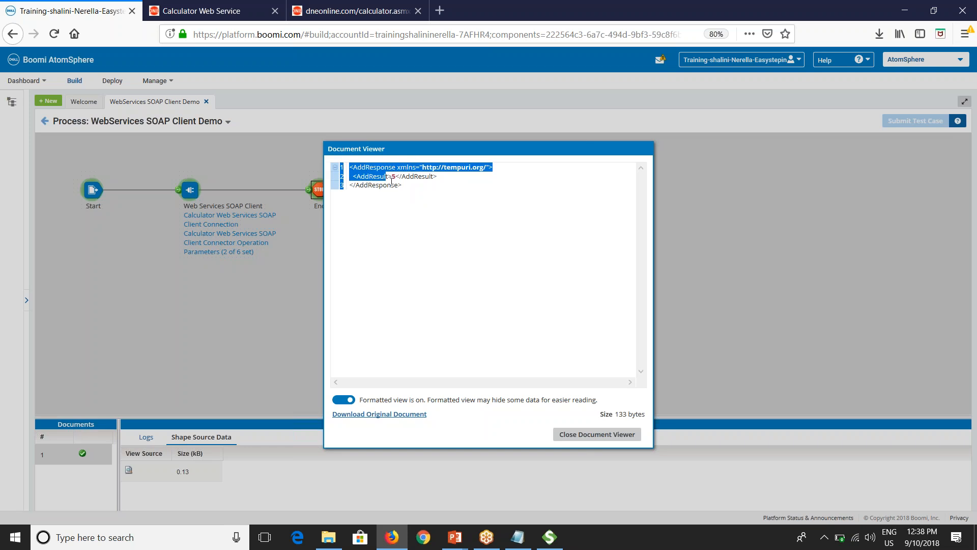
{"action": "left_click", "coordinate": [406, 196]}
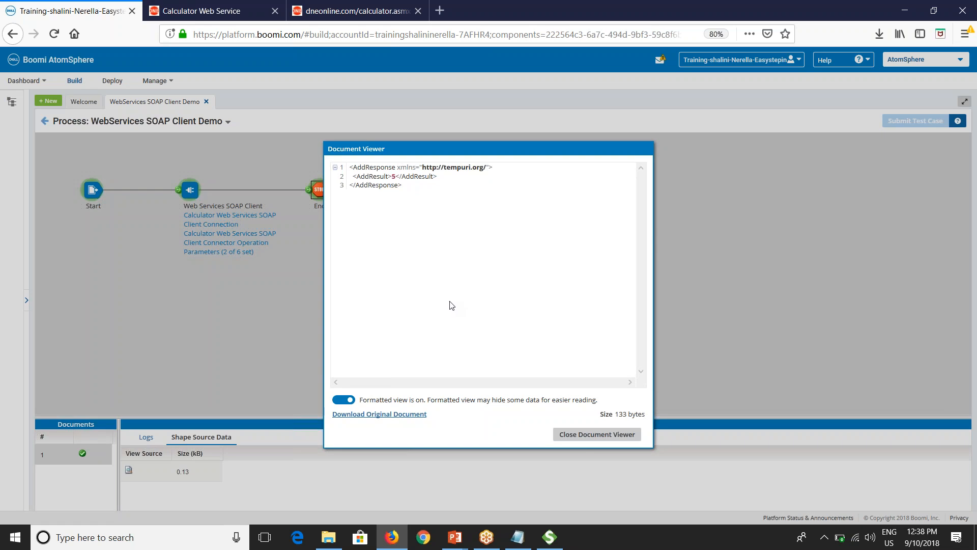
{"action": "left_click", "coordinate": [578, 435]}
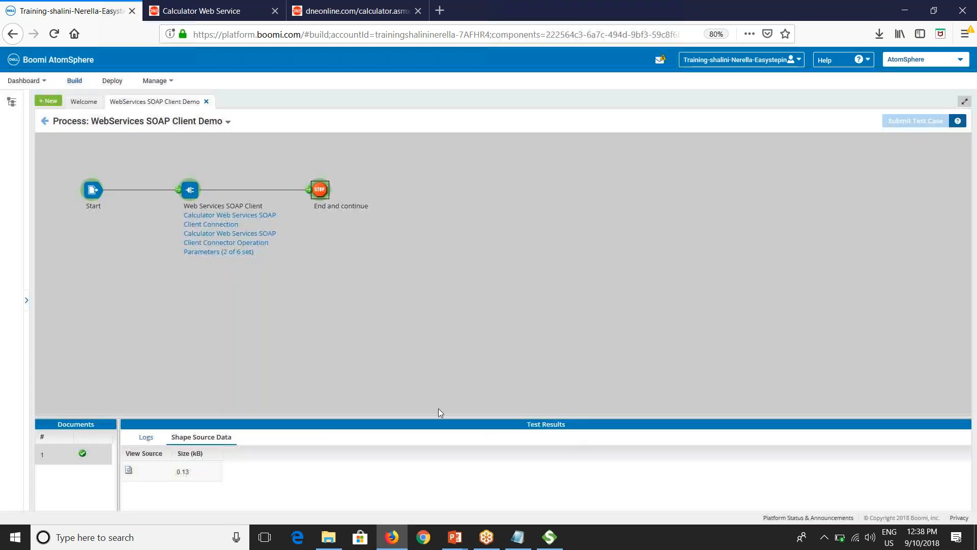
- Return to editing the process, space the SOAP Client and Stop shapes further apart and add a Map shape after Start
{"action": "left_click", "coordinate": [44, 125]}
{"action": "left_click_drag", "start_coordinate": [303, 201], "coordinate": [370, 201]}
{"action": "left_click_drag", "start_coordinate": [453, 201], "coordinate": [542, 202]}
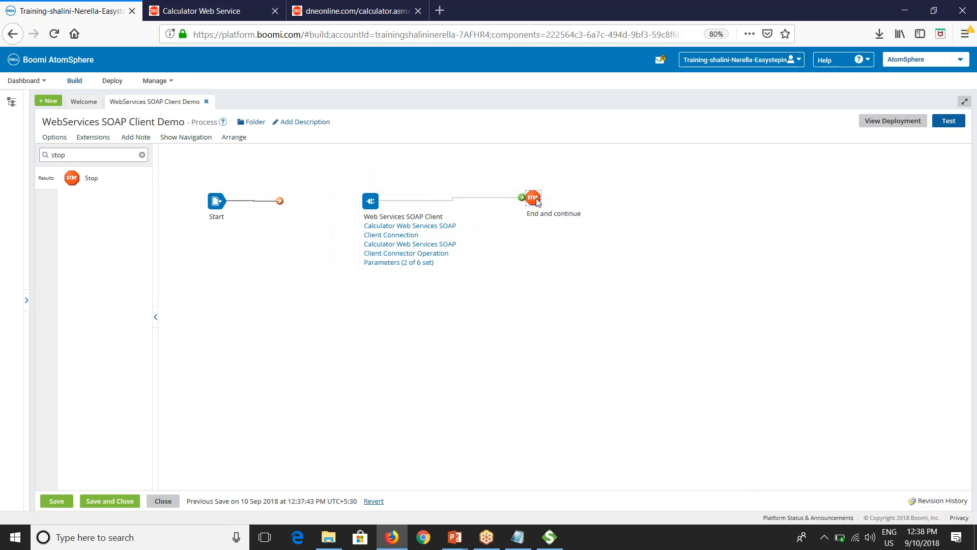
{"action": "left_click_drag", "start_coordinate": [81, 159], "coordinate": [5, 150]}
{"action": "type", "text": "map"}
{"action": "left_click_drag", "start_coordinate": [103, 190], "coordinate": [288, 201]}
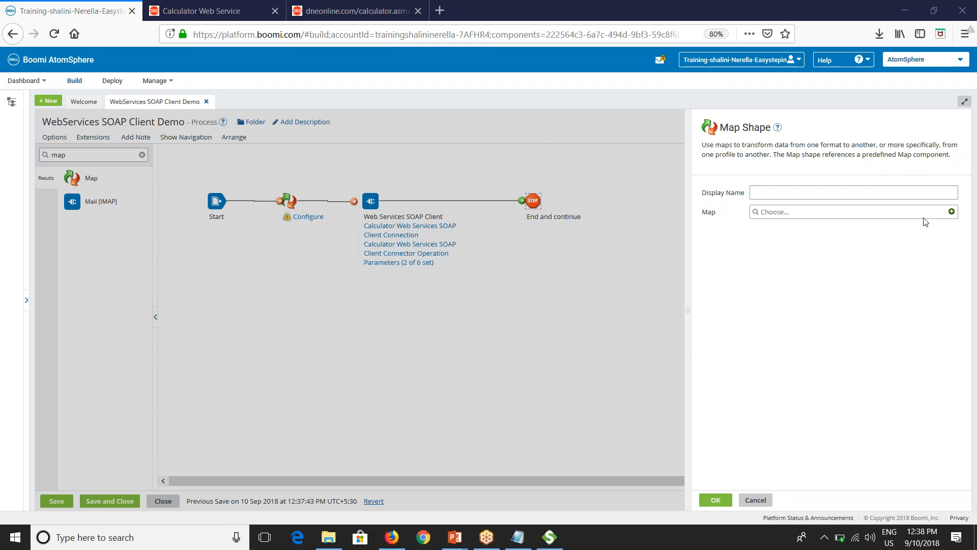
- Create a new map component for the Map shape and name it SOAP Request Map
{"action": "left_click", "coordinate": [952, 211]}
{"action": "left_click_drag", "start_coordinate": [64, 123], "coordinate": [6, 113]}
{"action": "key", "text": "BackSpace"}
{"action": "type", "text": "SOAP Reuest Map"}
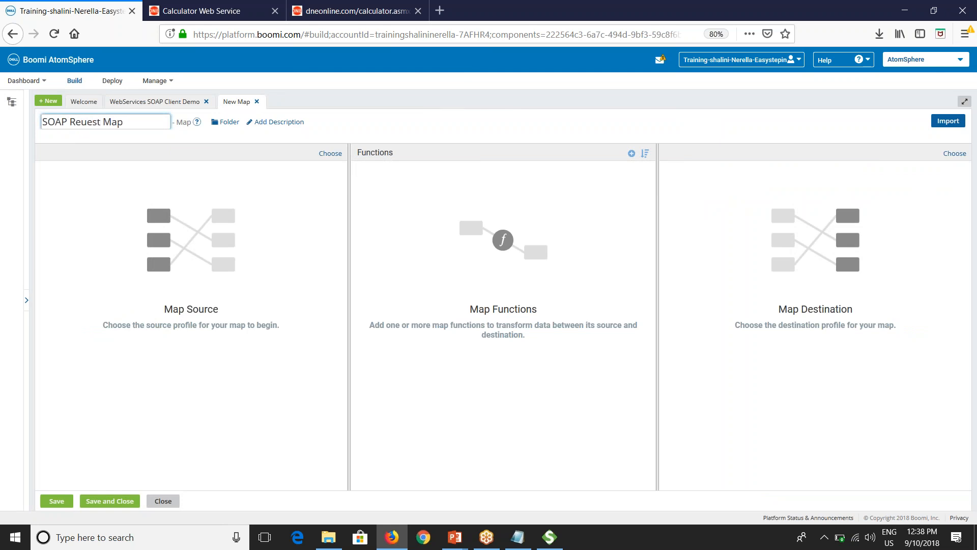
{"action": "type", "text": "q"}
{"action": "left_click", "coordinate": [132, 213]}
- Set the map's source to the flat file profile Dummy Flat File Profile from the Day-8 folder
{"action": "left_click", "coordinate": [331, 158]}
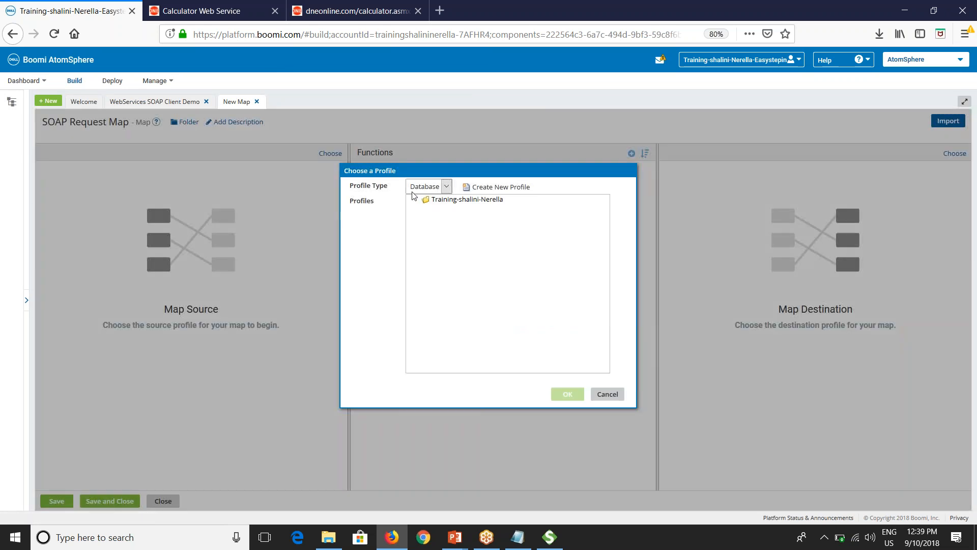
{"action": "left_click", "coordinate": [446, 186]}
{"action": "left_click", "coordinate": [419, 222]}
{"action": "left_click", "coordinate": [421, 209]}
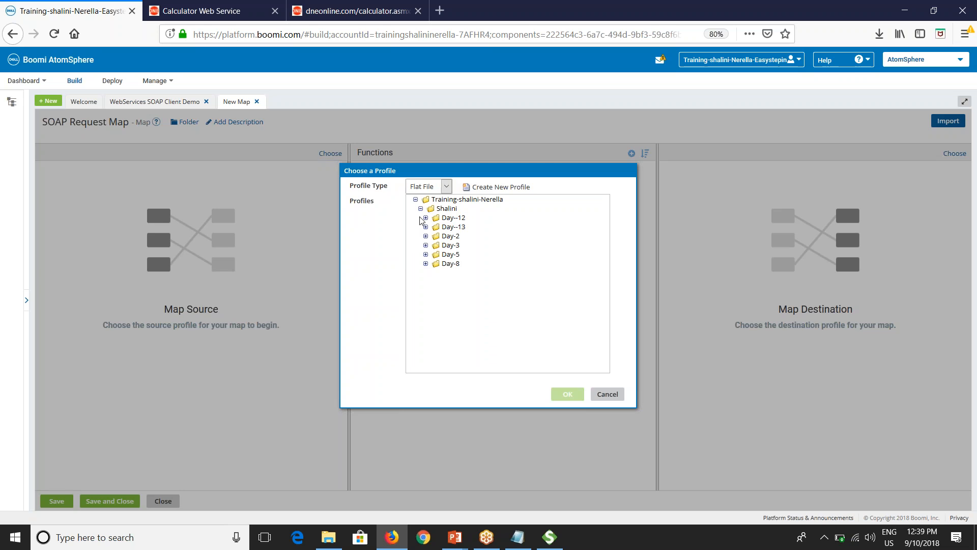
{"action": "left_click", "coordinate": [425, 264]}
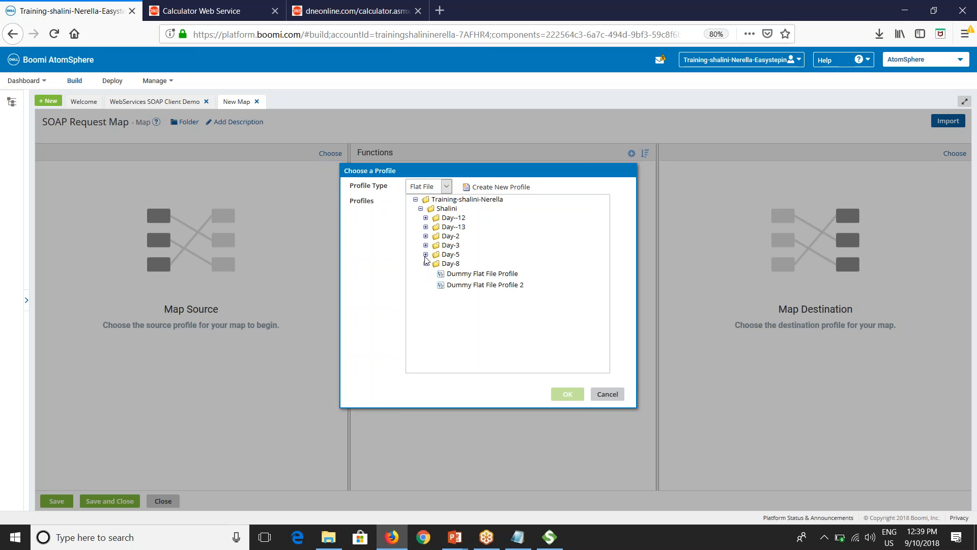
{"action": "left_click", "coordinate": [476, 274]}
{"action": "left_click", "coordinate": [565, 394]}
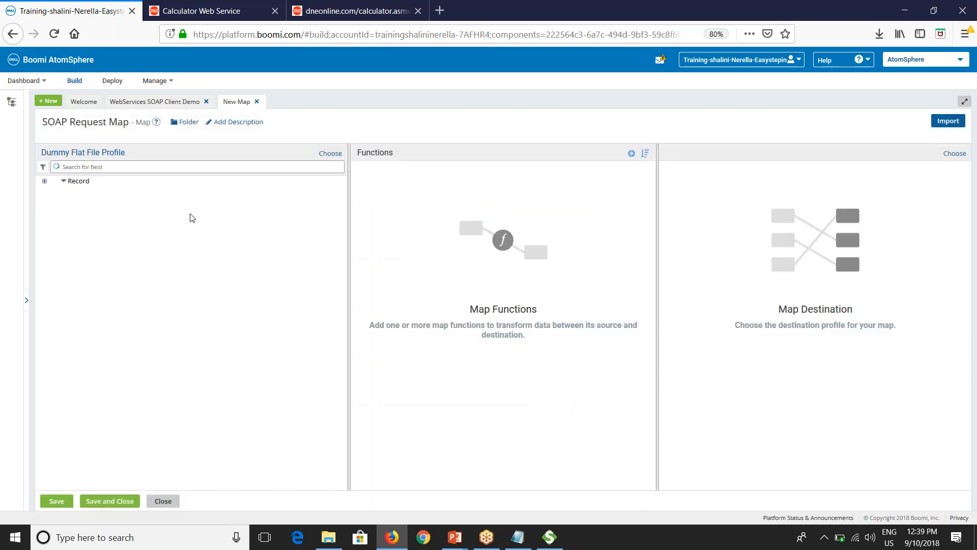
- Set the map's destination to the XML profile Web Services SOAP Client Add EXECUTE Request from the Day--14 folder
{"action": "left_click", "coordinate": [953, 154]}
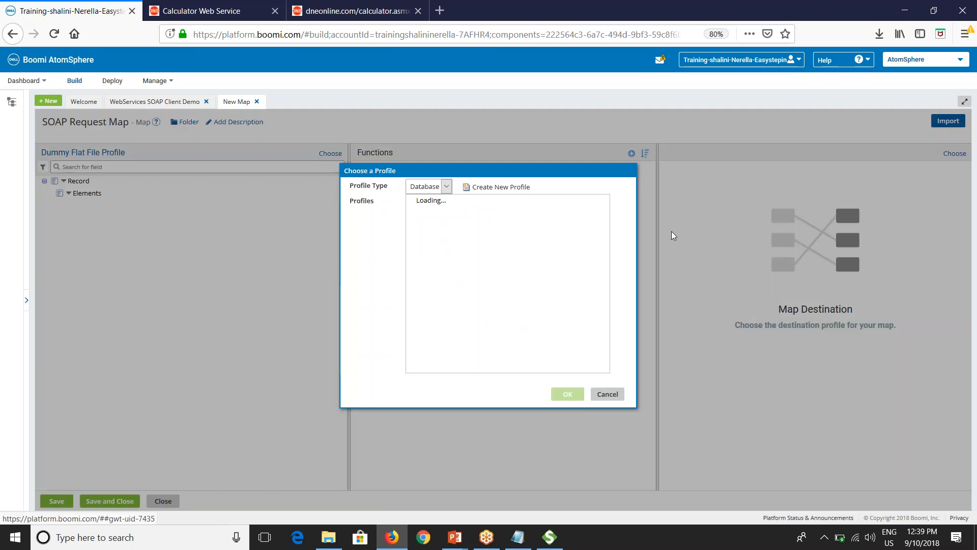
{"action": "left_click", "coordinate": [437, 187]}
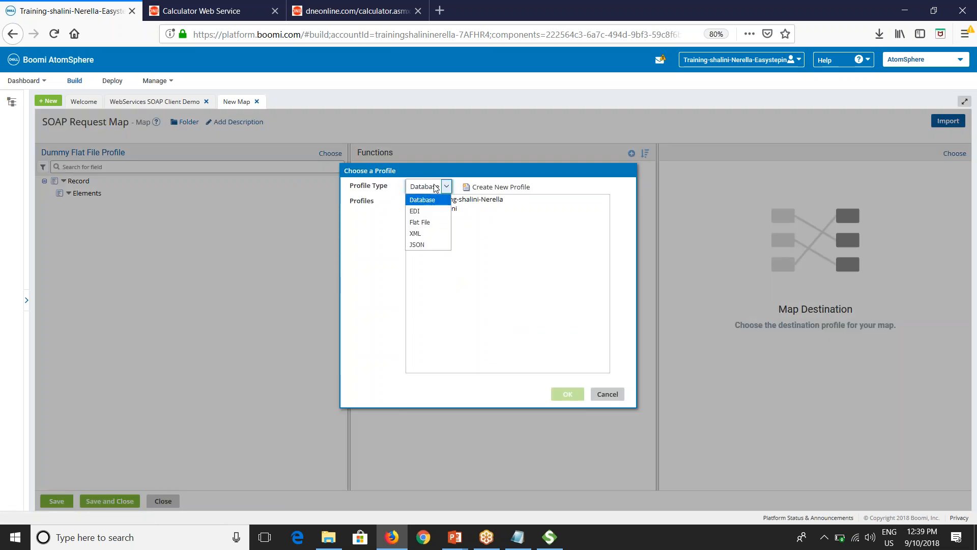
{"action": "left_click", "coordinate": [421, 233]}
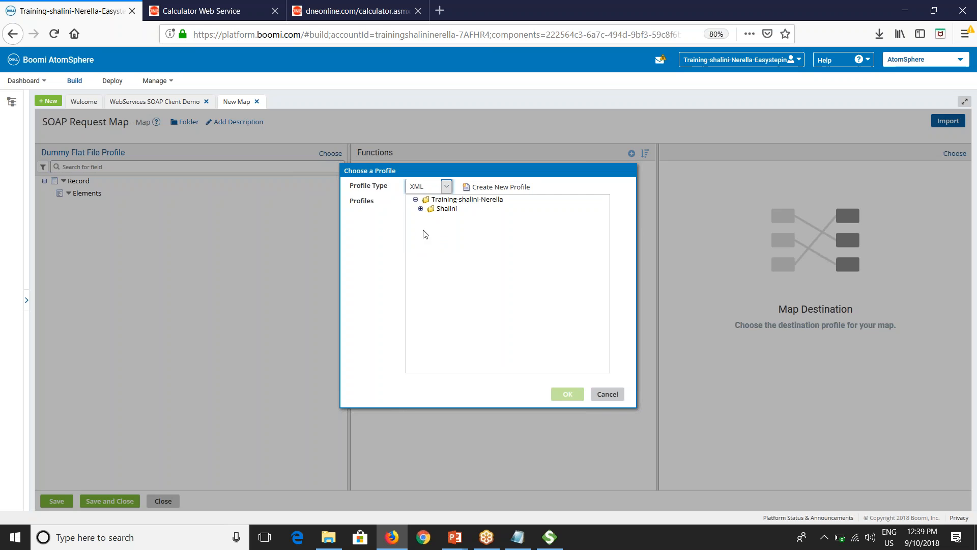
{"action": "left_click", "coordinate": [420, 209]}
{"action": "left_click", "coordinate": [424, 254]}
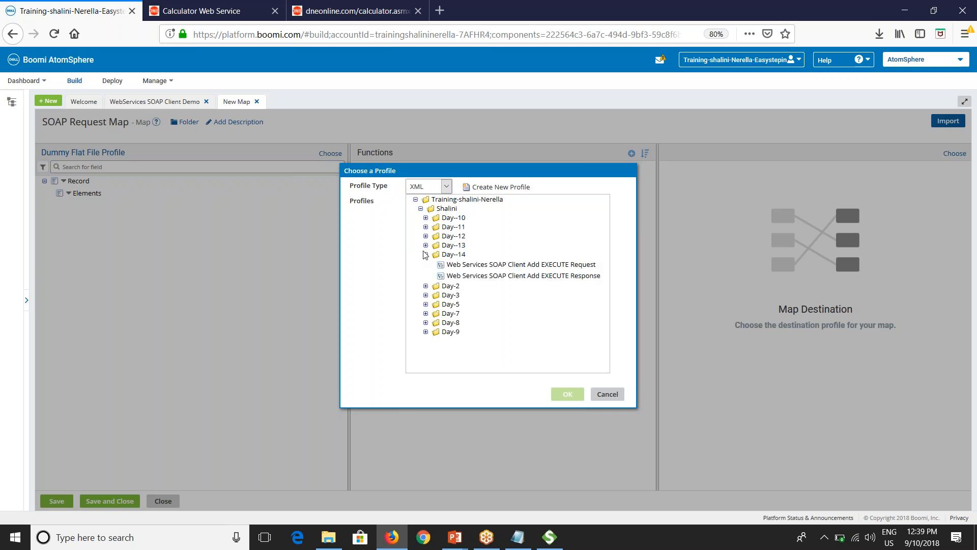
{"action": "left_click", "coordinate": [519, 264]}
{"action": "left_click", "coordinate": [567, 402]}
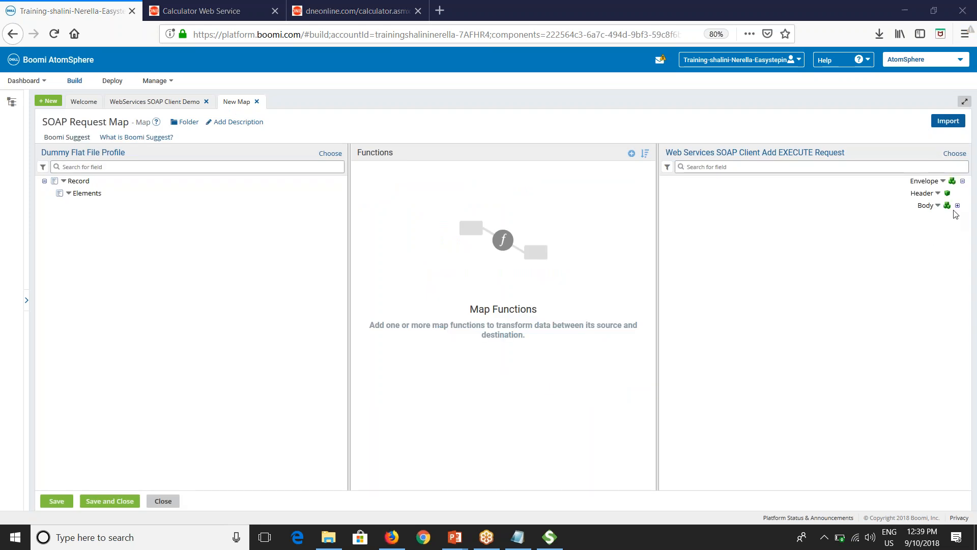
- Give the destination element intA under Body/Add a default value of 4
{"action": "left_click", "coordinate": [957, 206]}
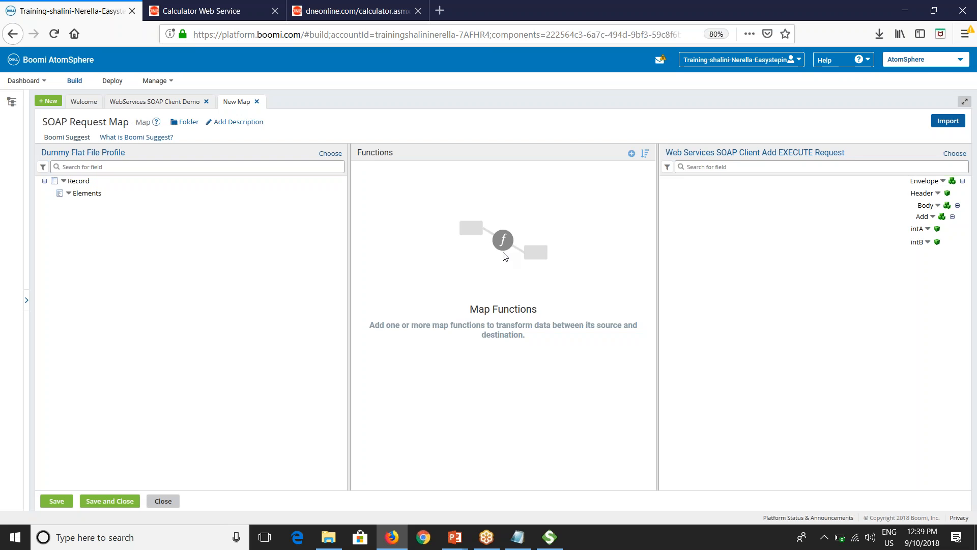
{"action": "left_click", "coordinate": [928, 229]}
{"action": "left_click", "coordinate": [897, 242]}
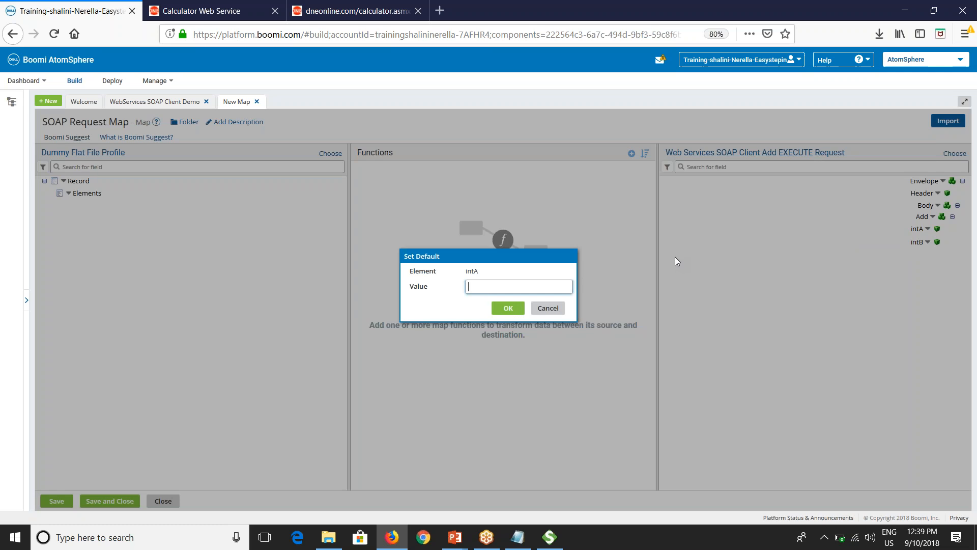
{"action": "type", "text": "4"}
{"action": "left_click", "coordinate": [508, 308]}
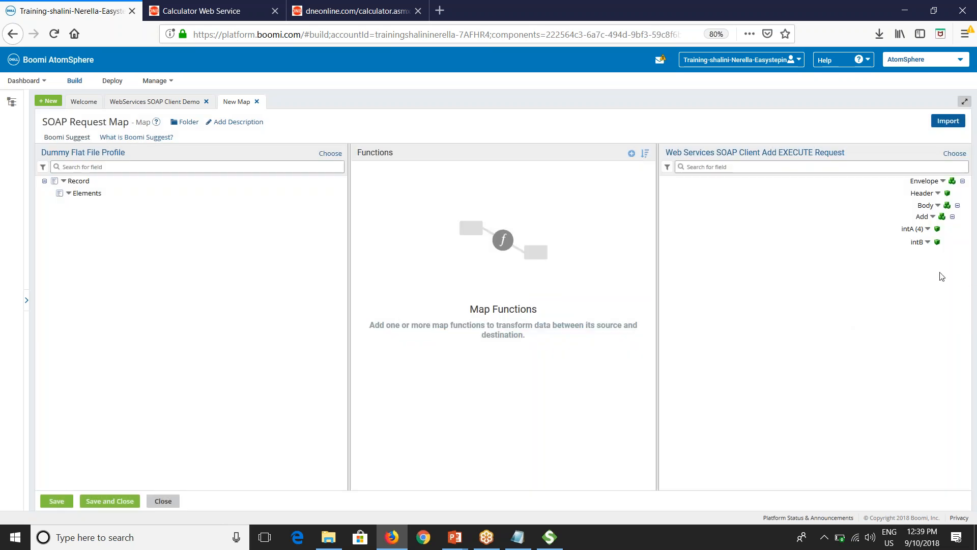
- Give the destination element intB under Body/Add a default value of 3
{"action": "left_click", "coordinate": [929, 242]}
{"action": "left_click", "coordinate": [896, 256]}
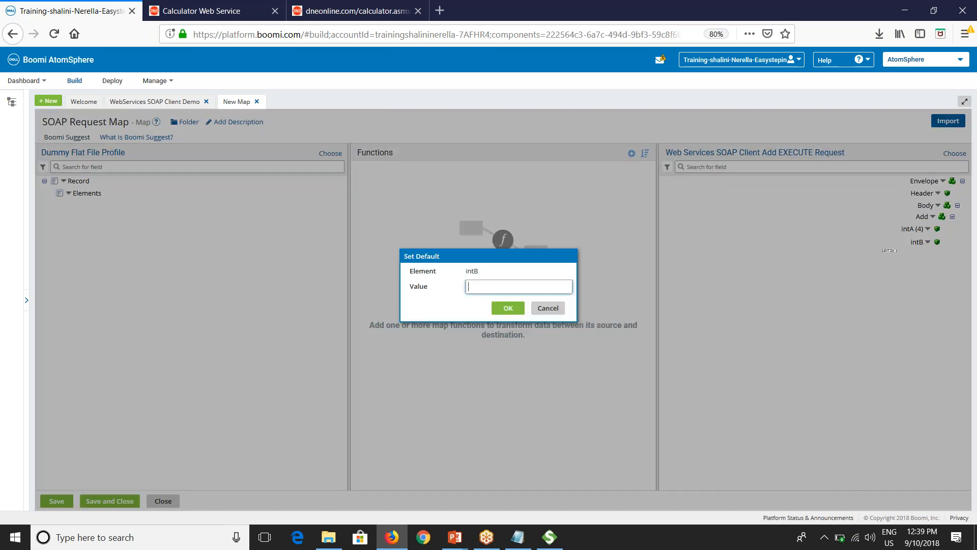
{"action": "type", "text": "3"}
{"action": "left_click", "coordinate": [501, 309]}
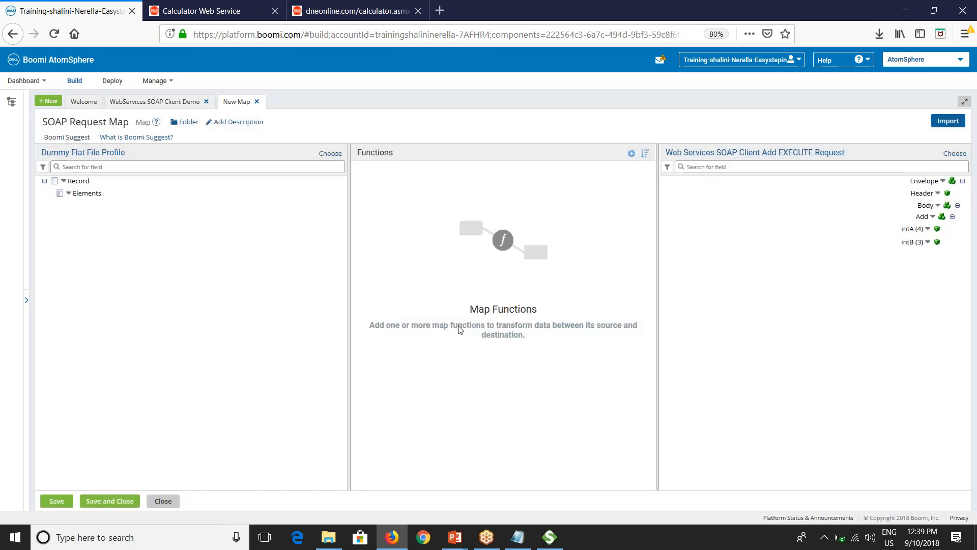
- Save and close SOAP Request Map, confirm the Map shape and connect it to the Web Services SOAP Client shape
{"action": "left_click", "coordinate": [111, 502]}
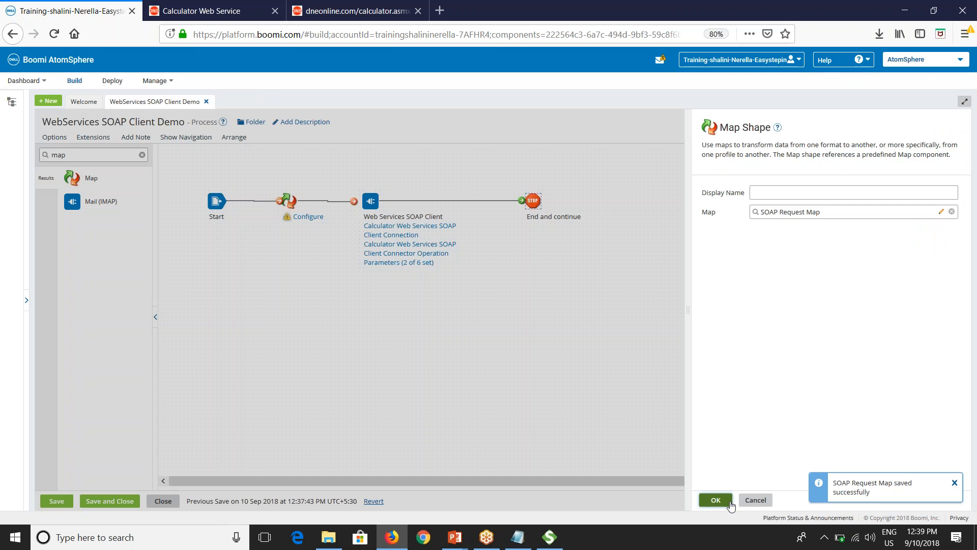
{"action": "left_click", "coordinate": [712, 498]}
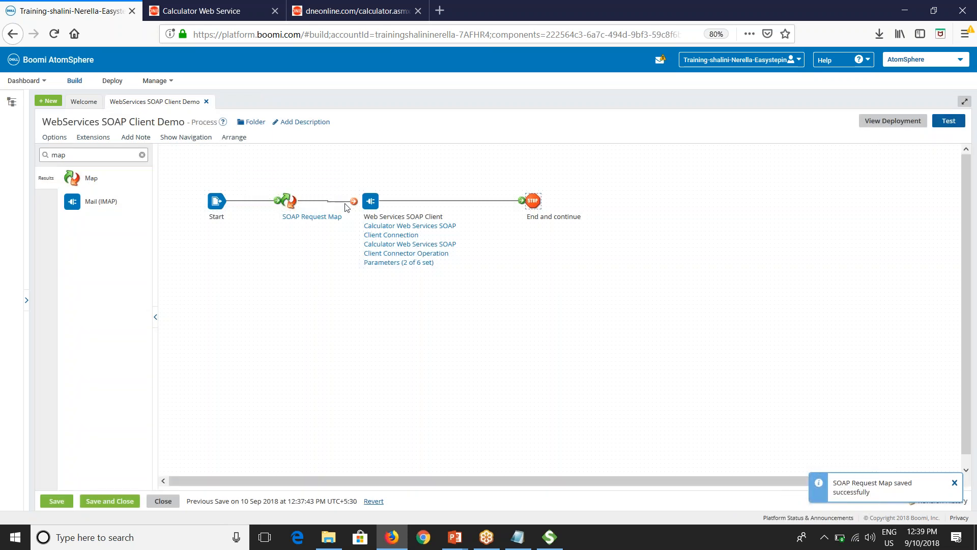
{"action": "left_click", "coordinate": [369, 202]}
- Delete the static intA and intB parameters from the Web Services SOAP Client shape and confirm the connector shape
{"action": "double_click", "coordinate": [370, 205]}
{"action": "left_click", "coordinate": [734, 210]}
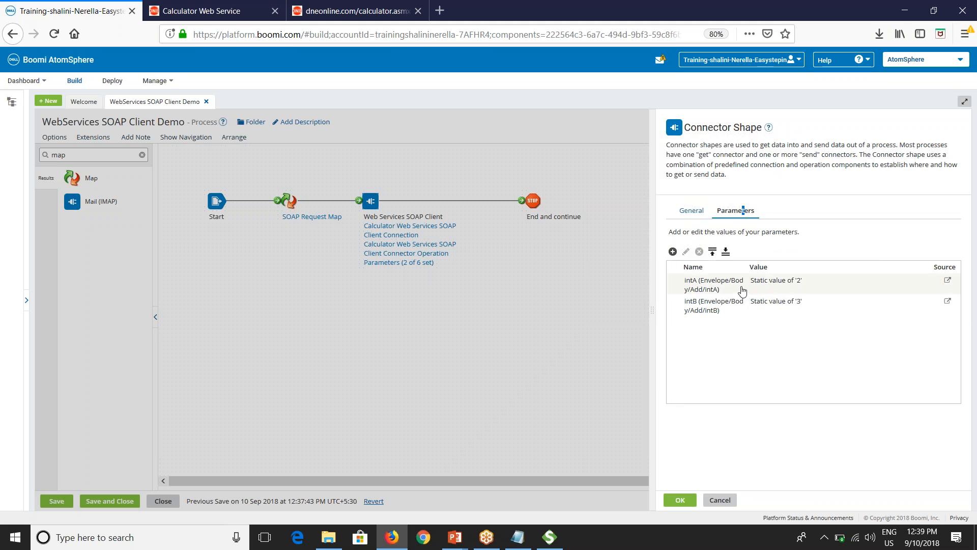
{"action": "left_click", "coordinate": [699, 251]}
{"action": "left_click", "coordinate": [512, 108]}
{"action": "left_click", "coordinate": [708, 284]}
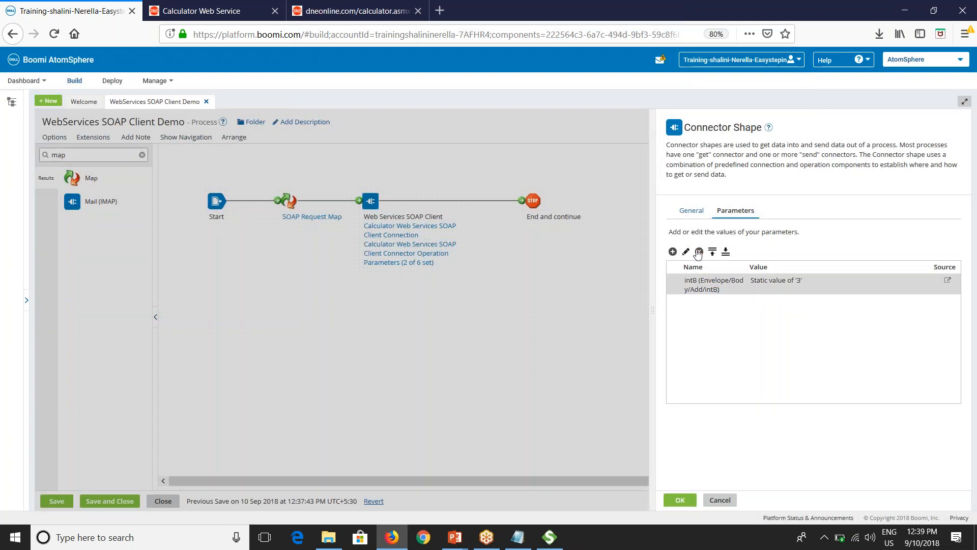
{"action": "left_click", "coordinate": [700, 251]}
{"action": "left_click", "coordinate": [518, 110]}
{"action": "left_click", "coordinate": [679, 500]}
- Save the process with its new request map and run another test on the DEV atom
{"action": "left_click", "coordinate": [56, 501]}
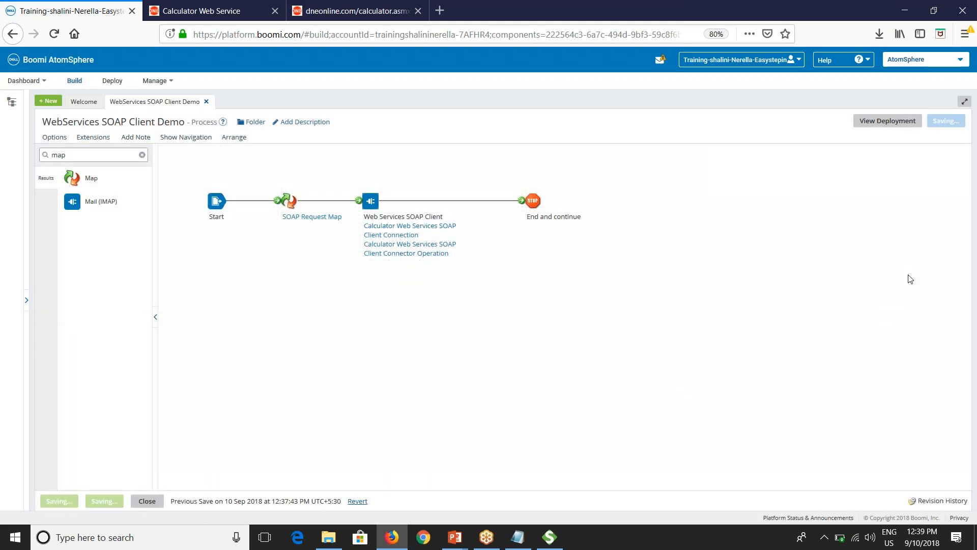
{"action": "left_click", "coordinate": [949, 121]}
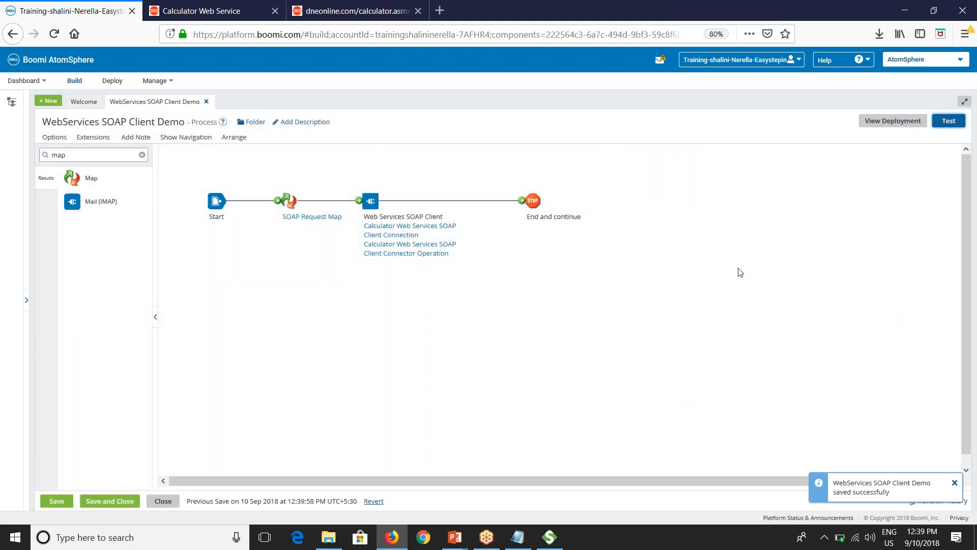
{"action": "left_click", "coordinate": [947, 122]}
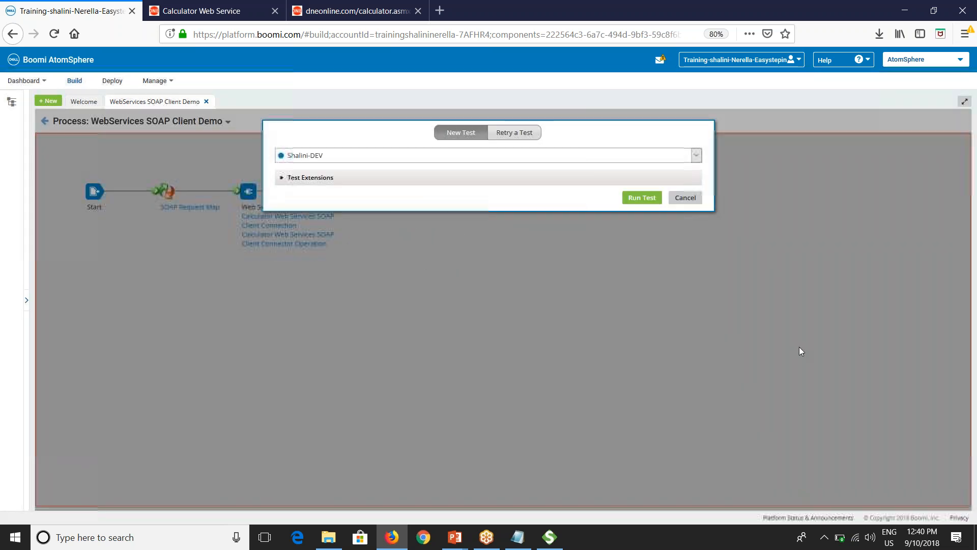
{"action": "left_click", "coordinate": [682, 198]}
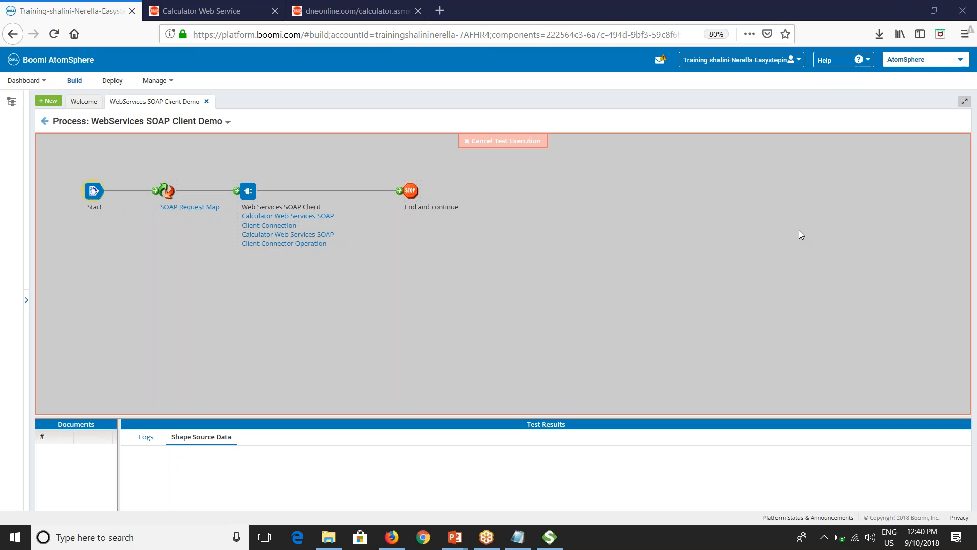
- Examine the AddResponse document in the Stop shape's source data from the mapped test run
{"action": "left_click", "coordinate": [407, 194]}
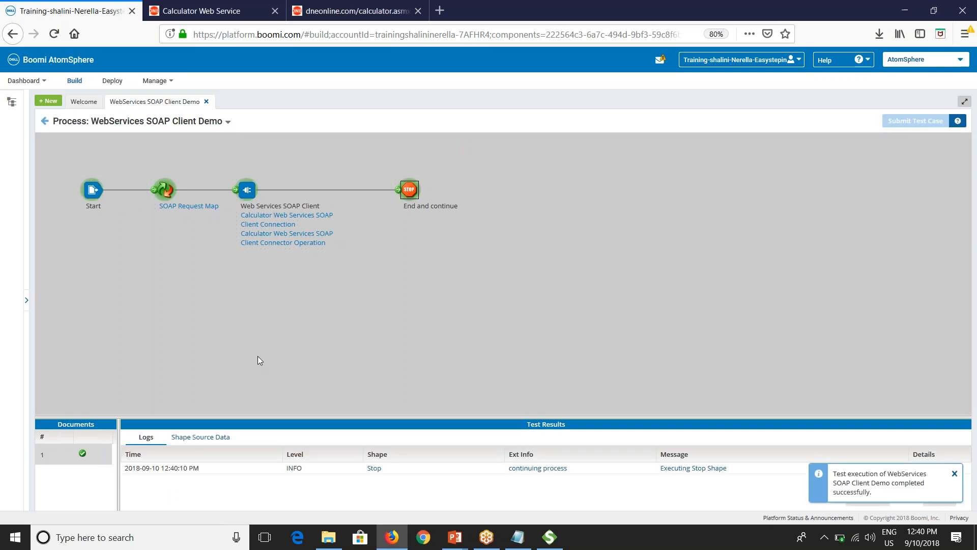
{"action": "left_click", "coordinate": [194, 436]}
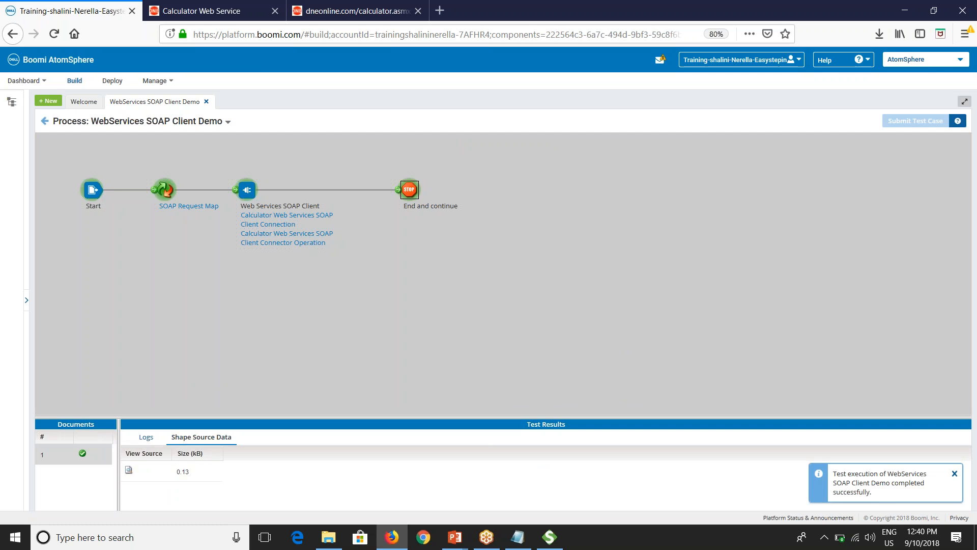
{"action": "left_click", "coordinate": [129, 470]}
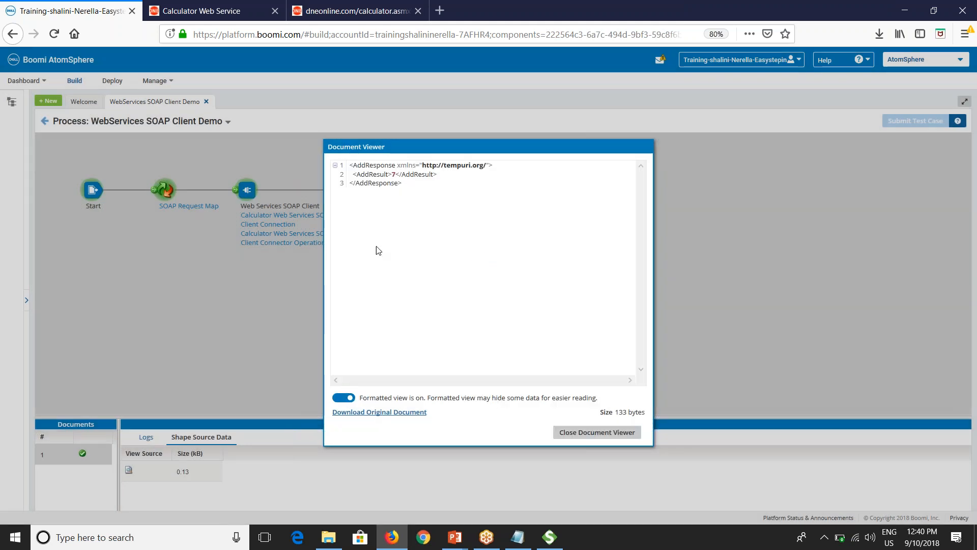
{"action": "left_click_drag", "start_coordinate": [401, 184], "coordinate": [329, 160]}
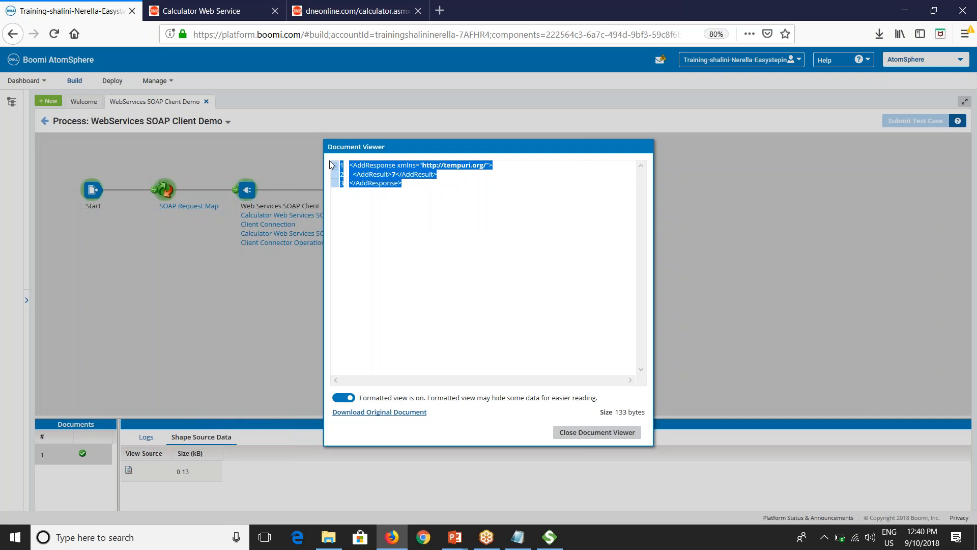
{"action": "left_click", "coordinate": [422, 224]}
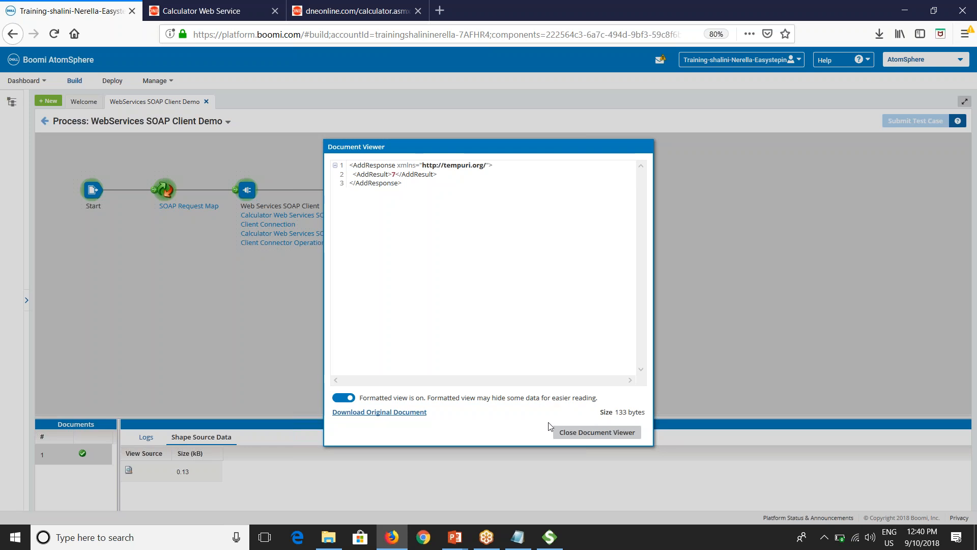
- Close the document viewer, copy the Google Maps geocode URL for hyderabad from the webservices links notes in Notepad and load it in a new browser tab
{"action": "left_click", "coordinate": [576, 439]}
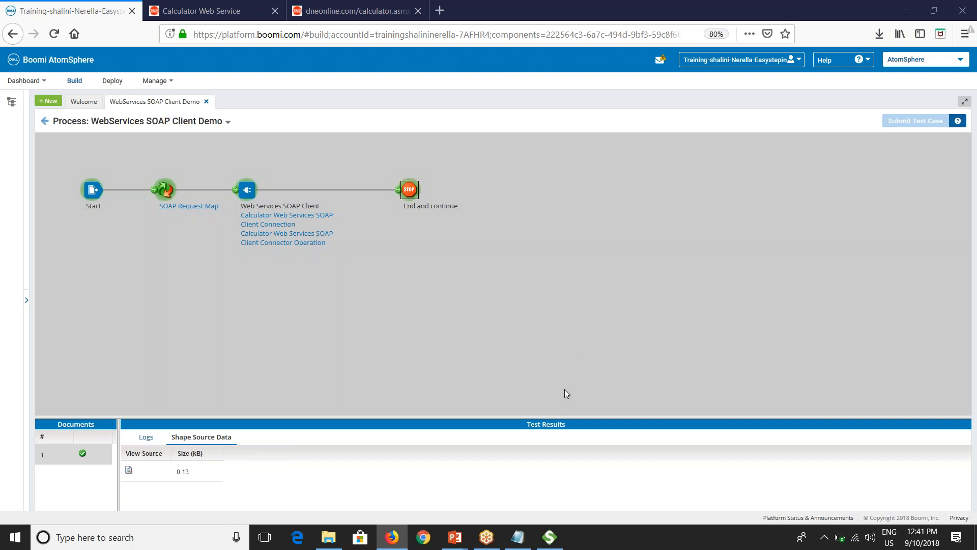
{"action": "left_click", "coordinate": [517, 537]}
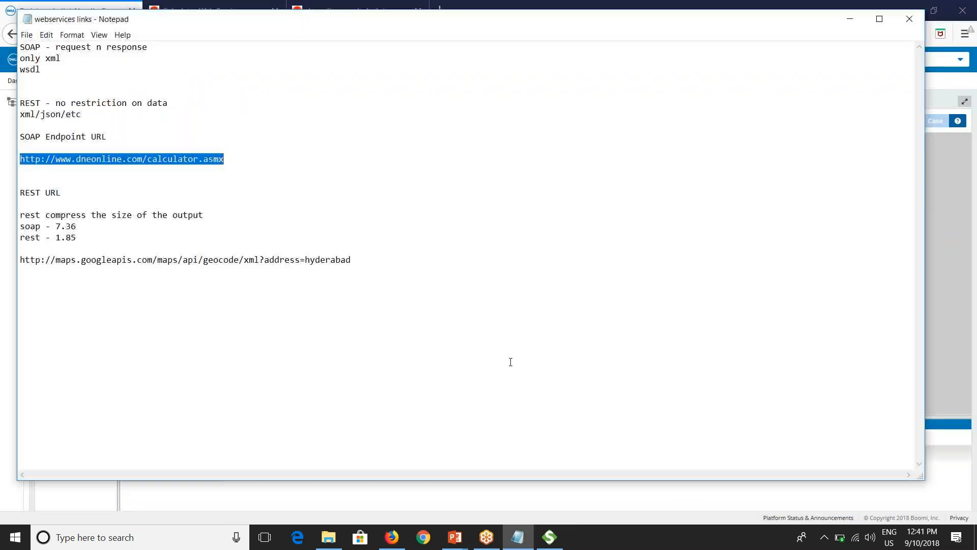
{"action": "left_click_drag", "start_coordinate": [358, 262], "coordinate": [17, 262]}
{"action": "key", "text": "ctrl+c"}
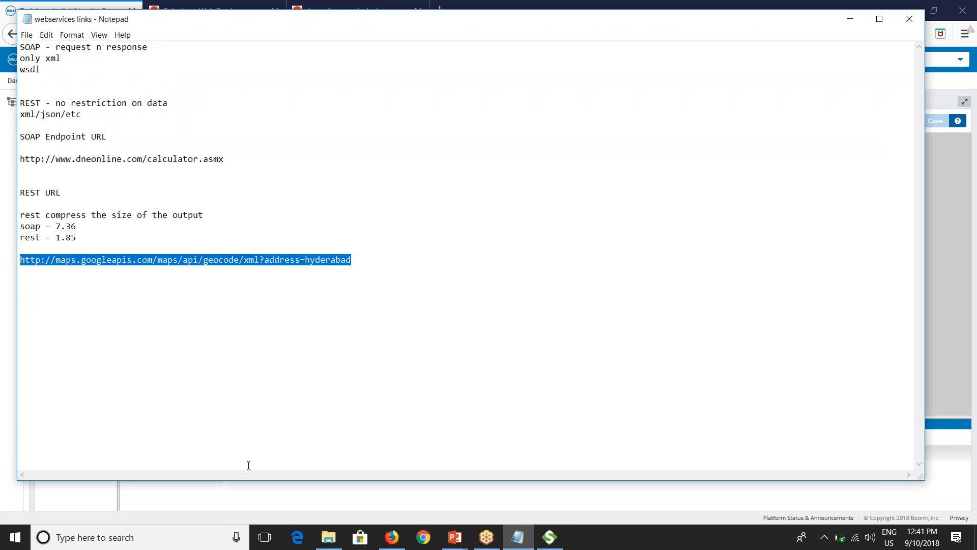
{"action": "left_click", "coordinate": [391, 537]}
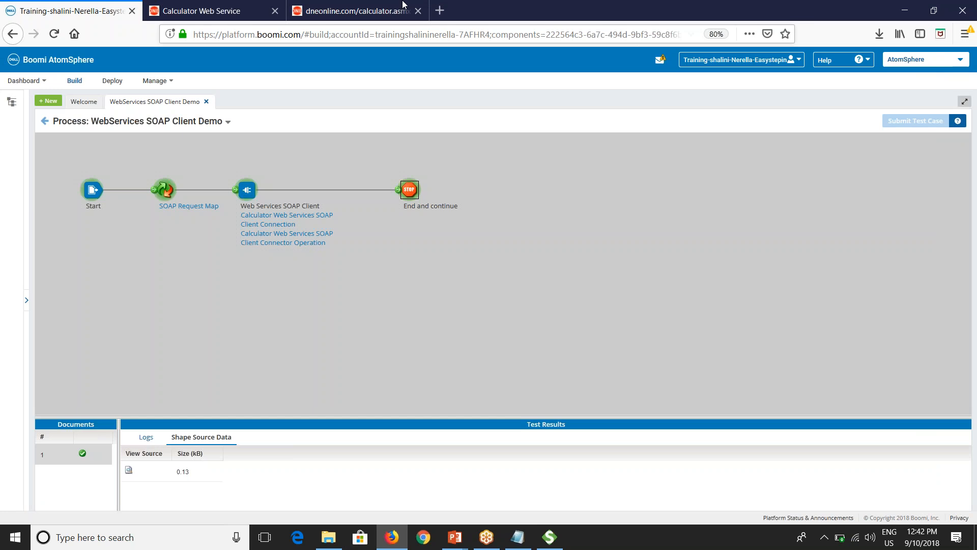
{"action": "left_click", "coordinate": [440, 11]}
{"action": "key", "text": "ctrl+v"}
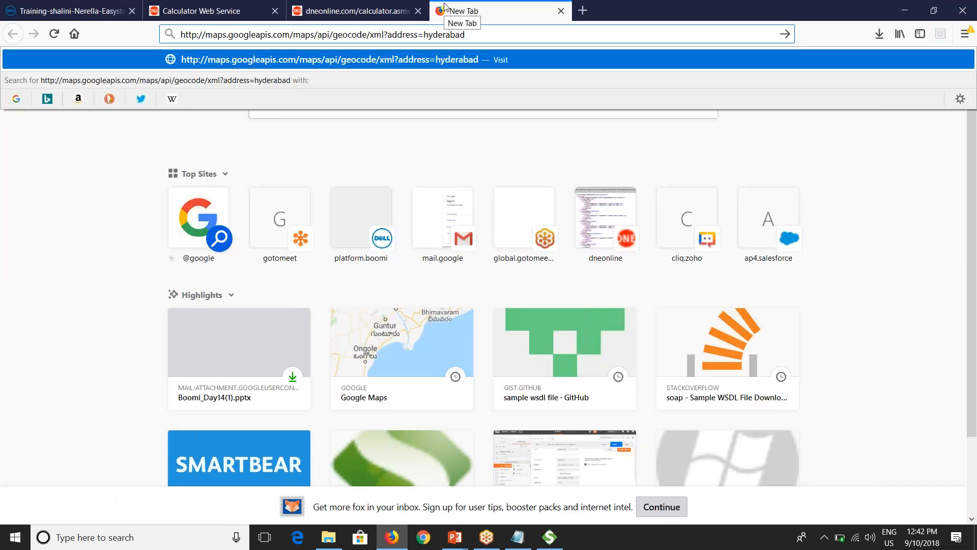
{"action": "key", "text": "Return"}
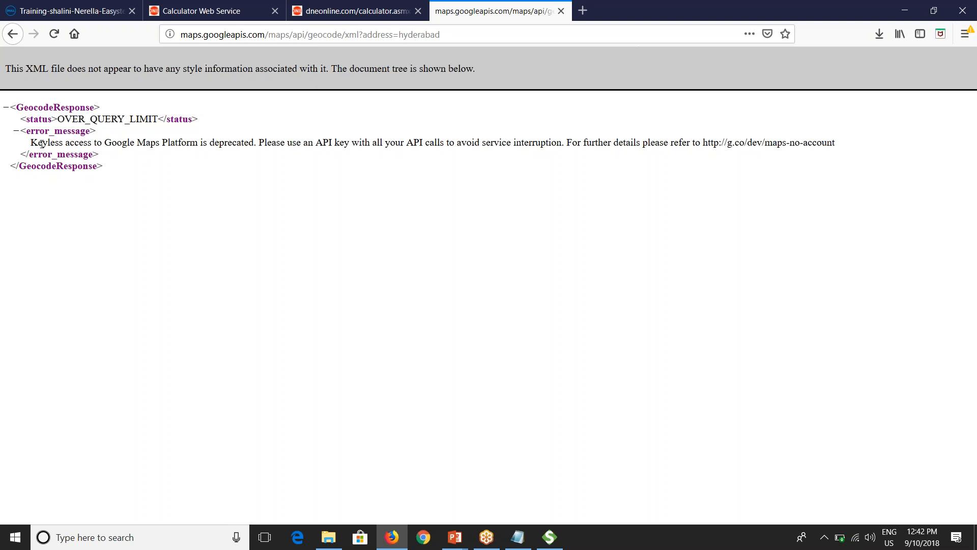
- Examine the status and error message in the GeocodeResponse XML for the hyderabad request
{"action": "left_click_drag", "start_coordinate": [45, 146], "coordinate": [560, 139]}
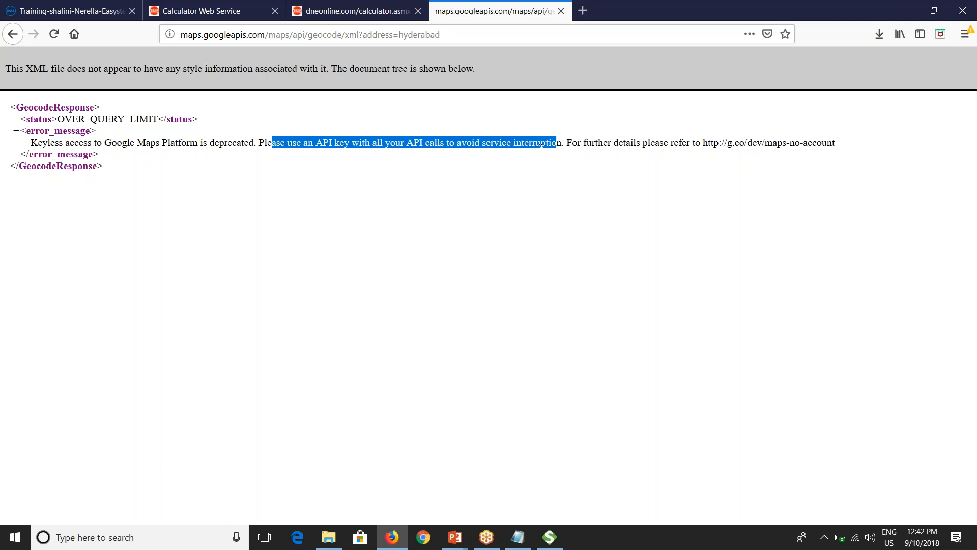
{"action": "left_click", "coordinate": [367, 211]}
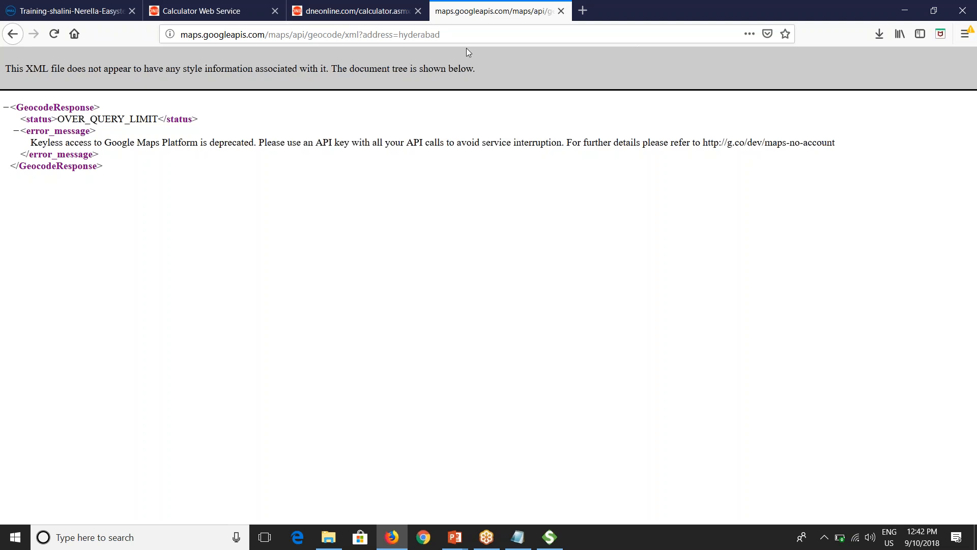
{"action": "left_click", "coordinate": [470, 33]}
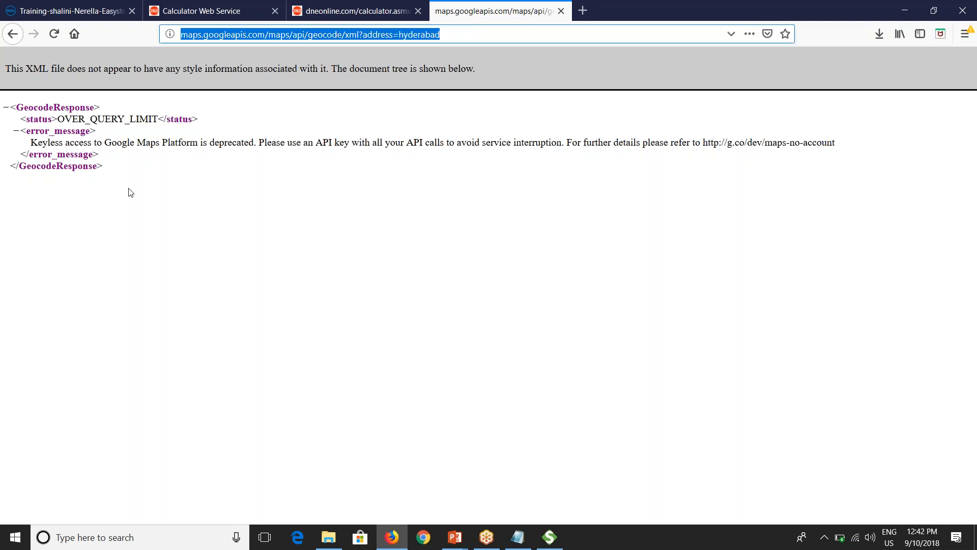
{"action": "triple_click", "coordinate": [127, 167]}
{"action": "left_click", "coordinate": [111, 140]}
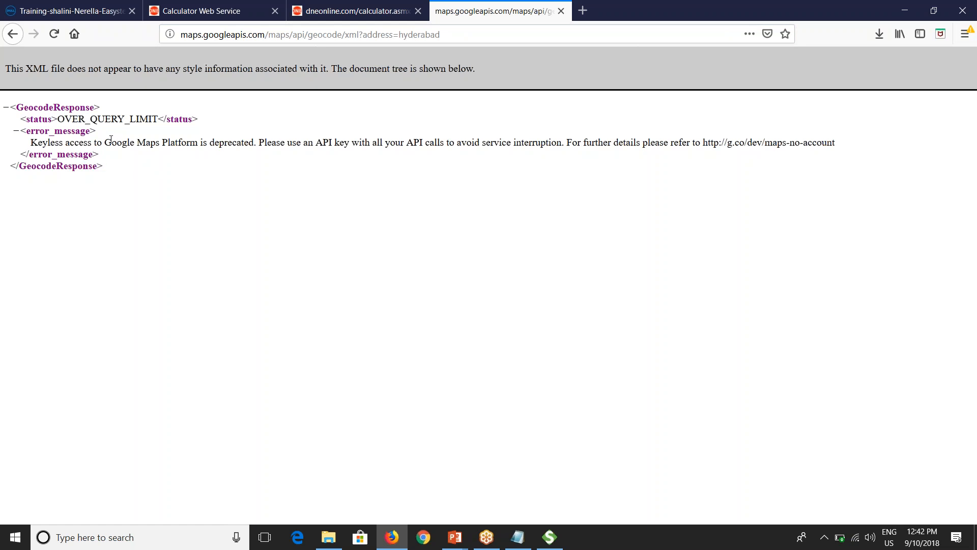
{"action": "left_click_drag", "start_coordinate": [66, 138], "coordinate": [159, 144]}
{"action": "left_click", "coordinate": [166, 171]}
{"action": "left_click_drag", "start_coordinate": [309, 141], "coordinate": [402, 142]}
{"action": "left_click", "coordinate": [405, 170]}
- Check the API key URL format on the REST Request Formation slide in PowerPoint and return to the browser
{"action": "left_click", "coordinate": [460, 536]}
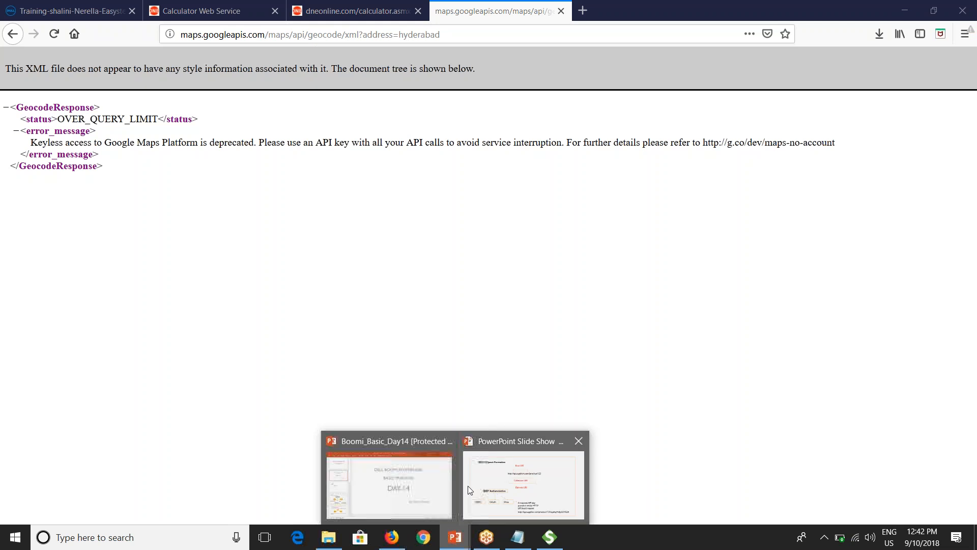
{"action": "left_click", "coordinate": [493, 487]}
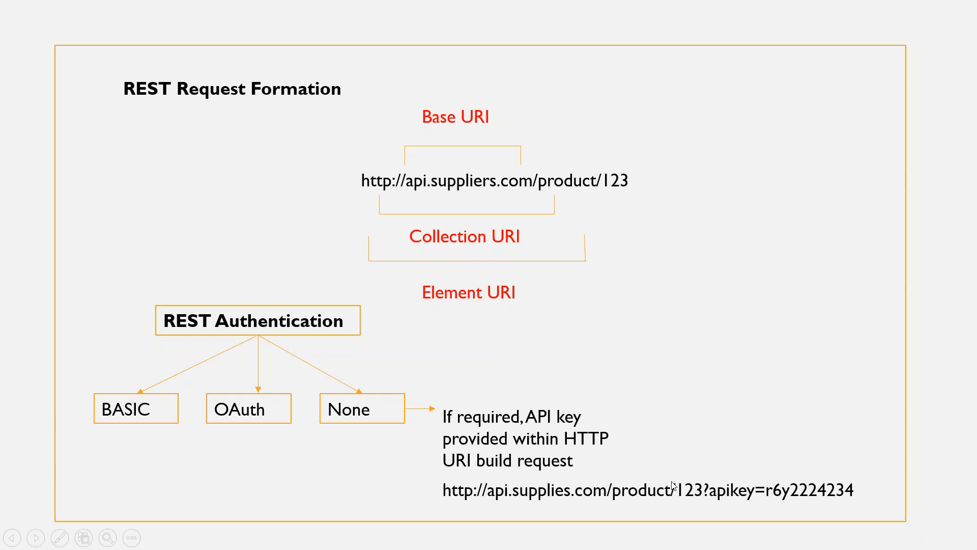
{"action": "key", "text": "alt+Tab"}
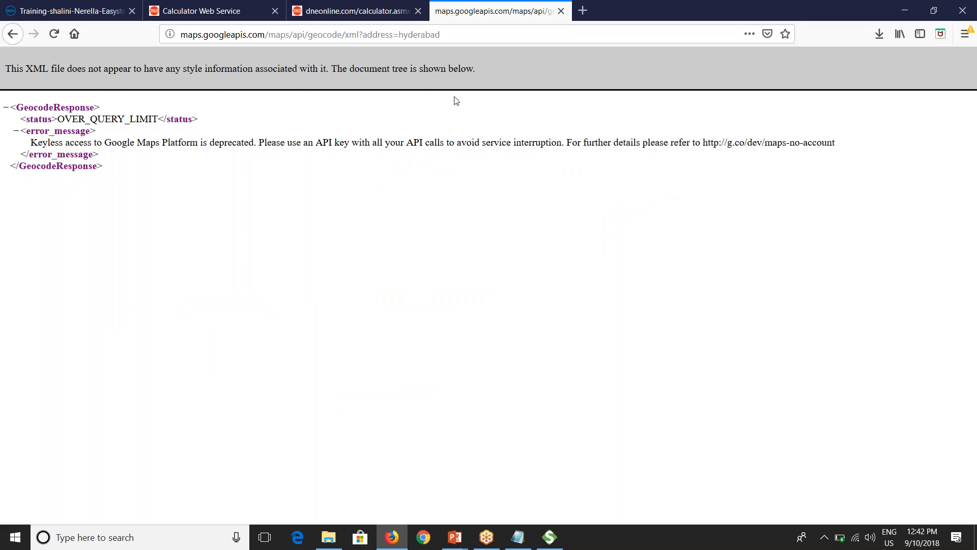
- Open the Google Cloud console in a new browser tab and go to the API credentials page of the sampletest project
{"action": "left_click", "coordinate": [583, 11]}
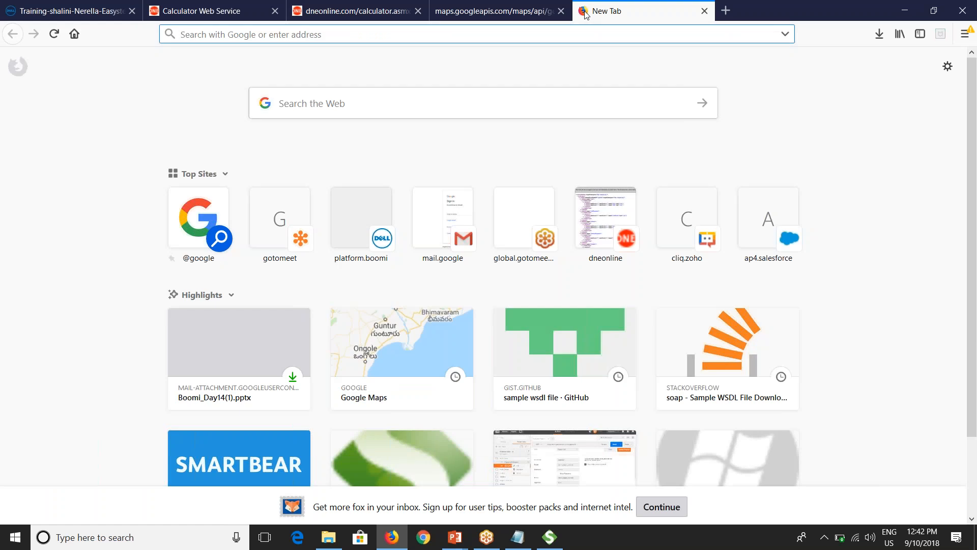
{"action": "type", "text": "cl"}
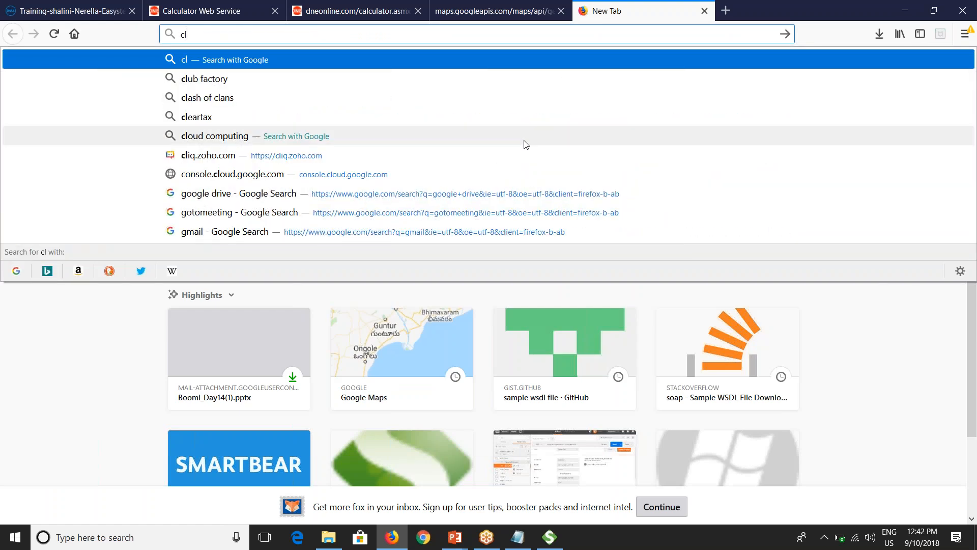
{"action": "left_click", "coordinate": [213, 174]}
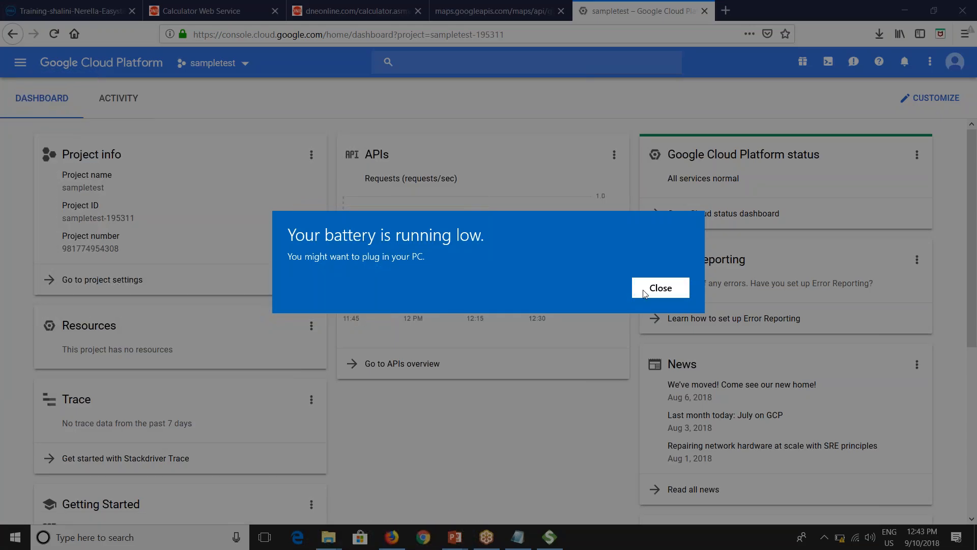
{"action": "left_click", "coordinate": [656, 285]}
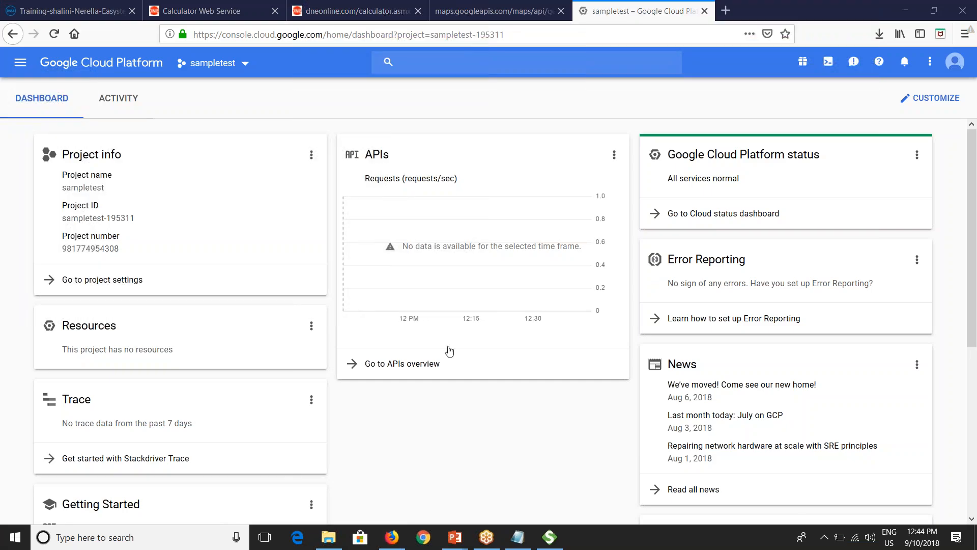
{"action": "left_click", "coordinate": [21, 67]}
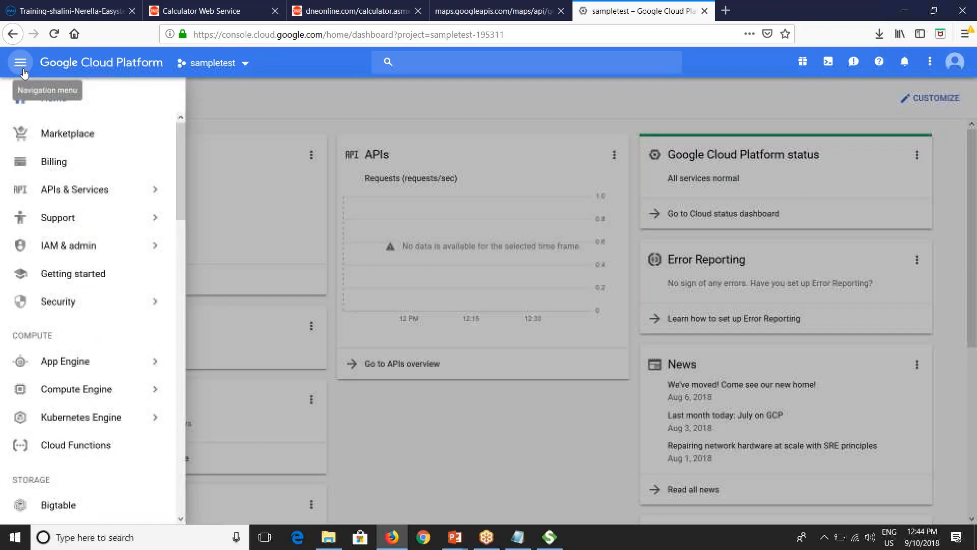
{"action": "mouse_move", "coordinate": [92, 196]}
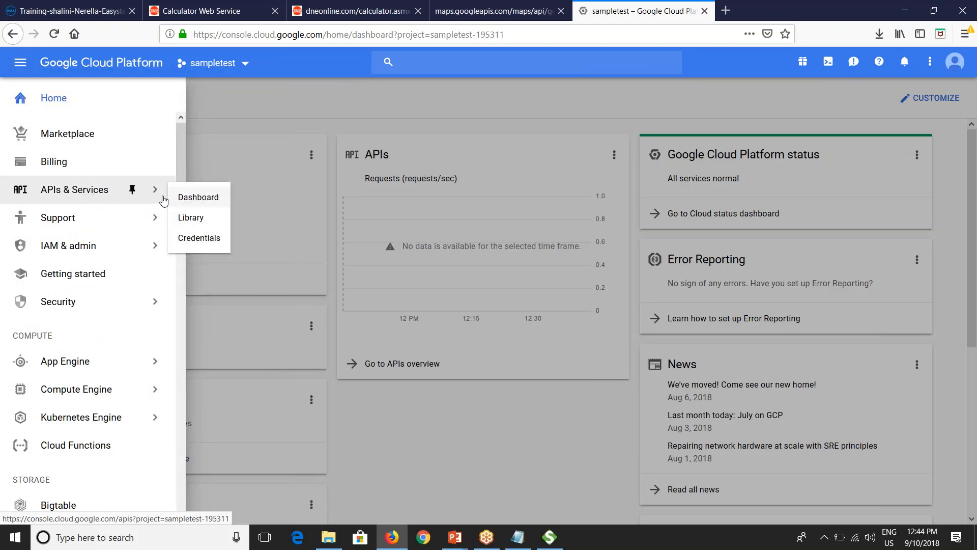
{"action": "left_click", "coordinate": [202, 245]}
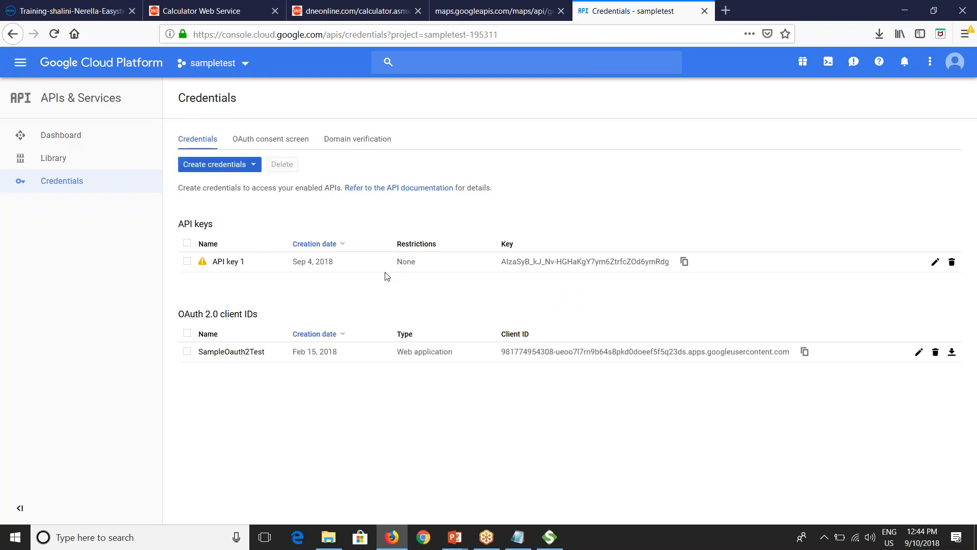
- View the credential types that can be created, and copy the key value of the existing API key 1
{"action": "left_click", "coordinate": [251, 166]}
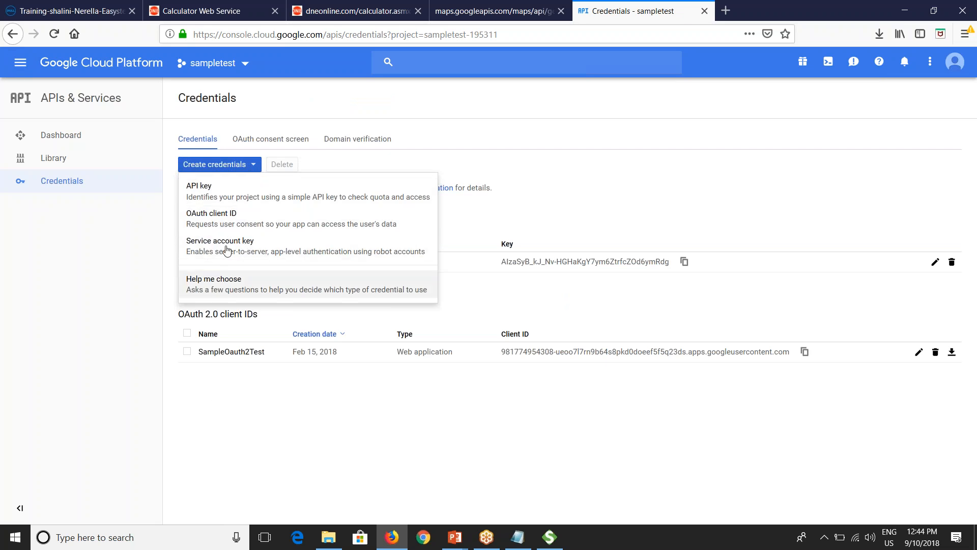
{"action": "left_click", "coordinate": [292, 428]}
{"action": "left_click_drag", "start_coordinate": [669, 267], "coordinate": [491, 265]}
{"action": "key", "text": "ctrl+c"}
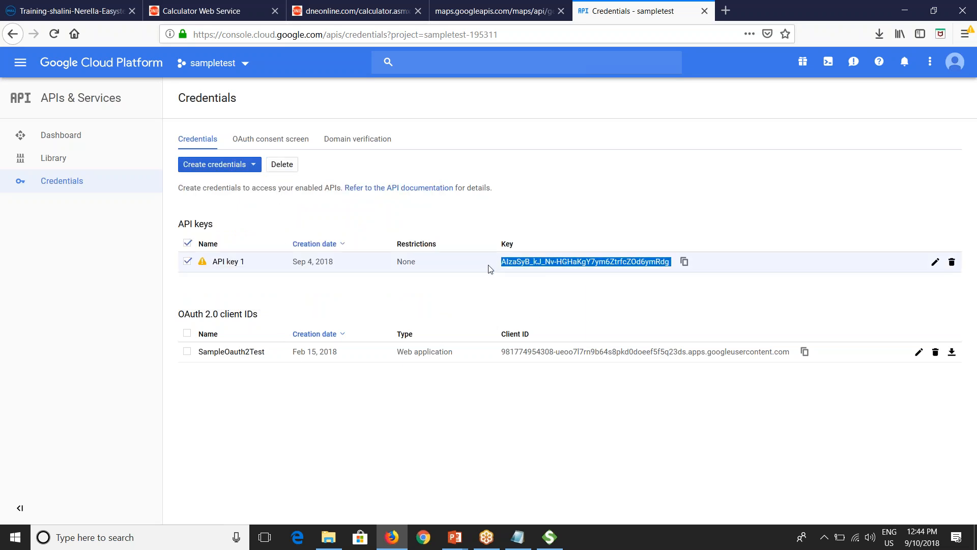
- Append ?apikey= and the copied API key to the hyderabad geocode URL and load it
{"action": "left_click", "coordinate": [513, 15]}
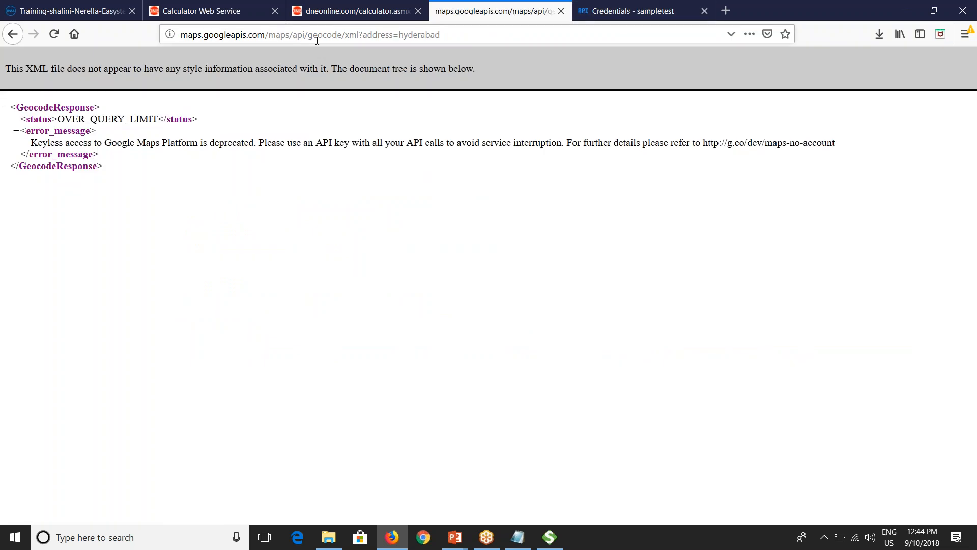
{"action": "left_click", "coordinate": [329, 12]}
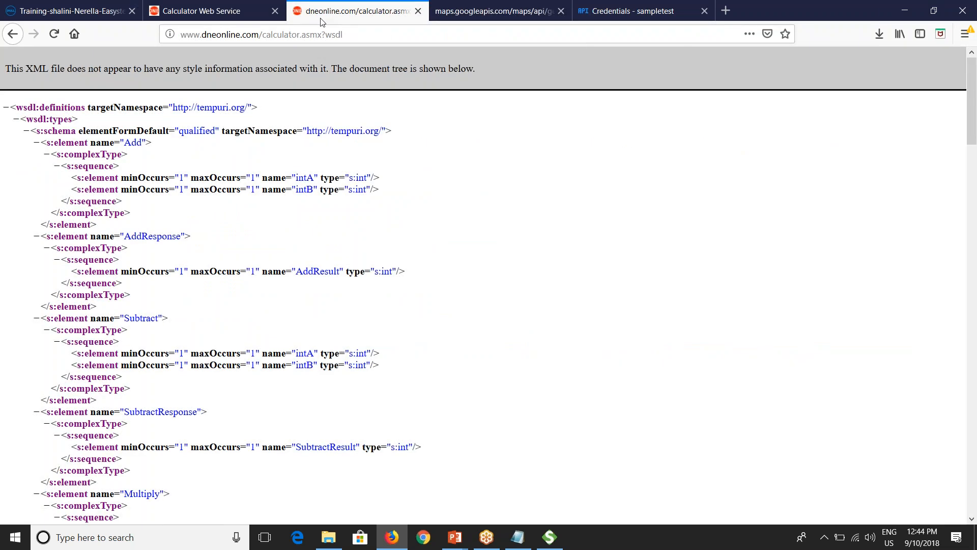
{"action": "left_click", "coordinate": [463, 12]}
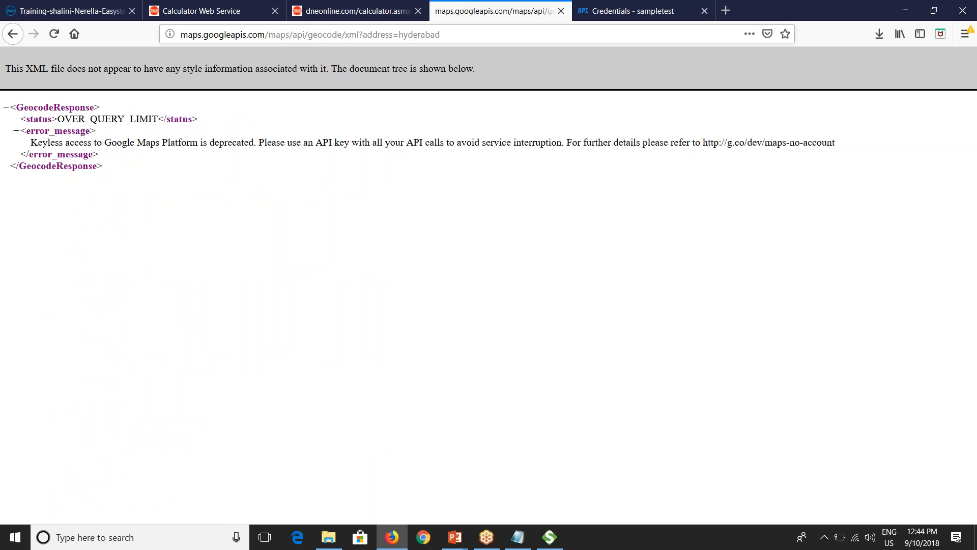
{"action": "left_click", "coordinate": [459, 36]}
{"action": "left_click", "coordinate": [459, 38]}
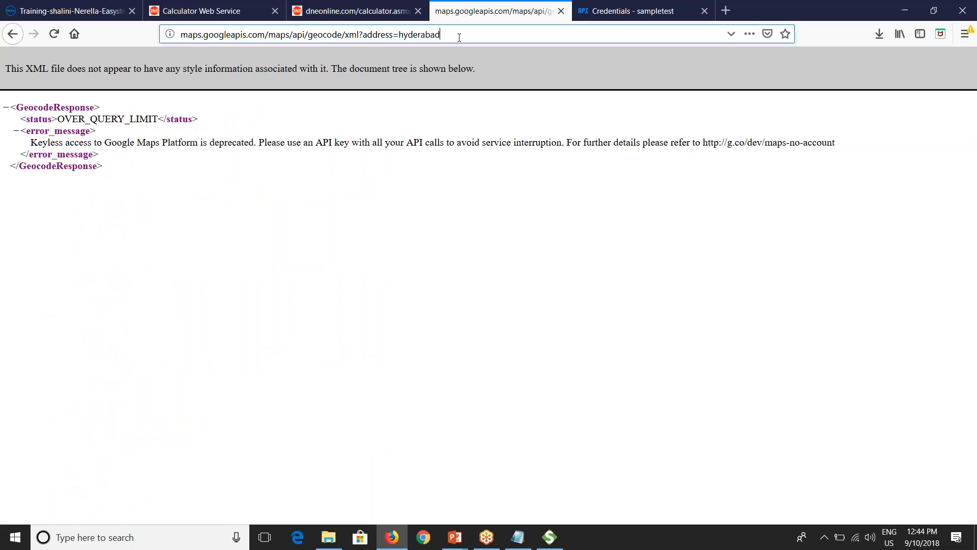
{"action": "type", "text": "?a"}
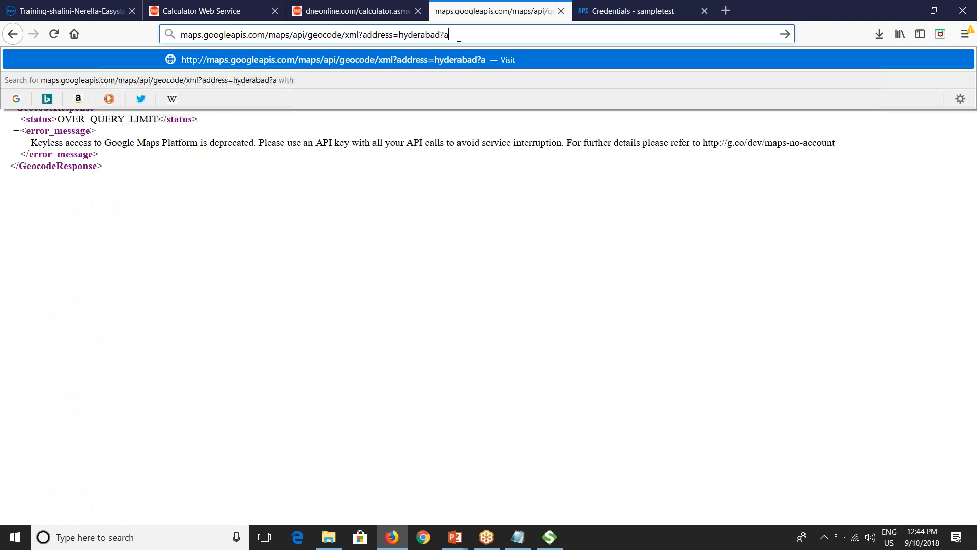
{"action": "type", "text": "pikey="}
{"action": "key", "text": "ctrl+v"}
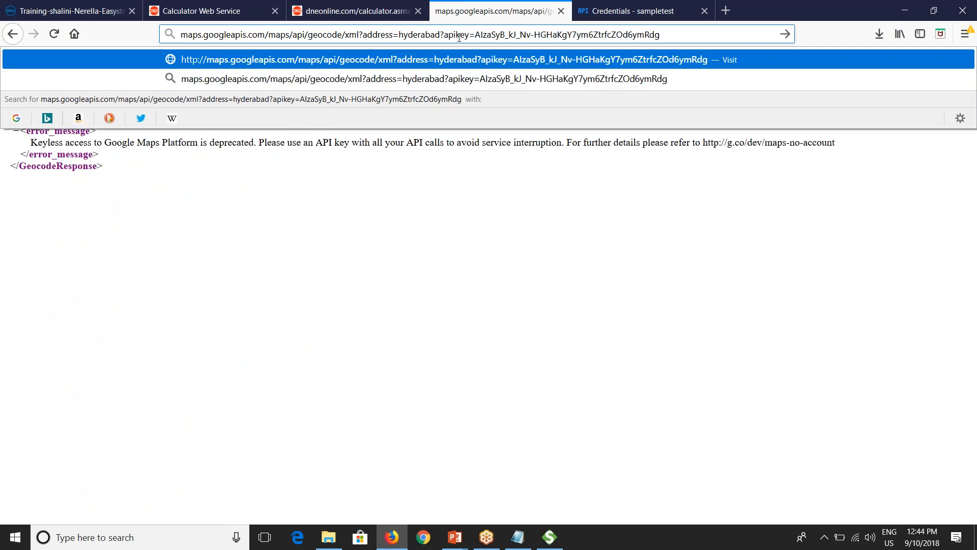
{"action": "key", "text": "Return"}
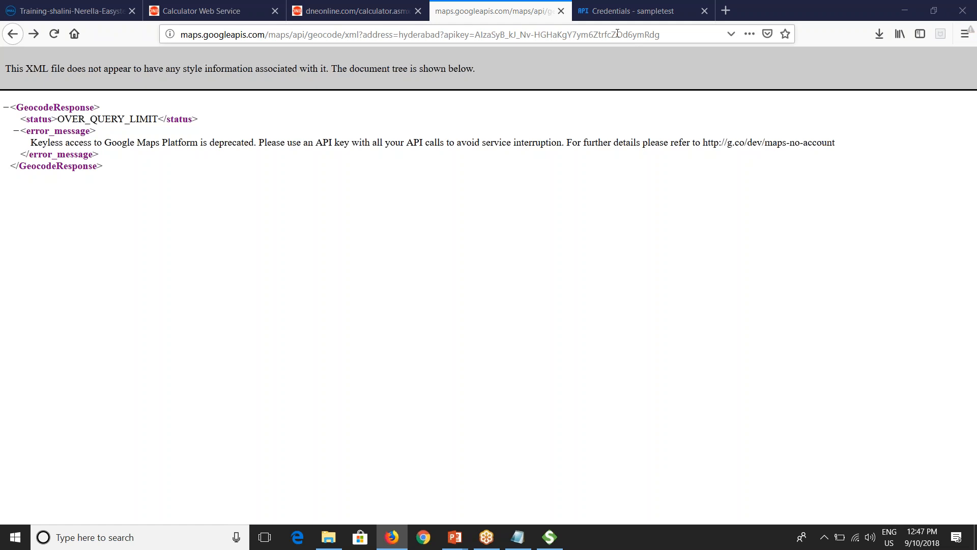
- Create a new API key in the sampletest project's credentials and copy its value
{"action": "left_click", "coordinate": [631, 8]}
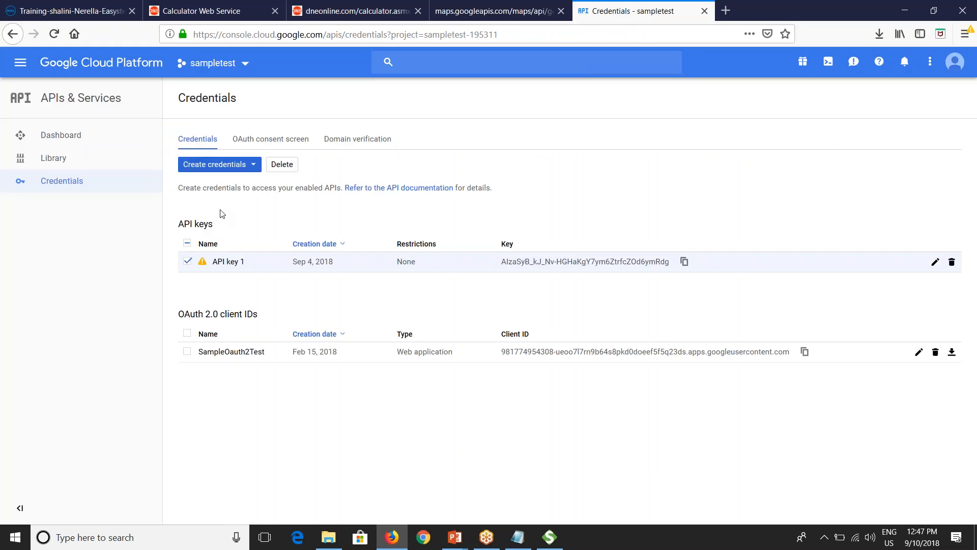
{"action": "left_click", "coordinate": [222, 167]}
{"action": "left_click", "coordinate": [220, 193]}
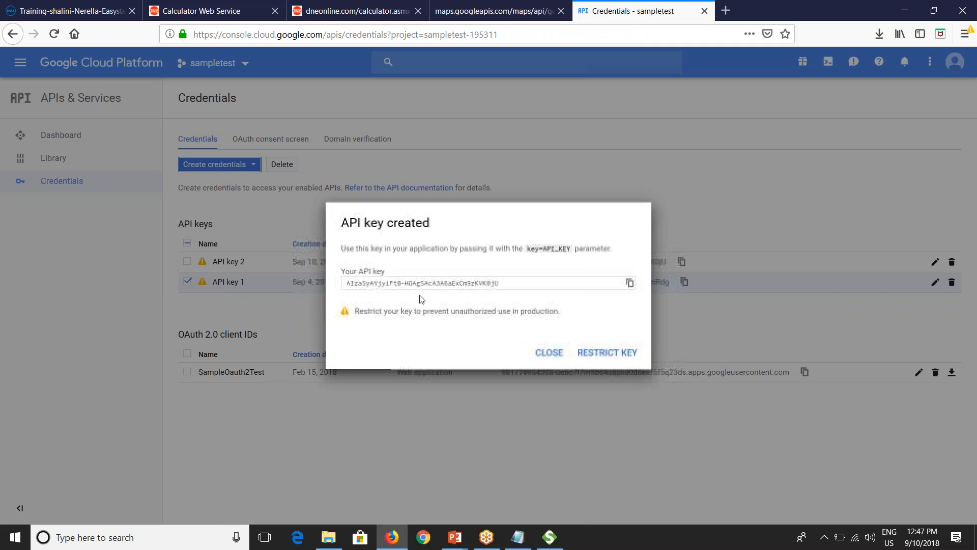
{"action": "left_click", "coordinate": [630, 283]}
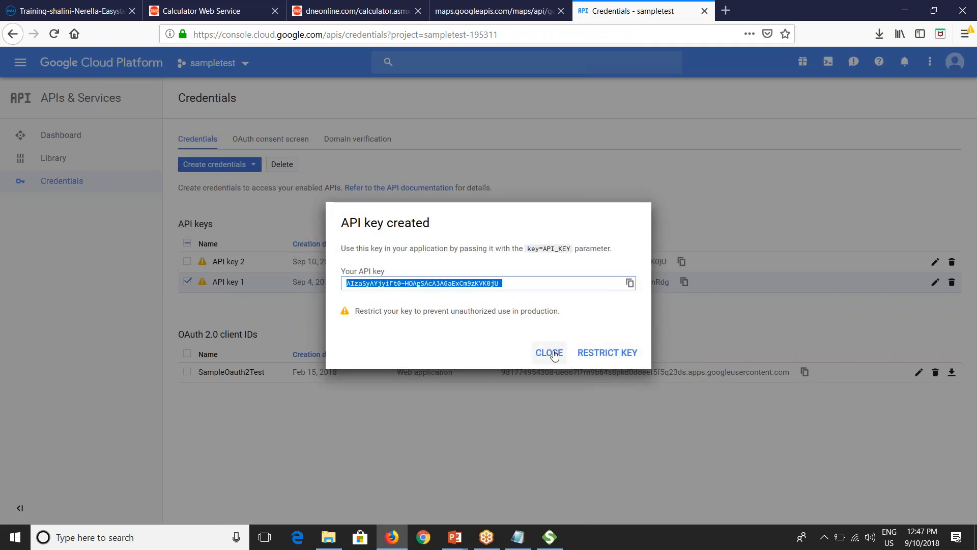
- Replace the apikey value in the hyderabad geocode URL with the newly copied API key, load it and review the XML response
{"action": "left_click", "coordinate": [501, 11]}
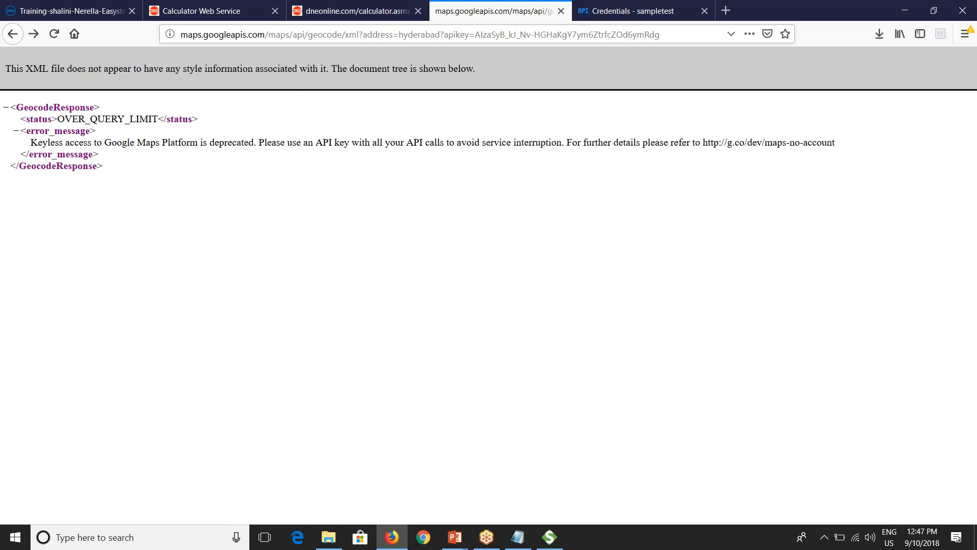
{"action": "left_click_drag", "start_coordinate": [660, 34], "coordinate": [478, 34]}
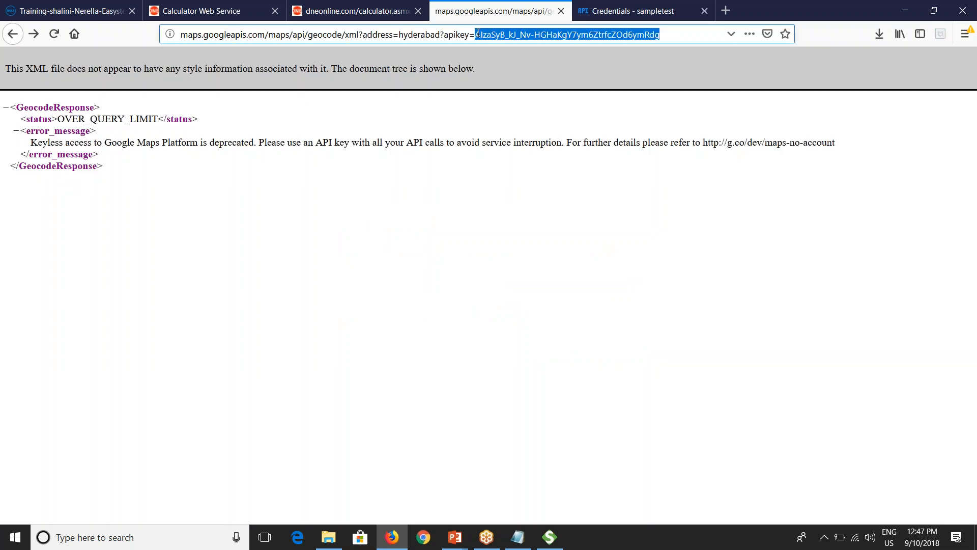
{"action": "key", "text": "ctrl+v"}
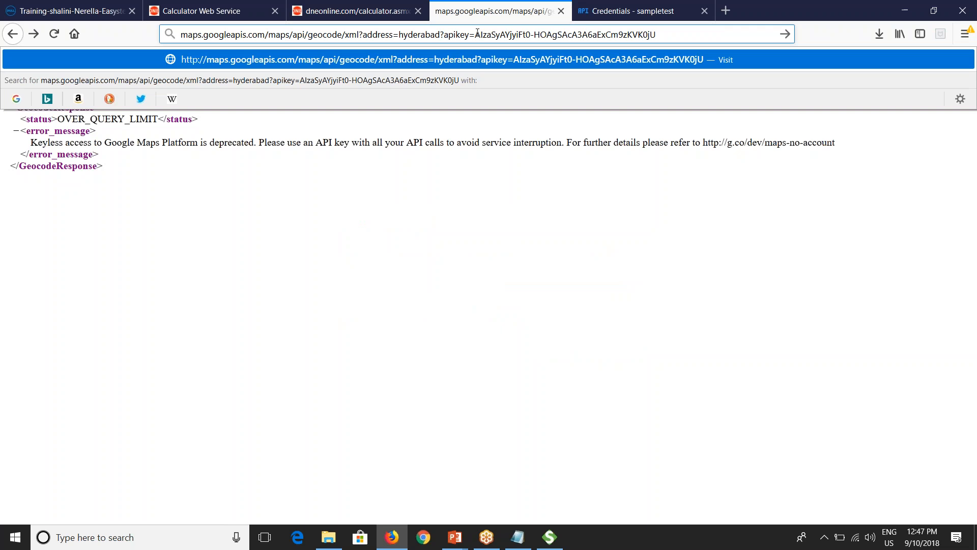
{"action": "key", "text": "Return"}
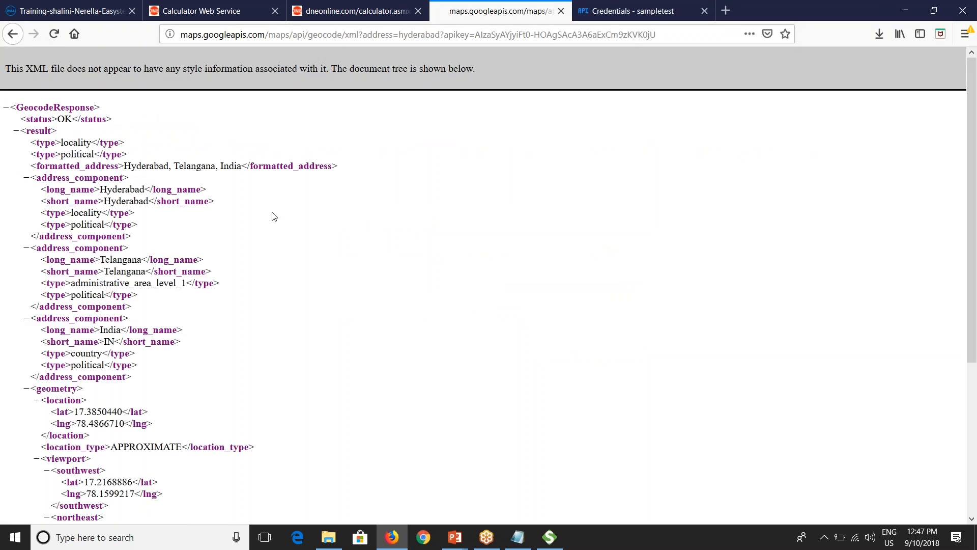
{"action": "scroll", "coordinate": [222, 277], "scroll_direction": "down", "scroll_amount": 3}
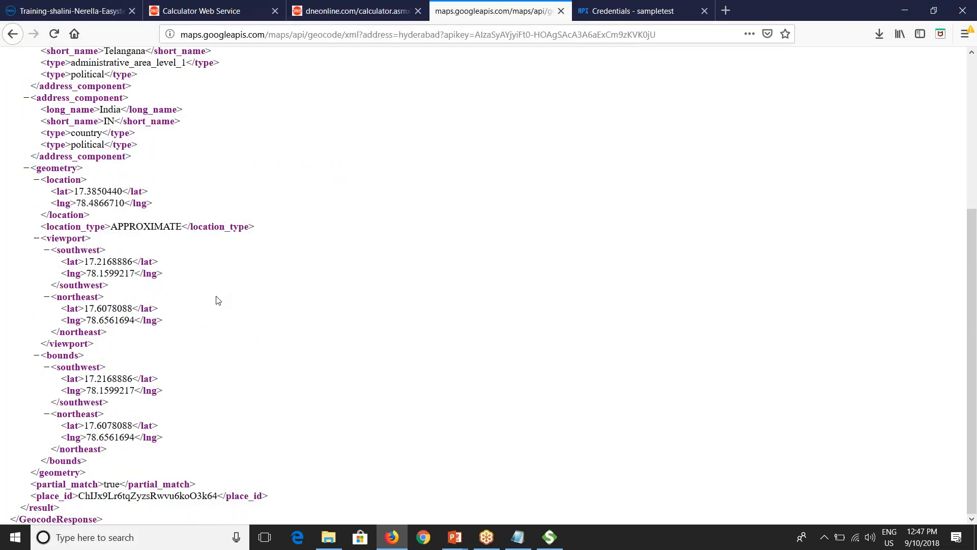
{"action": "scroll", "coordinate": [221, 311], "scroll_direction": "up", "scroll_amount": 5}
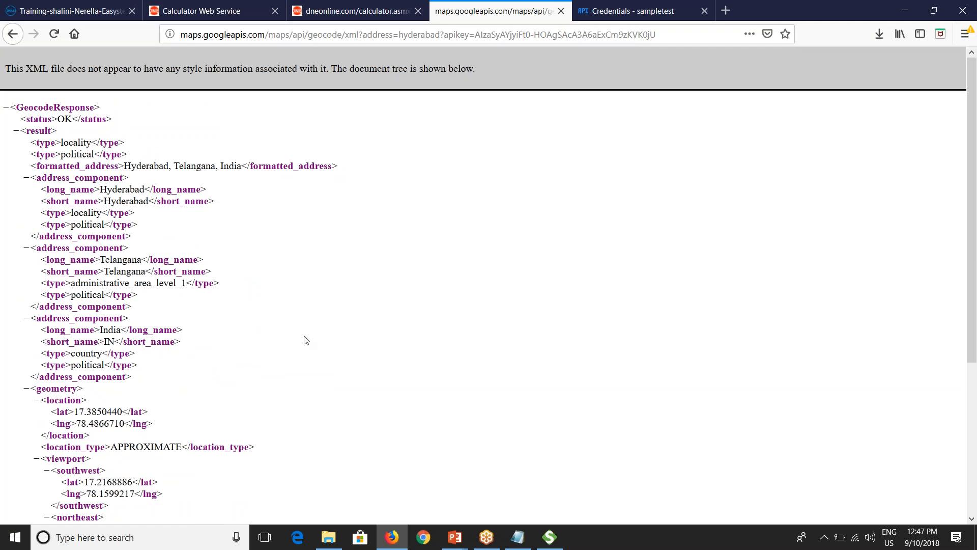
- Launch the Postman desktop app, dismiss the Create New window and open a blank request tab
{"action": "left_click", "coordinate": [171, 541]}
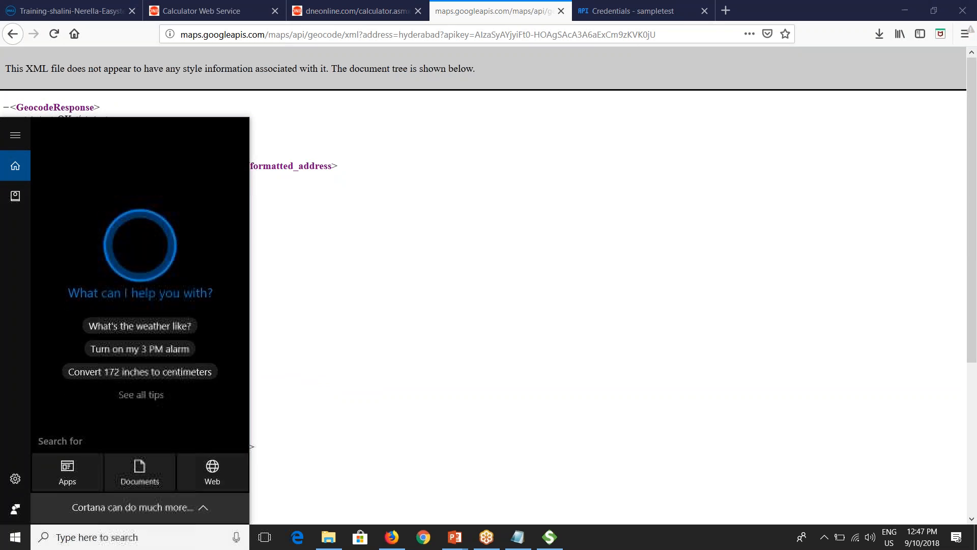
{"action": "type", "text": "post"}
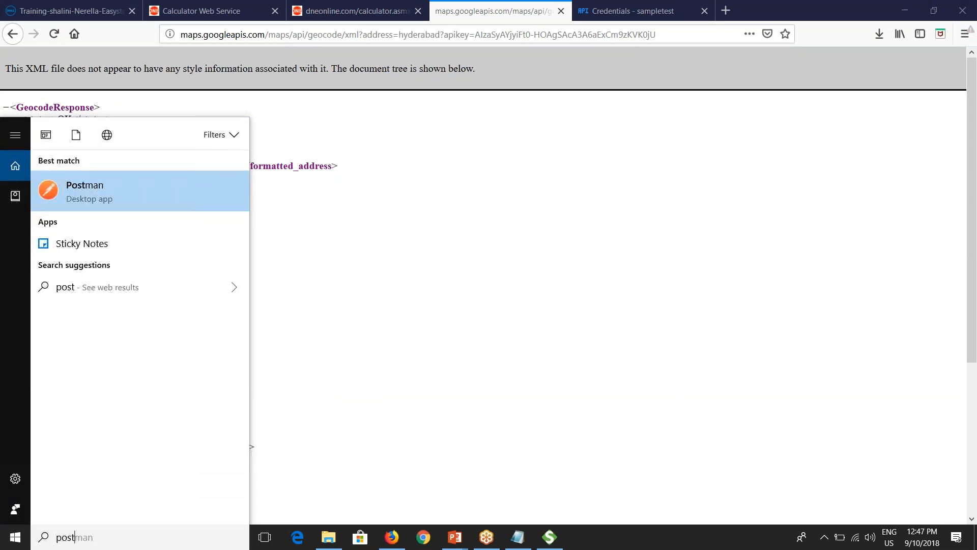
{"action": "type", "text": "man"}
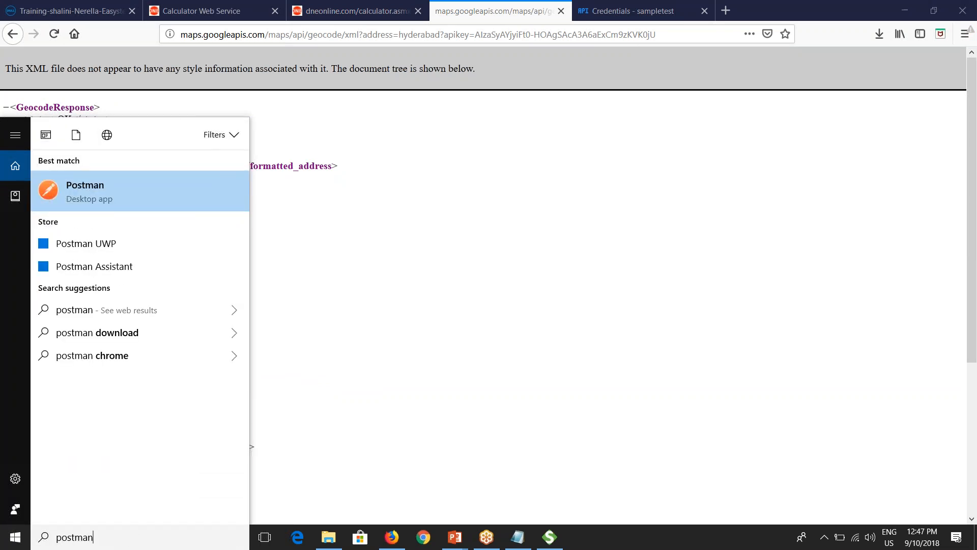
{"action": "left_click", "coordinate": [81, 191]}
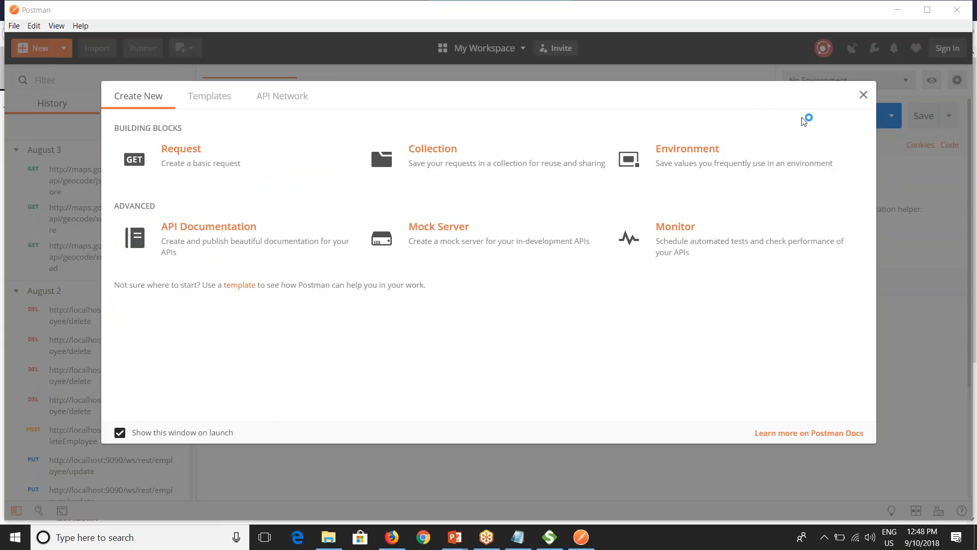
{"action": "left_click", "coordinate": [864, 94]}
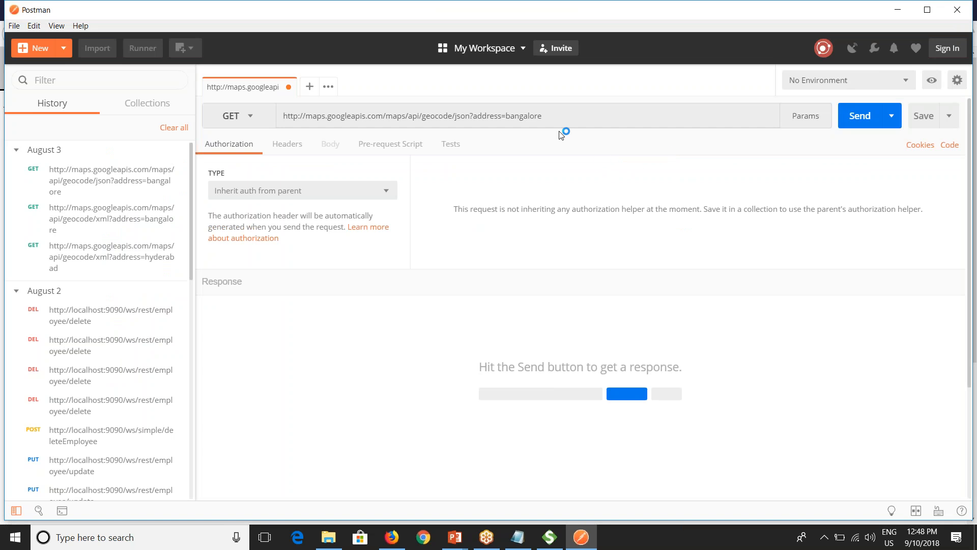
{"action": "left_click", "coordinate": [310, 87]}
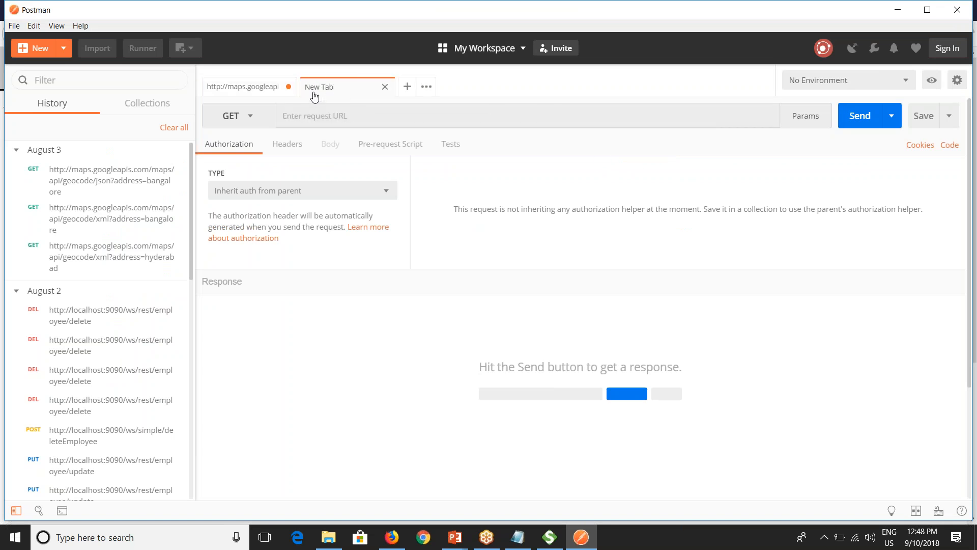
{"action": "left_click", "coordinate": [333, 116]}
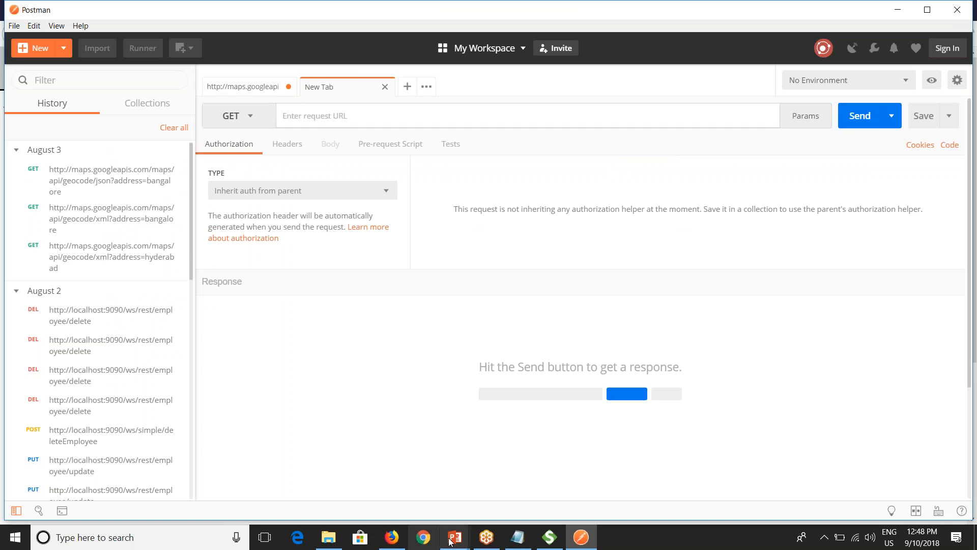
- Copy the hyderabad geocode URL with its API key from Firefox into the new Postman request and send it as GET
{"action": "left_click", "coordinate": [392, 537]}
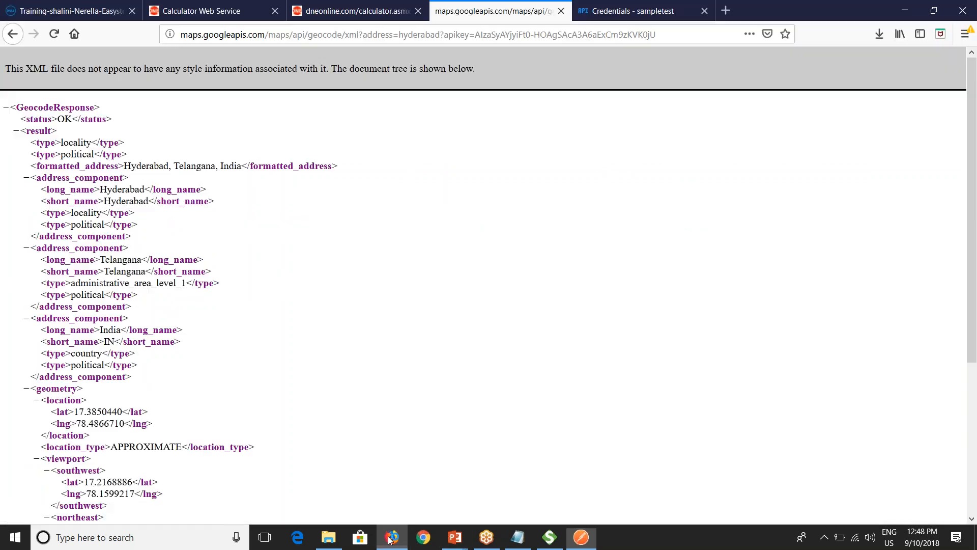
{"action": "left_click", "coordinate": [497, 34]}
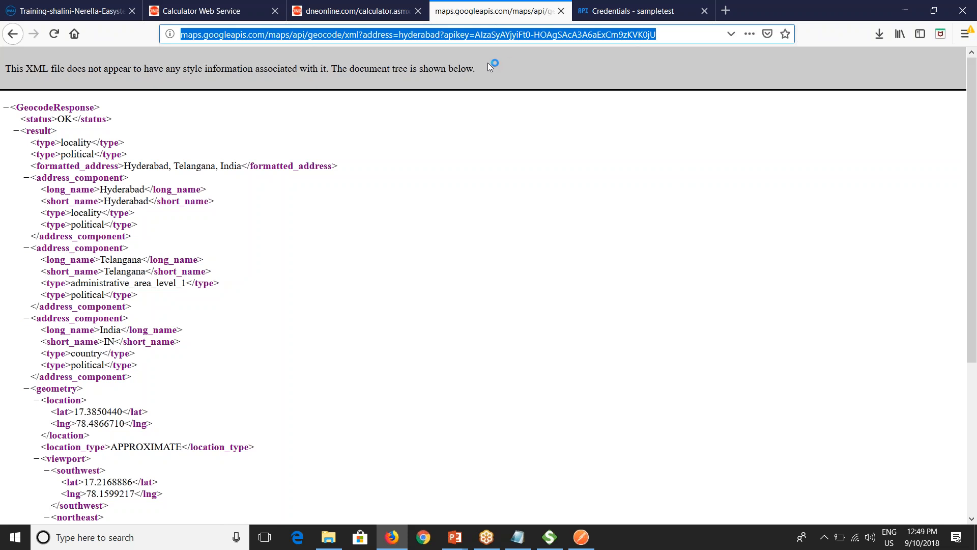
{"action": "key", "text": "alt+Tab"}
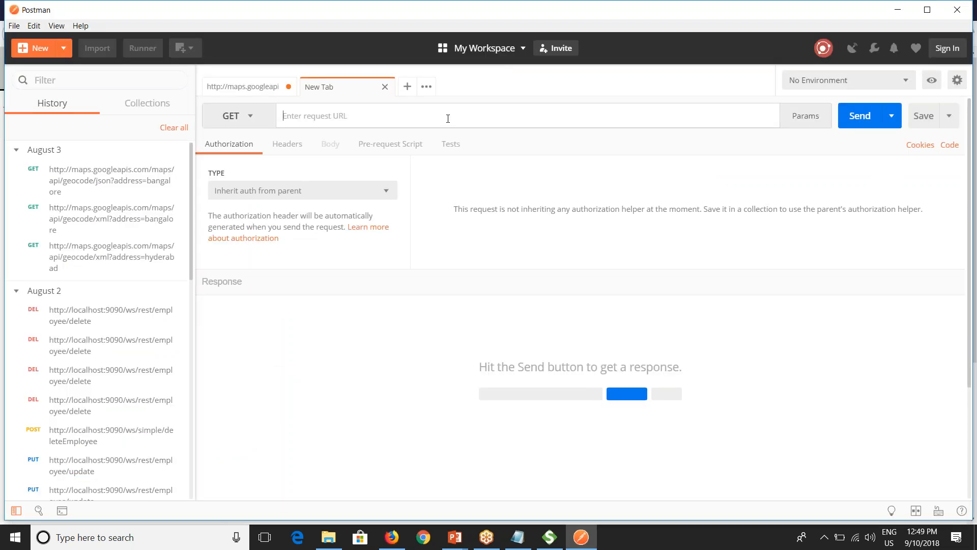
{"action": "key", "text": "ctrl+v"}
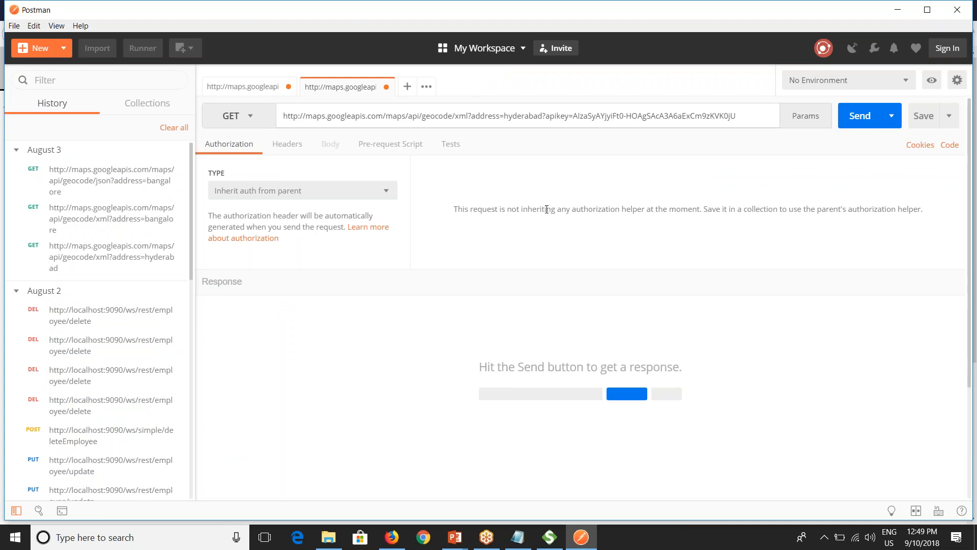
{"action": "left_click", "coordinate": [862, 120]}
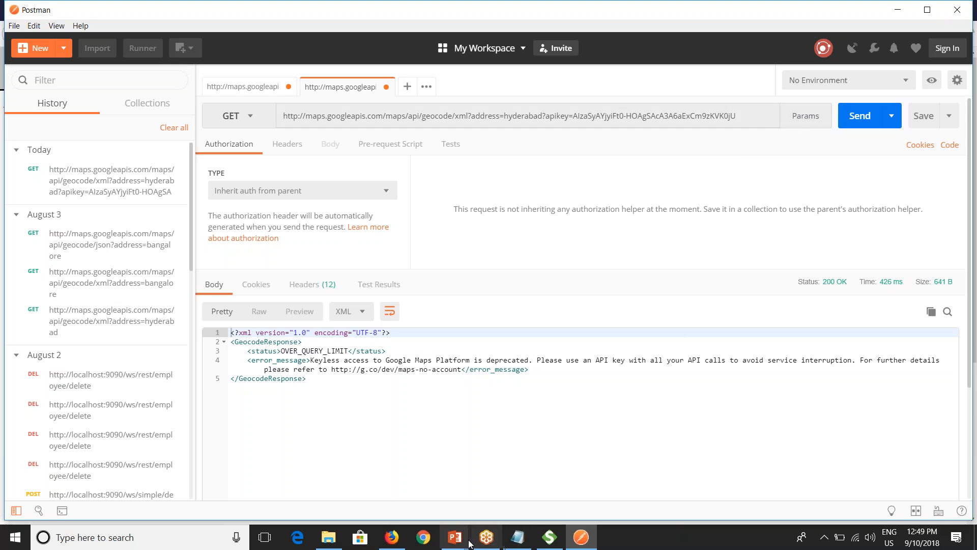
- Return to the sampletest credentials page in Firefox, create another API key and copy its value
{"action": "left_click", "coordinate": [391, 537]}
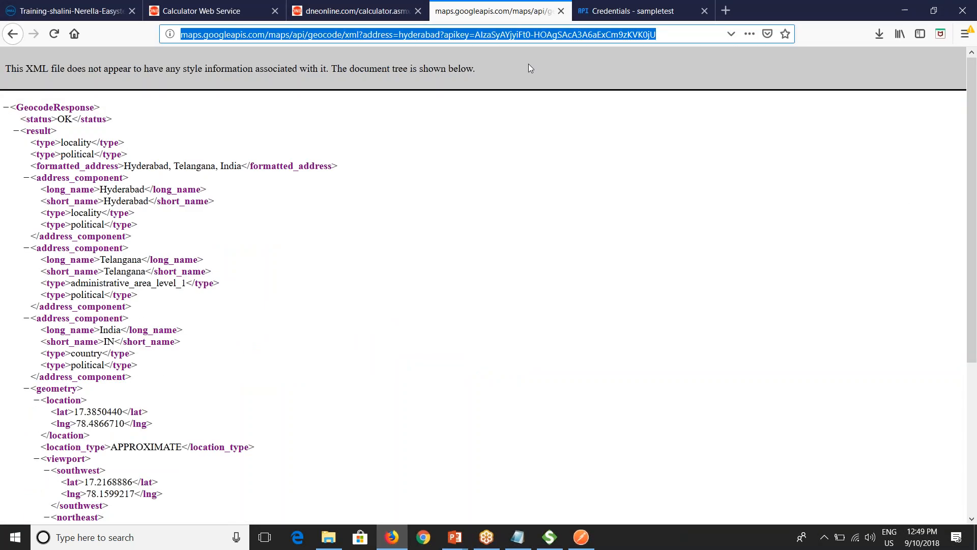
{"action": "left_click", "coordinate": [602, 12]}
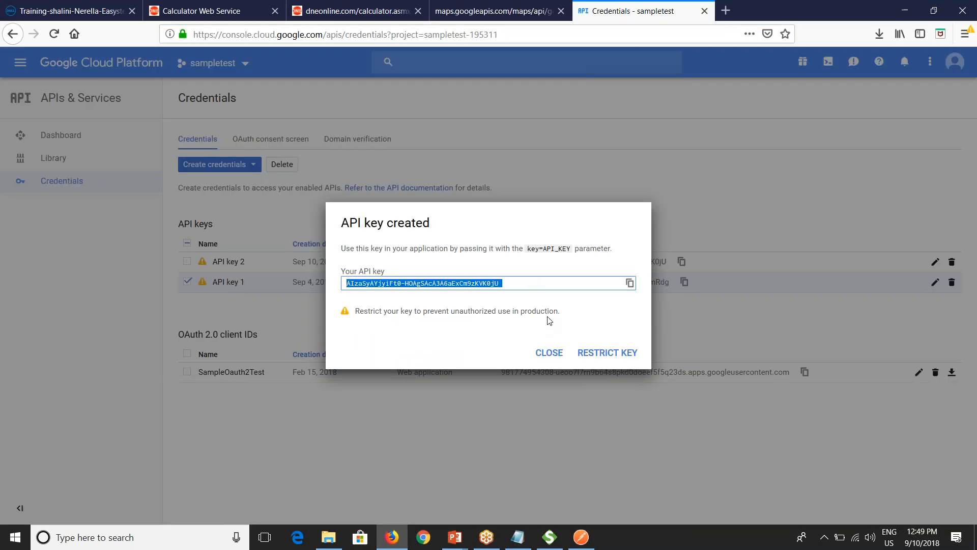
{"action": "left_click", "coordinate": [548, 352]}
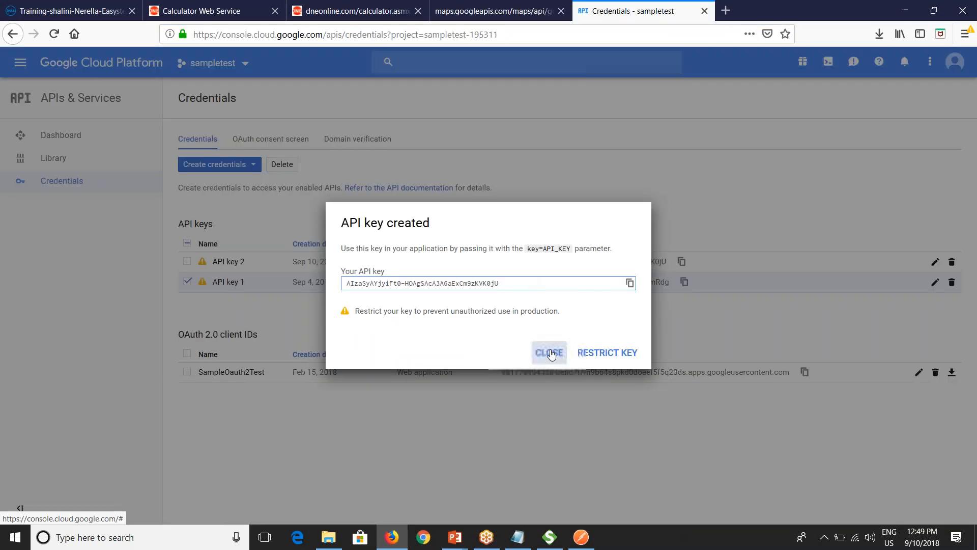
{"action": "left_click", "coordinate": [203, 165]}
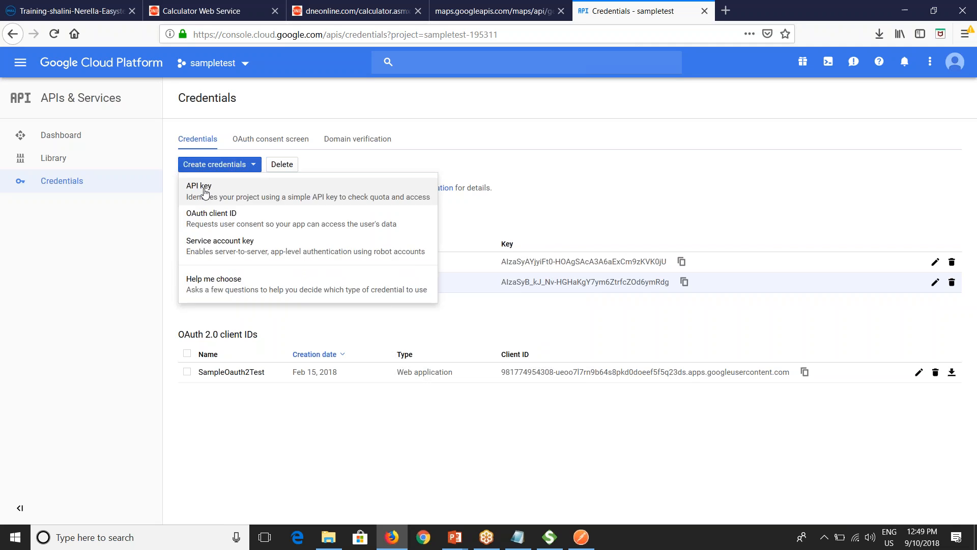
{"action": "left_click", "coordinate": [211, 198]}
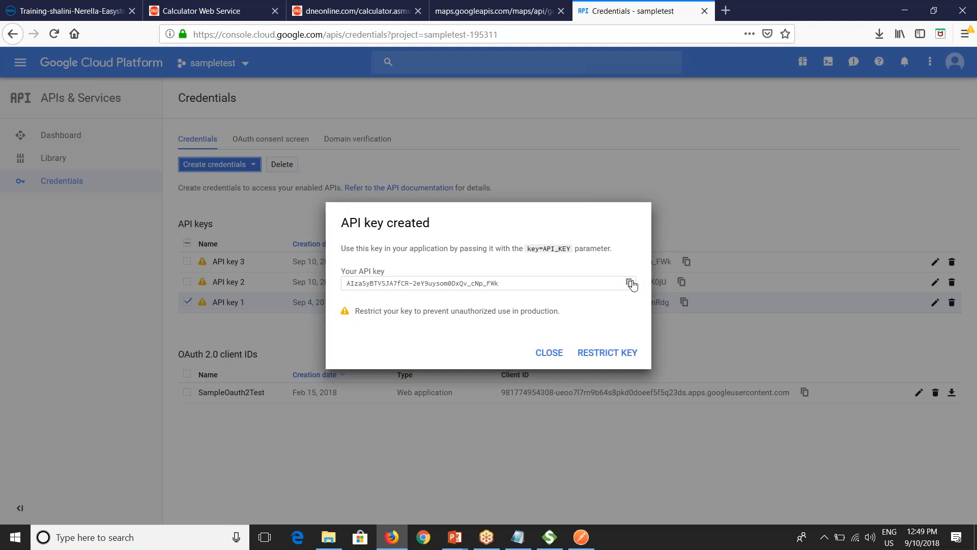
{"action": "left_click", "coordinate": [630, 283]}
- In Postman, replace the apikey value in the geocode request URL with the newly copied API key and send the request
{"action": "left_click", "coordinate": [581, 537]}
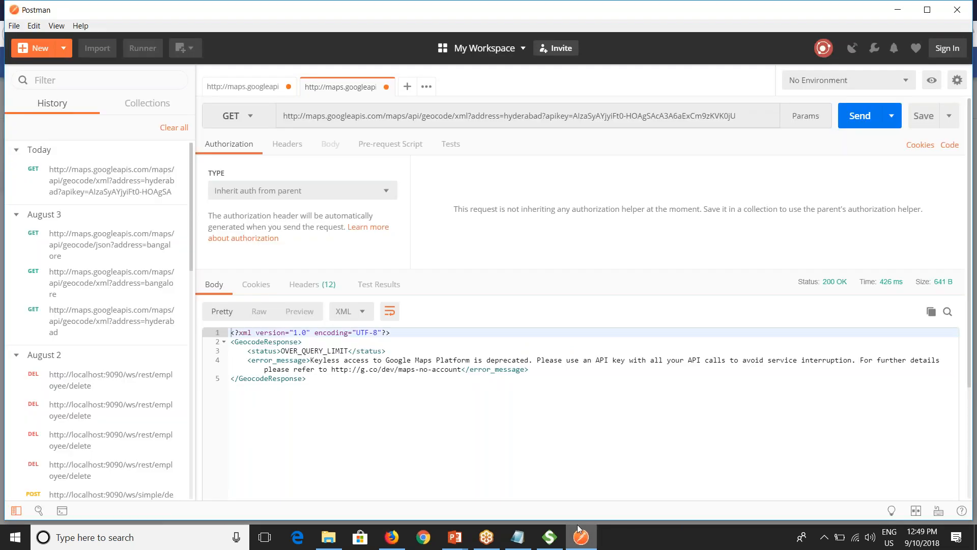
{"action": "left_click_drag", "start_coordinate": [739, 115], "coordinate": [575, 122]}
{"action": "key", "text": "ctrl+v"}
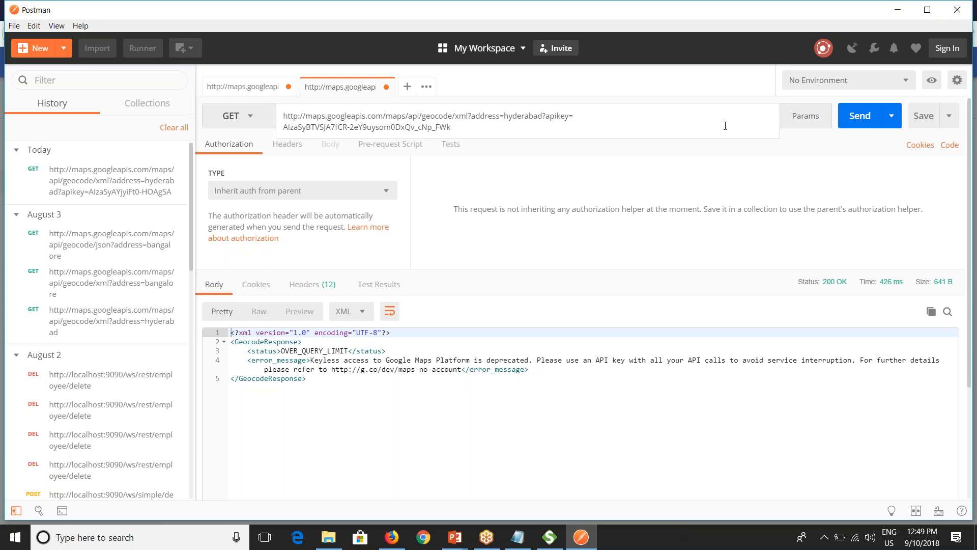
{"action": "left_click", "coordinate": [860, 116]}
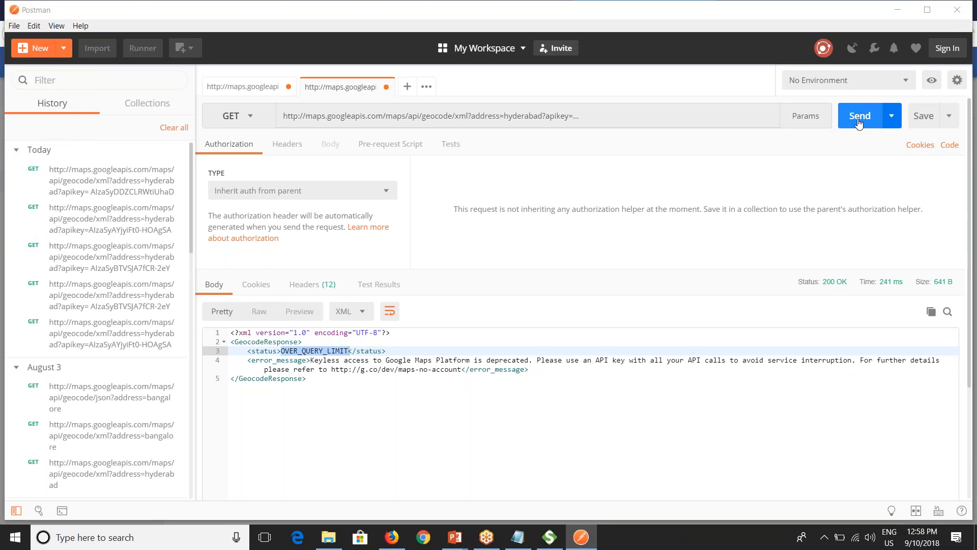
{"action": "left_click", "coordinate": [860, 122]}
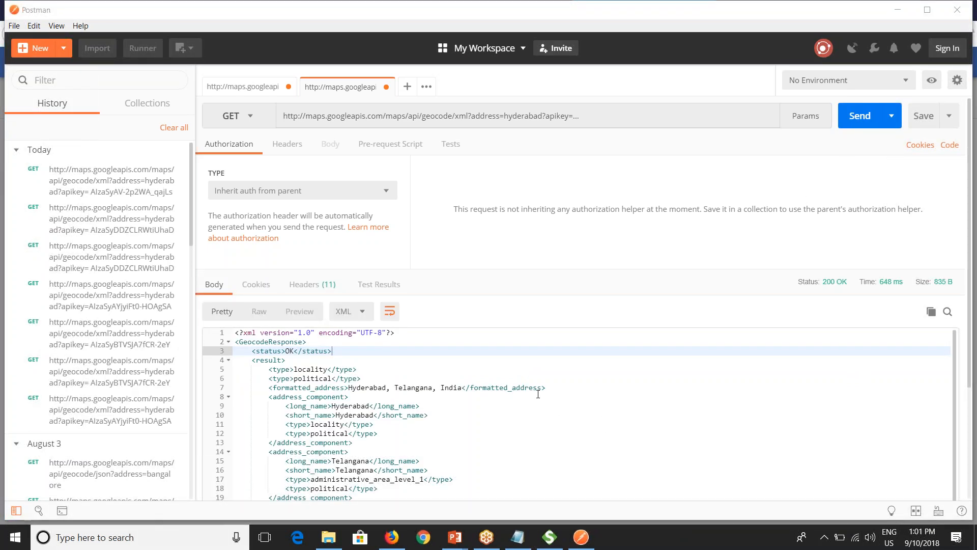
- Examine the XML geocode response body for hyderabad, from the status and address components to the geometry and place ID
{"action": "scroll", "coordinate": [403, 413], "scroll_direction": "down", "scroll_amount": 1}
{"action": "scroll", "coordinate": [402, 427], "scroll_direction": "up", "scroll_amount": 1}
{"action": "scroll", "coordinate": [432, 460], "scroll_direction": "down", "scroll_amount": 6}
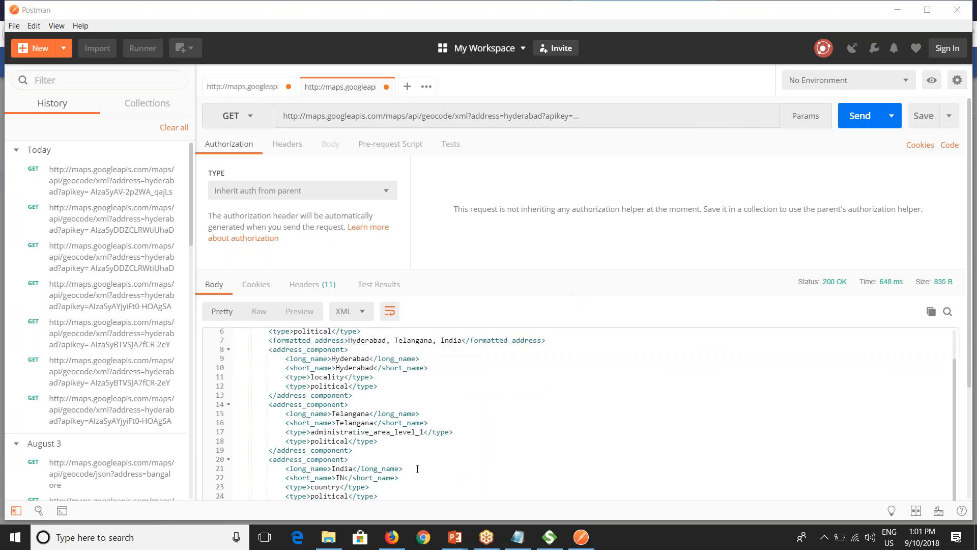
{"action": "scroll", "coordinate": [405, 477], "scroll_direction": "down", "scroll_amount": 3}
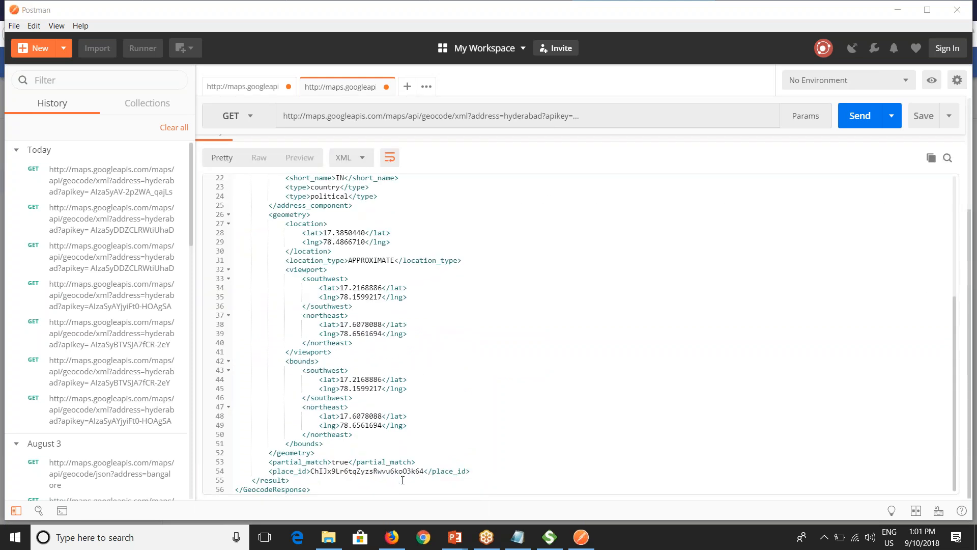
{"action": "scroll", "coordinate": [406, 357], "scroll_direction": "up", "scroll_amount": 5}
{"action": "scroll", "coordinate": [395, 130], "scroll_direction": "up", "scroll_amount": 3}
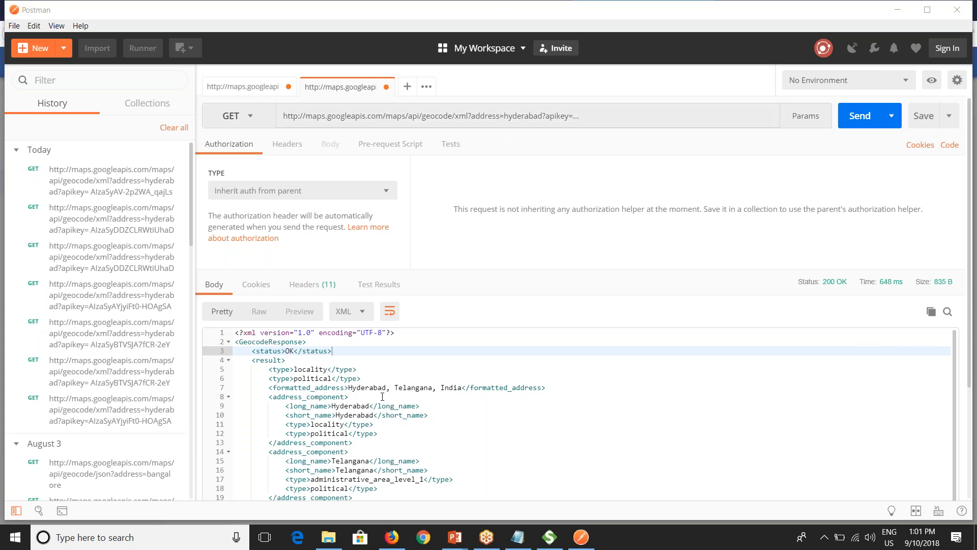
{"action": "scroll", "coordinate": [382, 397], "scroll_direction": "down", "scroll_amount": 3}
{"action": "scroll", "coordinate": [382, 391], "scroll_direction": "up", "scroll_amount": 3}
{"action": "scroll", "coordinate": [382, 378], "scroll_direction": "down", "scroll_amount": 2}
{"action": "scroll", "coordinate": [382, 378], "scroll_direction": "up", "scroll_amount": 2}
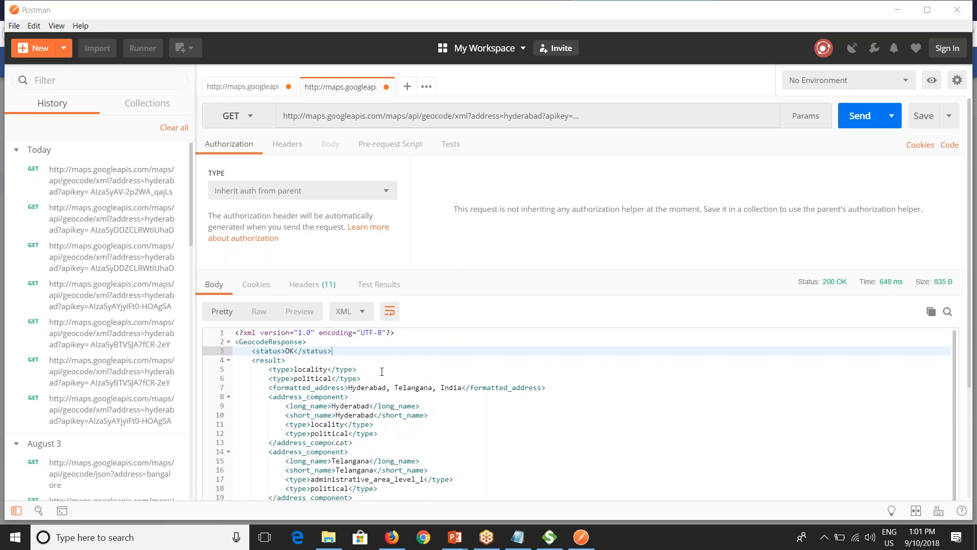
- Change the output format in the hyderabad geocode request URL to json and send the request
{"action": "double_click", "coordinate": [526, 116]}
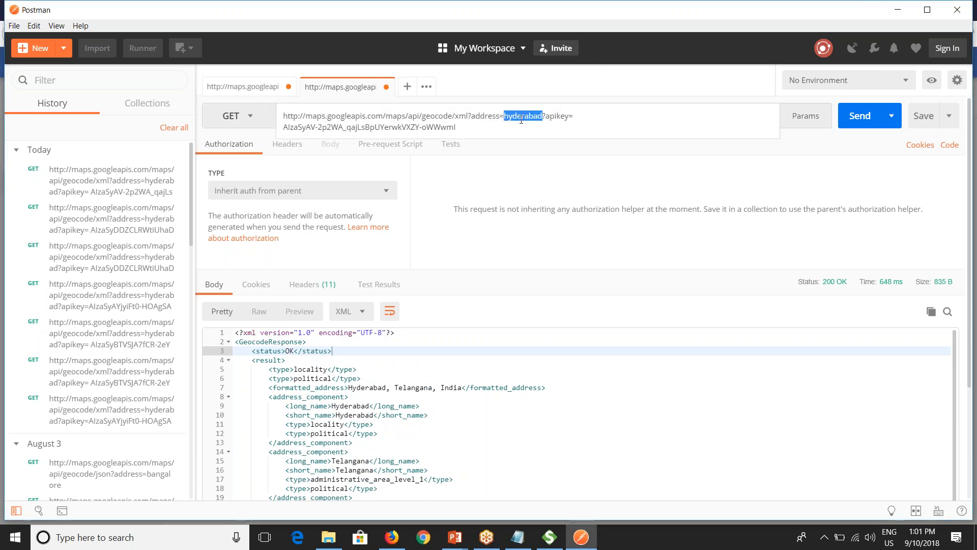
{"action": "double_click", "coordinate": [462, 116]}
{"action": "type", "text": "json"}
{"action": "key", "text": "ctrl+Return"}
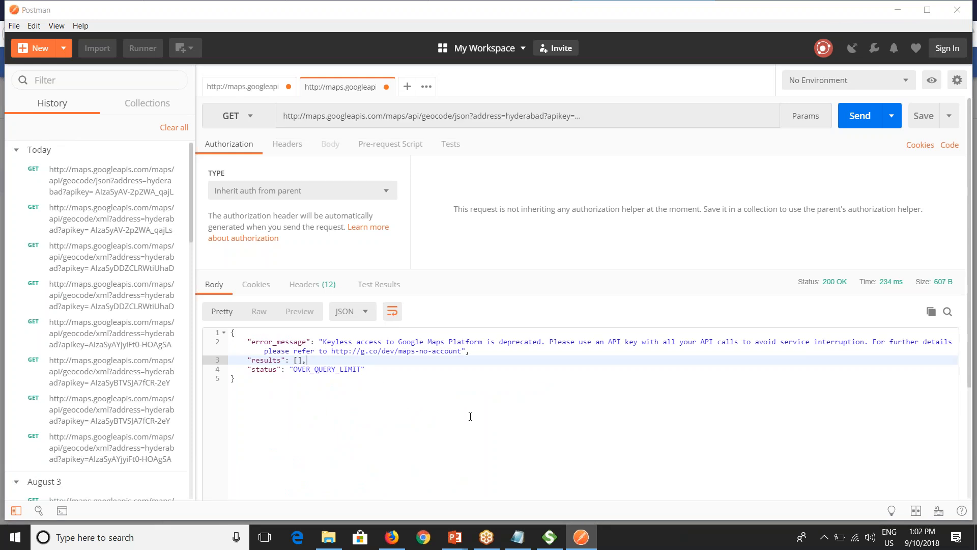
- Point out the json format segment in the request URL and inspect the JSON response body
{"action": "double_click", "coordinate": [461, 116]}
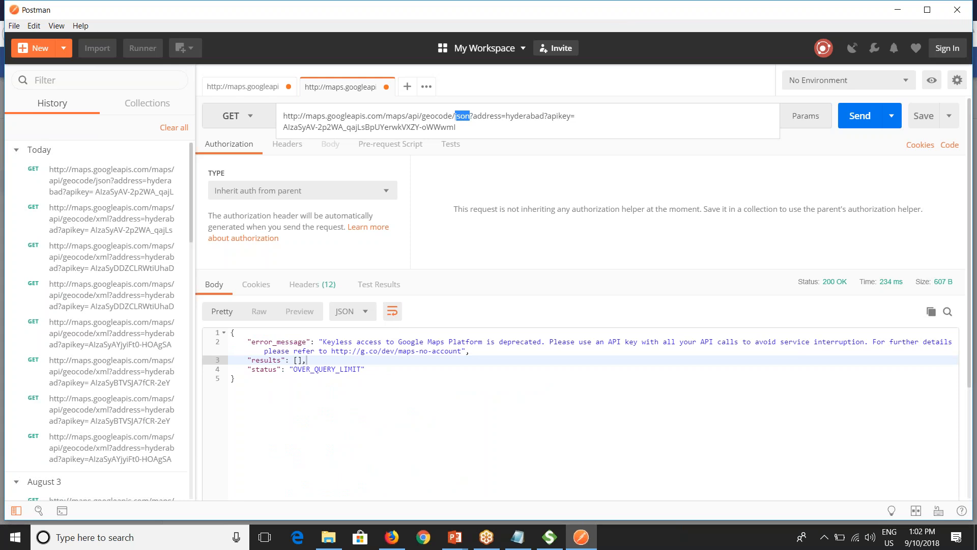
{"action": "left_click_drag", "start_coordinate": [240, 383], "coordinate": [234, 333]}
{"action": "left_click", "coordinate": [268, 389]}
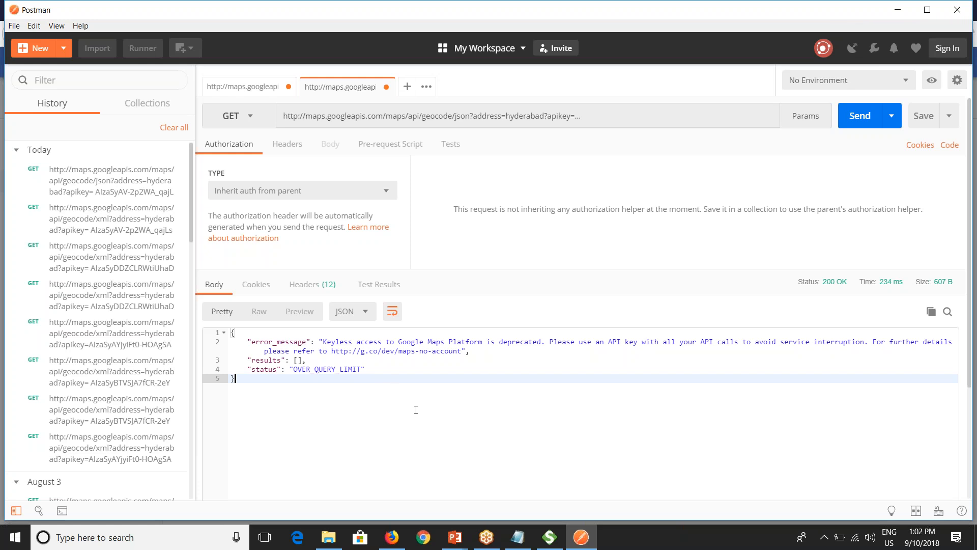
- Switch to Boomi AtomSphere in Firefox, leave the test results and close the WebServices SOAP Client Demo process
{"action": "left_click", "coordinate": [391, 547]}
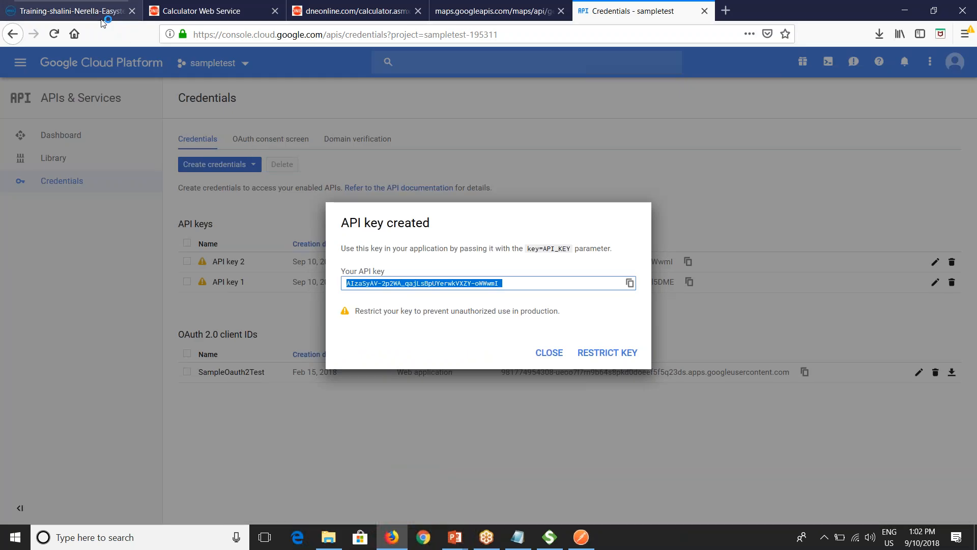
{"action": "left_click", "coordinate": [102, 18]}
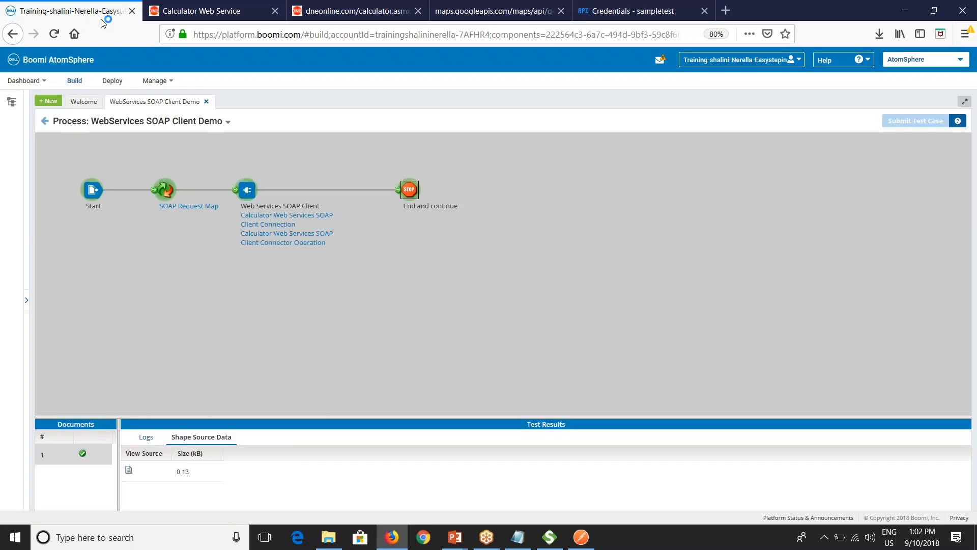
{"action": "left_click", "coordinate": [45, 120]}
{"action": "left_click", "coordinate": [171, 501]}
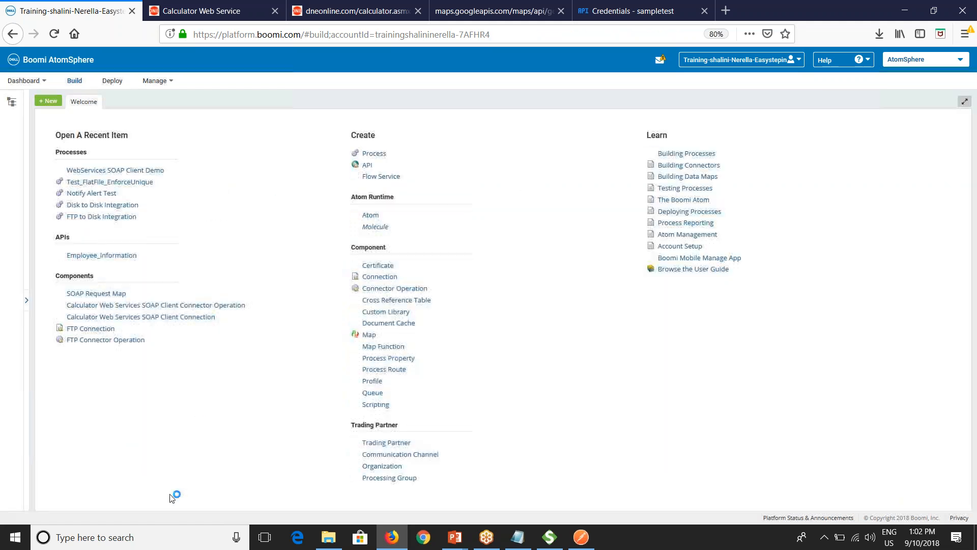
- Create a new process component named HTTP Client Demo in the Day--14 folder
{"action": "left_click", "coordinate": [26, 302]}
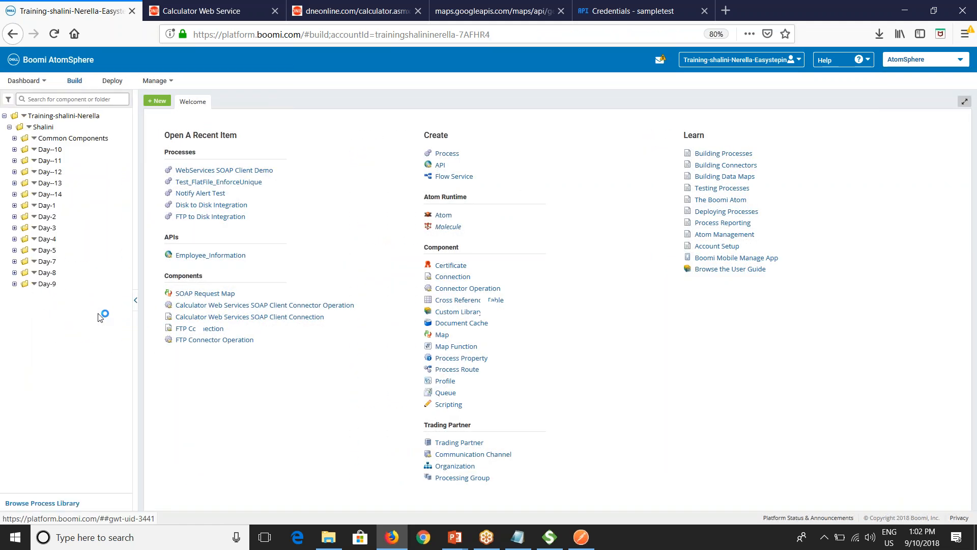
{"action": "left_click", "coordinate": [14, 194]}
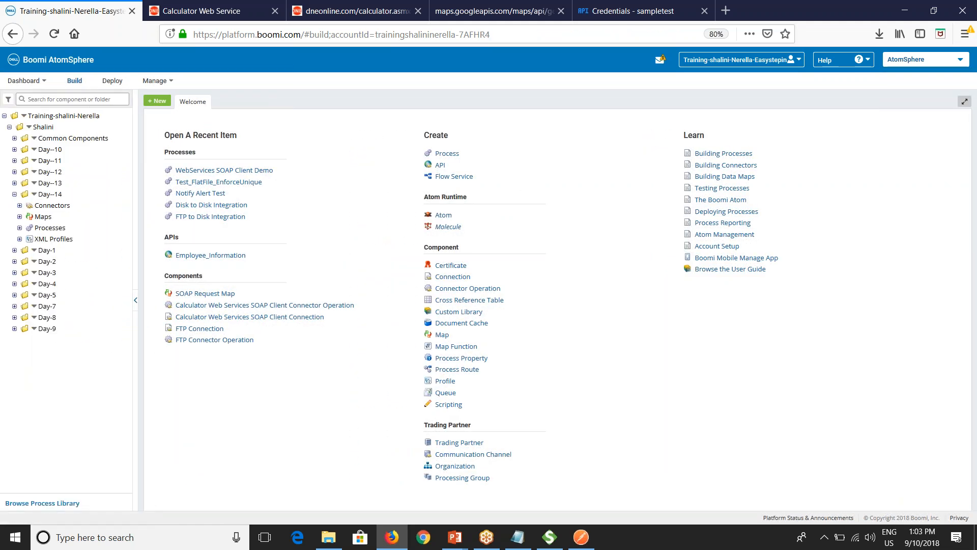
{"action": "left_click", "coordinate": [20, 228]}
{"action": "right_click", "coordinate": [35, 194]}
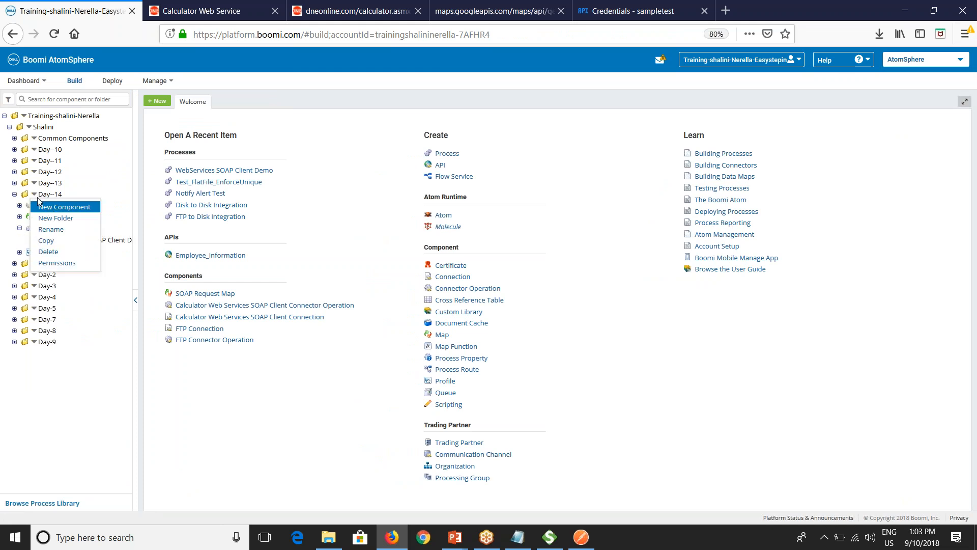
{"action": "left_click", "coordinate": [49, 207]}
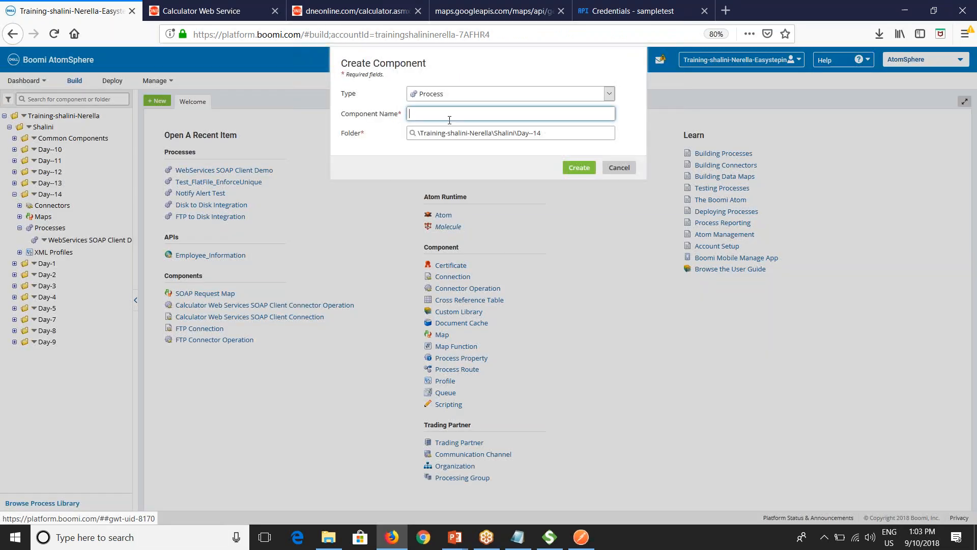
{"action": "type", "text": "HTTP Client Demo"}
{"action": "left_click", "coordinate": [580, 167]}
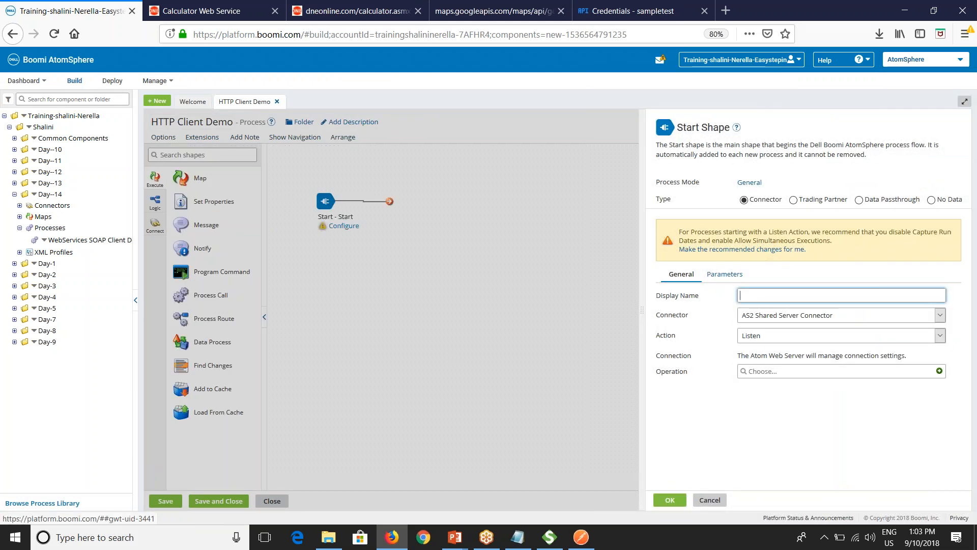
- Configure the start shape of the HTTP Client Demo process as No Data with the display name Start
{"action": "left_click", "coordinate": [134, 303]}
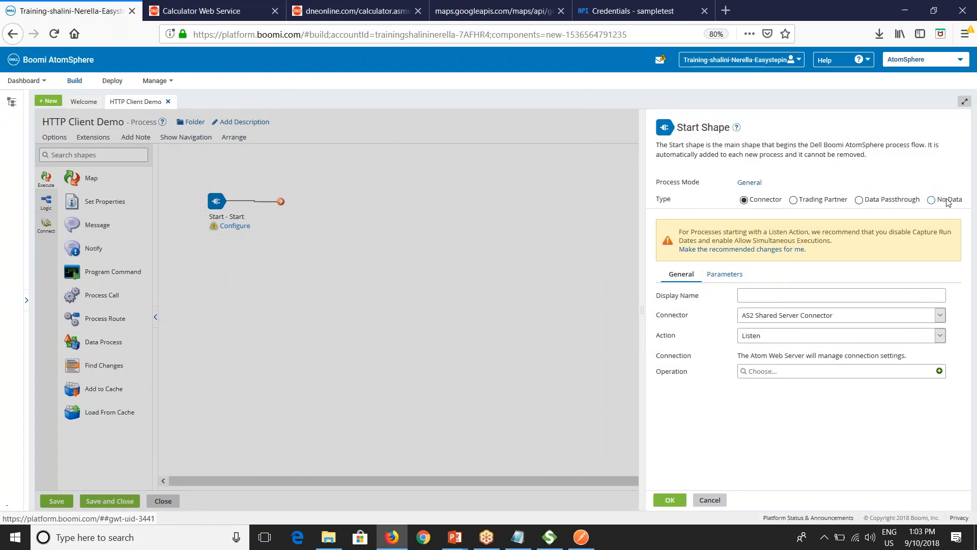
{"action": "left_click", "coordinate": [930, 199]}
{"action": "left_click", "coordinate": [776, 260]}
{"action": "type", "text": "Start"}
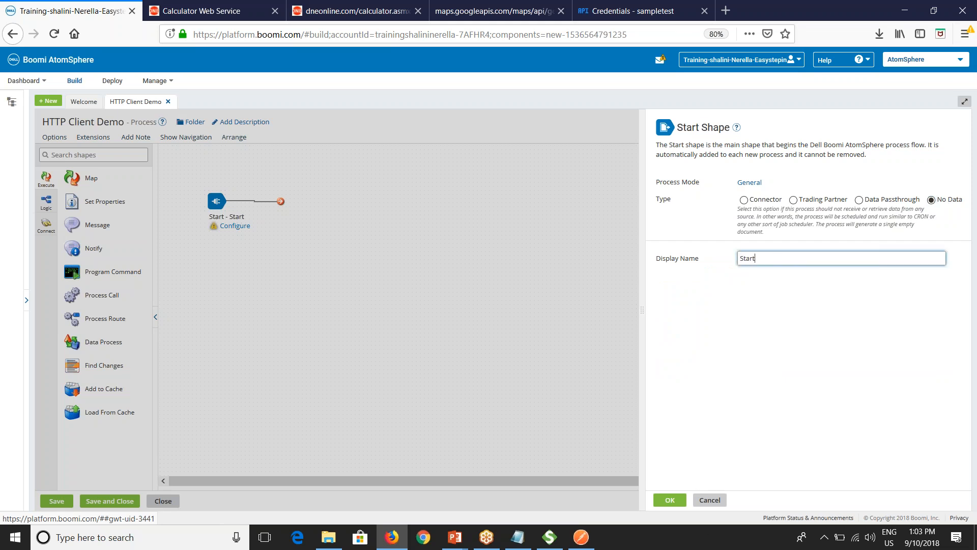
- Confirm the No Data start shape and place an HTTP Client connector found by searching "htt" after it on the canvas
{"action": "left_click", "coordinate": [682, 500]}
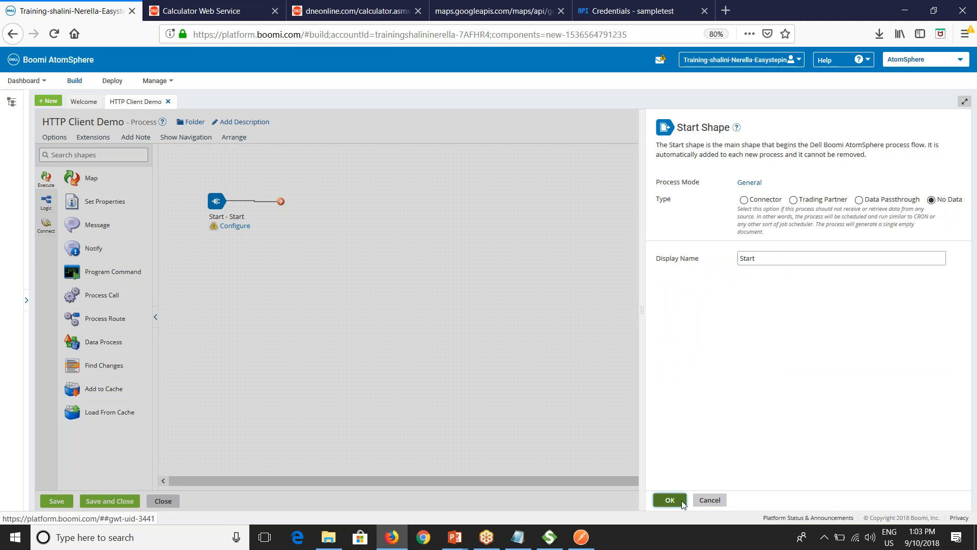
{"action": "left_click", "coordinate": [85, 161]}
{"action": "type", "text": "htt"}
{"action": "left_click_drag", "start_coordinate": [103, 200], "coordinate": [334, 207]}
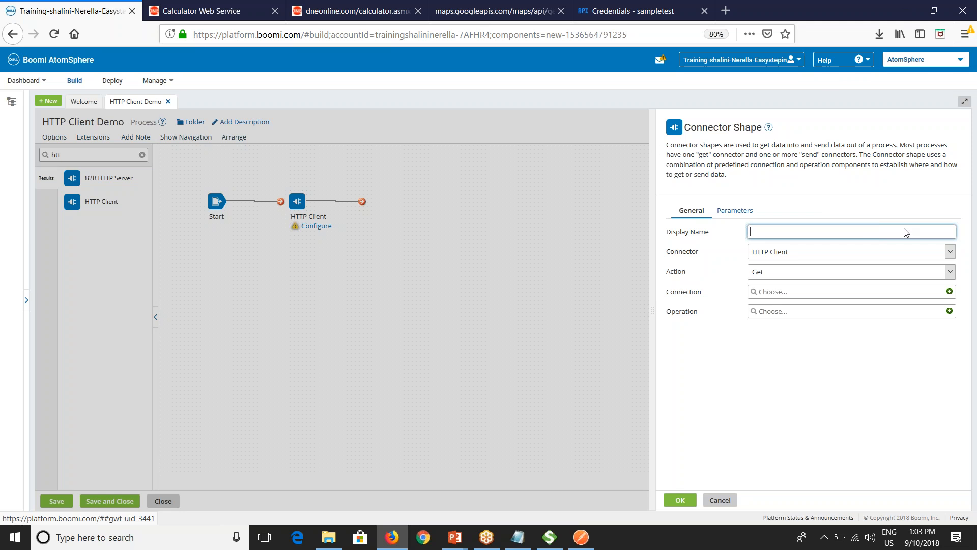
{"action": "left_click", "coordinate": [949, 291]}
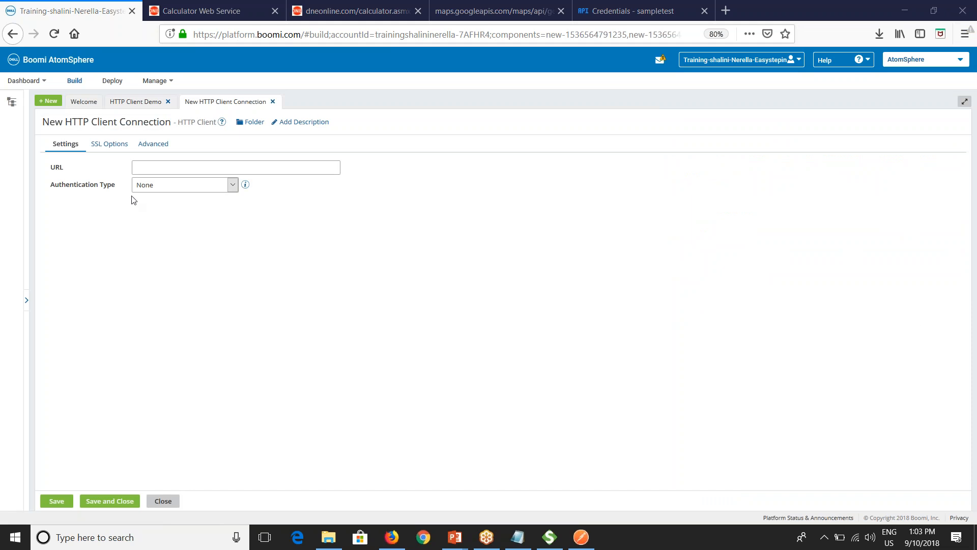
{"action": "left_click", "coordinate": [135, 170]}
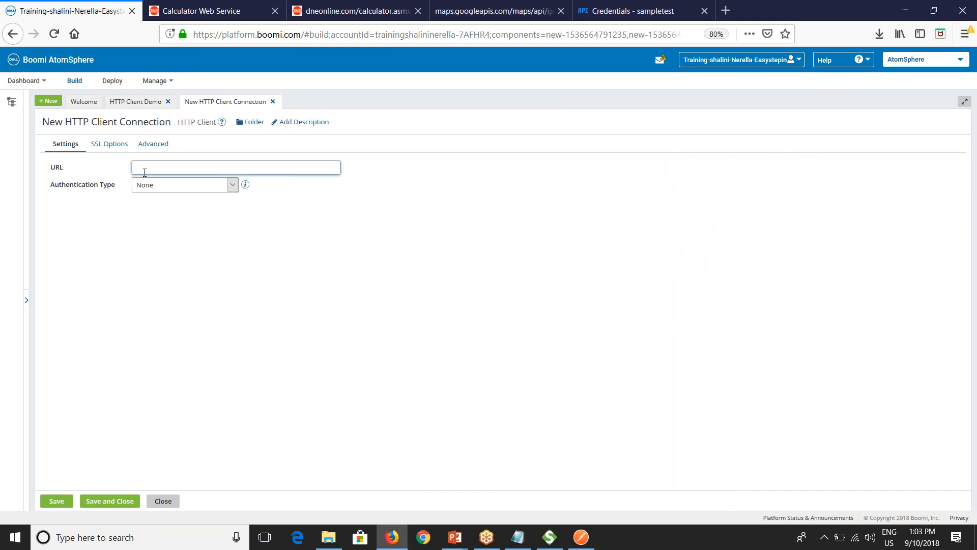
{"action": "left_click", "coordinate": [581, 537]}
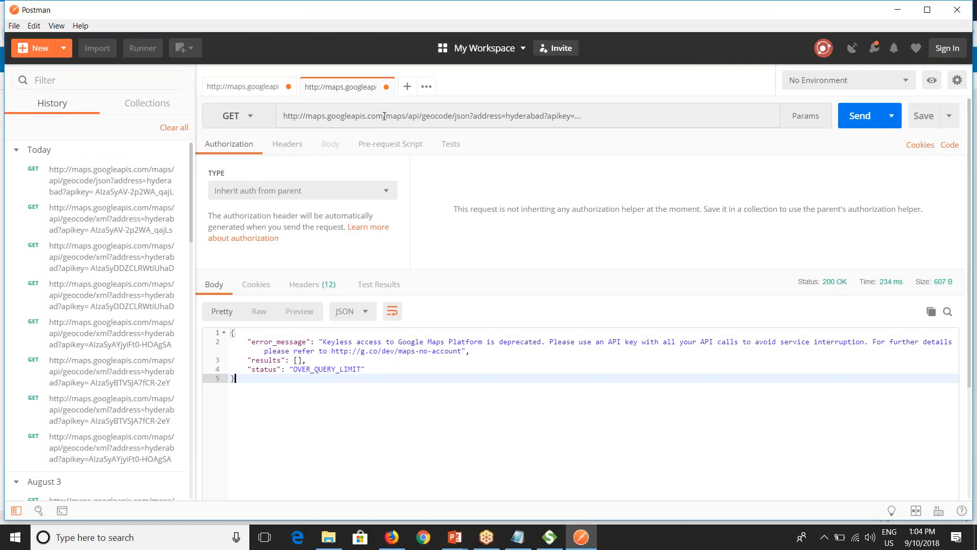
{"action": "left_click_drag", "start_coordinate": [455, 116], "coordinate": [280, 118]}
{"action": "key", "text": "ctrl+c"}
{"action": "left_click", "coordinate": [346, 116]}
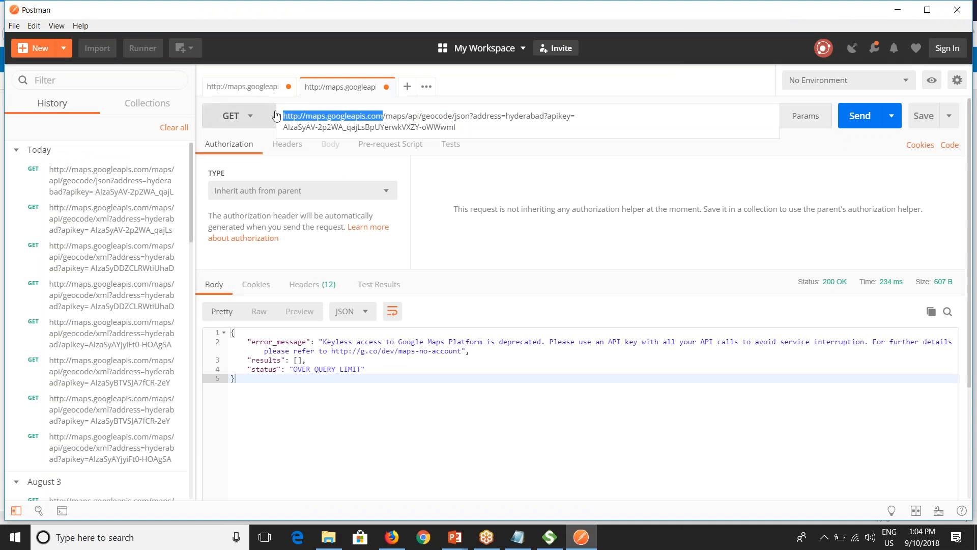
{"action": "key", "text": "alt+Tab"}
{"action": "left_click", "coordinate": [210, 168]}
{"action": "key", "text": "ctrl+v"}
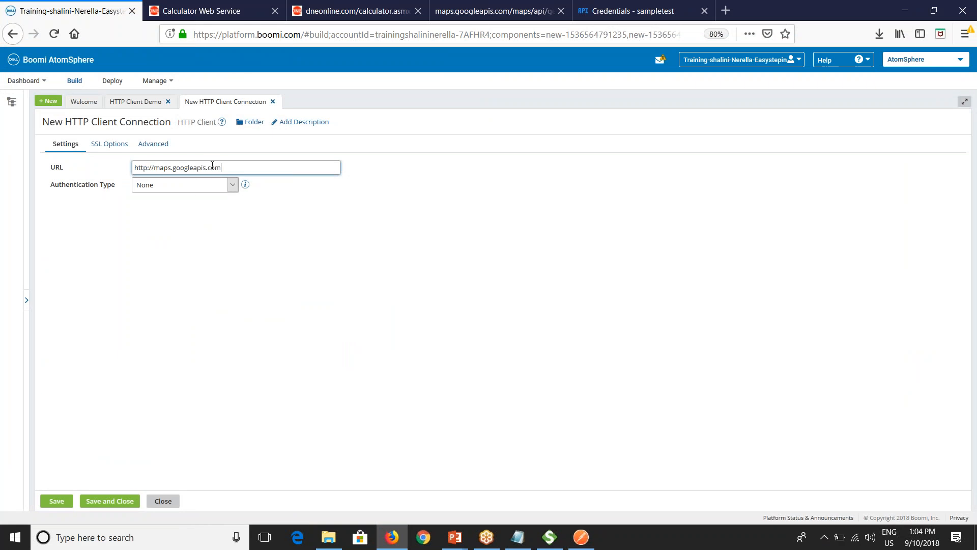
{"action": "left_click", "coordinate": [355, 288]}
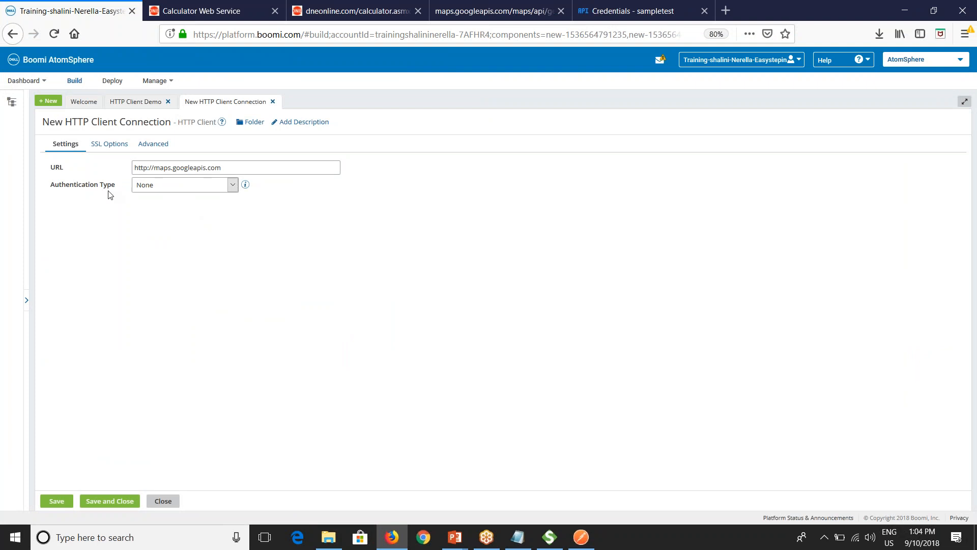
- Try the authentication types Basic, Password Digest, Custom and NTLM Authentication in turn to compare their fields
{"action": "left_click", "coordinate": [152, 186]}
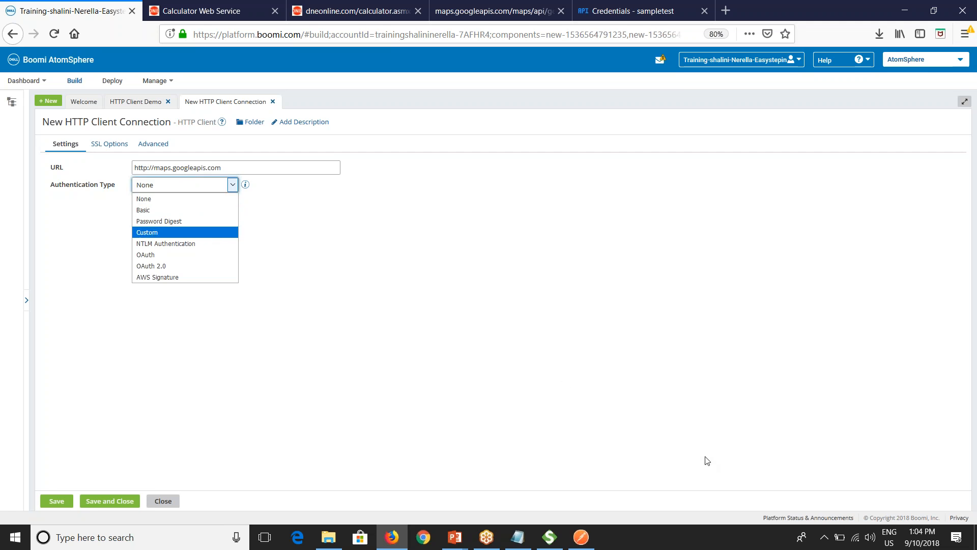
{"action": "left_click", "coordinate": [341, 343]}
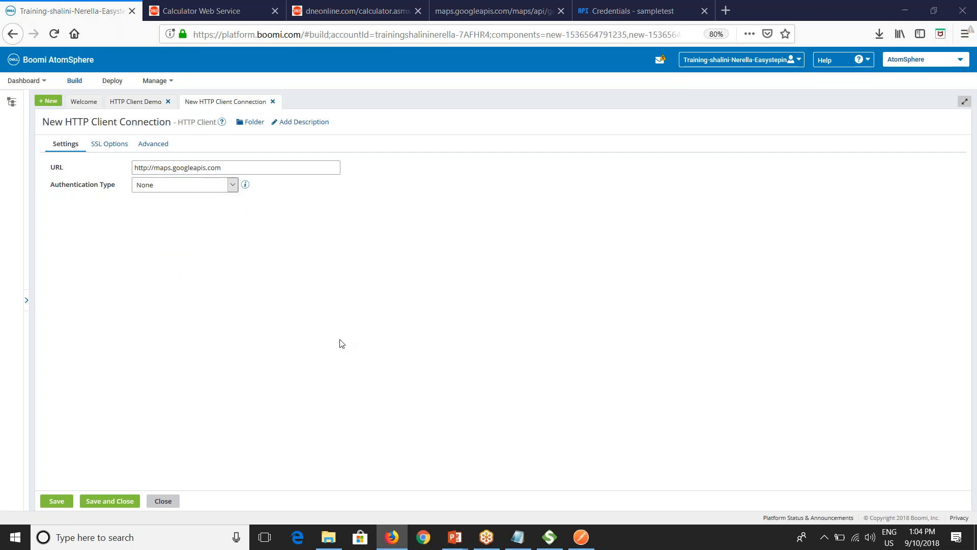
{"action": "left_click", "coordinate": [159, 187]}
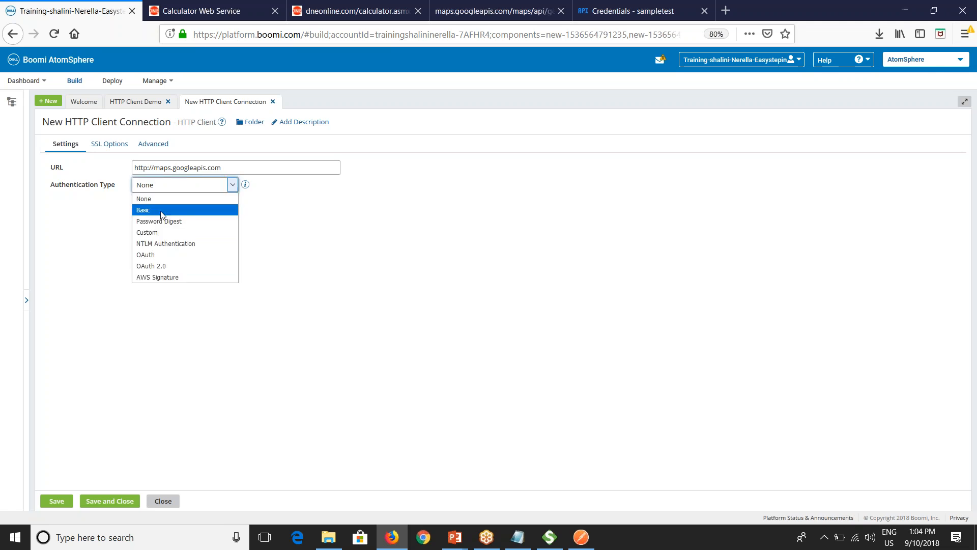
{"action": "left_click", "coordinate": [159, 211]}
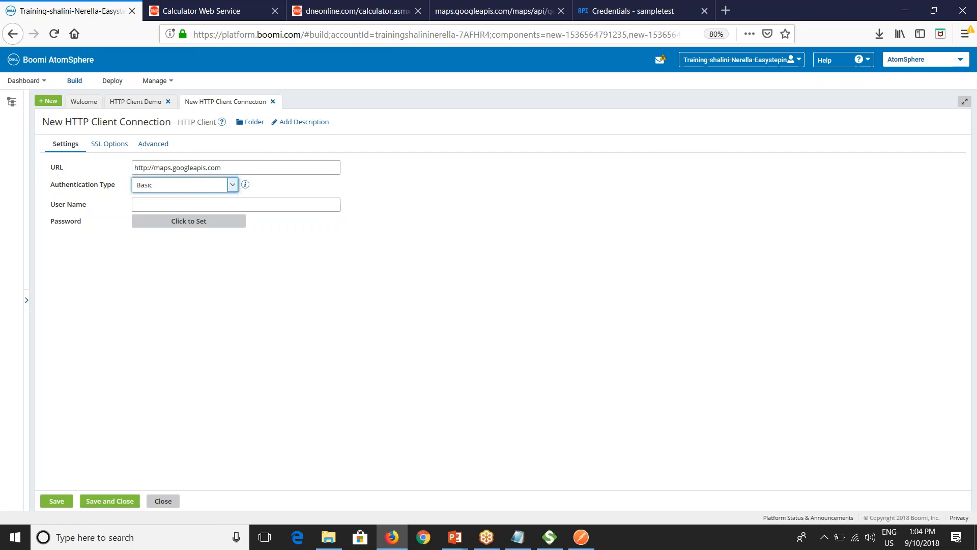
{"action": "left_click", "coordinate": [164, 188]}
{"action": "left_click", "coordinate": [158, 220]}
{"action": "left_click", "coordinate": [189, 190]}
{"action": "left_click", "coordinate": [172, 231]}
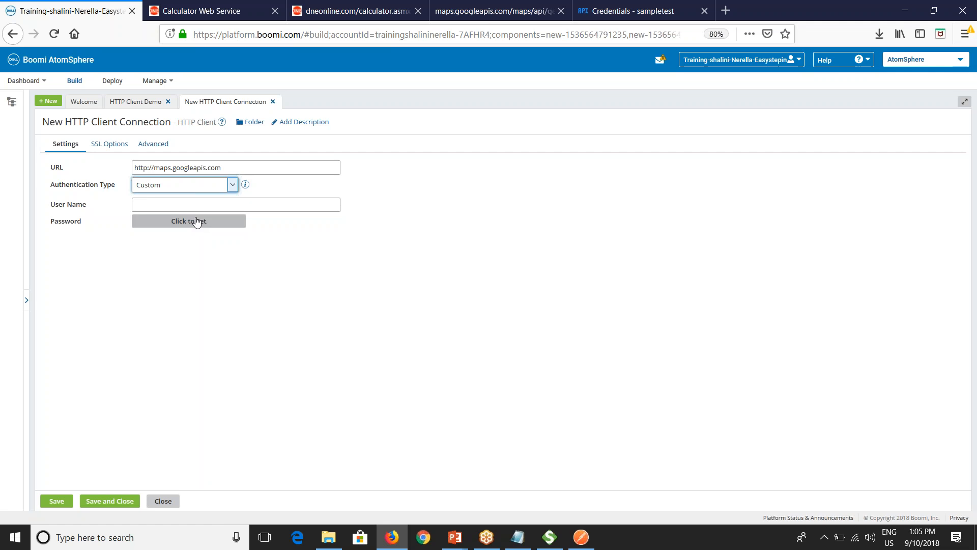
{"action": "left_click", "coordinate": [181, 191]}
{"action": "left_click", "coordinate": [166, 243]}
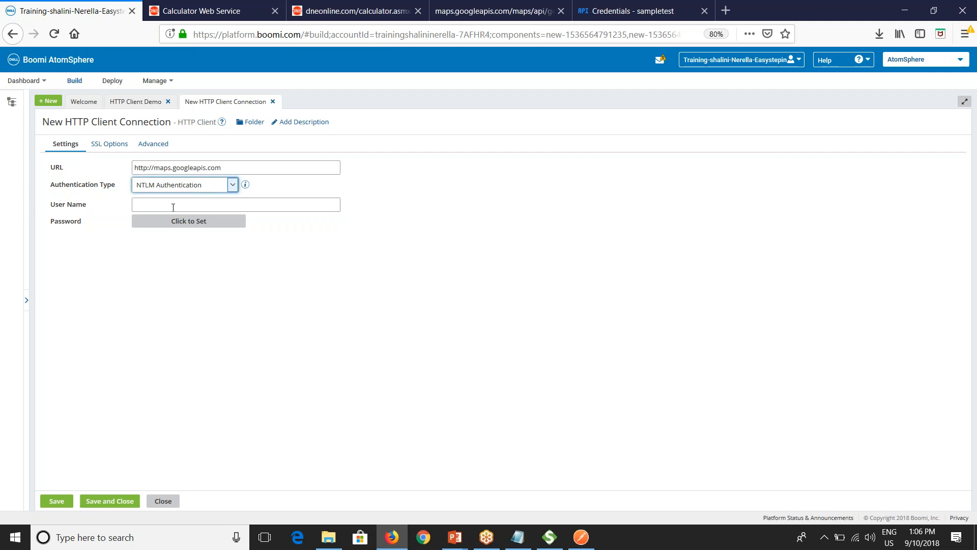
- Switch the connection's authentication type to OAuth and examine its token URL, consumer key and secret fields
{"action": "left_click", "coordinate": [230, 185]}
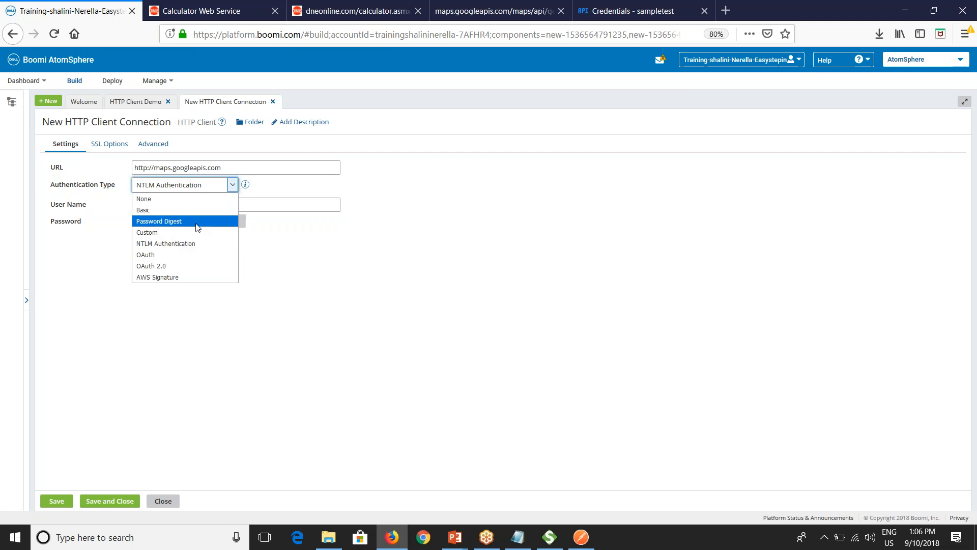
{"action": "left_click", "coordinate": [195, 256]}
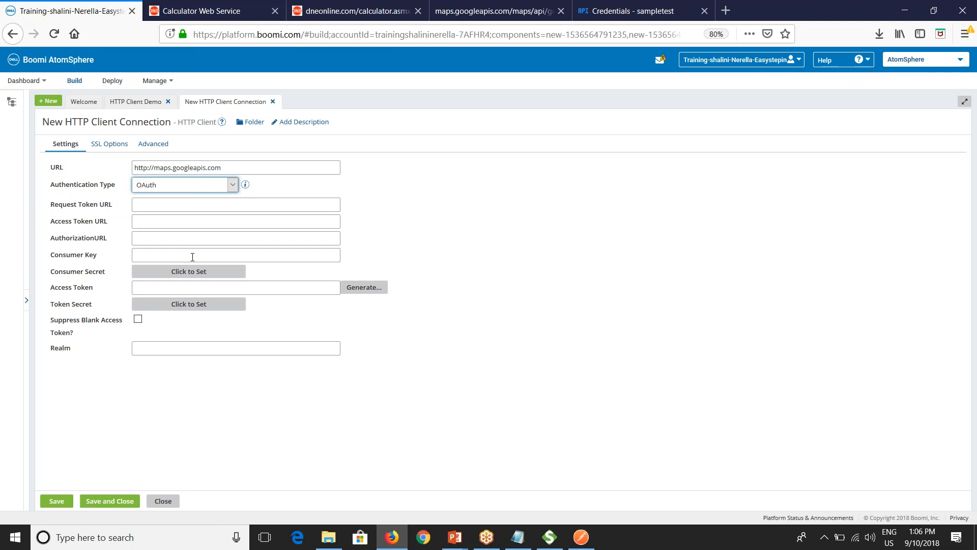
{"action": "left_click", "coordinate": [717, 466]}
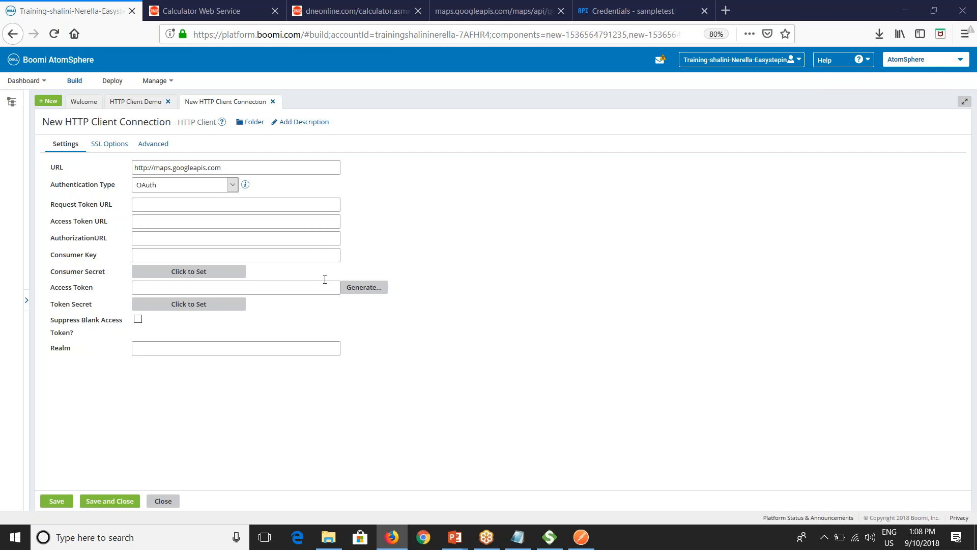
- Set the authentication type to OAuth 2.0 and try the grant types Authorization Code, Resource Owner Credentials and Client Credentials
{"action": "left_click", "coordinate": [197, 187]}
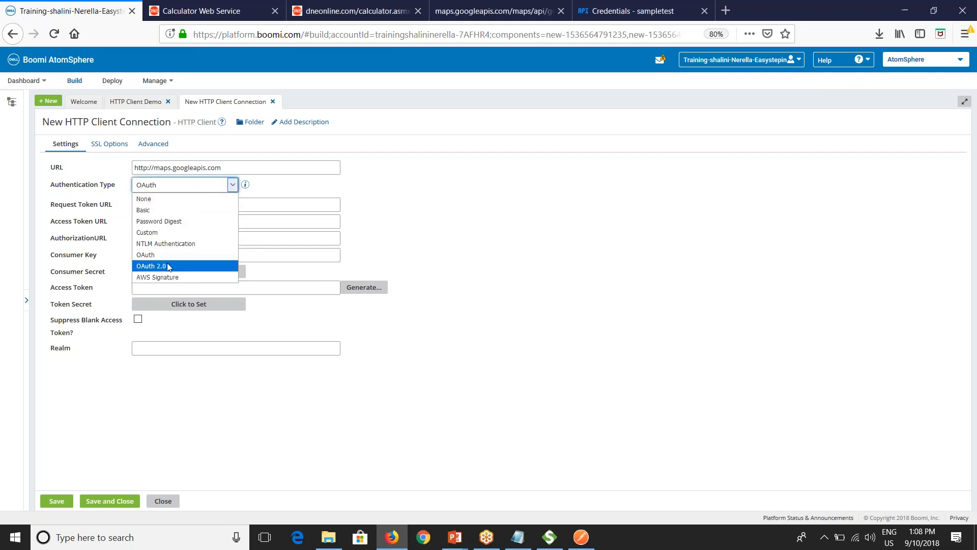
{"action": "left_click", "coordinate": [168, 264]}
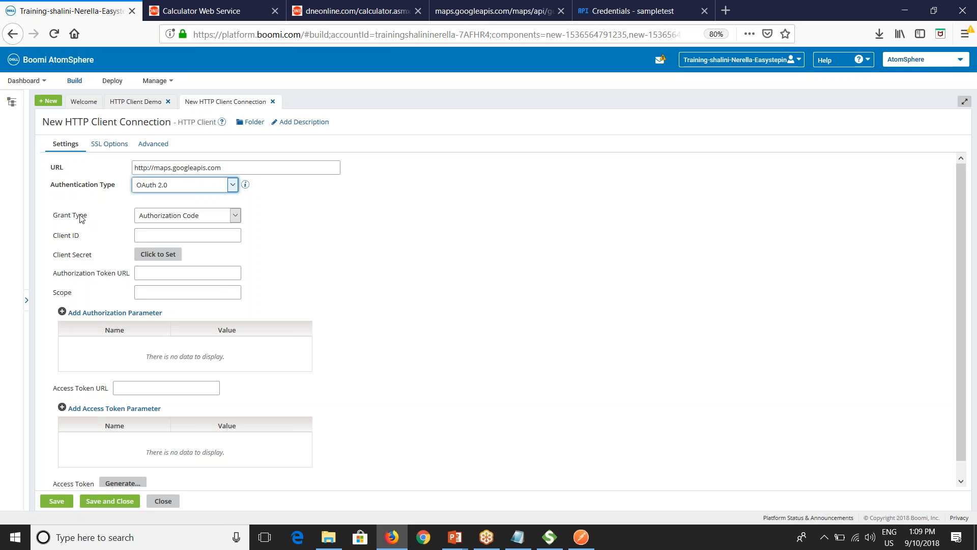
{"action": "left_click", "coordinate": [186, 221]}
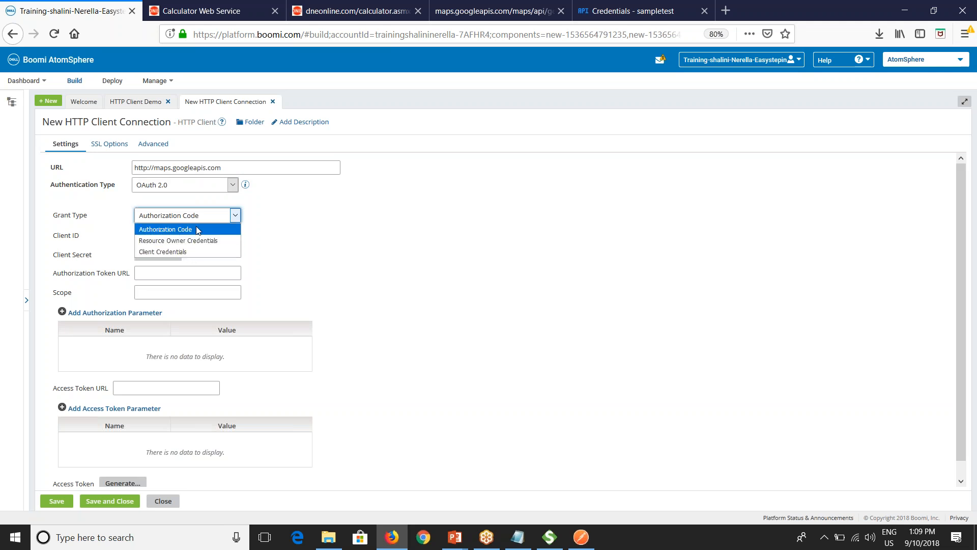
{"action": "left_click", "coordinate": [198, 231]}
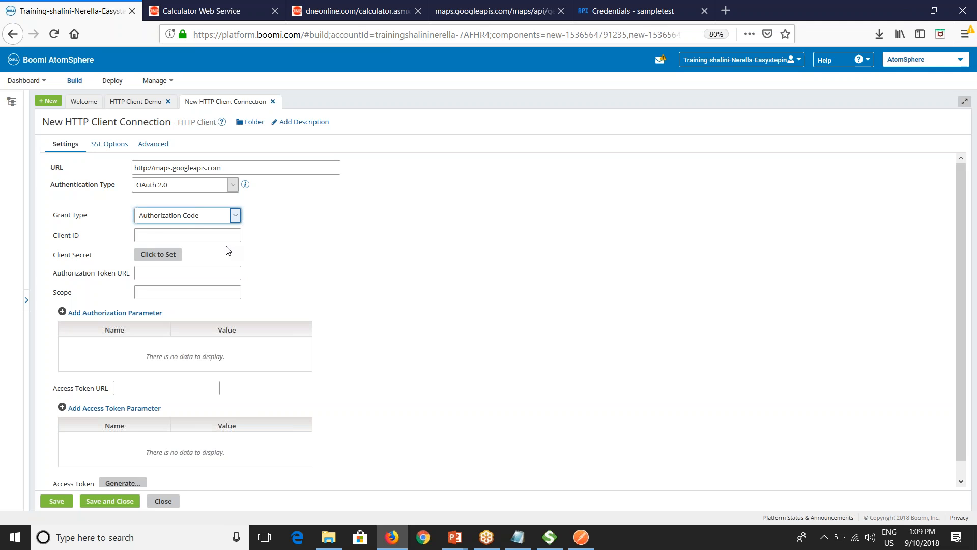
{"action": "left_click", "coordinate": [207, 219]}
{"action": "left_click", "coordinate": [201, 238]}
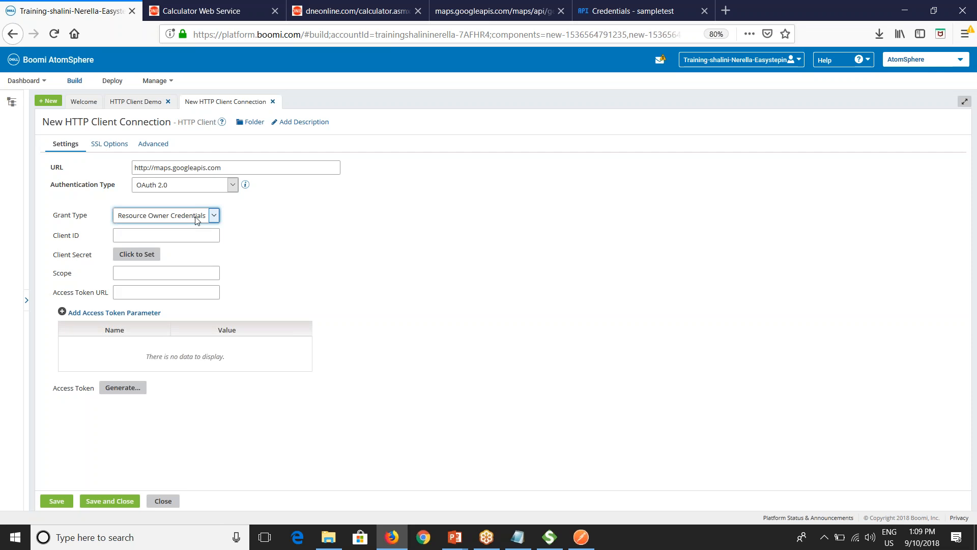
{"action": "left_click", "coordinate": [197, 220]}
{"action": "left_click", "coordinate": [199, 254]}
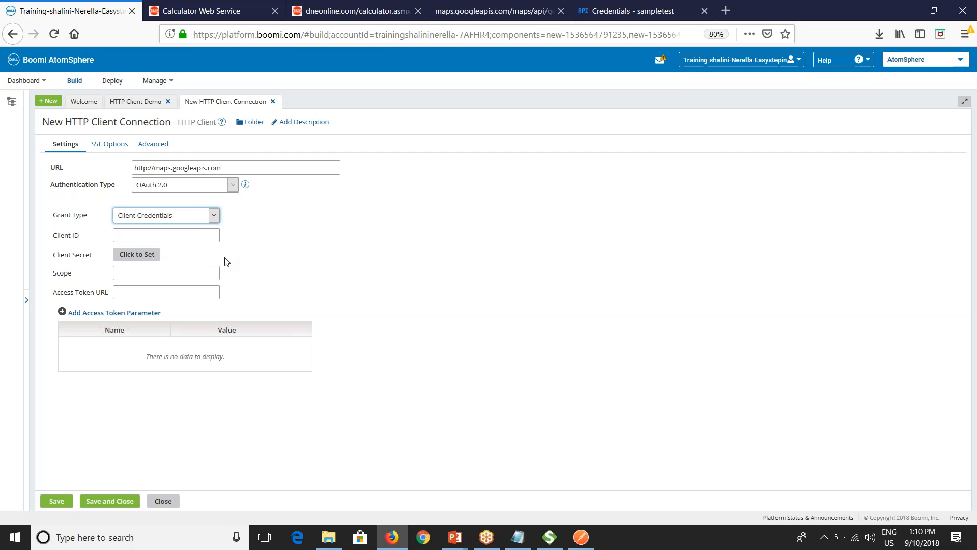
- Set the OAuth 2.0 grant type back to Authorization Code and review its authorization and access token fields
{"action": "left_click", "coordinate": [188, 217]}
{"action": "left_click", "coordinate": [183, 230]}
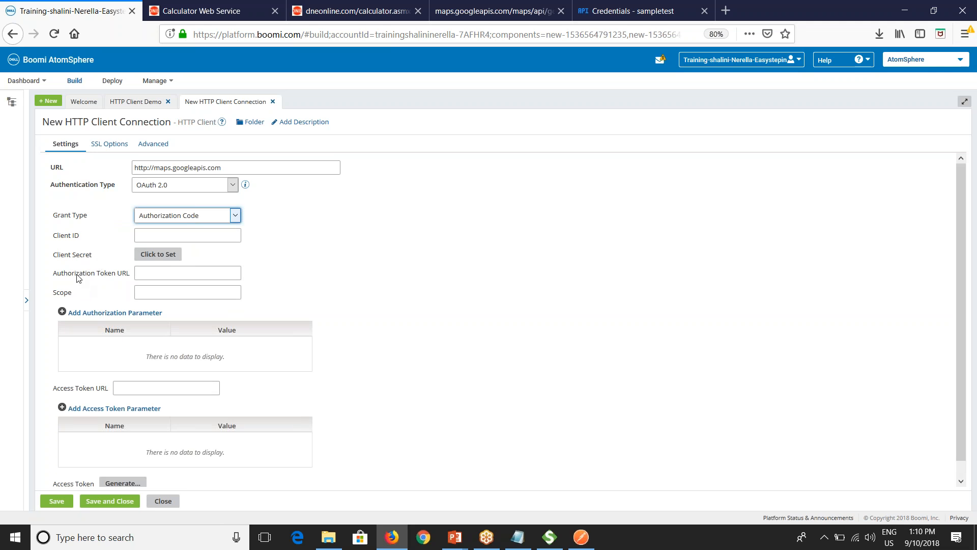
{"action": "left_click_drag", "start_coordinate": [64, 273], "coordinate": [122, 280]}
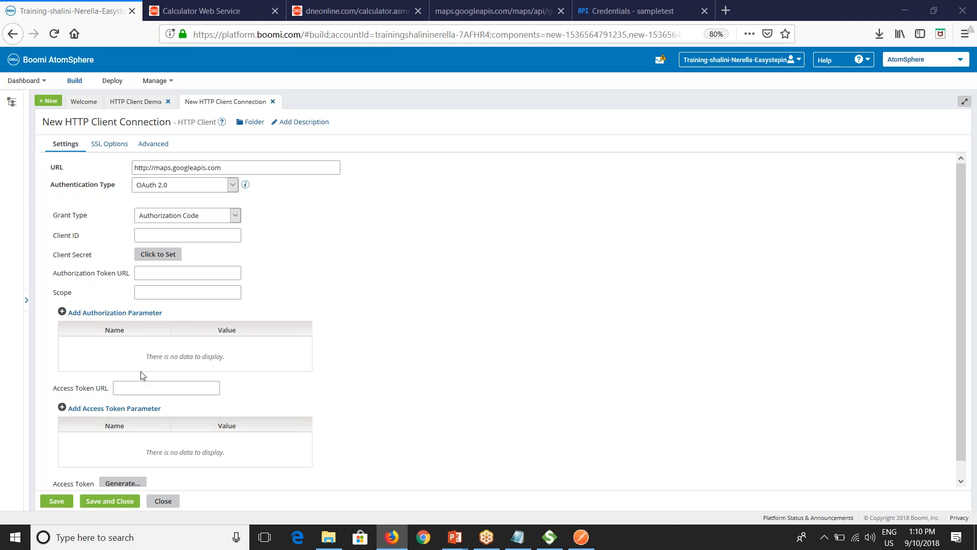
{"action": "left_click_drag", "start_coordinate": [68, 386], "coordinate": [109, 394]}
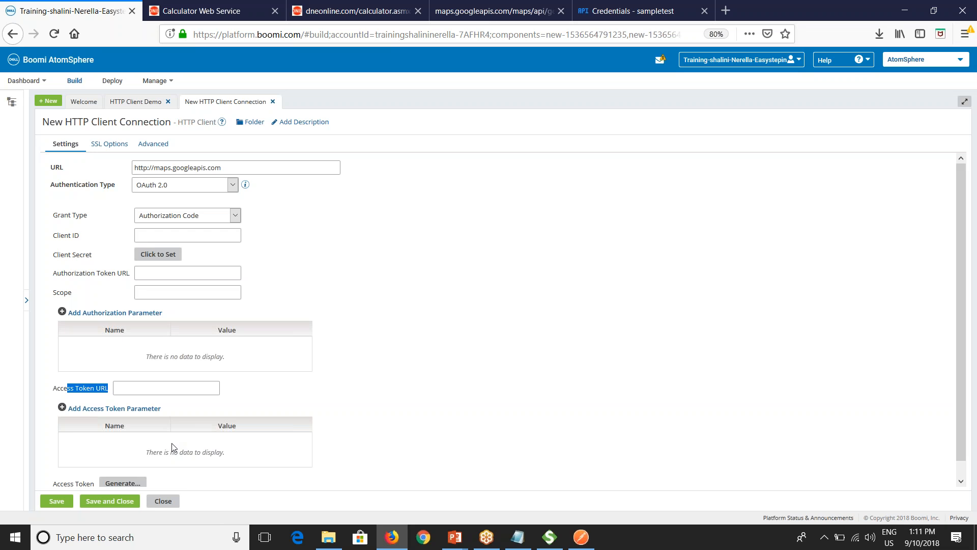
{"action": "scroll", "coordinate": [174, 445], "scroll_direction": "down", "scroll_amount": 1}
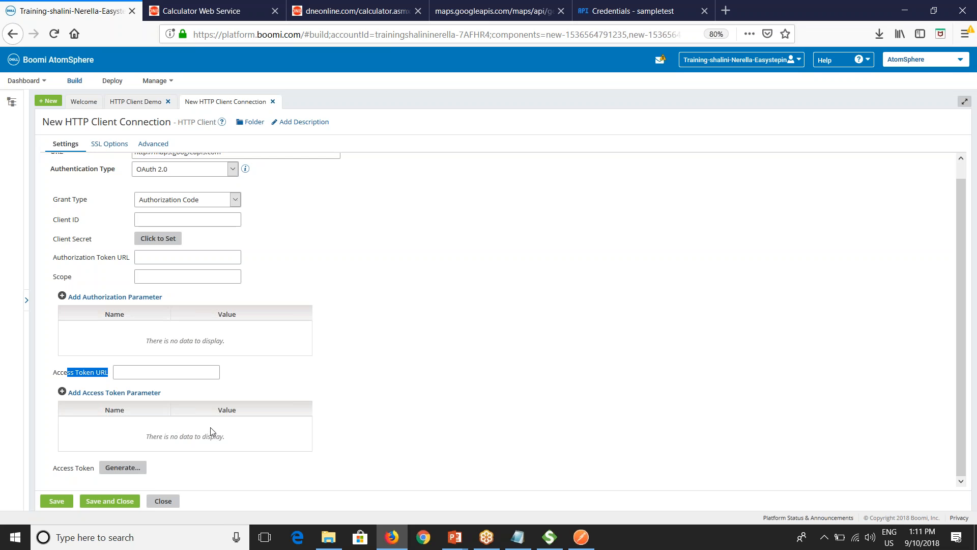
{"action": "scroll", "coordinate": [189, 345], "scroll_direction": "up", "scroll_amount": 1}
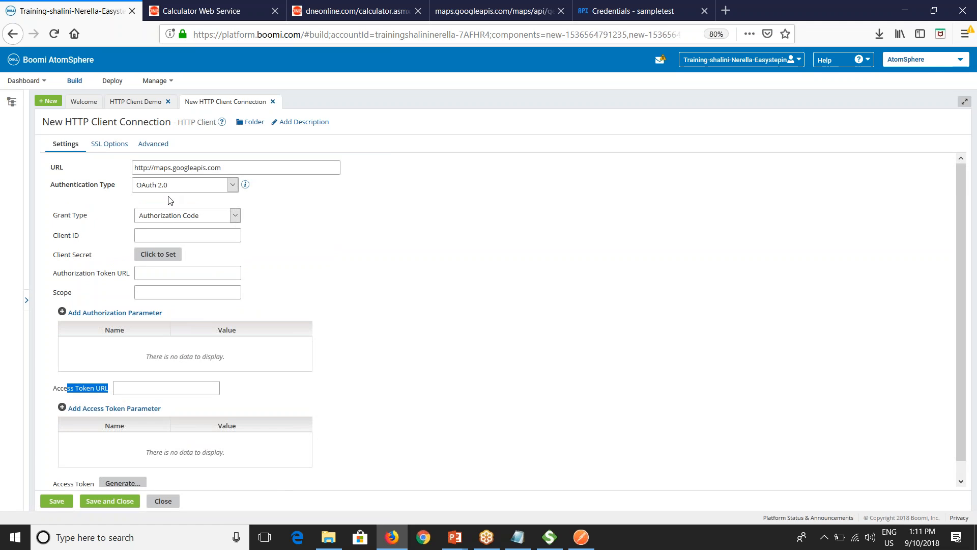
- Set the authentication type to AWS Signature and choose Custom as the Amazon AWS service type
{"action": "left_click", "coordinate": [175, 186]}
{"action": "left_click", "coordinate": [177, 279]}
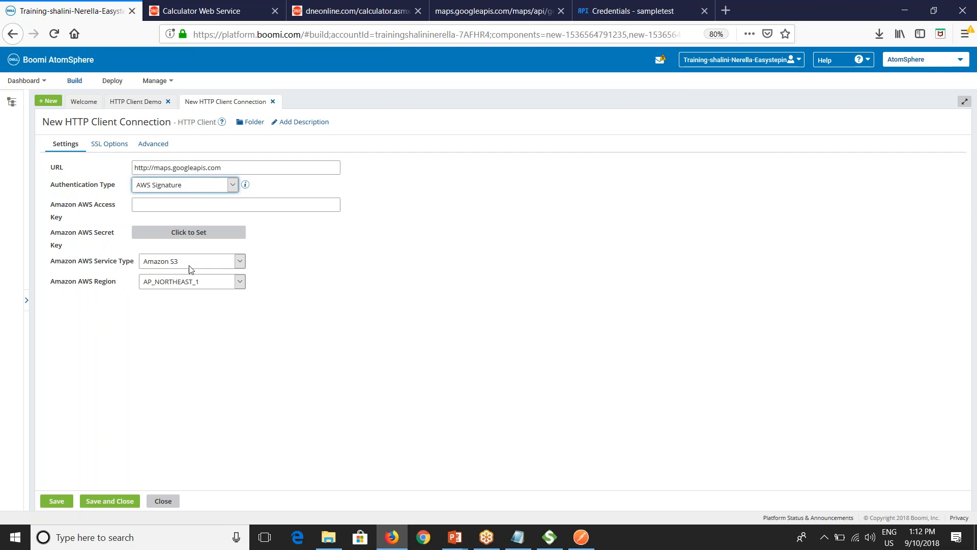
{"action": "left_click", "coordinate": [206, 261]}
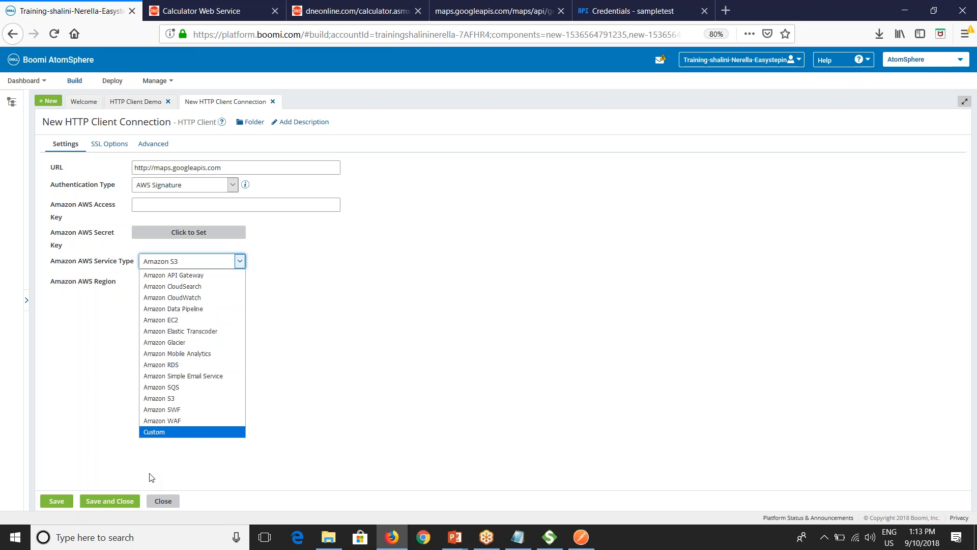
{"action": "left_click", "coordinate": [164, 433]}
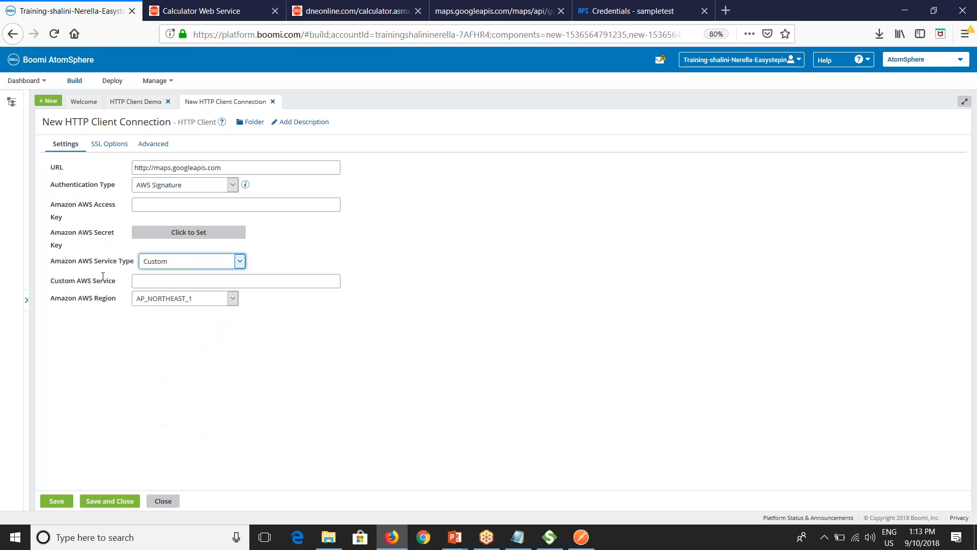
{"action": "left_click", "coordinate": [214, 282]}
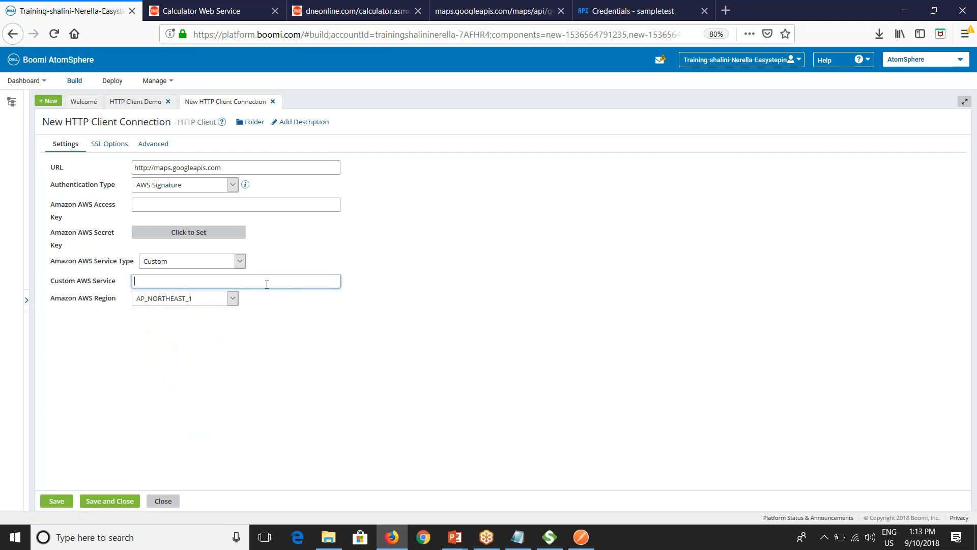
- Set the Amazon AWS region of the connection to Custom
{"action": "left_click_drag", "start_coordinate": [51, 301], "coordinate": [119, 300]}
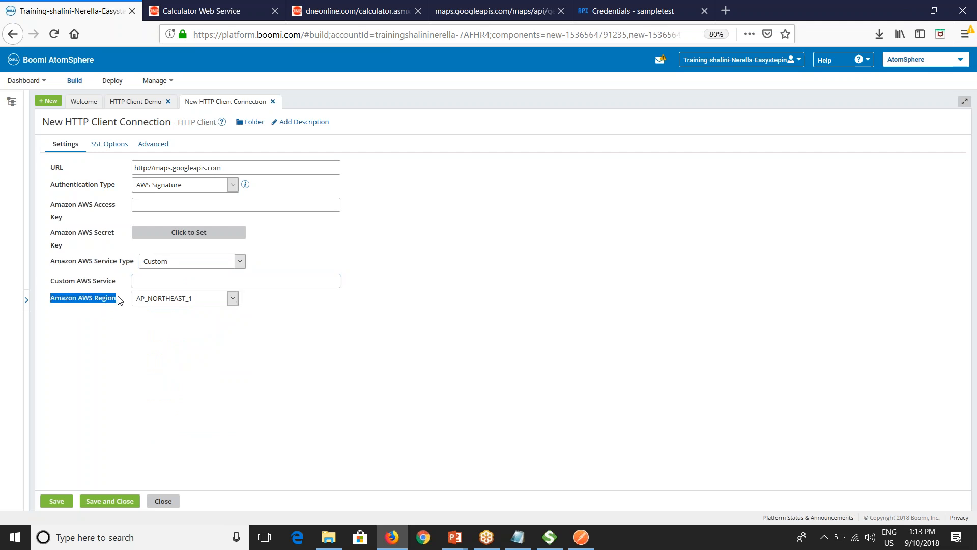
{"action": "left_click", "coordinate": [224, 301]}
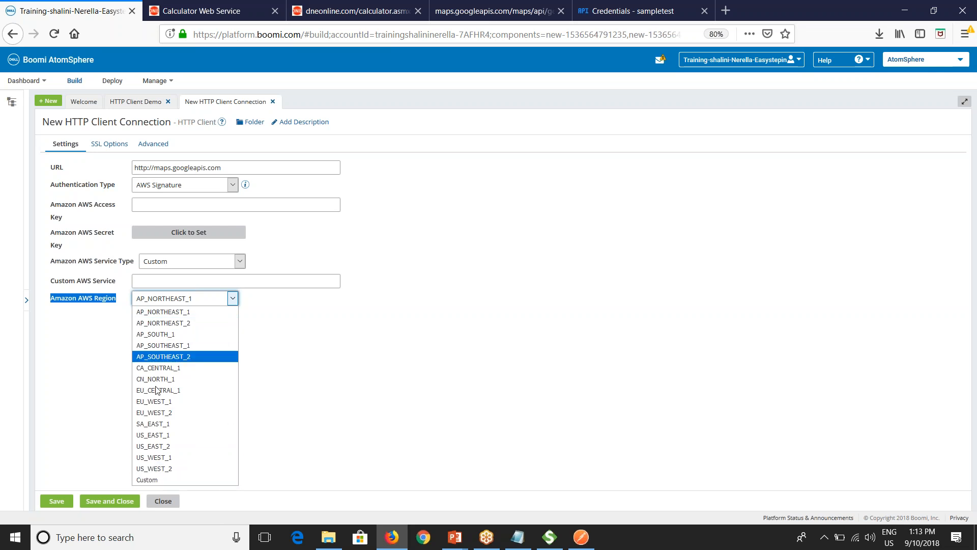
{"action": "left_click", "coordinate": [150, 480]}
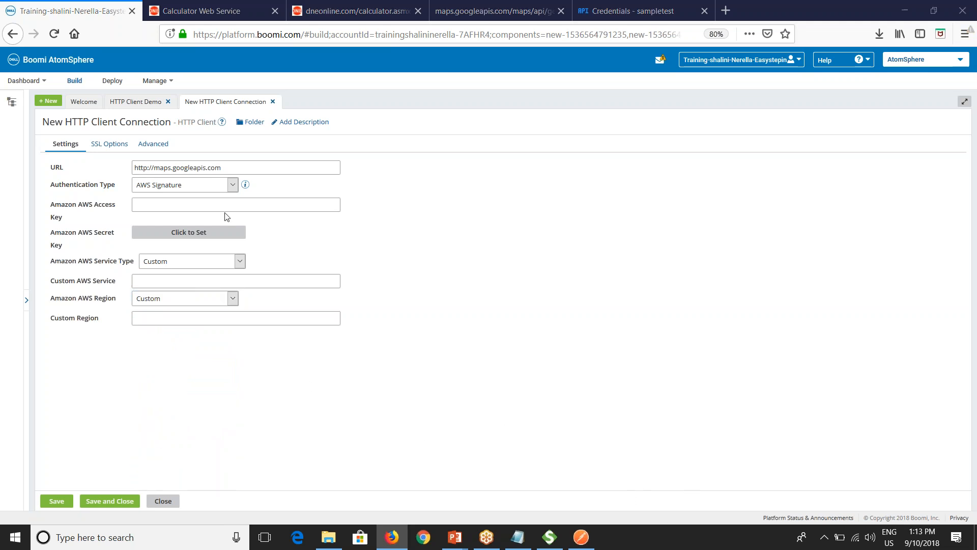
- Set the authentication type of the HTTP client connection to None and review its SSL options
{"action": "left_click", "coordinate": [164, 189]}
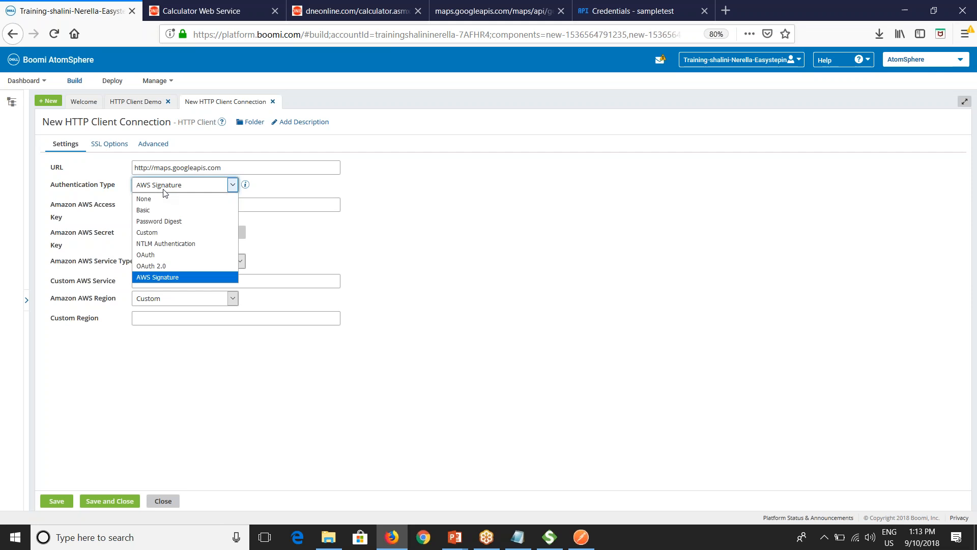
{"action": "left_click", "coordinate": [170, 195]}
{"action": "left_click", "coordinate": [201, 275]}
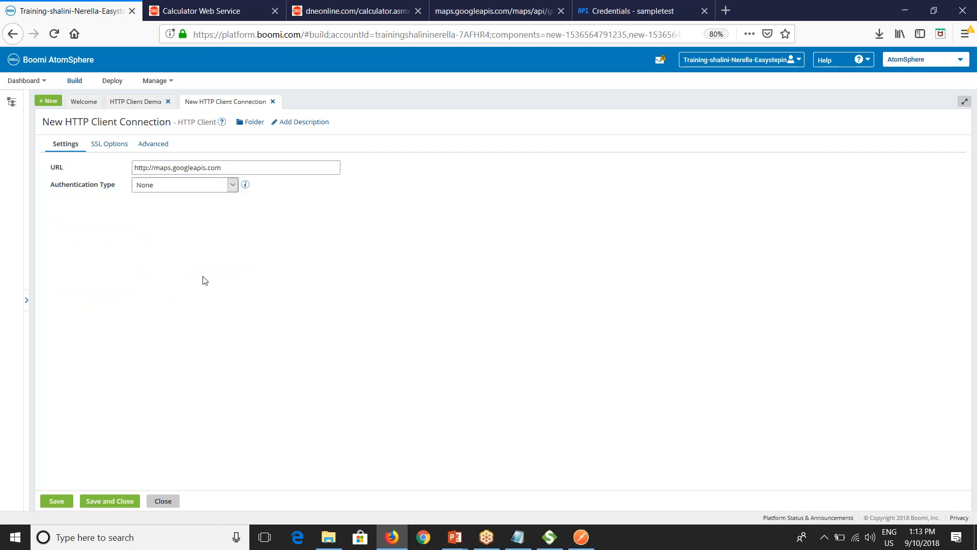
{"action": "left_click", "coordinate": [111, 152]}
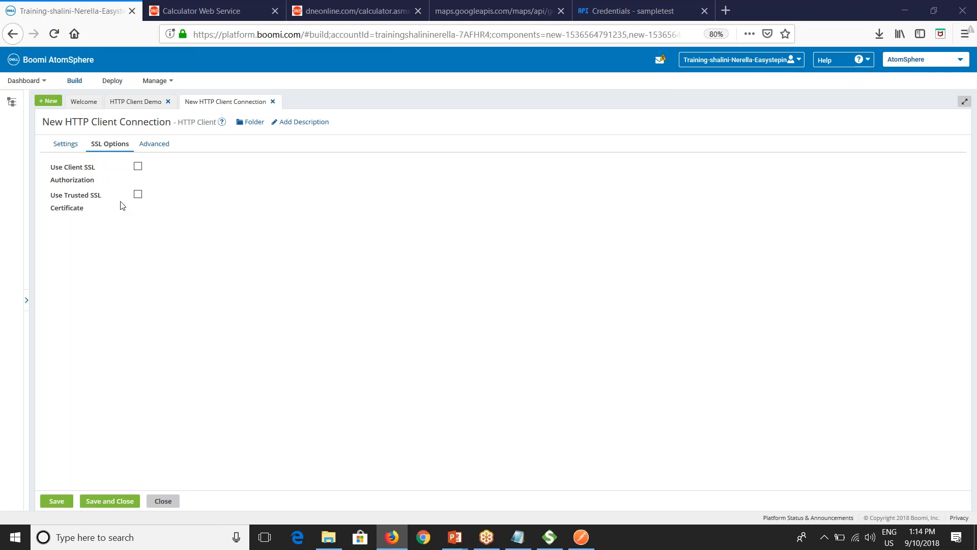
- Try Connector Shape as the cookie scope in the connection's advanced settings, and set the scope to Ignored
{"action": "left_click", "coordinate": [154, 143]}
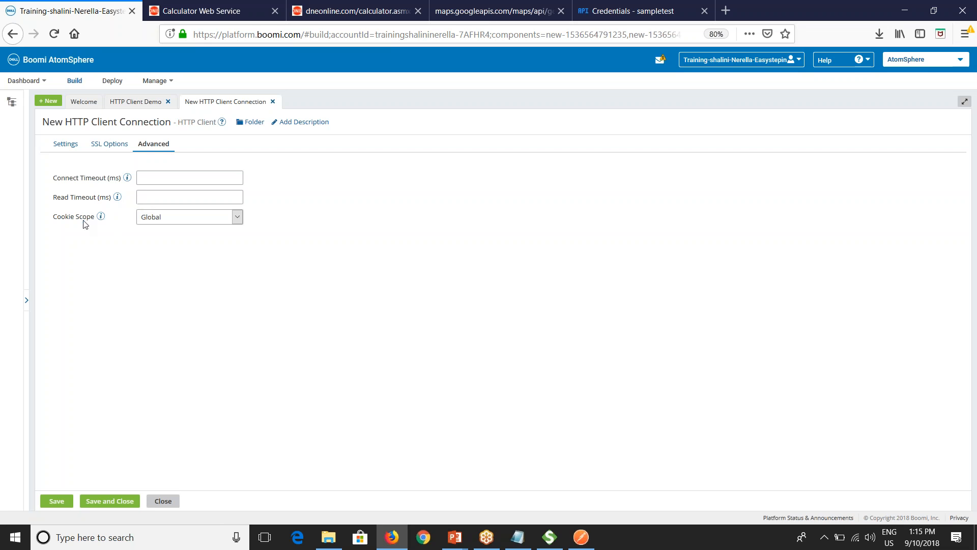
{"action": "left_click", "coordinate": [172, 218]}
{"action": "left_click", "coordinate": [158, 242]}
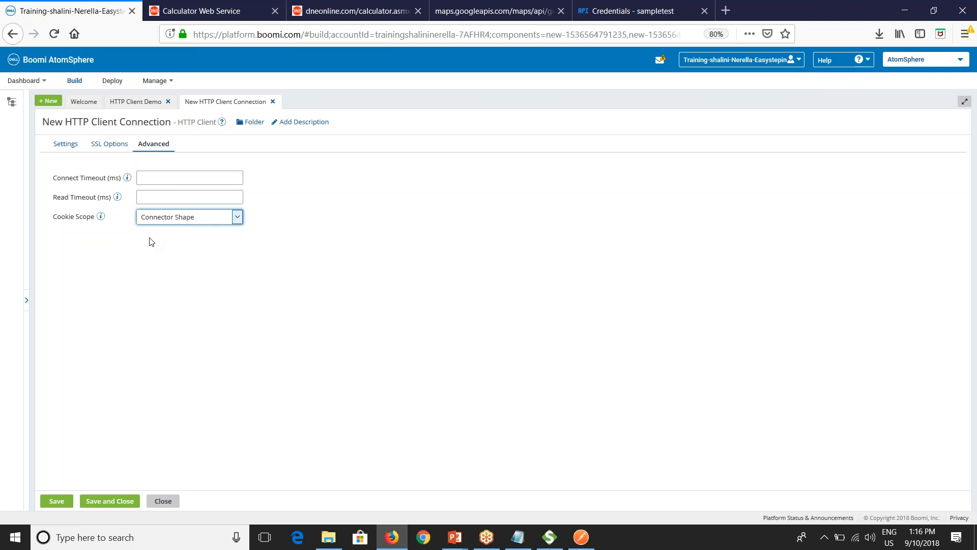
{"action": "left_click", "coordinate": [184, 218]}
{"action": "left_click", "coordinate": [158, 254]}
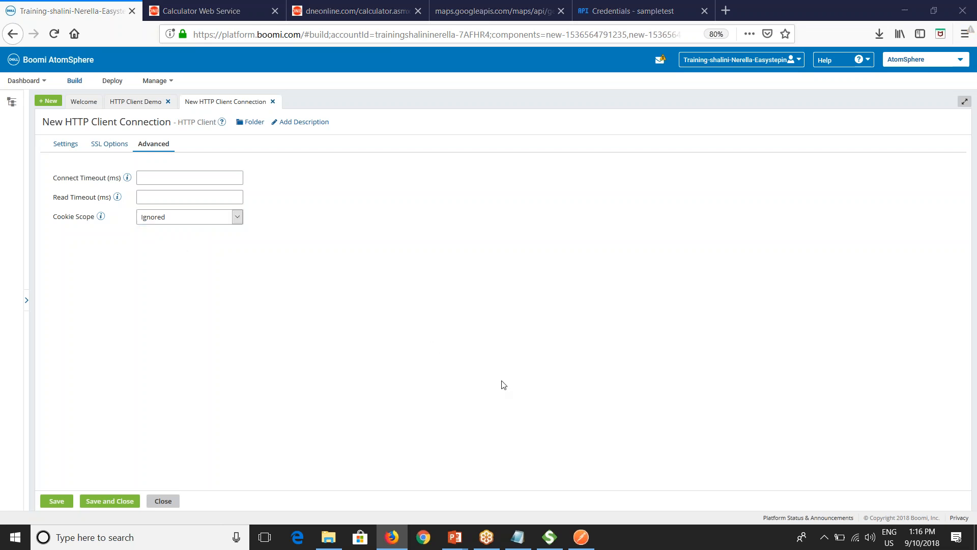
- Try NTLM Authentication as the connection's authentication type and set it back to None
{"action": "left_click", "coordinate": [60, 146]}
{"action": "left_click", "coordinate": [163, 188]}
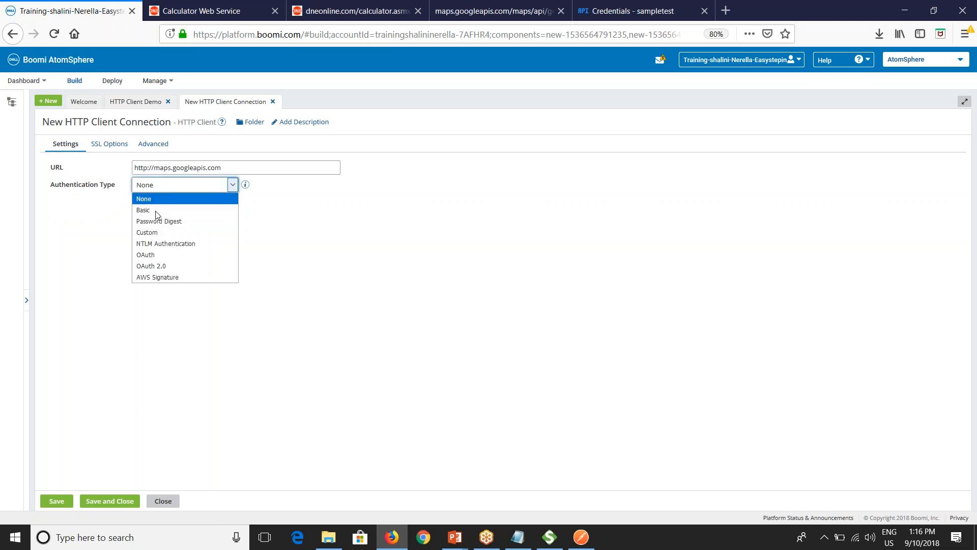
{"action": "left_click", "coordinate": [158, 243]}
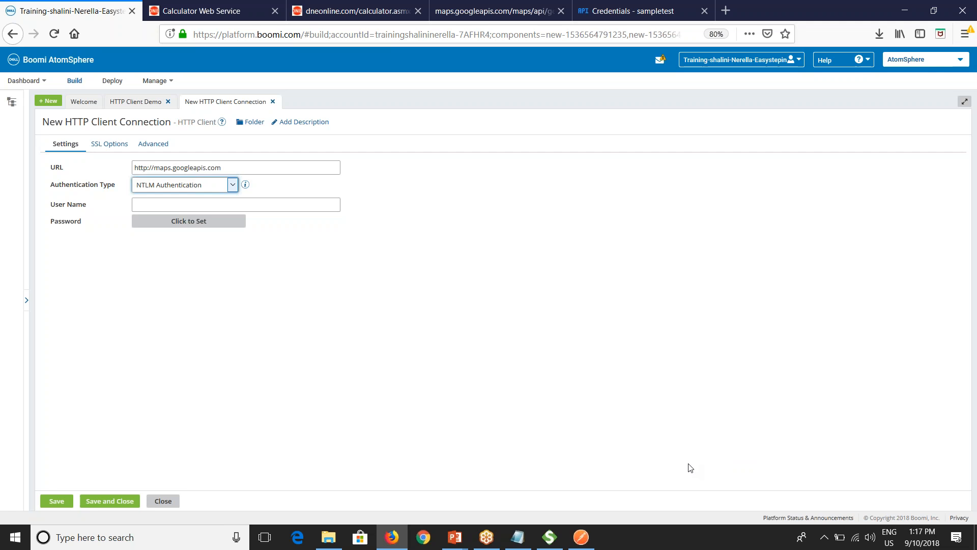
{"action": "left_click", "coordinate": [179, 184]}
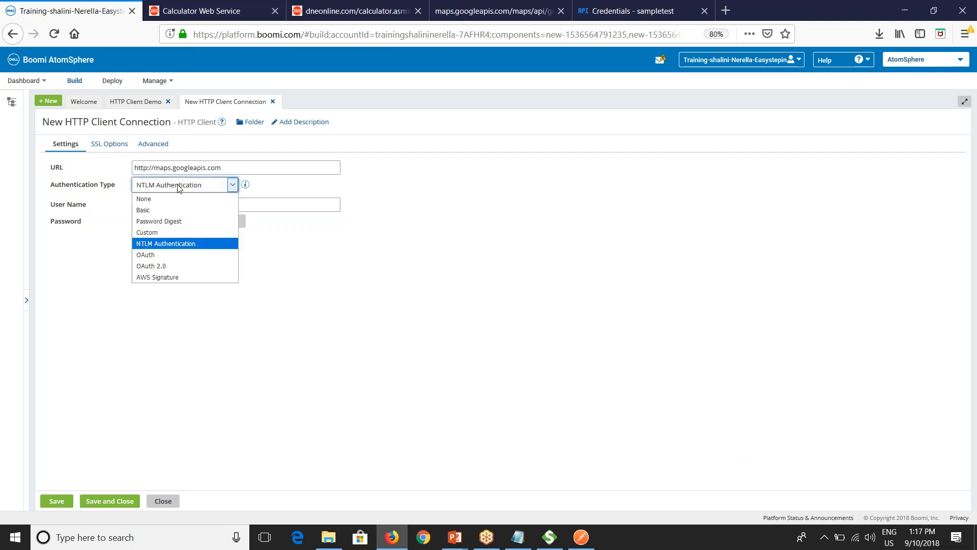
{"action": "left_click", "coordinate": [162, 201]}
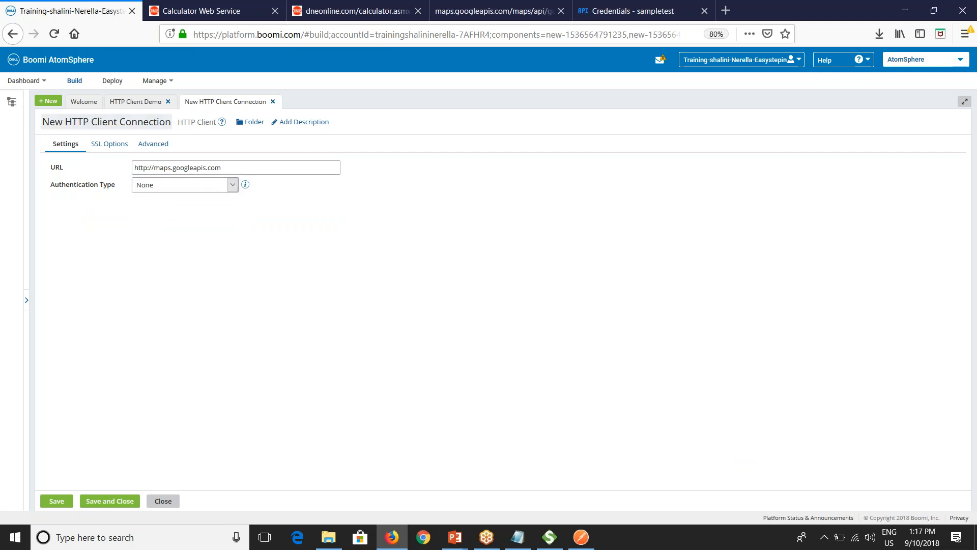
- Rename the connection as Maps HTTP Client Connection, then save and close it
{"action": "left_click", "coordinate": [57, 120]}
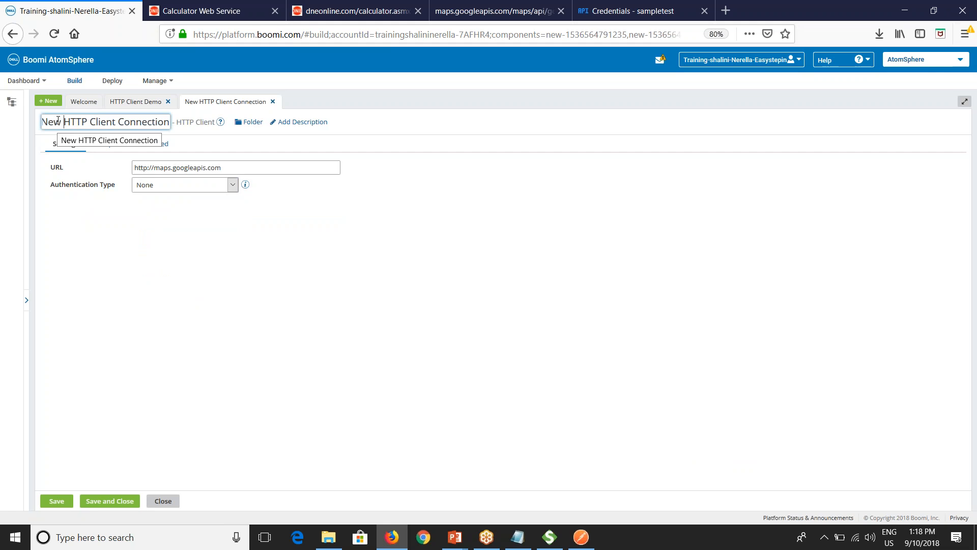
{"action": "key", "text": "BackSpace"}
{"action": "key", "text": "BackSpace"}
{"action": "key", "text": "BackSpace"}
{"action": "key", "text": "BackSpace"}
{"action": "type", "text": "Maps"}
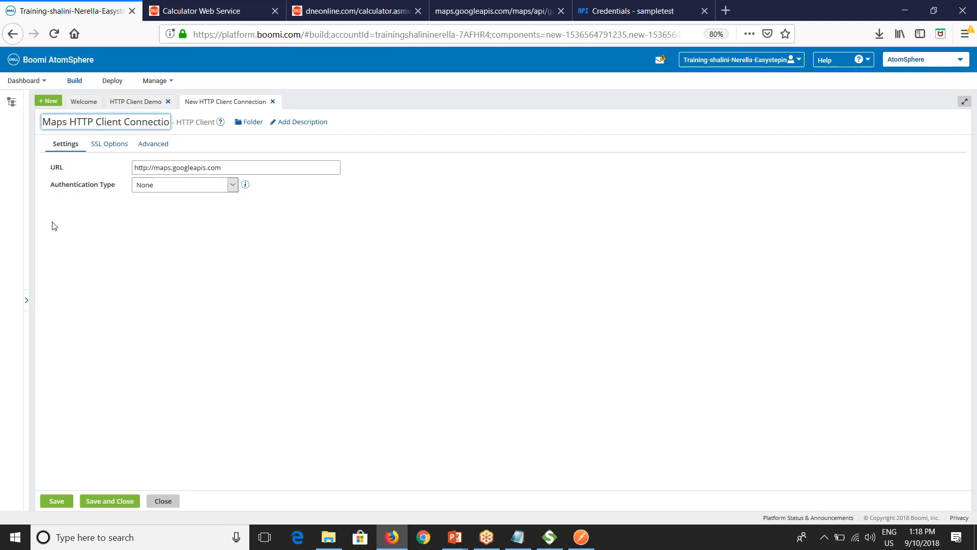
{"action": "key", "text": "Return"}
{"action": "left_click", "coordinate": [117, 502]}
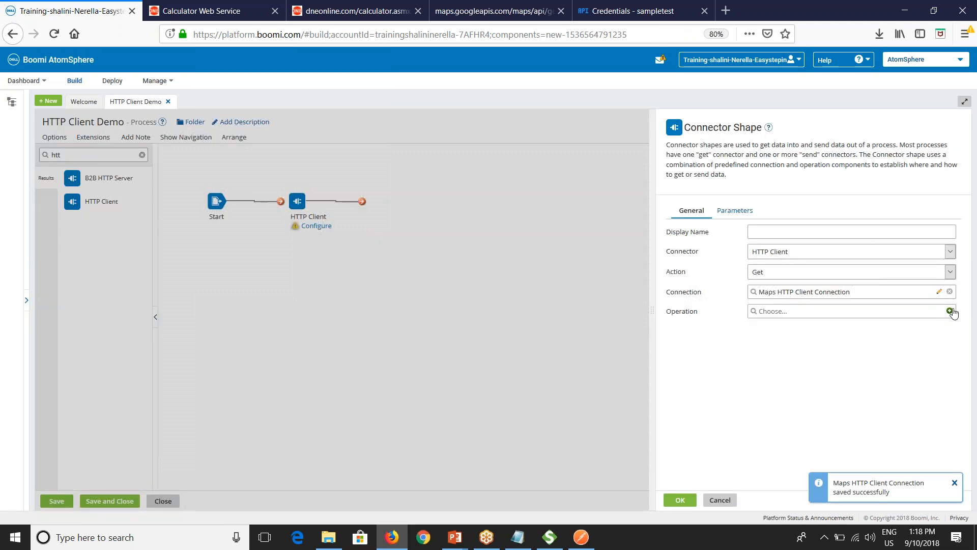
- Create a new operation for the HTTP Client connector and name it Maps HTTP Client Connector Operation
{"action": "left_click", "coordinate": [950, 310]}
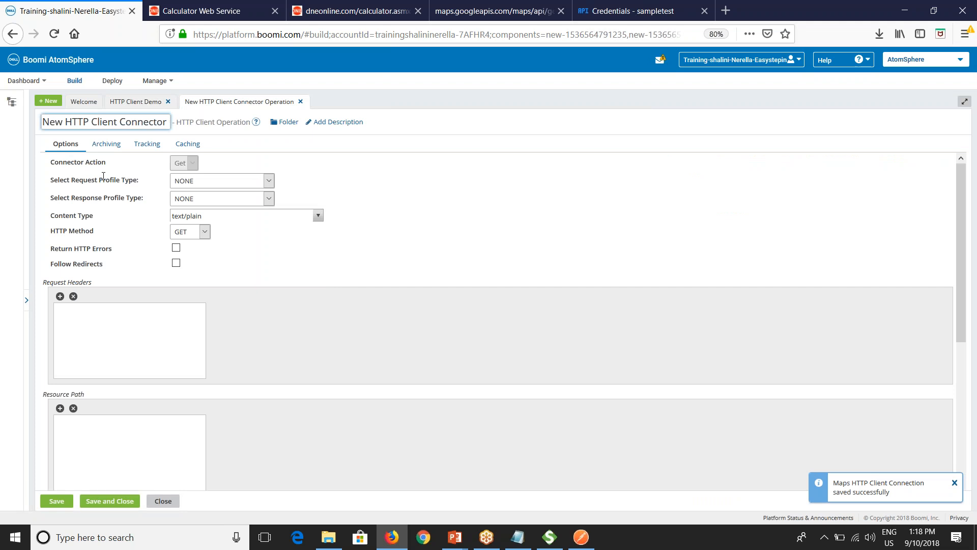
{"action": "double_click", "coordinate": [60, 122]}
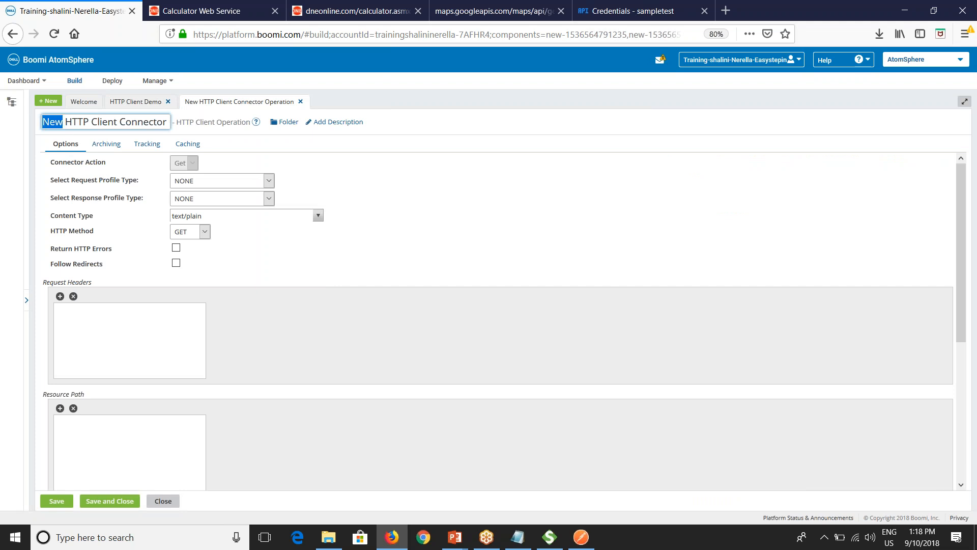
{"action": "type", "text": "Maps"}
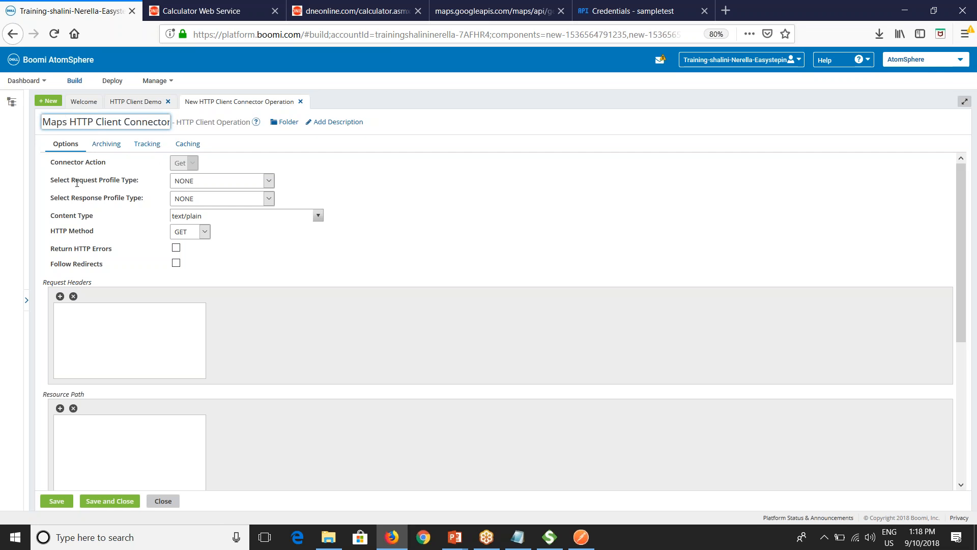
- Review the available request and response profile types, content types and HTTP methods of the operation
{"action": "left_click", "coordinate": [194, 181]}
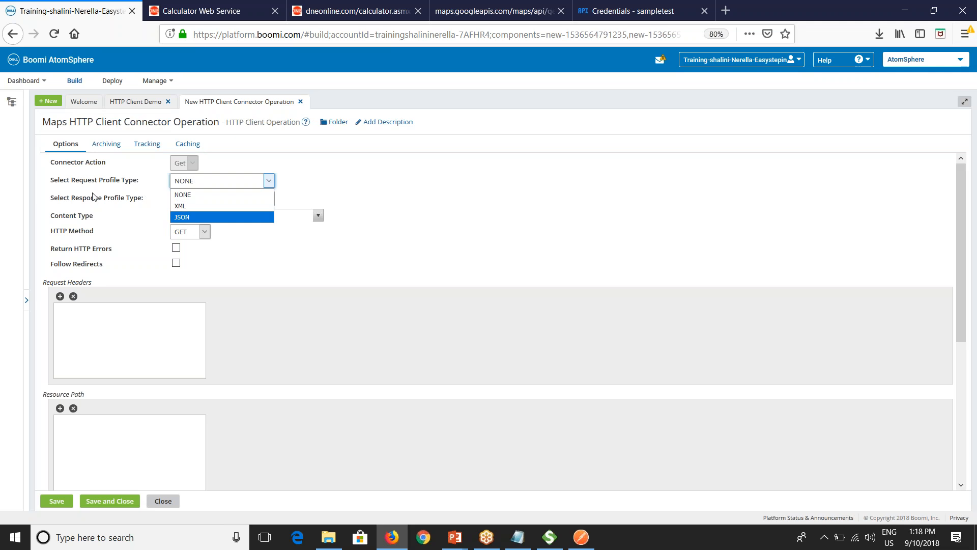
{"action": "left_click", "coordinate": [98, 201]}
{"action": "left_click", "coordinate": [209, 201]}
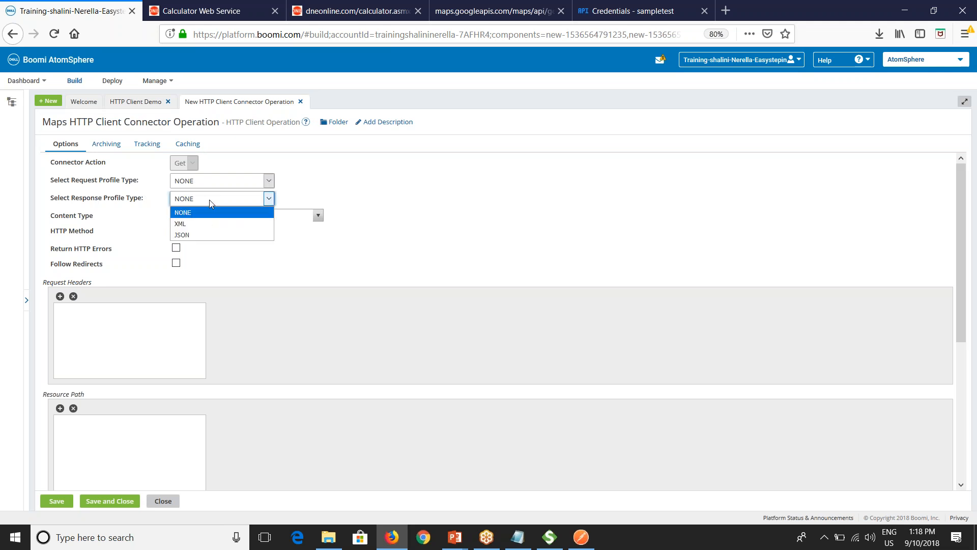
{"action": "left_click", "coordinate": [136, 212]}
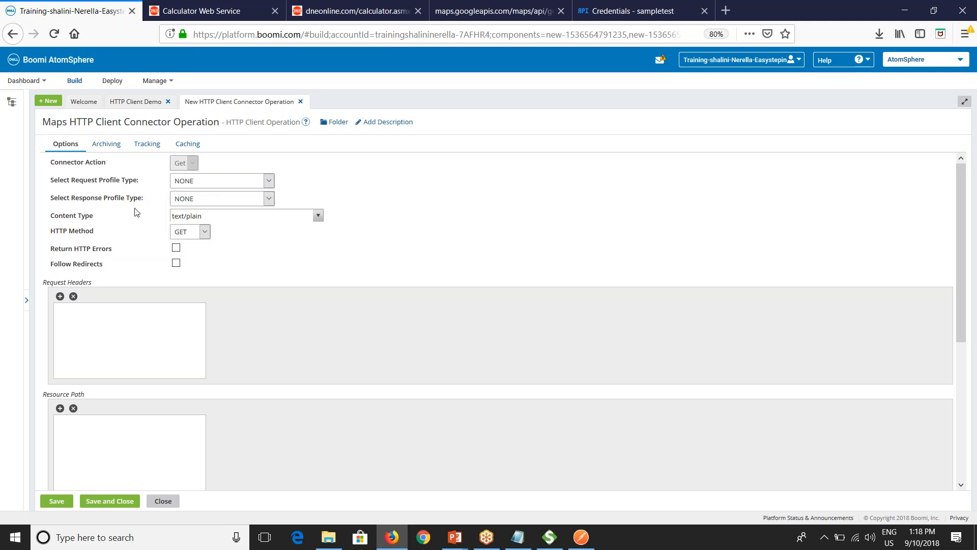
{"action": "left_click", "coordinate": [205, 214]}
{"action": "left_click", "coordinate": [318, 215]}
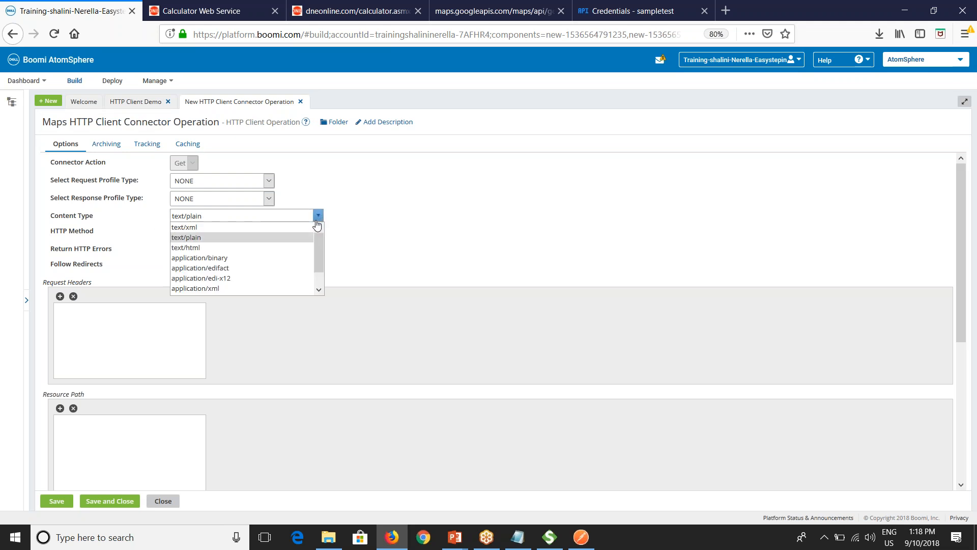
{"action": "scroll", "coordinate": [218, 279], "scroll_direction": "down", "scroll_amount": 2}
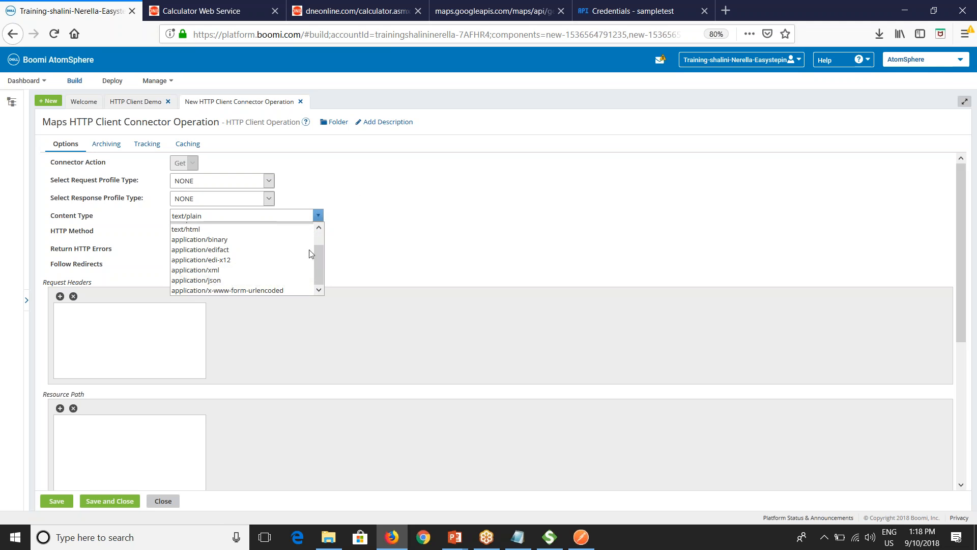
{"action": "left_click", "coordinate": [396, 255]}
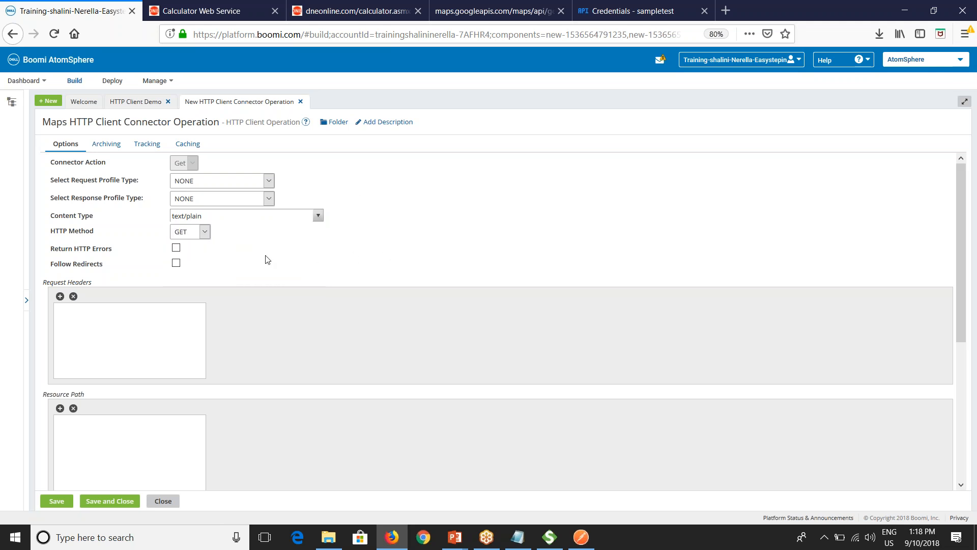
{"action": "left_click", "coordinate": [178, 233]}
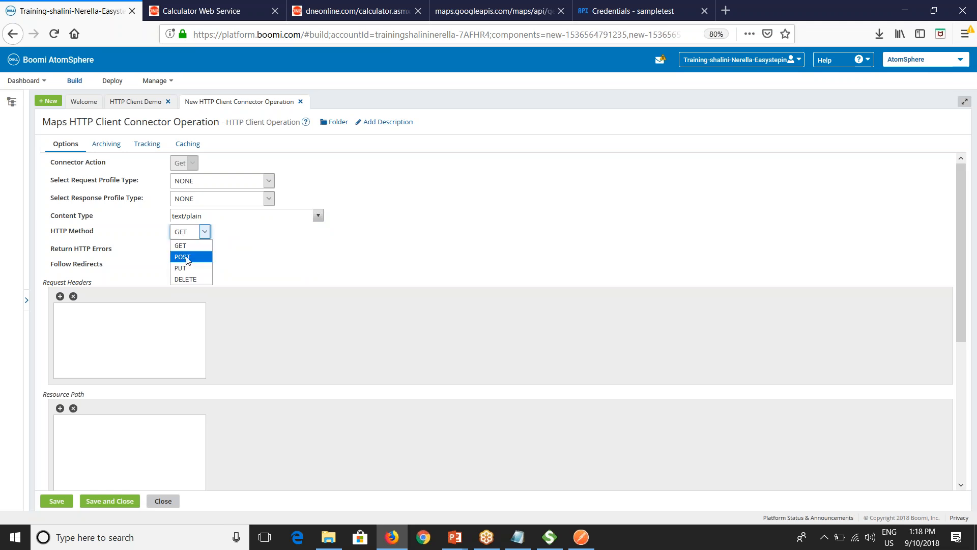
{"action": "left_click", "coordinate": [248, 248]}
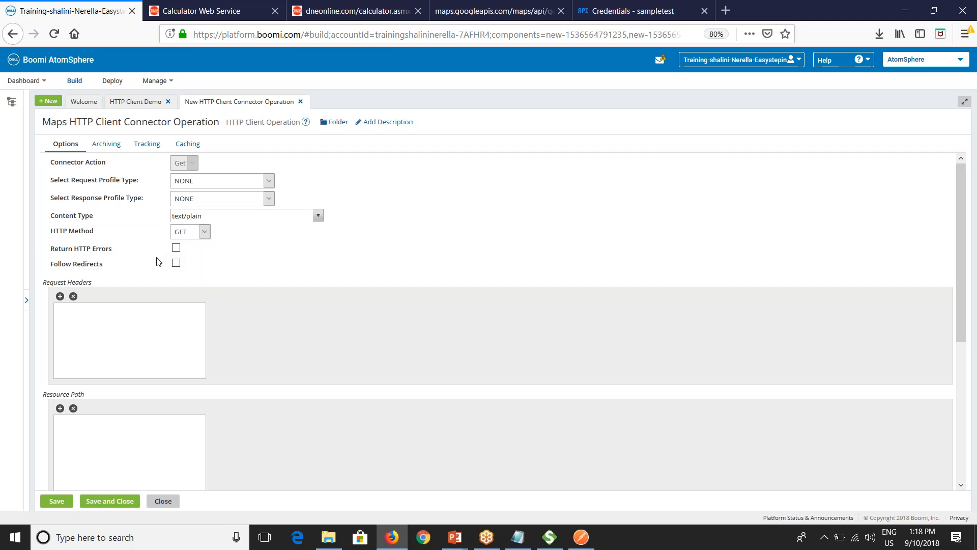
- Try the Follow Redirects option of the operation and leave it disabled
{"action": "left_click", "coordinate": [176, 263]}
{"action": "left_click", "coordinate": [176, 264]}
{"action": "left_click", "coordinate": [176, 262]}
{"action": "left_click", "coordinate": [176, 264]}
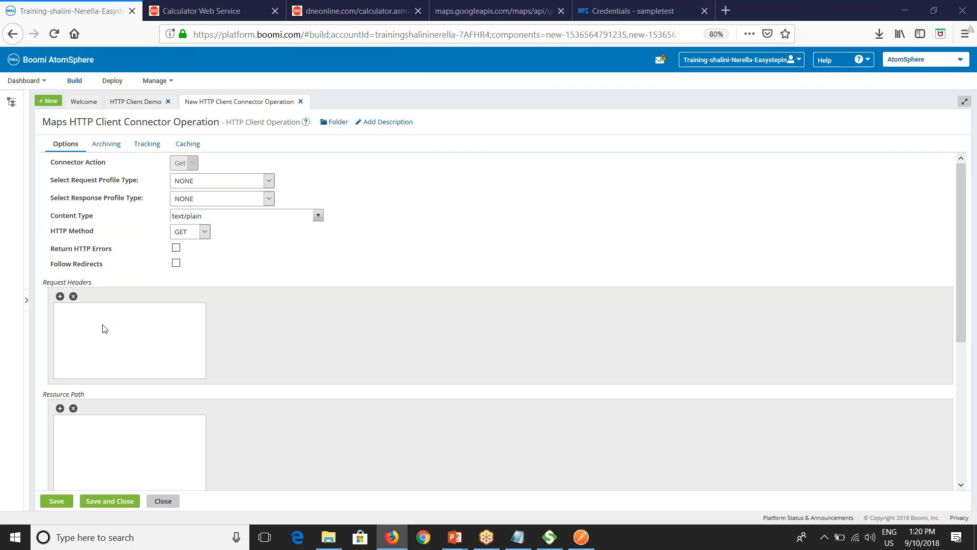
- Check the URL stored in Maps HTTP Client Connection and return to the operation's resource path settings
{"action": "scroll", "coordinate": [109, 351], "scroll_direction": "down", "scroll_amount": 3}
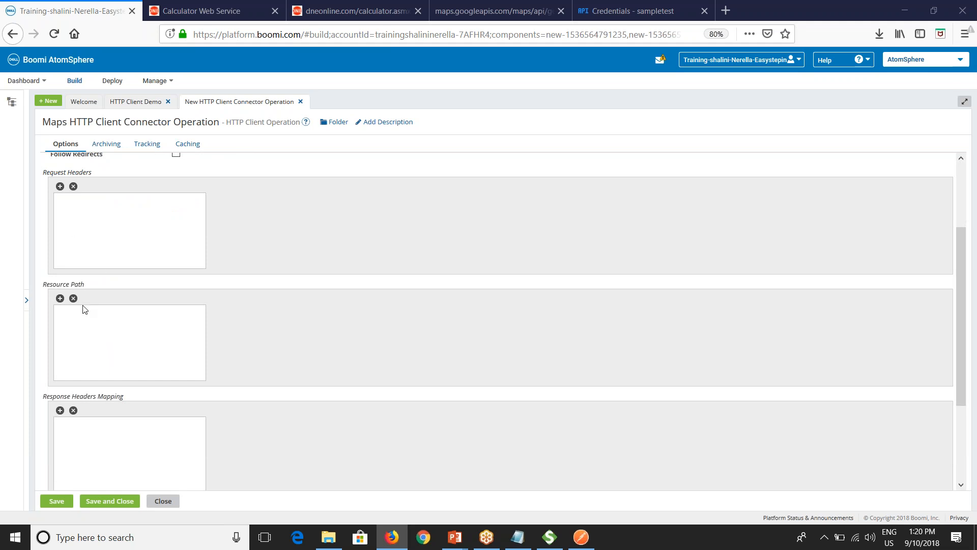
{"action": "left_click", "coordinate": [135, 101]}
{"action": "left_click", "coordinate": [939, 291]}
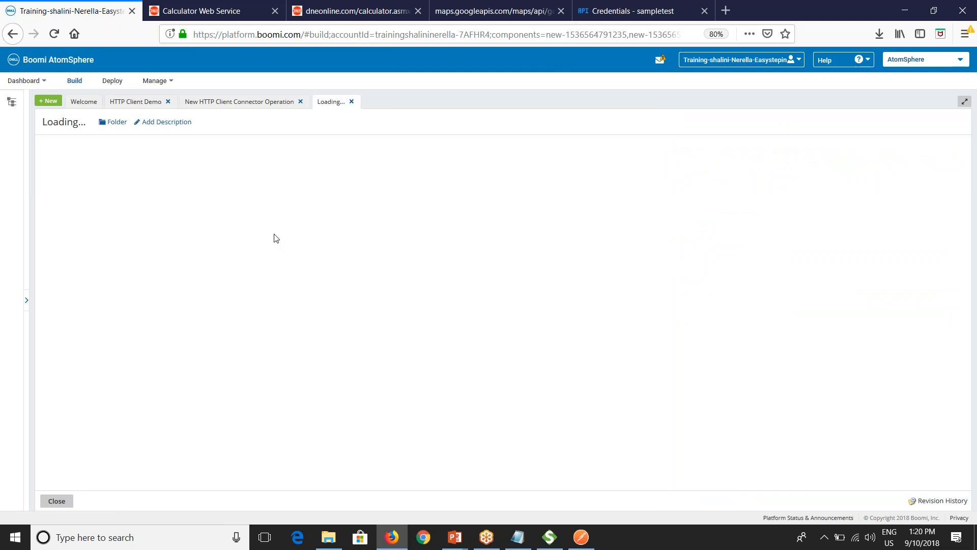
{"action": "left_click_drag", "start_coordinate": [224, 167], "coordinate": [136, 183]}
{"action": "left_click", "coordinate": [241, 105]}
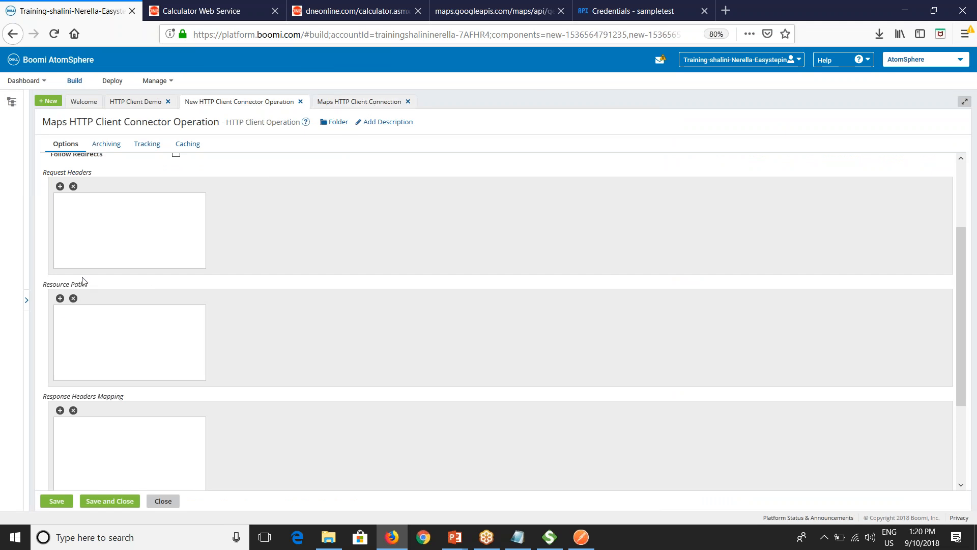
- Add the resource path item maps/api/geocode/ to the operation, copying the path from the request URL in Postman
{"action": "left_click", "coordinate": [60, 299]}
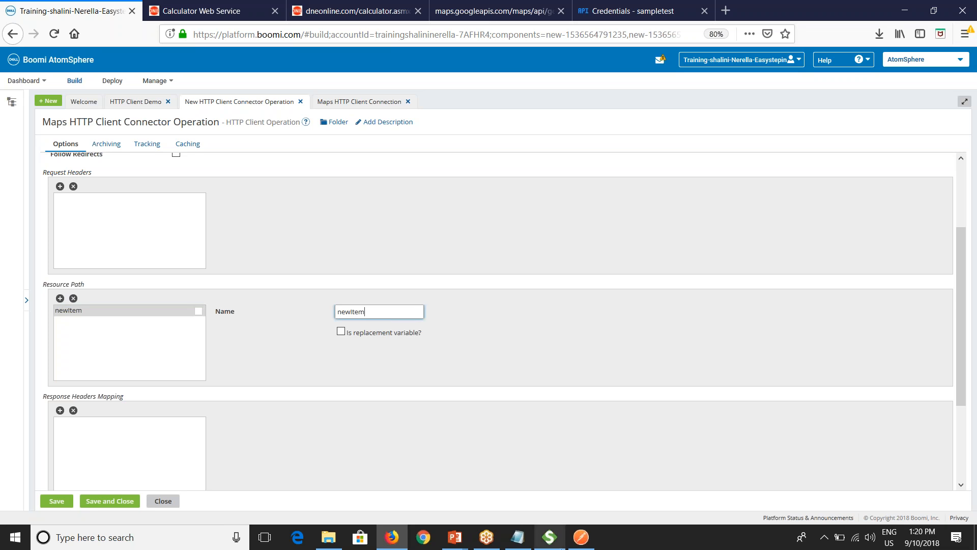
{"action": "left_click", "coordinate": [581, 537]}
{"action": "left_click_drag", "start_coordinate": [284, 116], "coordinate": [454, 119]}
{"action": "key", "text": "ctrl+c"}
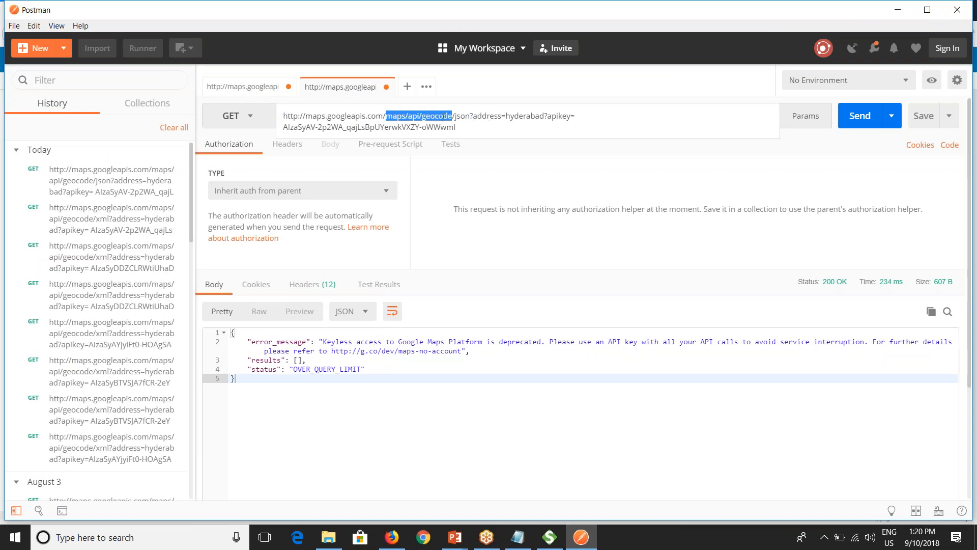
{"action": "key", "text": "alt+Tab"}
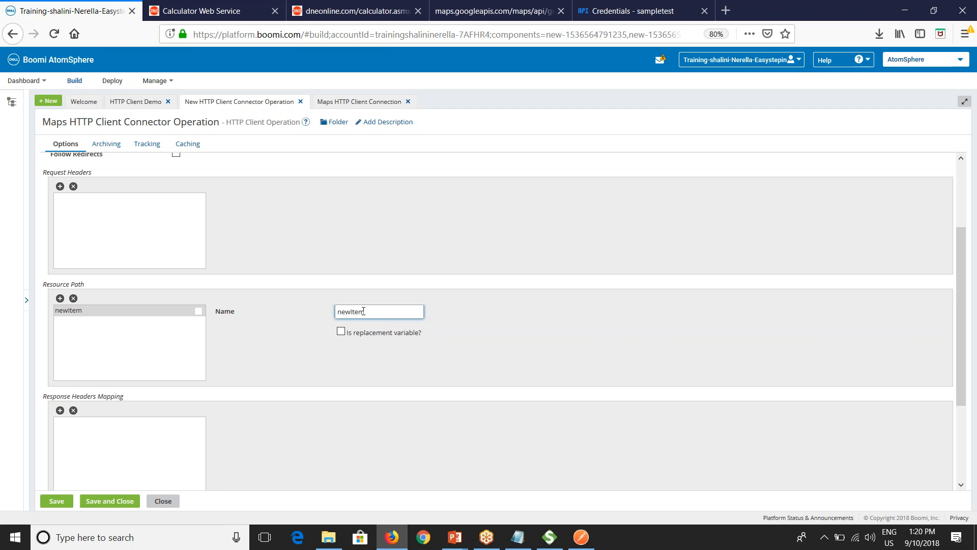
{"action": "left_click_drag", "start_coordinate": [397, 309], "coordinate": [301, 314]}
{"action": "key", "text": "ctrl+v"}
{"action": "type", "text": "/"}
- Check the json segment of the Postman request URL and add a resource path item named format as a replacement variable
{"action": "key", "text": "alt+Tab"}
{"action": "left_click", "coordinate": [466, 116]}
{"action": "double_click", "coordinate": [466, 117]}
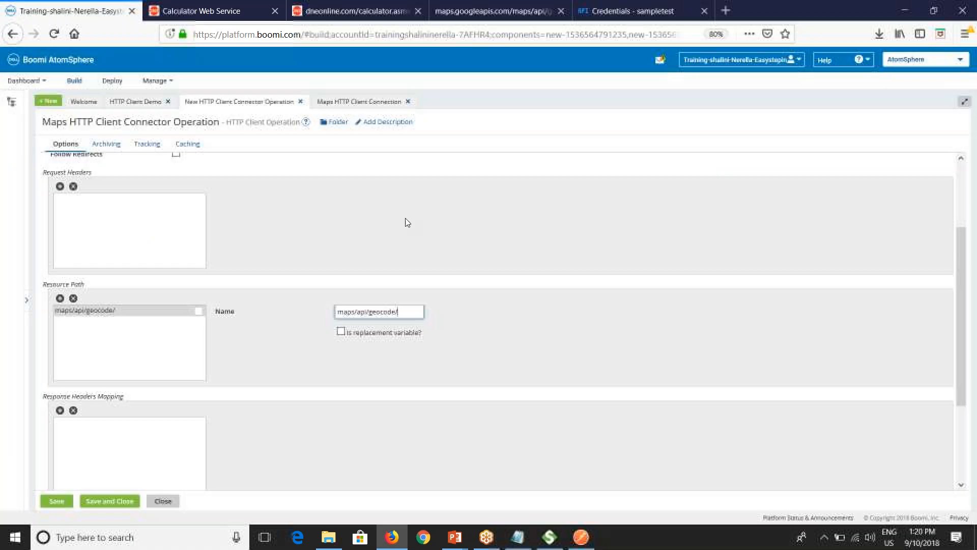
{"action": "key", "text": "alt+Tab"}
{"action": "left_click", "coordinate": [60, 298]}
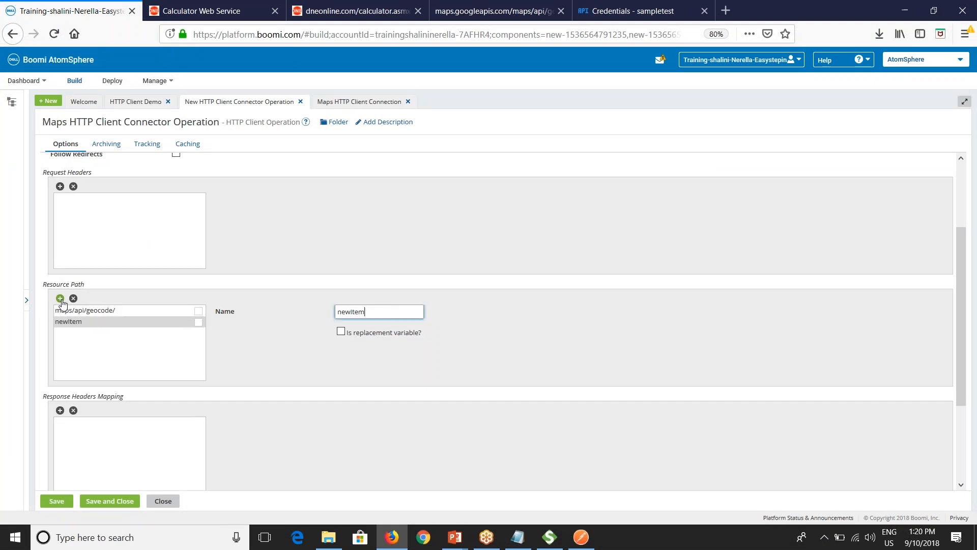
{"action": "left_click_drag", "start_coordinate": [376, 309], "coordinate": [312, 305]}
{"action": "type", "text": "formzt"}
{"action": "key", "text": "BackSpace"}
{"action": "key", "text": "BackSpace"}
{"action": "type", "text": "at"}
{"action": "left_click", "coordinate": [341, 331]}
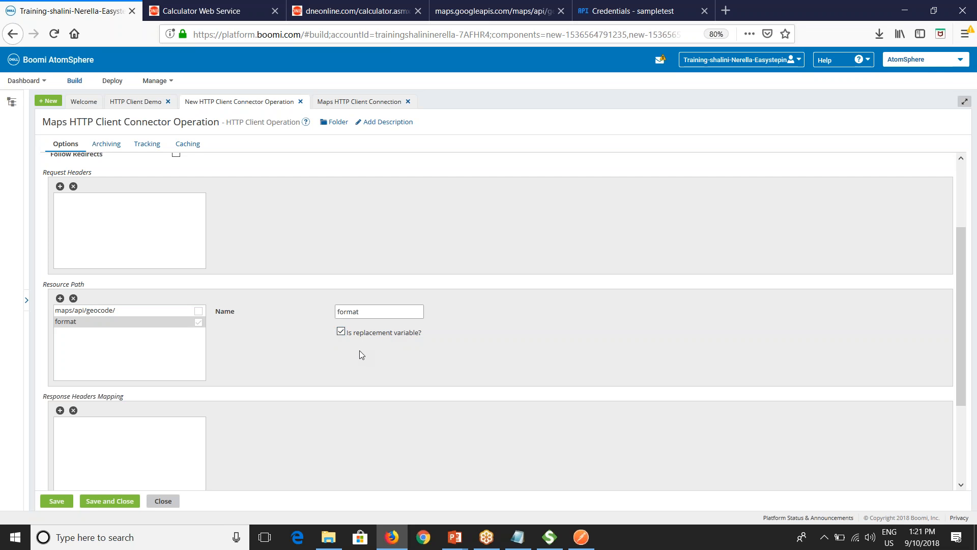
{"action": "left_click", "coordinate": [220, 333]}
- Add a resource path item named ?address= to the operation, copying the text from the request URL in Postman
{"action": "left_click", "coordinate": [60, 298]}
{"action": "key", "text": "alt+Tab"}
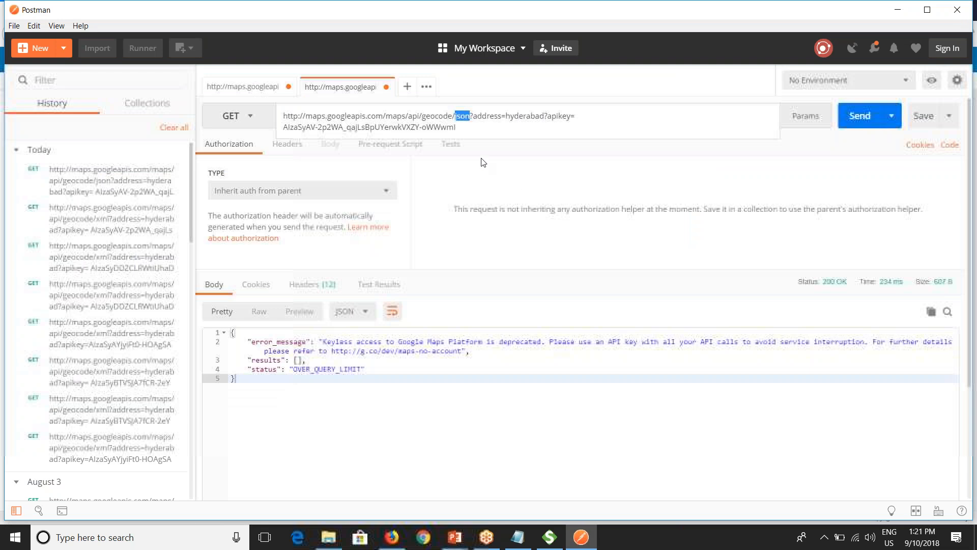
{"action": "left_click", "coordinate": [478, 116]}
{"action": "left_click_drag", "start_coordinate": [470, 117], "coordinate": [506, 116]}
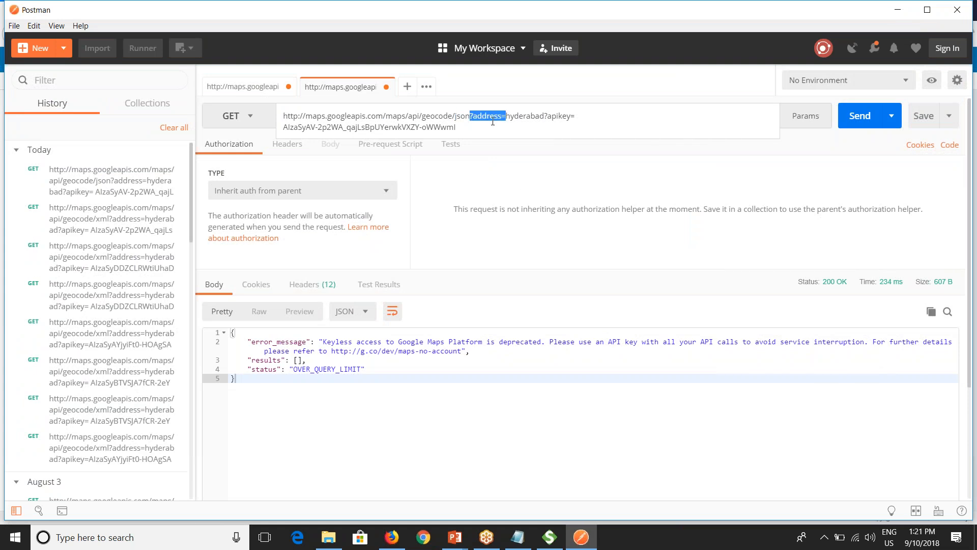
{"action": "key", "text": "ctrl+c"}
{"action": "key", "text": "alt+Tab"}
{"action": "key", "text": "ctrl+v"}
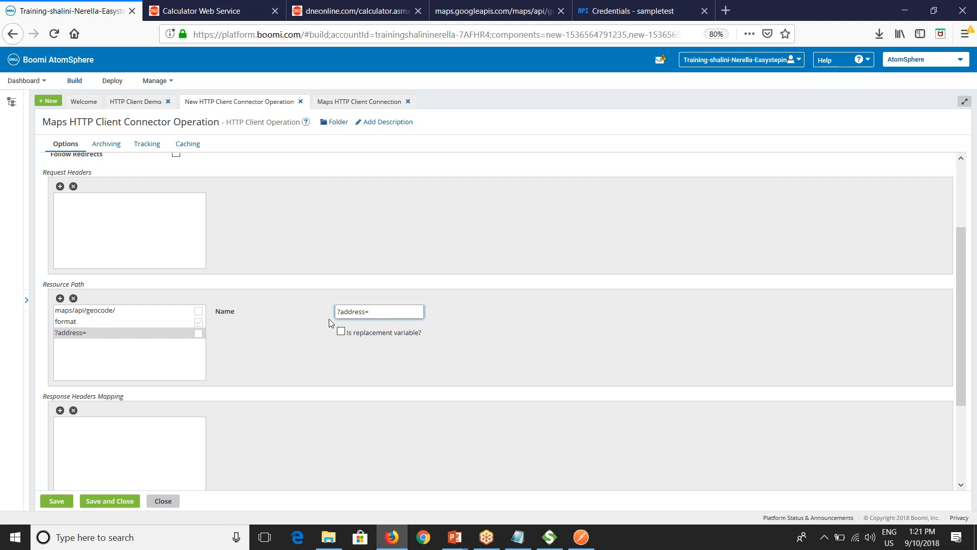
- Check the hyderabad segment of the Postman URL and add a resource path item named address as a replacement variable
{"action": "key", "text": "alt+Tab"}
{"action": "double_click", "coordinate": [505, 121]}
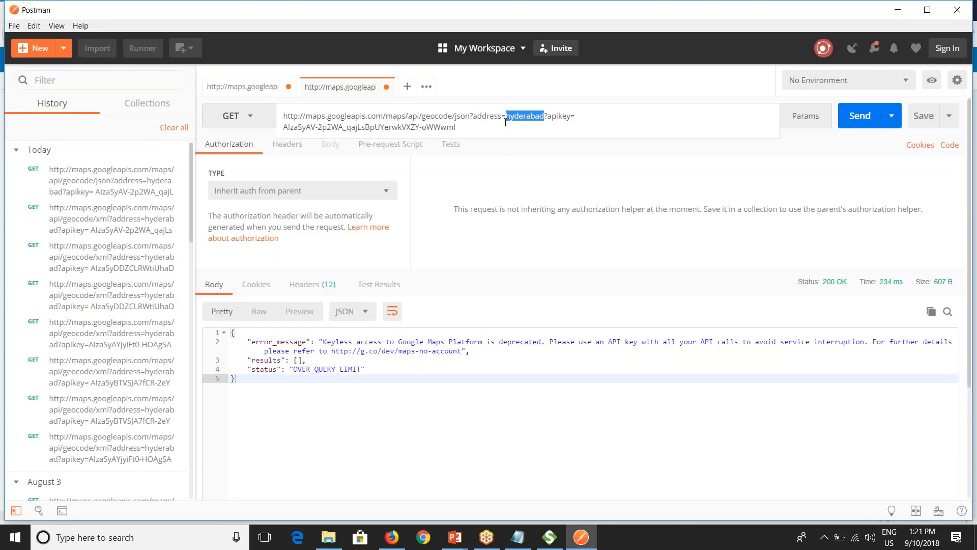
{"action": "key", "text": "alt+Tab"}
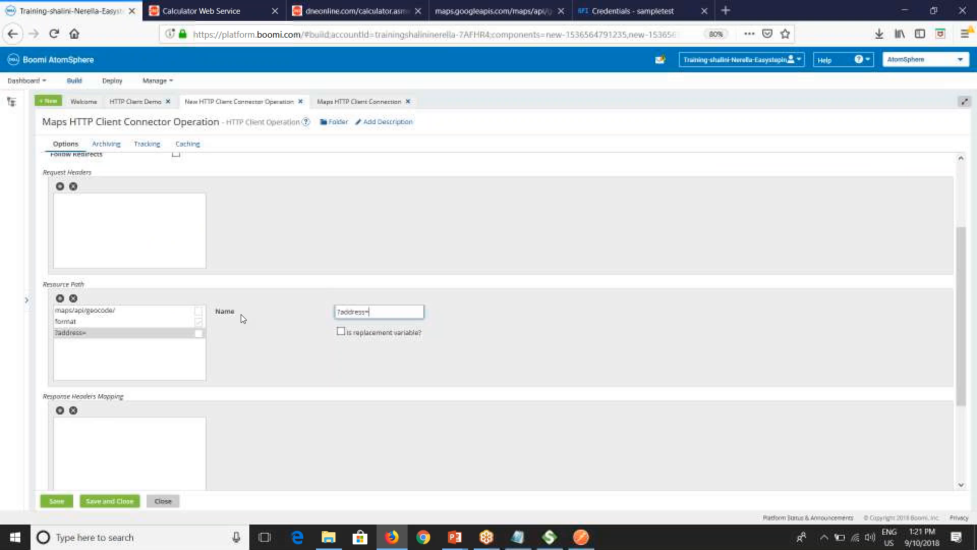
{"action": "left_click", "coordinate": [60, 299]}
{"action": "double_click", "coordinate": [377, 312]}
{"action": "type", "text": "address"}
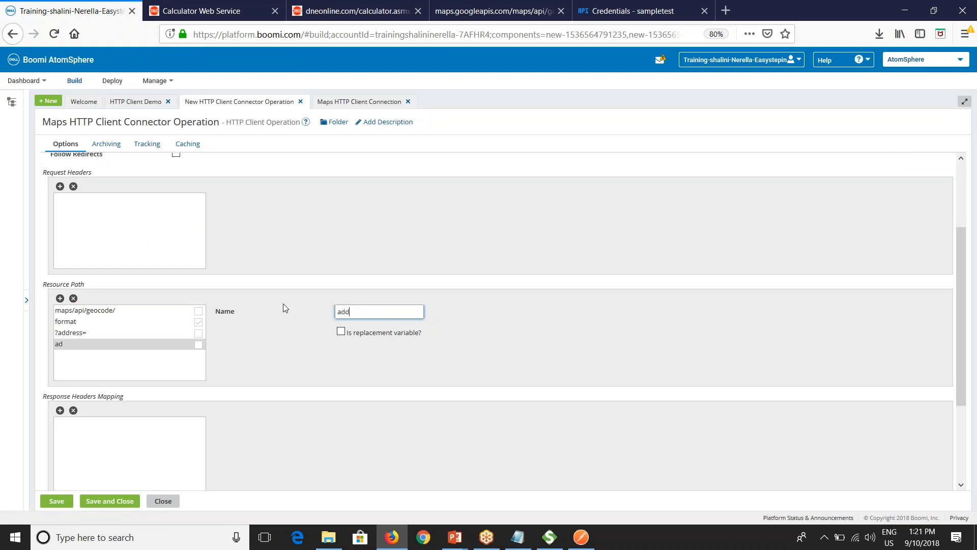
{"action": "left_click", "coordinate": [341, 332]}
{"action": "left_click", "coordinate": [114, 322]}
{"action": "left_click", "coordinate": [109, 342]}
{"action": "left_click", "coordinate": [112, 322]}
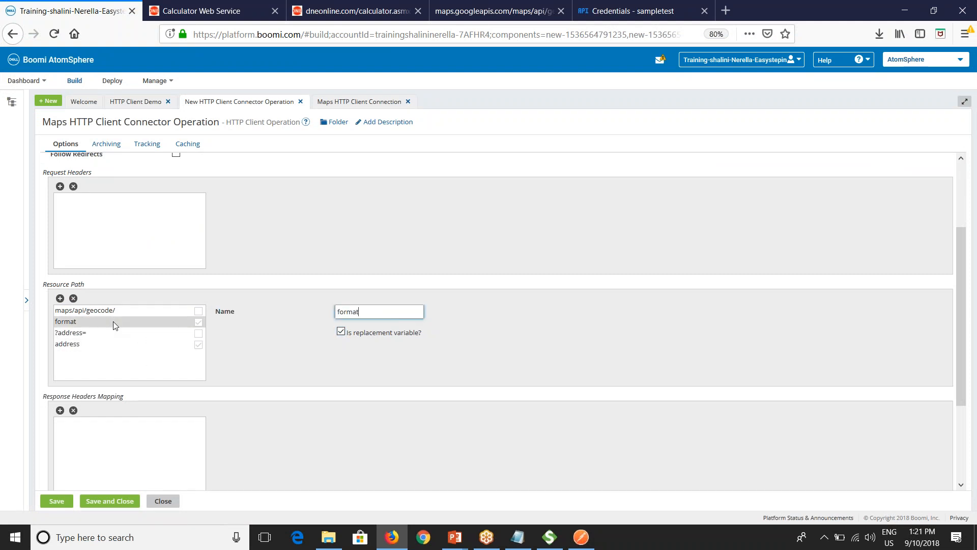
{"action": "left_click", "coordinate": [123, 343]}
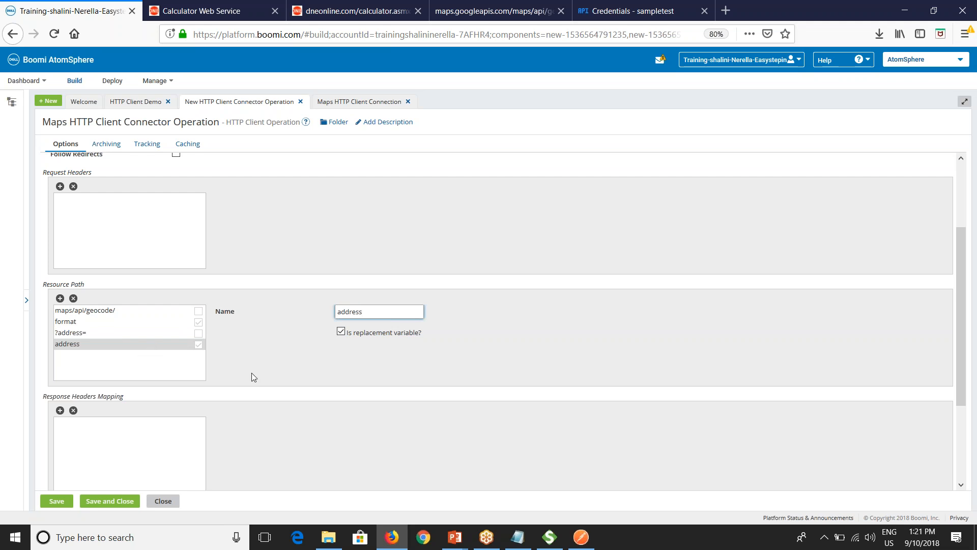
- Add a resource path item named ?apikey=, copying the text from the request URL in Postman
{"action": "key", "text": "alt+Tab"}
{"action": "left_click", "coordinate": [553, 125]}
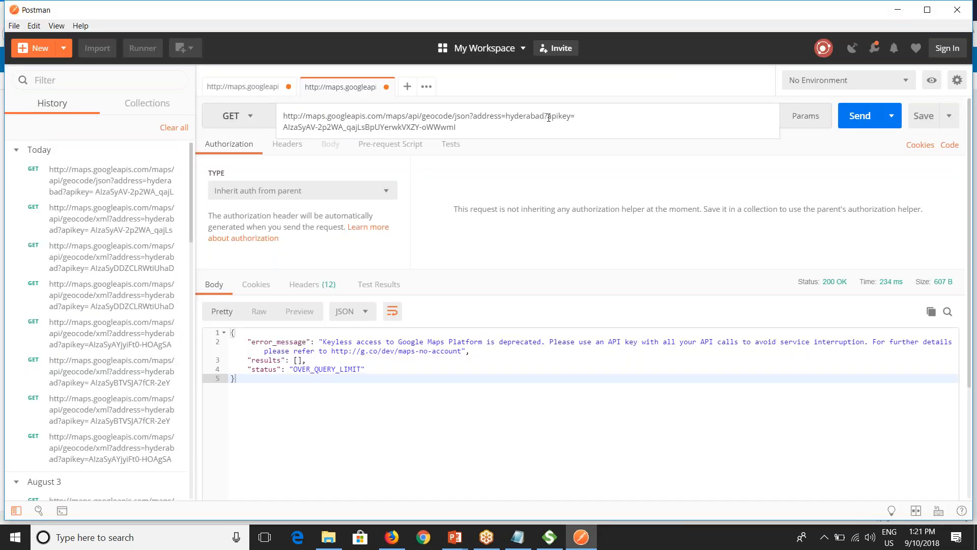
{"action": "left_click_drag", "start_coordinate": [546, 116], "coordinate": [577, 116]}
{"action": "key", "text": "alt+Tab"}
{"action": "left_click", "coordinate": [60, 298]}
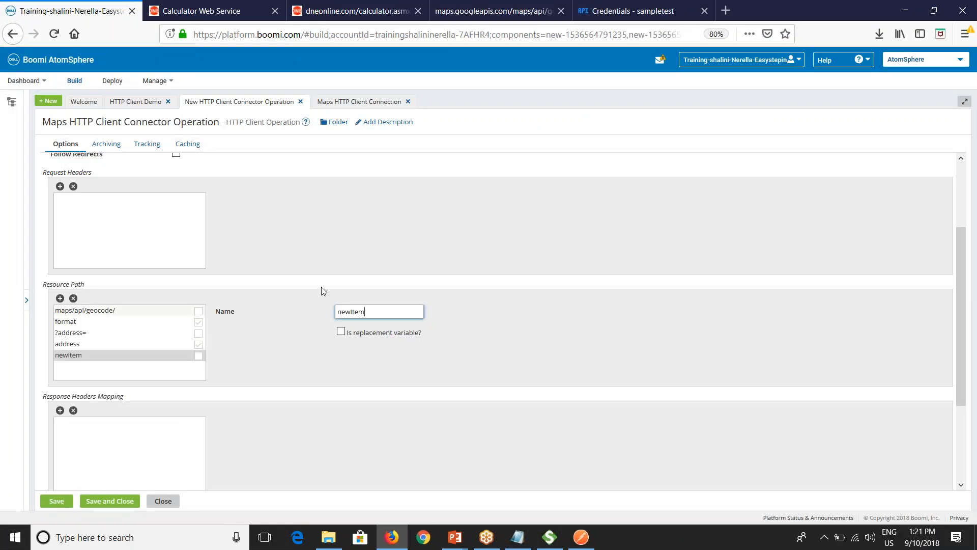
{"action": "key", "text": "ctrl+a"}
{"action": "key", "text": "ctrl+v"}
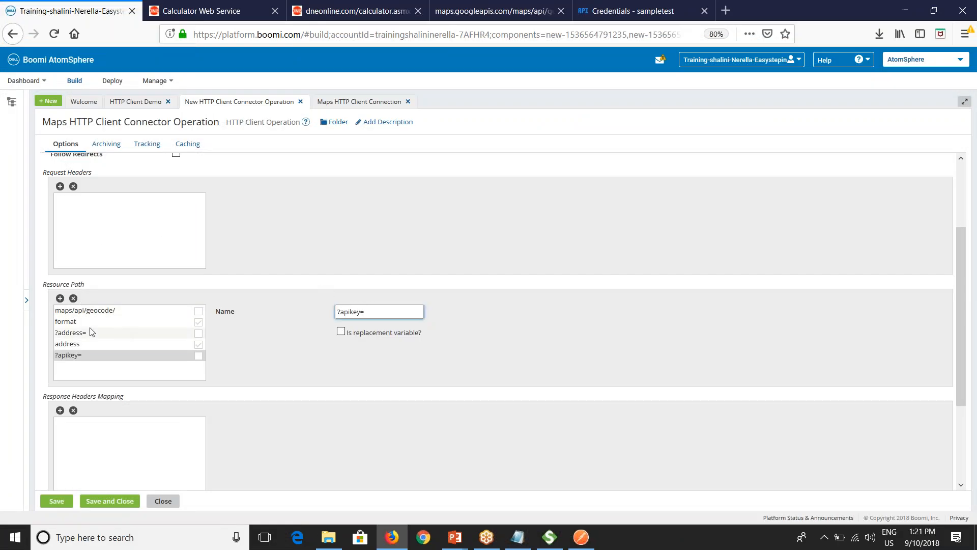
- Add a resource path item named apikey and mark it as a replacement variable
{"action": "left_click", "coordinate": [60, 298]}
{"action": "key", "text": "ctrl+a"}
{"action": "type", "text": "a"}
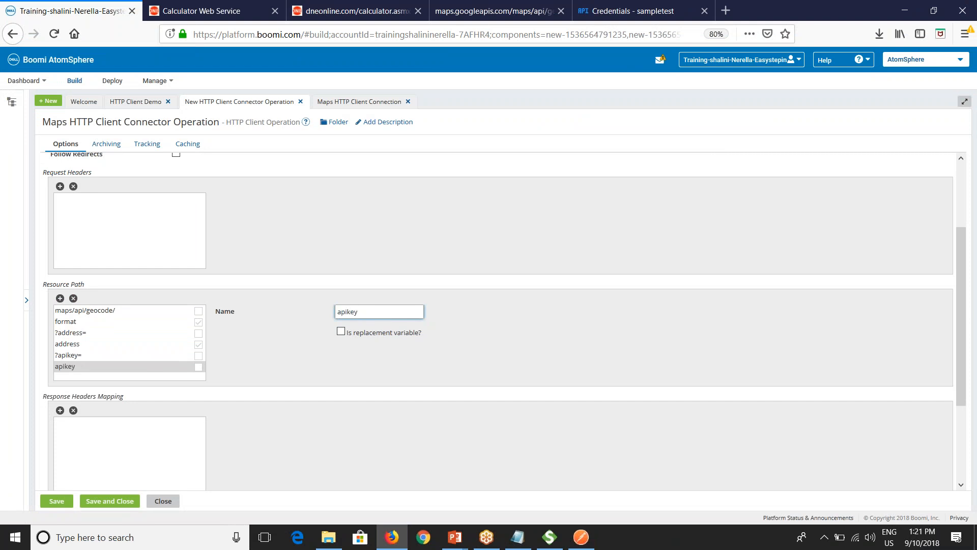
{"action": "left_click", "coordinate": [342, 332]}
- Review the remaining operation settings, then save and close both the operation and the Maps HTTP Client Connection
{"action": "scroll", "coordinate": [488, 404], "scroll_direction": "down", "scroll_amount": 2}
{"action": "scroll", "coordinate": [484, 405], "scroll_direction": "down", "scroll_amount": 2}
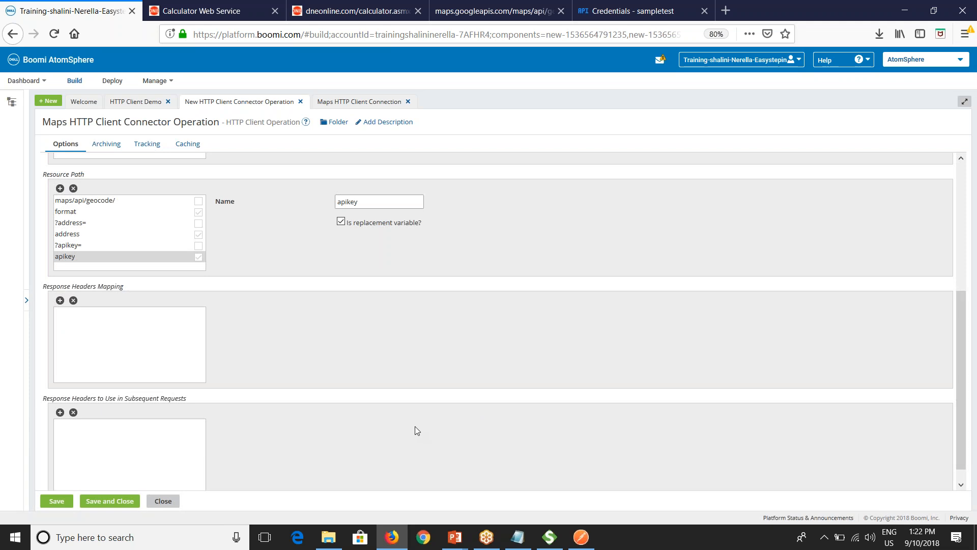
{"action": "scroll", "coordinate": [206, 362], "scroll_direction": "down", "scroll_amount": 1}
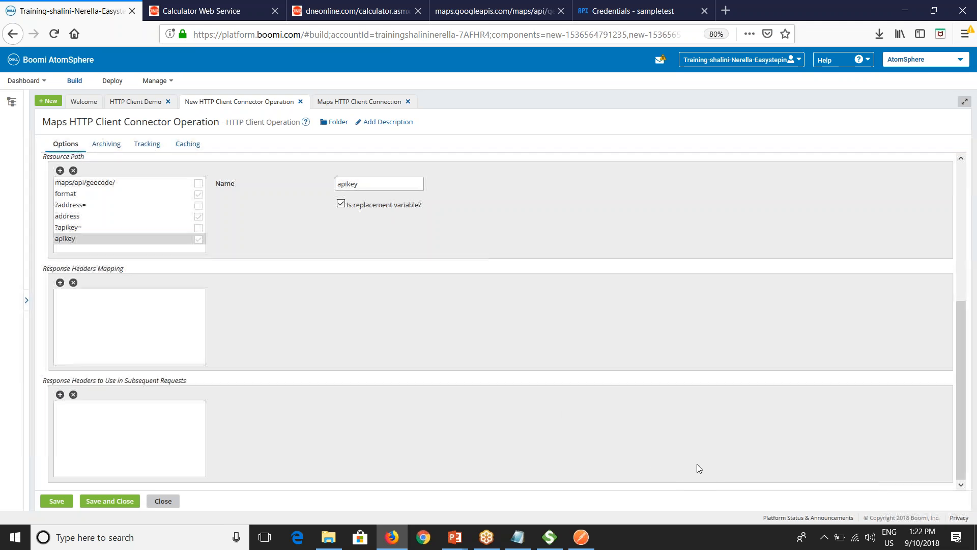
{"action": "scroll", "coordinate": [185, 328], "scroll_direction": "up", "scroll_amount": 2}
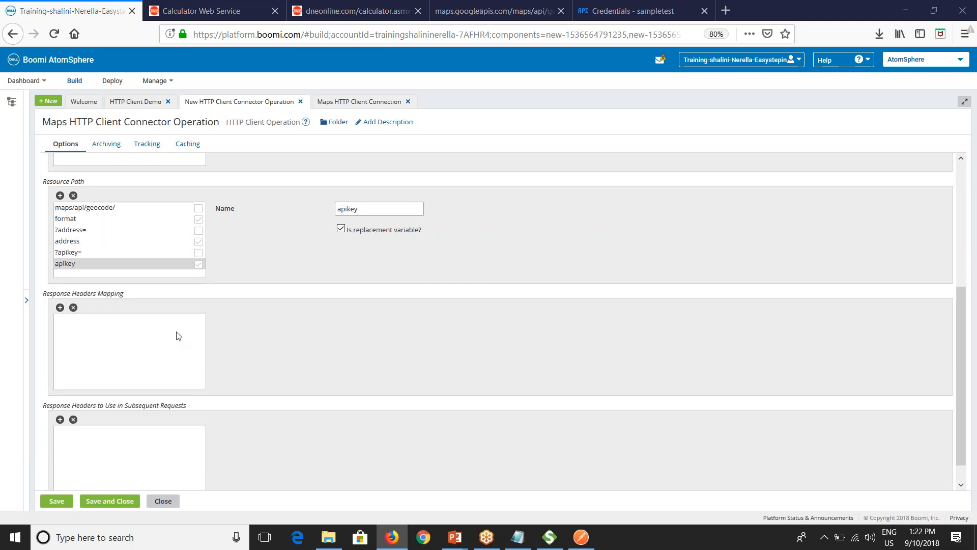
{"action": "left_click", "coordinate": [122, 503]}
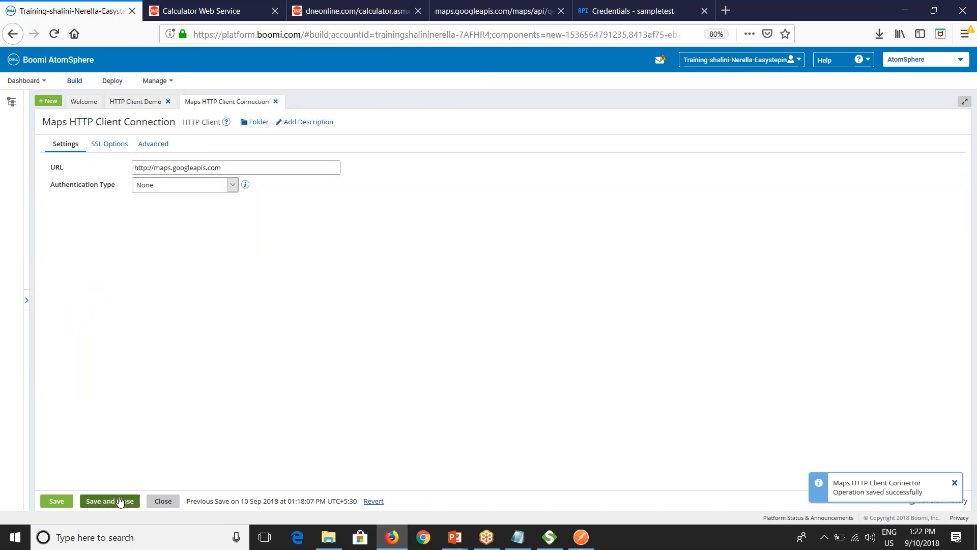
{"action": "left_click", "coordinate": [121, 501]}
{"action": "left_click", "coordinate": [680, 501]}
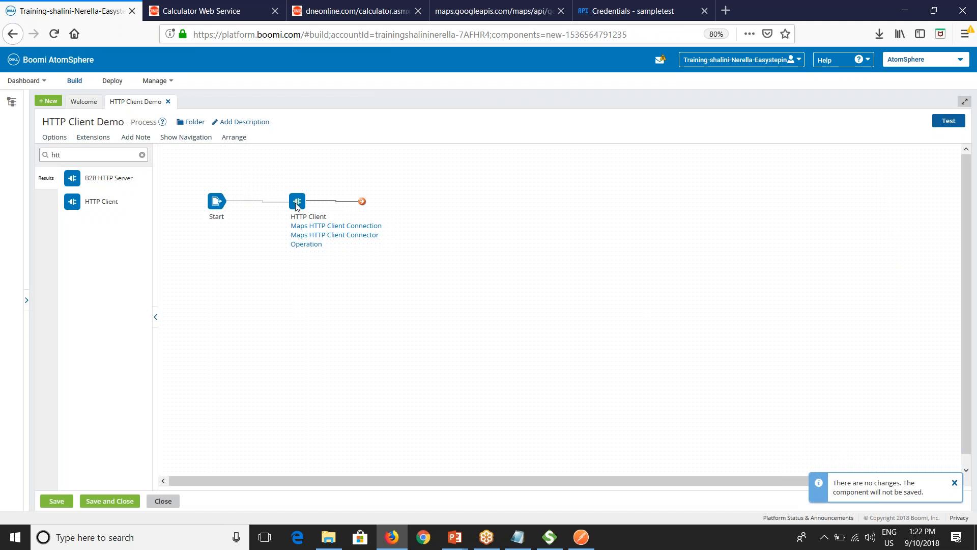
- Add a Stop shape after the HTTP Client shape in the process and connect the HTTP Client to it
{"action": "double_click", "coordinate": [56, 155]}
{"action": "type", "text": "st"}
{"action": "left_click_drag", "start_coordinate": [72, 178], "coordinate": [428, 199]}
{"action": "key", "text": "Return"}
{"action": "left_click_drag", "start_coordinate": [362, 201], "coordinate": [446, 200]}
- Add a parameter to the HTTP Client connector shape that sets the format variable to the static value json
{"action": "double_click", "coordinate": [330, 244]}
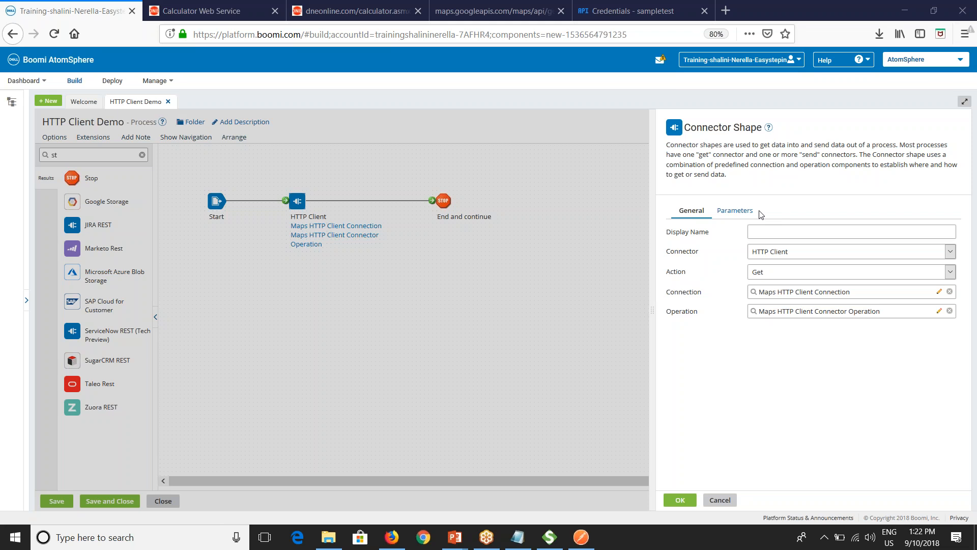
{"action": "left_click", "coordinate": [735, 211]}
{"action": "left_click", "coordinate": [672, 252]}
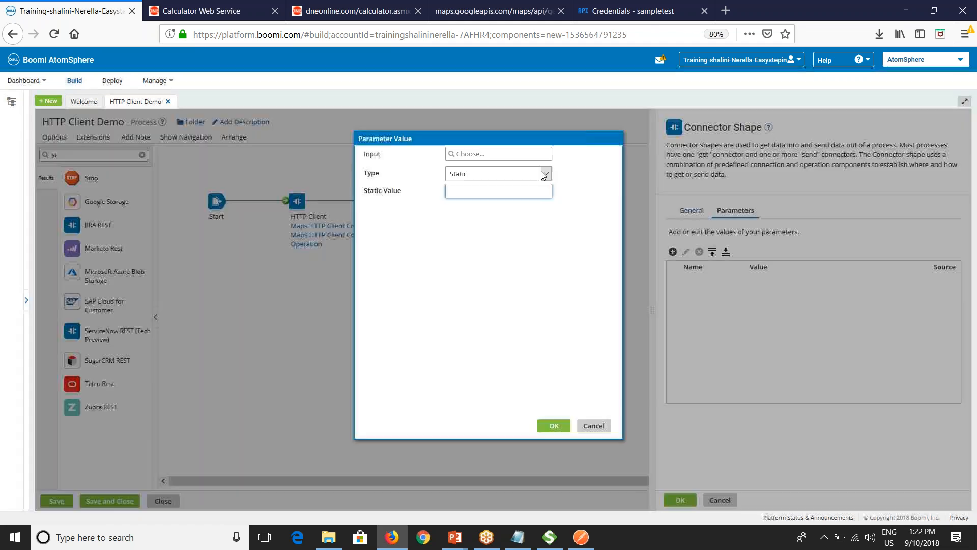
{"action": "left_click", "coordinate": [468, 154]}
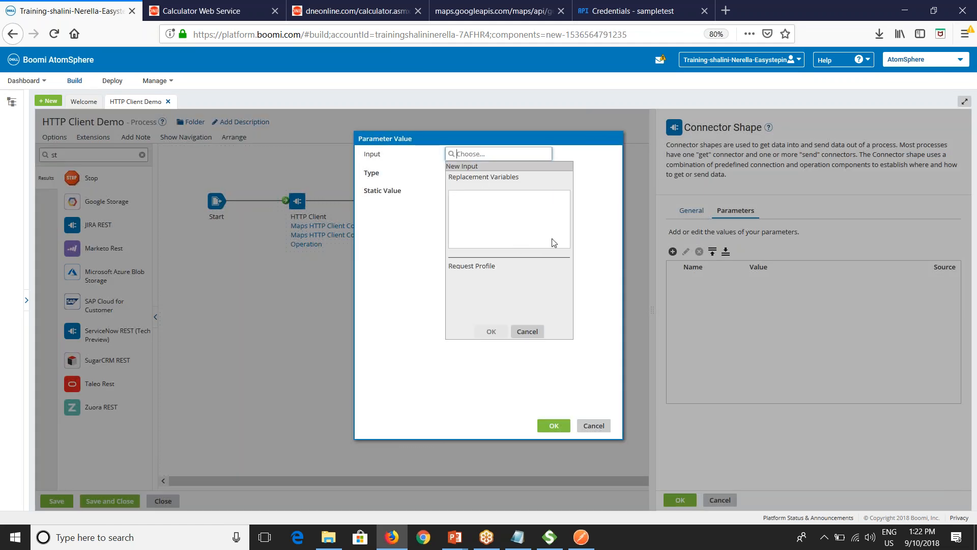
{"action": "left_click", "coordinate": [463, 197]}
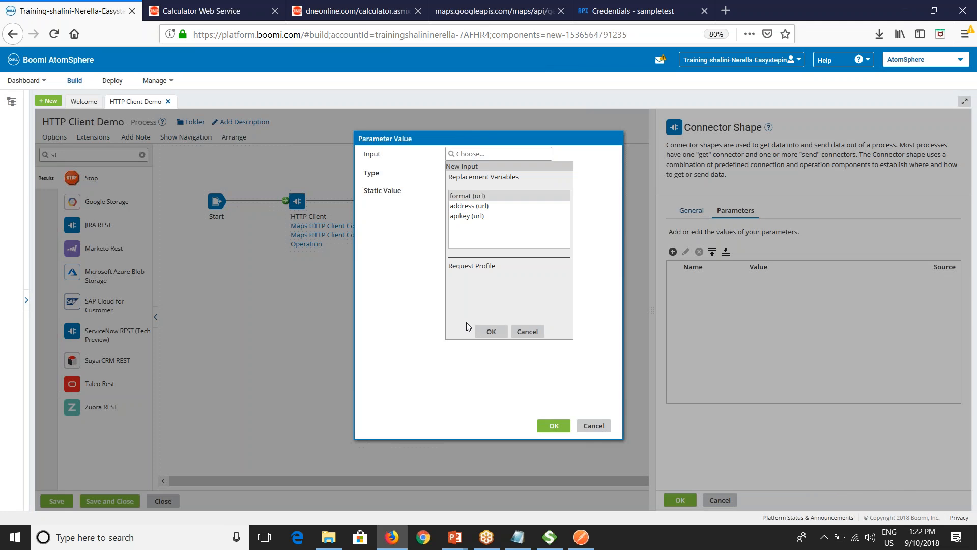
{"action": "left_click", "coordinate": [491, 331]}
{"action": "left_click", "coordinate": [460, 193]}
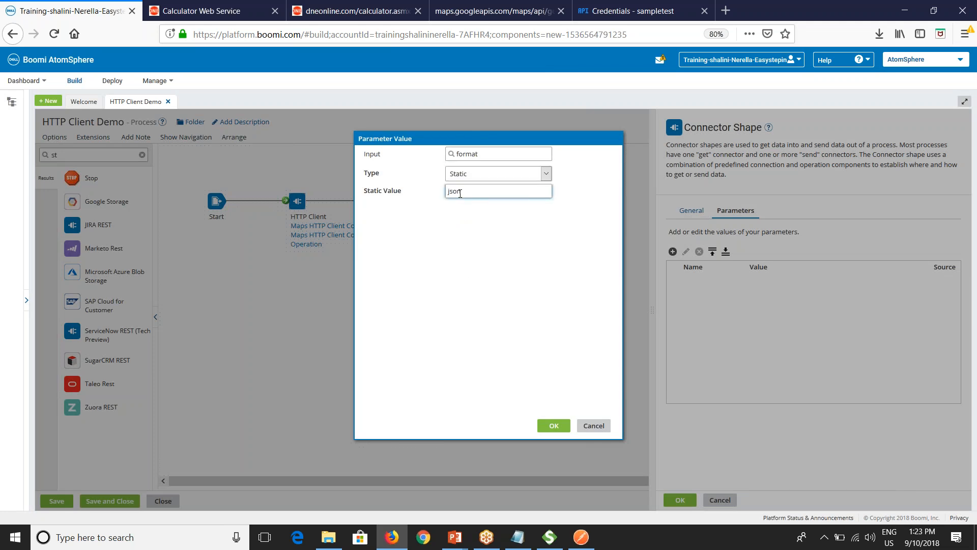
{"action": "left_click", "coordinate": [553, 425]}
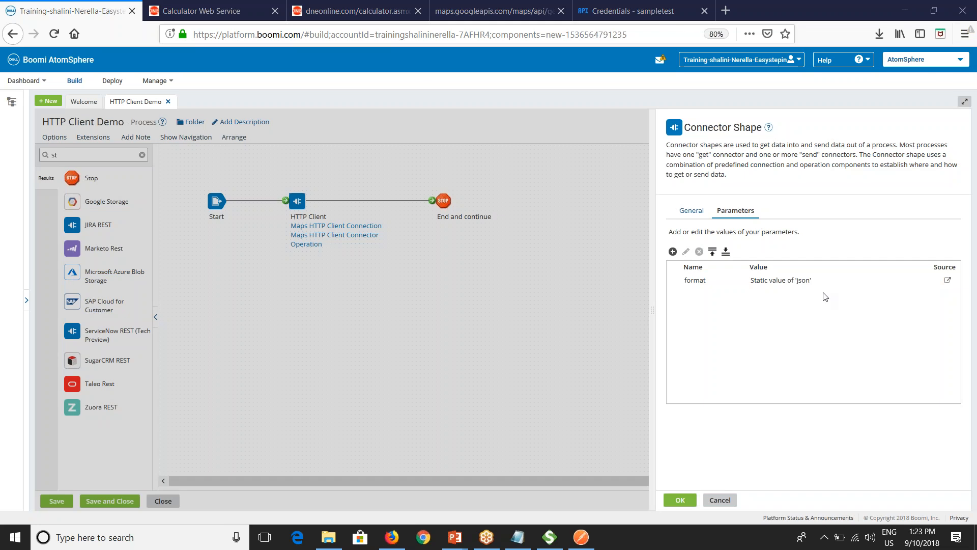
- Add a connector parameter that sets the address variable to the static value bangalore
{"action": "left_click", "coordinate": [672, 251]}
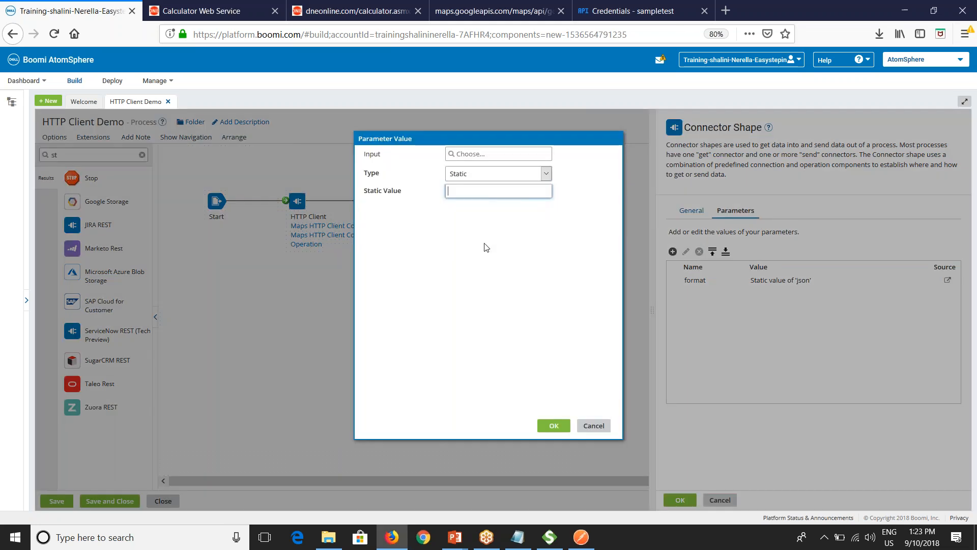
{"action": "left_click", "coordinate": [462, 154]}
{"action": "left_click", "coordinate": [468, 205]}
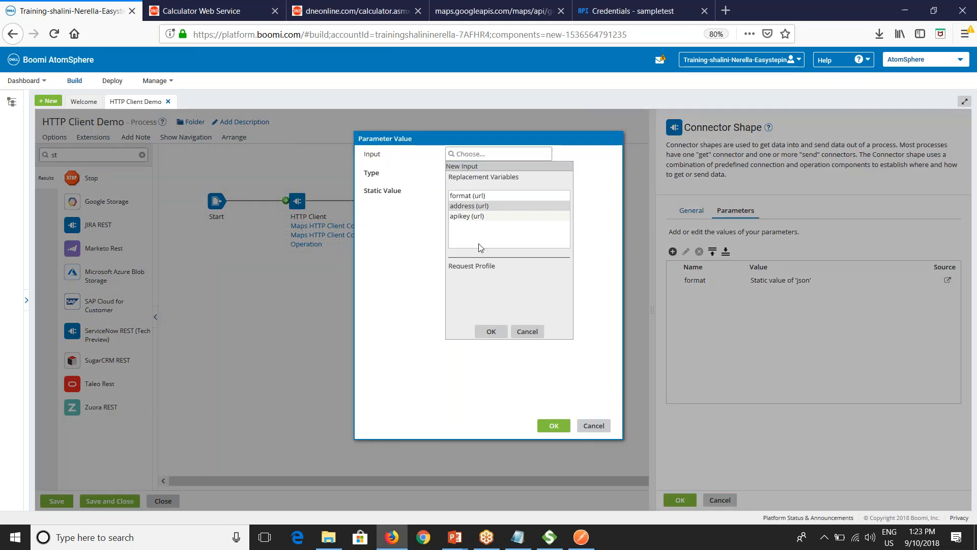
{"action": "left_click", "coordinate": [491, 332]}
{"action": "left_click", "coordinate": [463, 191]}
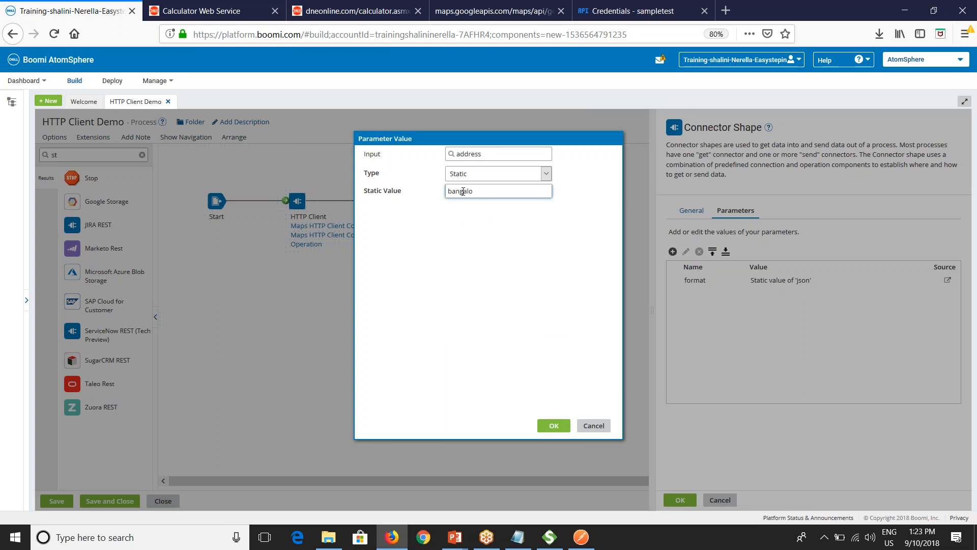
{"action": "left_click", "coordinate": [553, 425]}
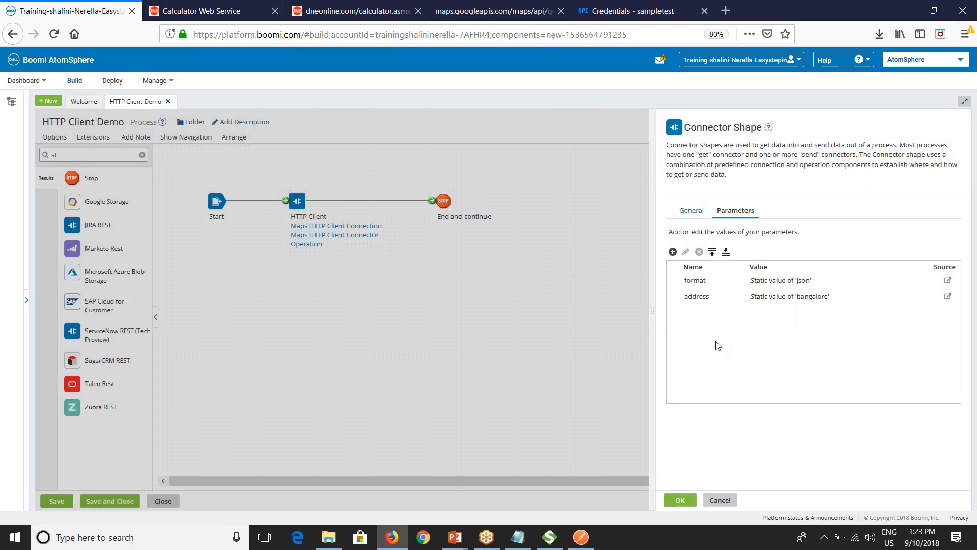
- Start another connector parameter, then create a new API key on the Google Cloud Credentials page and copy it
{"action": "left_click", "coordinate": [672, 251]}
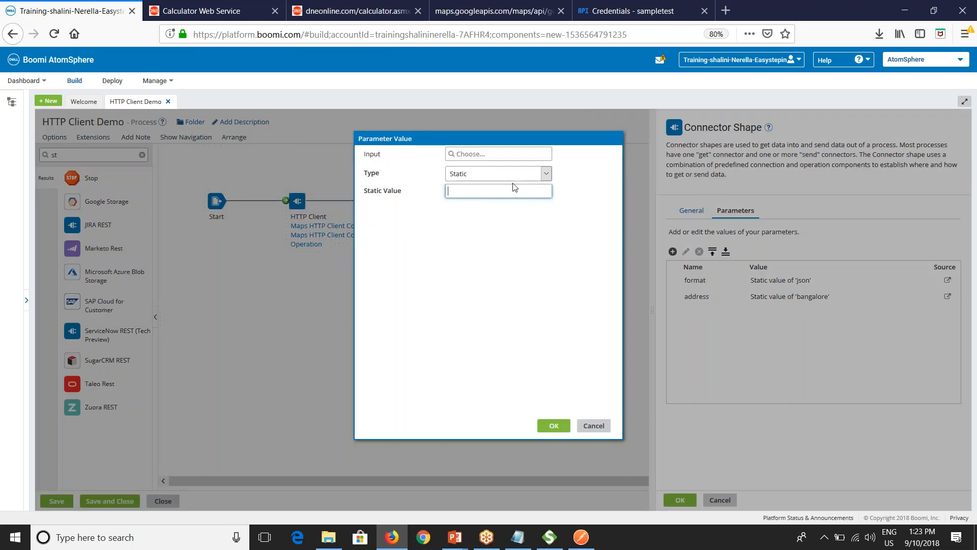
{"action": "left_click", "coordinate": [472, 155]}
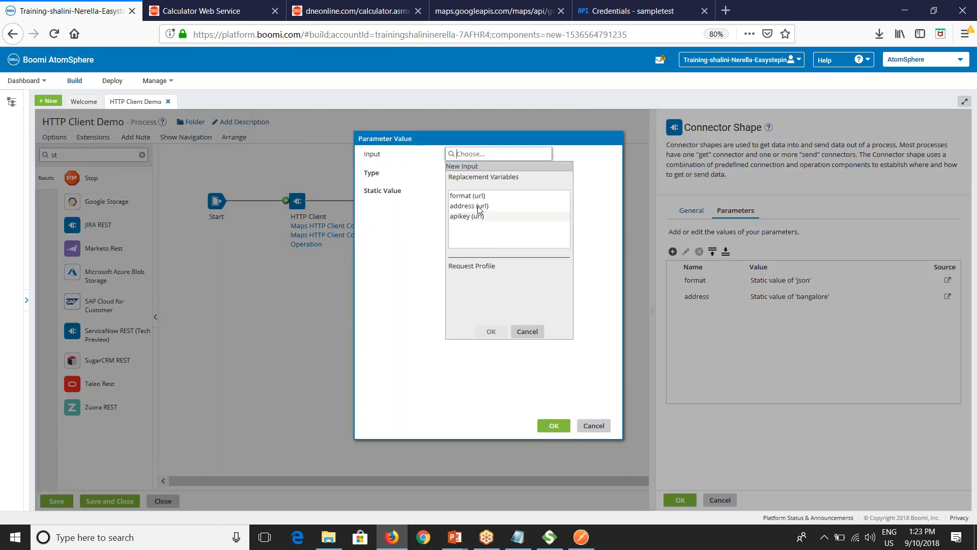
{"action": "left_click", "coordinate": [611, 11]}
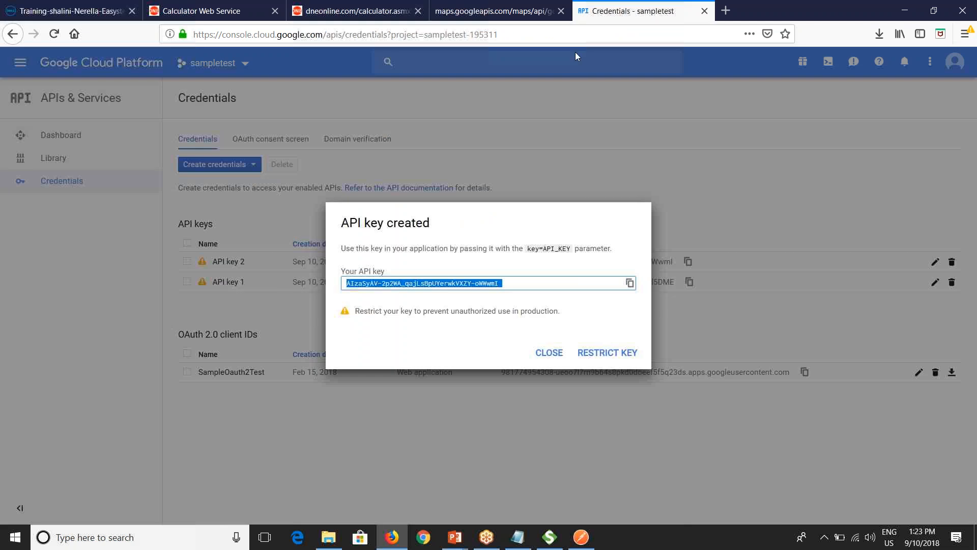
{"action": "left_click", "coordinate": [548, 352]}
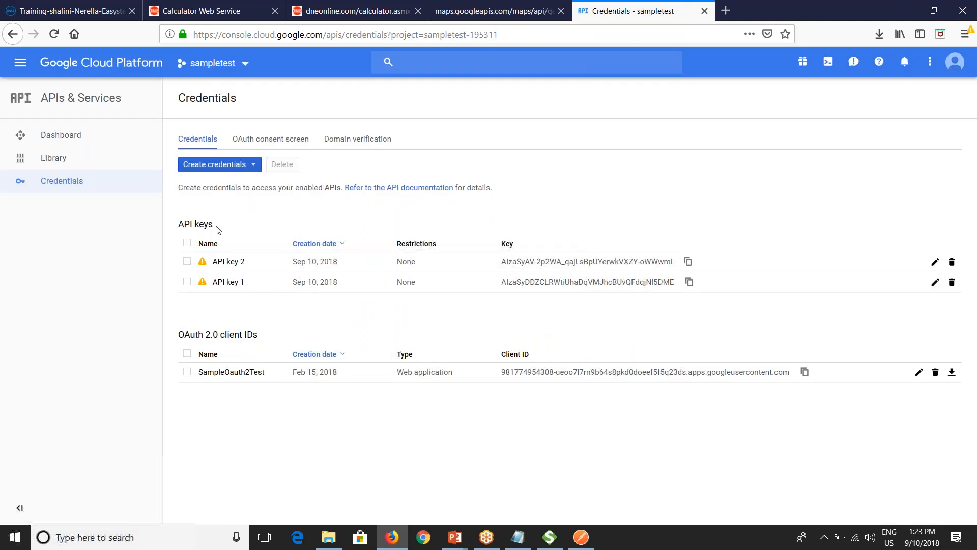
{"action": "left_click", "coordinate": [209, 166]}
{"action": "left_click", "coordinate": [206, 194]}
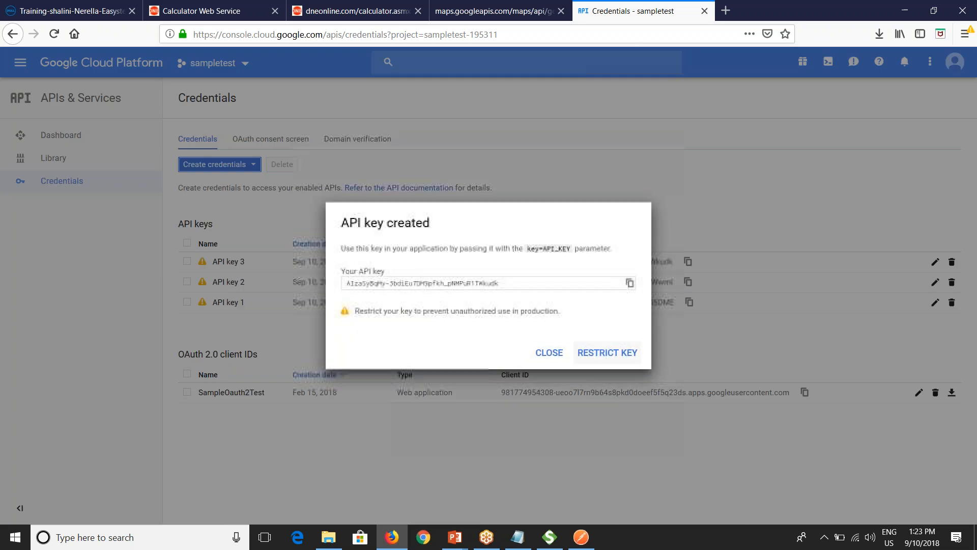
{"action": "left_click", "coordinate": [630, 285]}
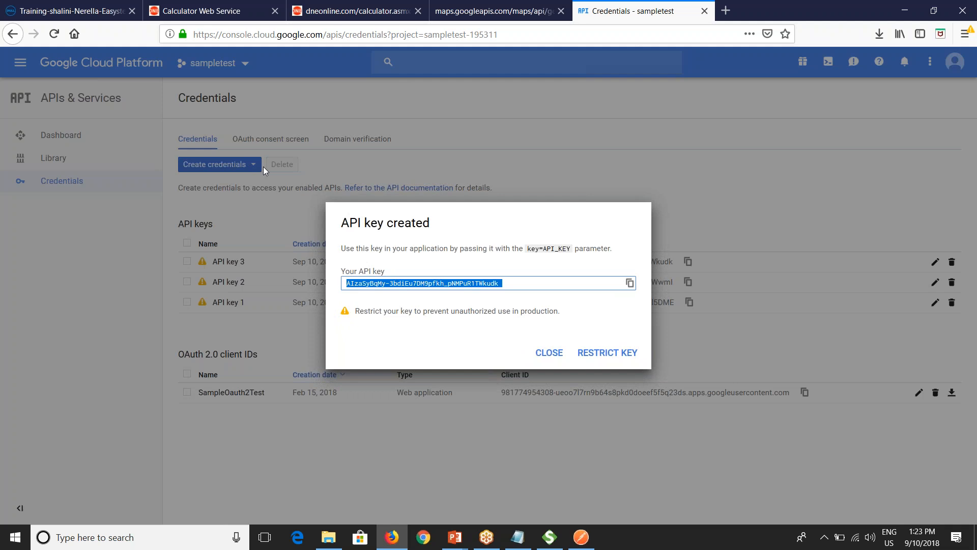
- Set the apikey variable to the copied API key as a static value and confirm the HTTP Client connector settings
{"action": "left_click", "coordinate": [76, 11]}
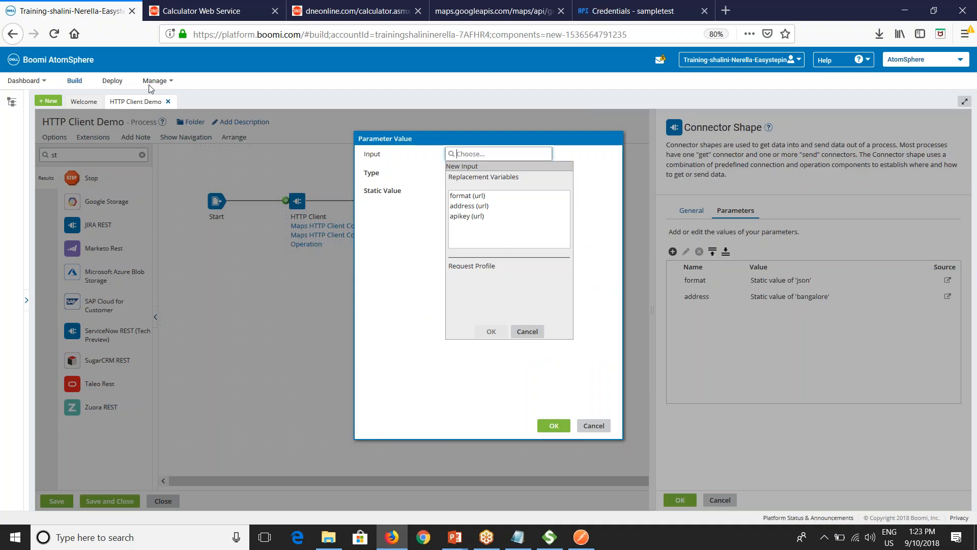
{"action": "left_click", "coordinate": [472, 216]}
{"action": "double_click", "coordinate": [471, 216]}
{"action": "left_click", "coordinate": [472, 192]}
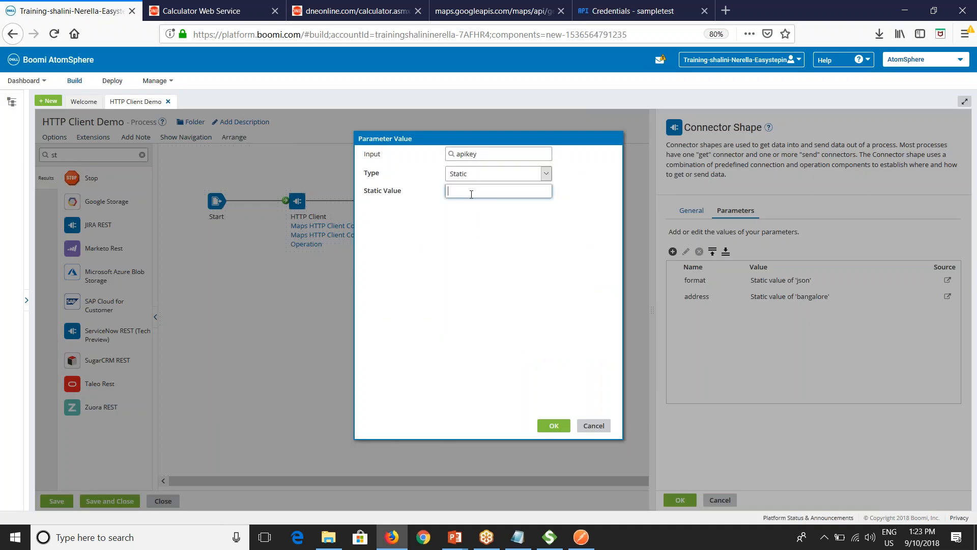
{"action": "key", "text": "ctrl+v"}
{"action": "left_click", "coordinate": [564, 428]}
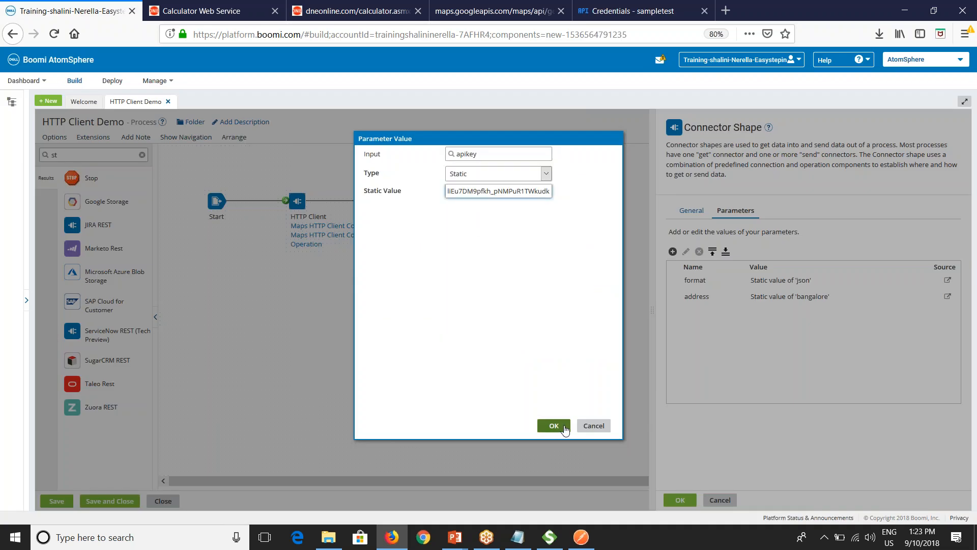
{"action": "left_click", "coordinate": [680, 500]}
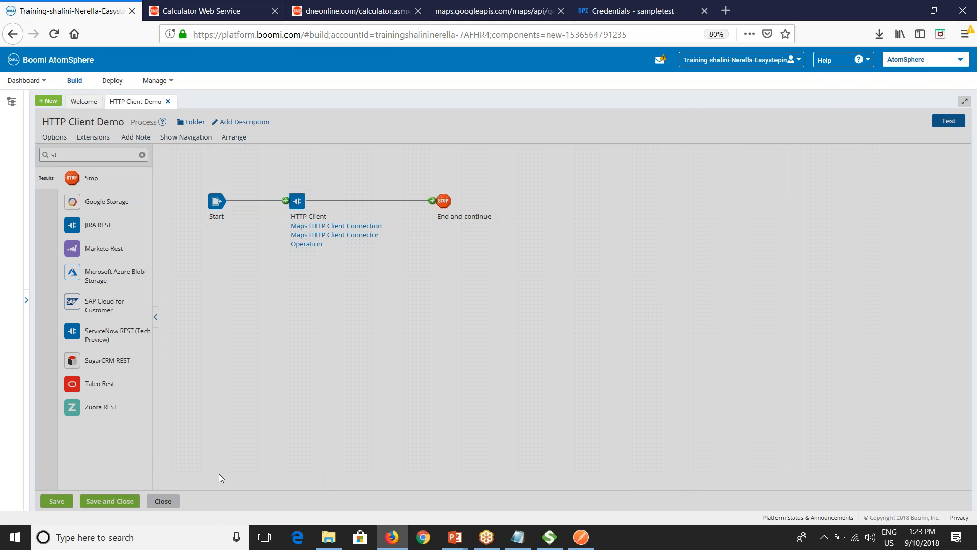
- Save the HTTP Client Demo process and run a test on the DEV atom in the Production environment
{"action": "left_click", "coordinate": [56, 501]}
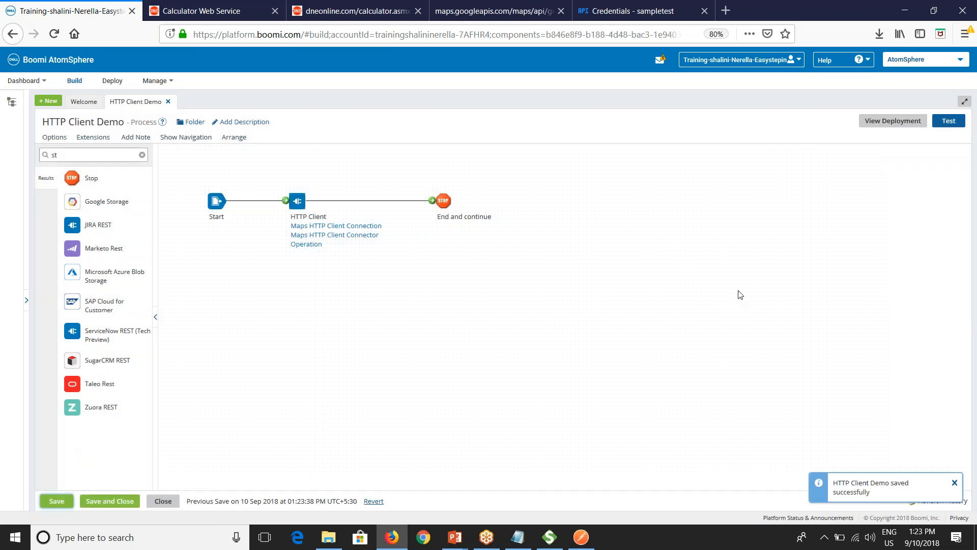
{"action": "left_click", "coordinate": [947, 121]}
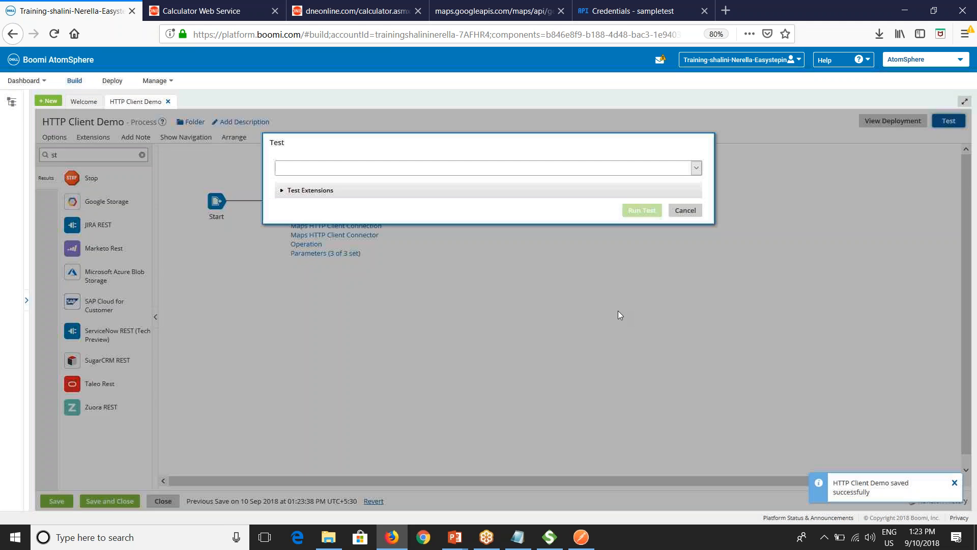
{"action": "left_click", "coordinate": [625, 170]}
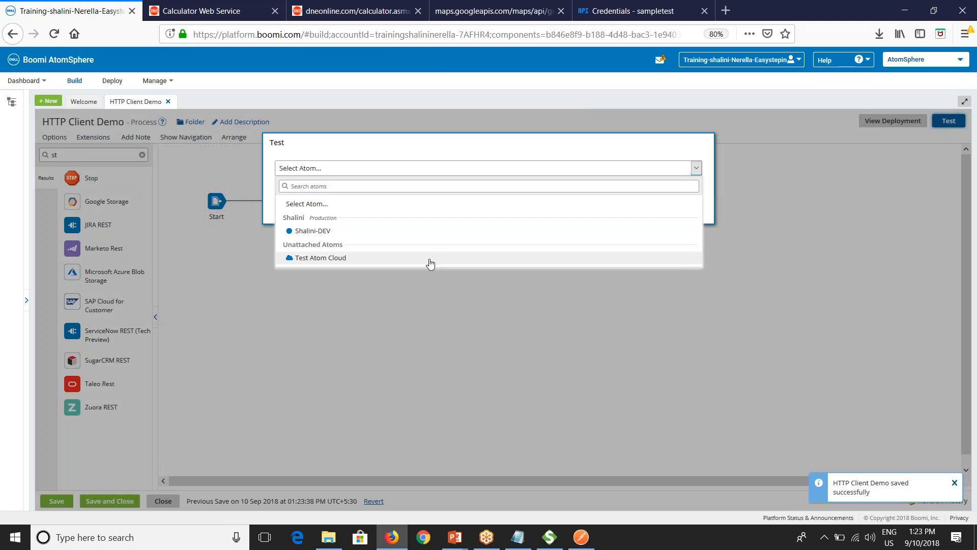
{"action": "left_click", "coordinate": [408, 232]}
{"action": "left_click", "coordinate": [638, 212]}
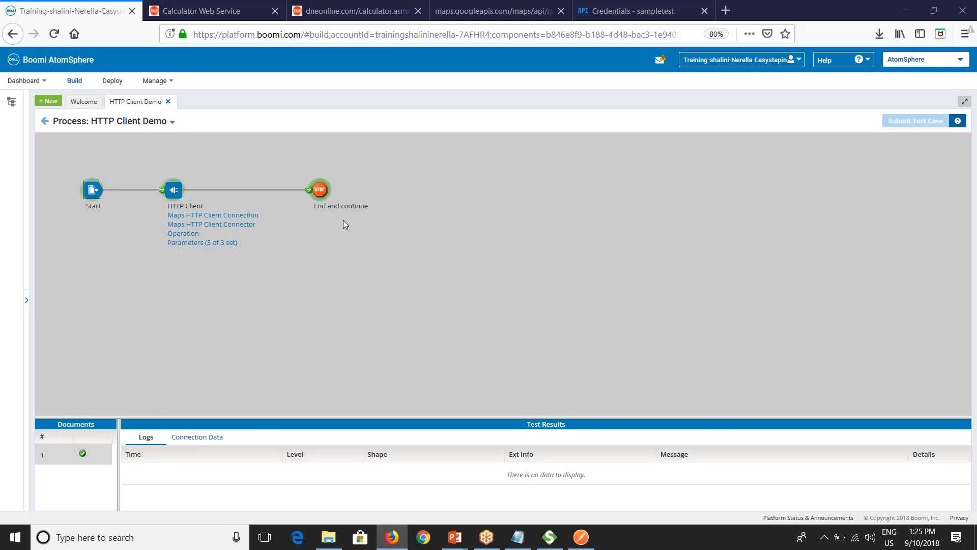
- Review the Stop shape's source data from the test run in the document viewer
{"action": "left_click", "coordinate": [320, 189]}
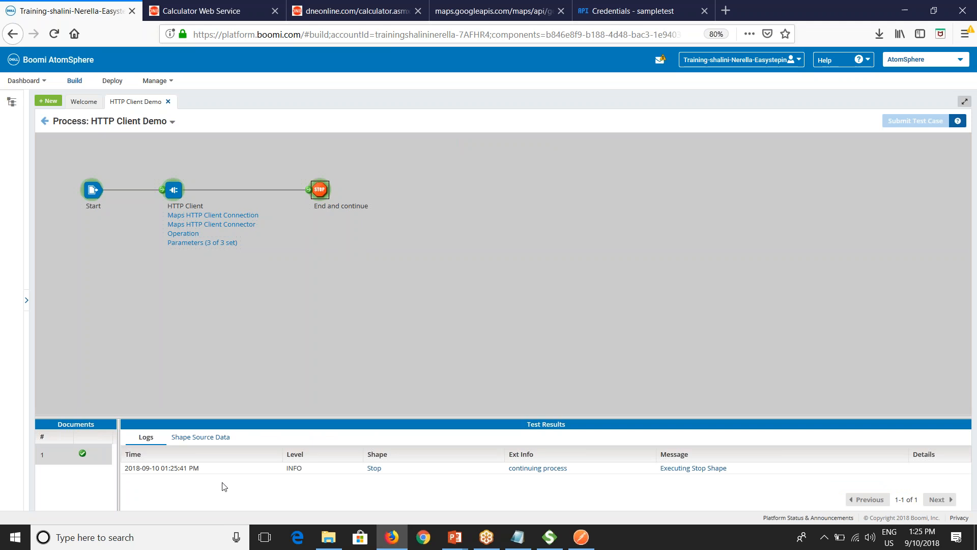
{"action": "left_click", "coordinate": [201, 439]}
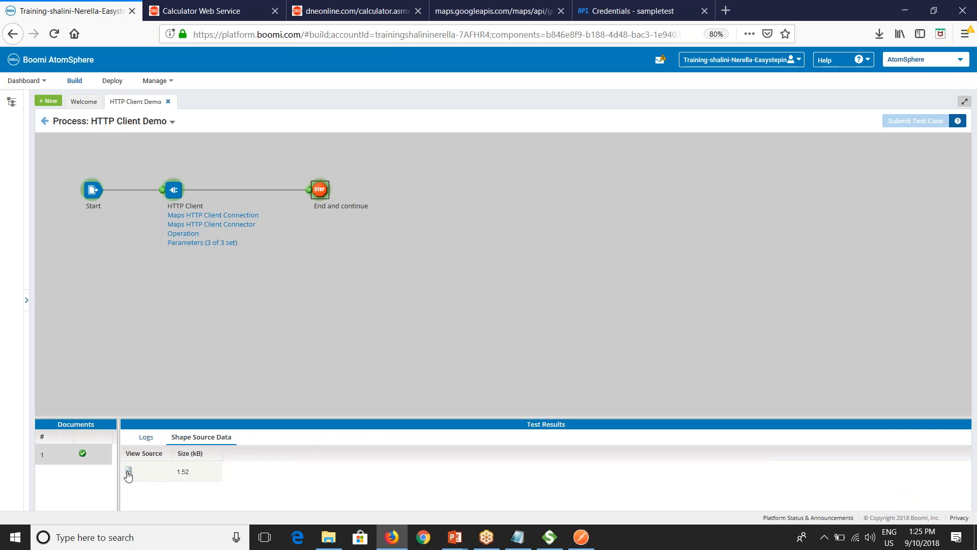
{"action": "left_click", "coordinate": [128, 469]}
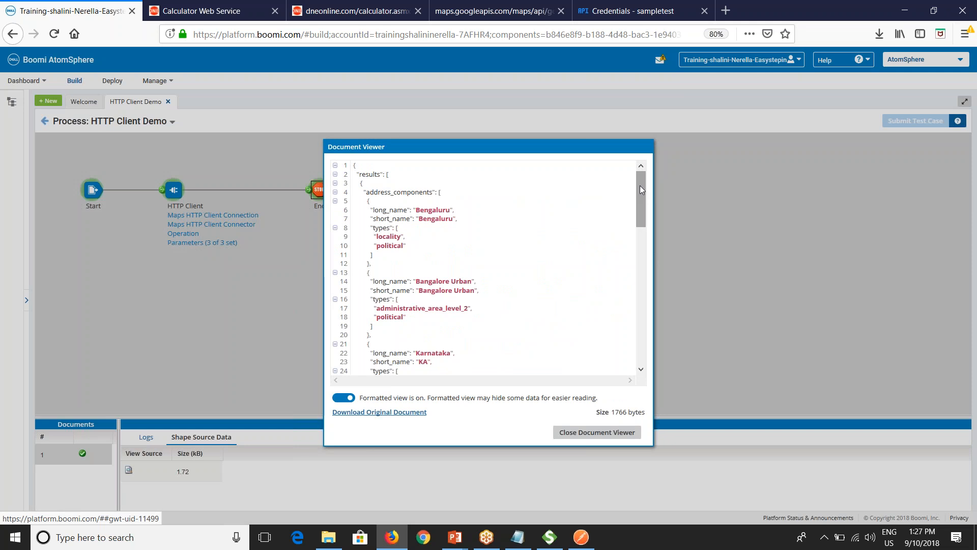
{"action": "mouse_move", "coordinate": [642, 199]}
{"action": "left_mouse_down"}
{"action": "mouse_move", "coordinate": [642, 212]}
{"action": "mouse_move", "coordinate": [639, 190]}
{"action": "left_mouse_up"}
{"action": "scroll", "coordinate": [428, 291], "scroll_direction": "down", "scroll_amount": 15}
{"action": "scroll", "coordinate": [428, 294], "scroll_direction": "up", "scroll_amount": 15}
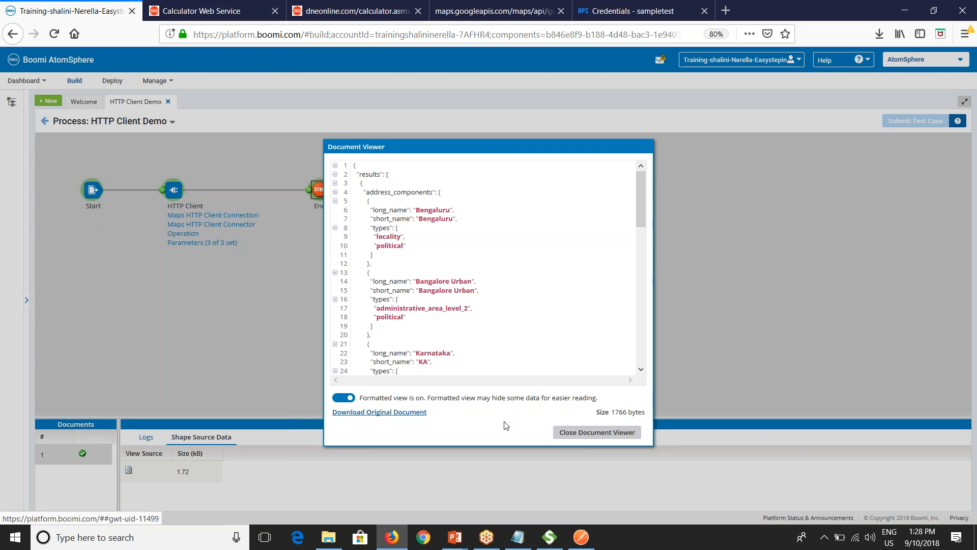
{"action": "left_click", "coordinate": [584, 437]}
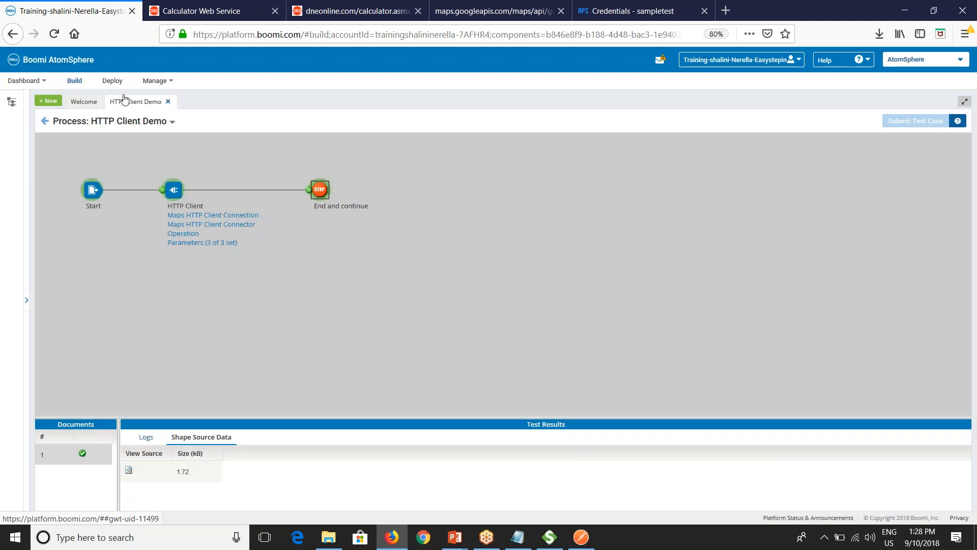
- Return to editing the process and set the HTTP Client connector shape's action to Send
{"action": "left_click", "coordinate": [45, 121]}
{"action": "mouse_move", "coordinate": [298, 200]}
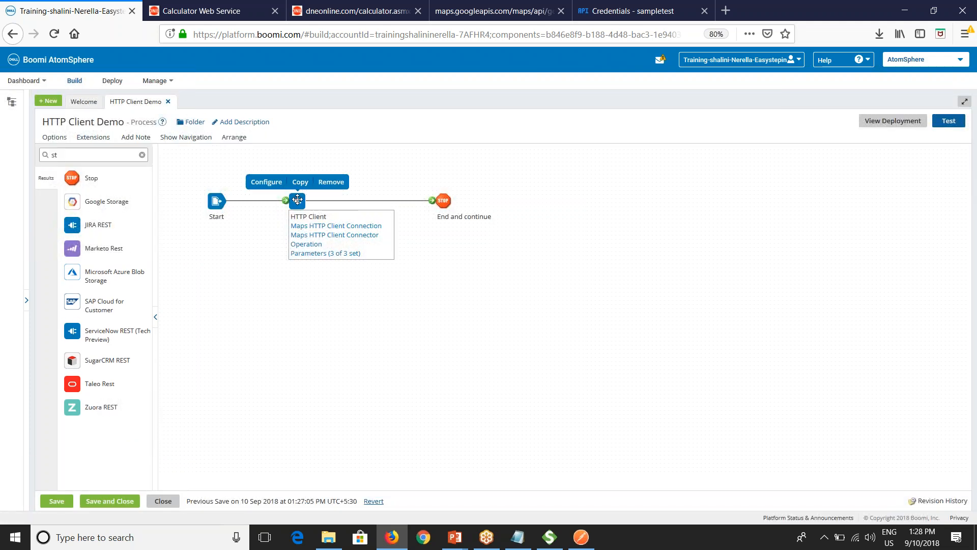
{"action": "double_click", "coordinate": [299, 201]}
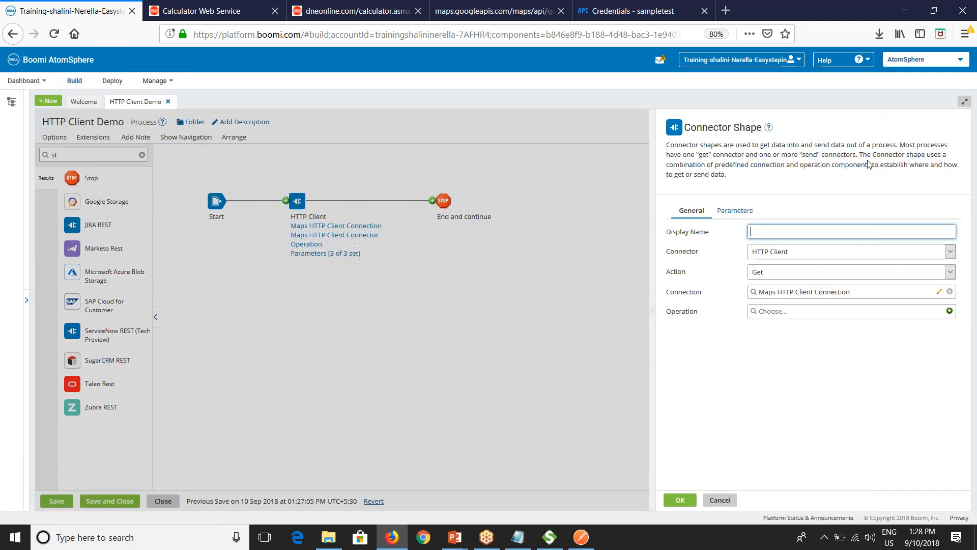
{"action": "left_click", "coordinate": [775, 271]}
{"action": "left_click", "coordinate": [762, 297]}
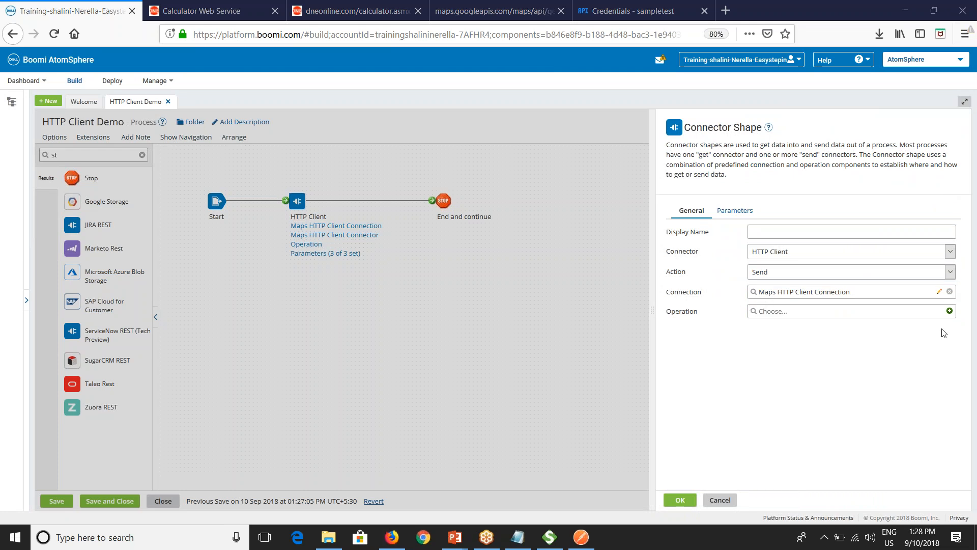
- Create a new operation for the connector and name it Maps_Send HTTP Client Connector Operation
{"action": "left_click", "coordinate": [949, 311]}
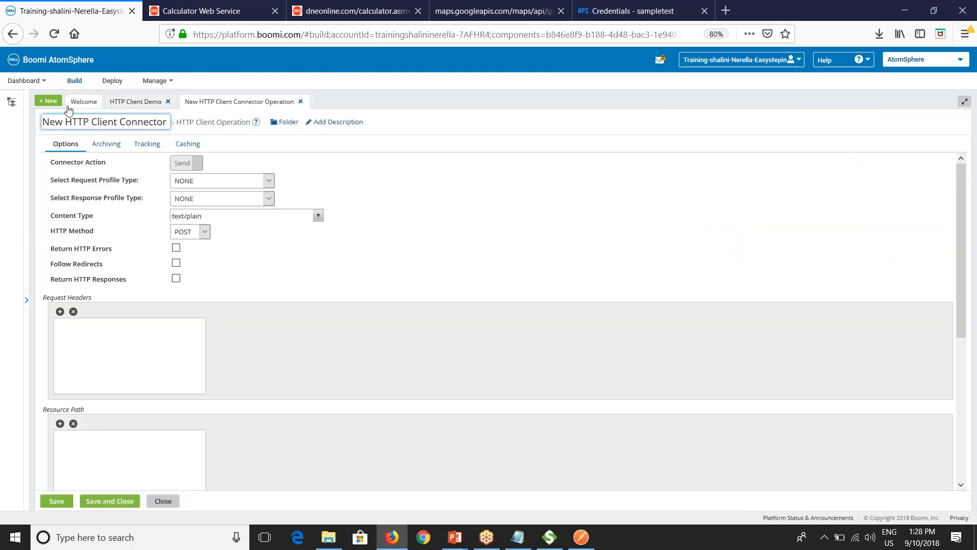
{"action": "left_click_drag", "start_coordinate": [65, 122], "coordinate": [23, 120]}
{"action": "type", "text": "Maps_s"}
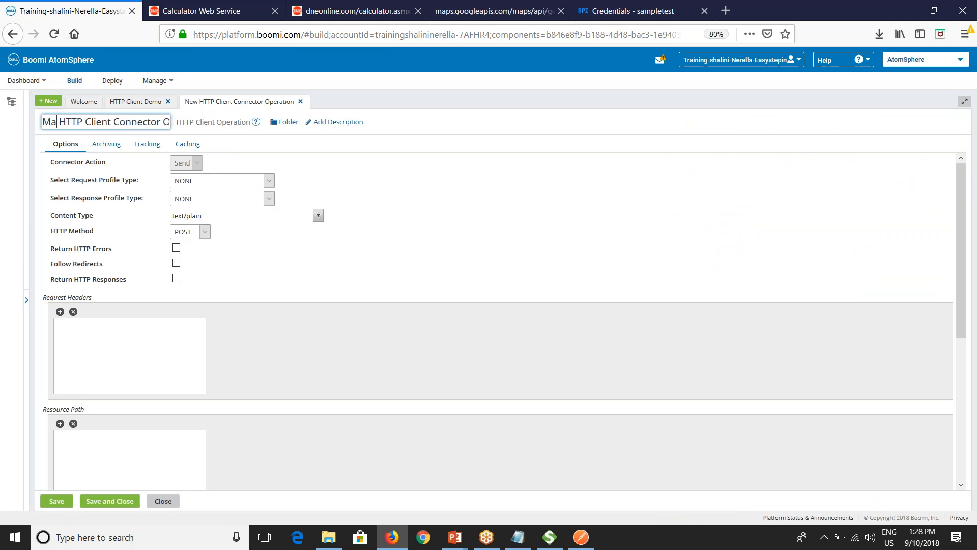
{"action": "key", "text": "BackSpace"}
{"action": "type", "text": "Sem"}
{"action": "key", "text": "BackSpace"}
{"action": "type", "text": "nd"}
{"action": "left_click", "coordinate": [273, 283]}
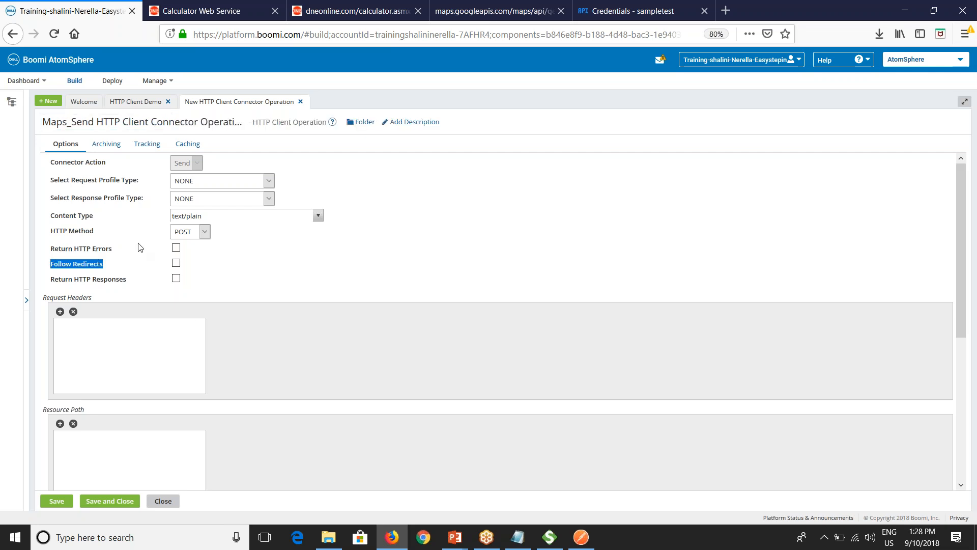
{"action": "left_click", "coordinate": [178, 233]}
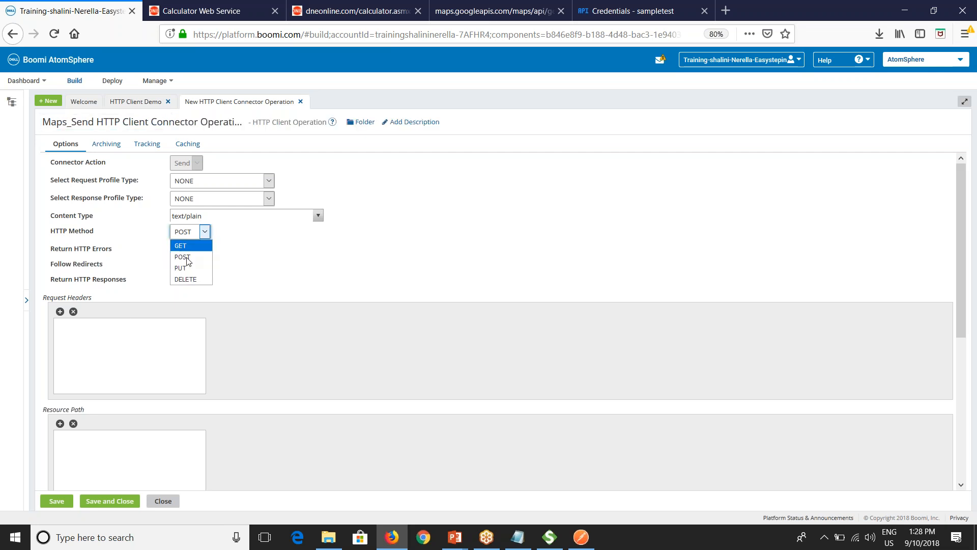
{"action": "left_click", "coordinate": [268, 251]}
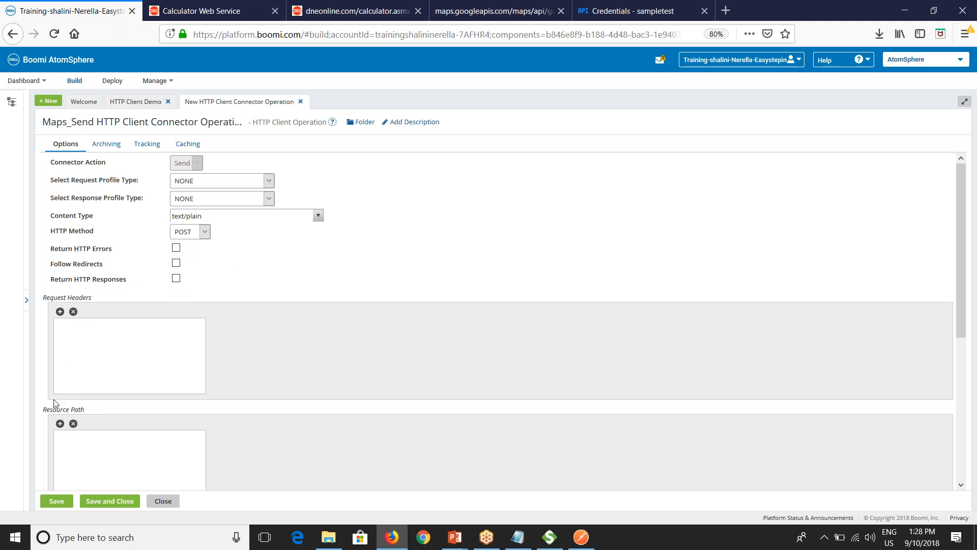
- Add a resource path element named maps/api/geocode/, copying the text from the request URL in Postman
{"action": "scroll", "coordinate": [103, 402], "scroll_direction": "down", "scroll_amount": 1}
{"action": "left_click", "coordinate": [60, 369]}
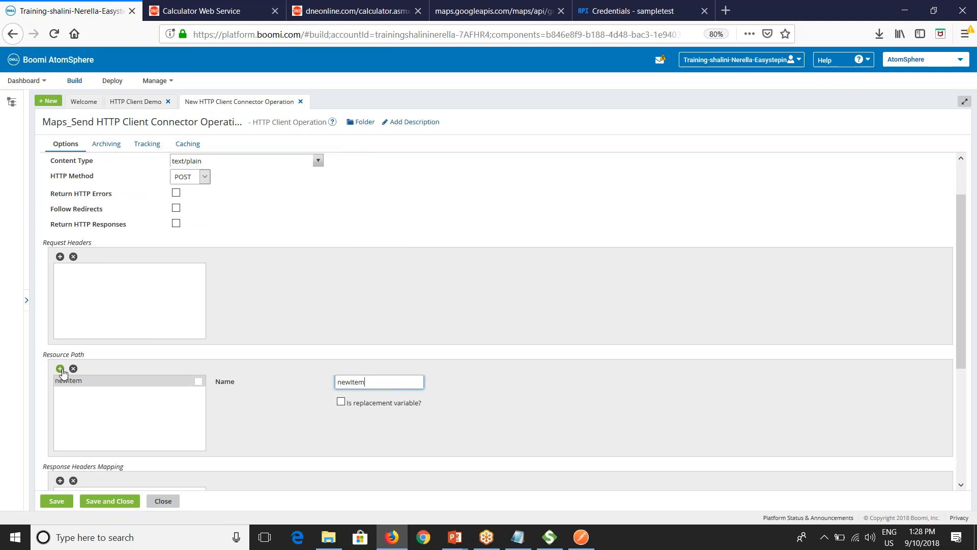
{"action": "left_click", "coordinate": [581, 537]}
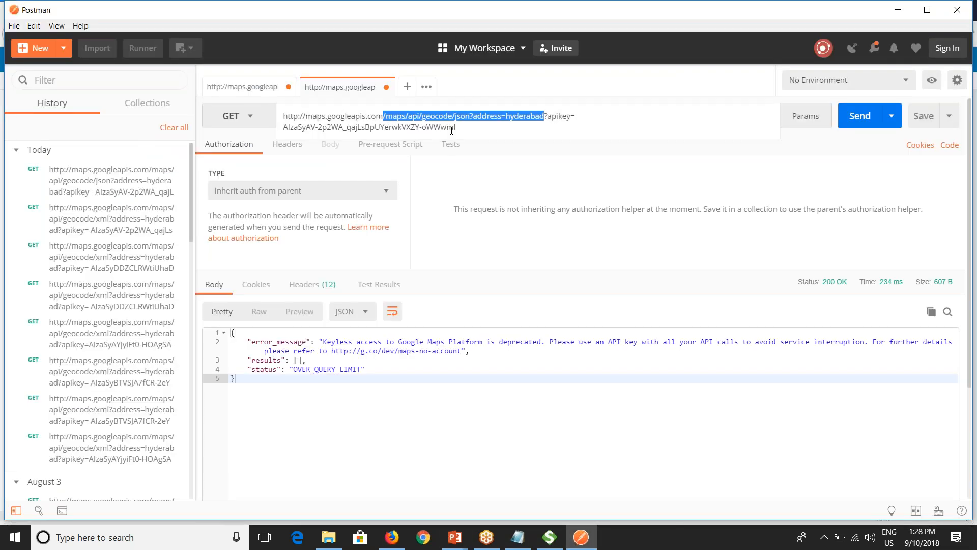
{"action": "left_click", "coordinate": [465, 128]}
{"action": "left_click_drag", "start_coordinate": [453, 117], "coordinate": [387, 114]}
{"action": "key", "text": "ctrl+c"}
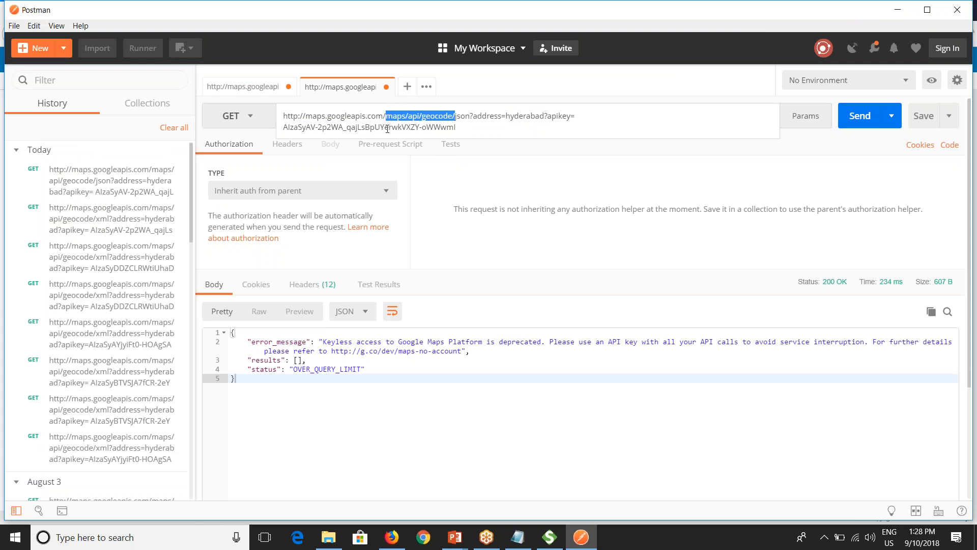
{"action": "key", "text": "alt+Tab"}
{"action": "key", "text": "ctrl+a"}
{"action": "key", "text": "ctrl+v"}
- Add a resource path element named format and mark it as a replacement variable
{"action": "left_click", "coordinate": [60, 368]}
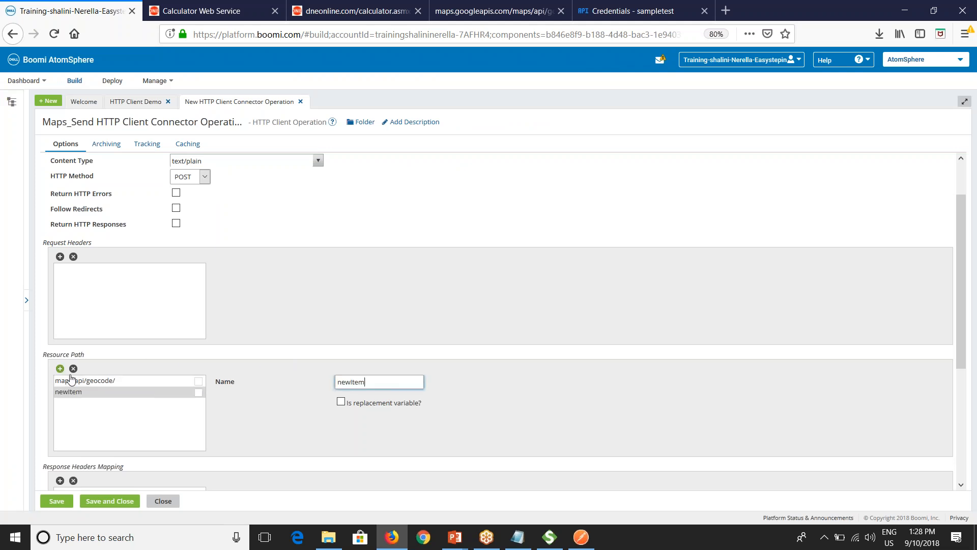
{"action": "type", "text": "format"}
{"action": "left_click", "coordinate": [341, 402]}
- Add a fixed resource path element named ?address=, following the request URL in Postman
{"action": "left_click", "coordinate": [60, 368]}
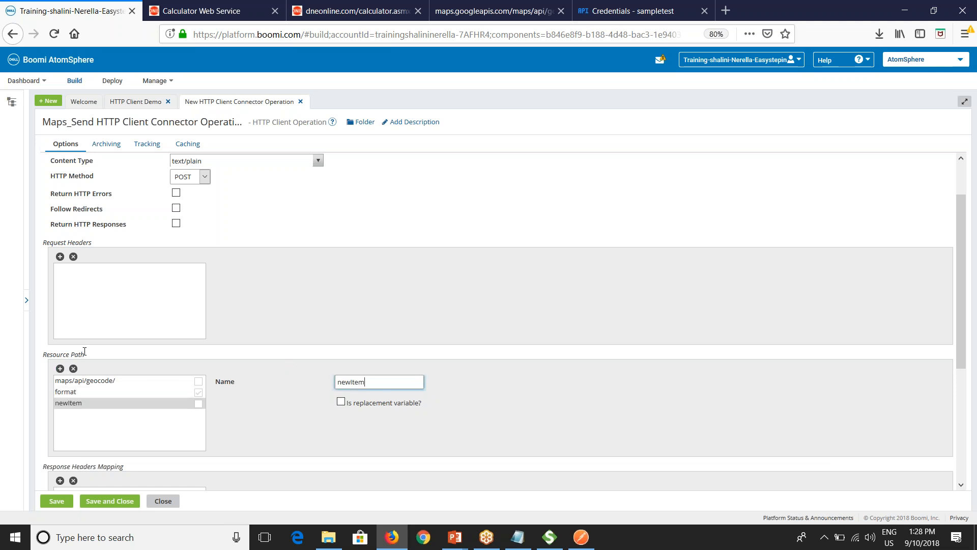
{"action": "key", "text": "alt+Tab"}
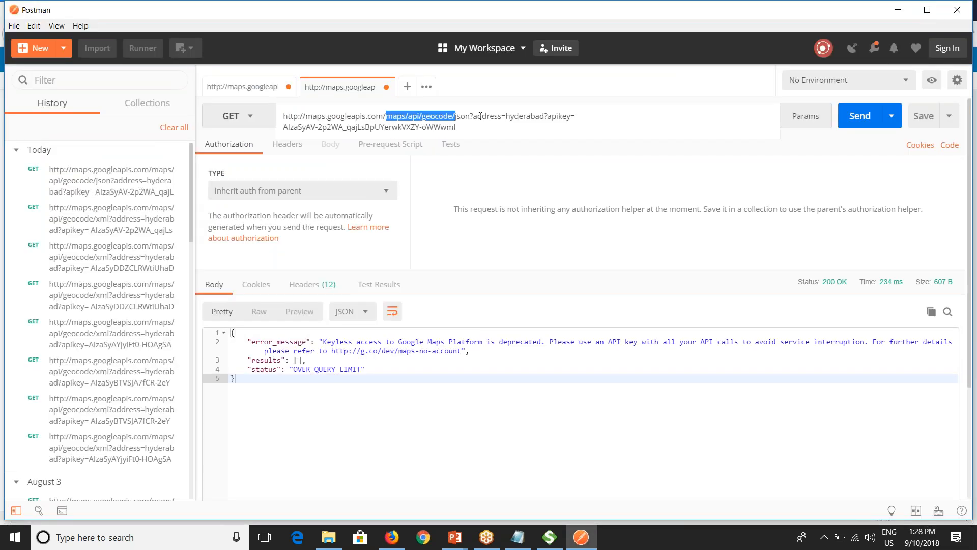
{"action": "left_click_drag", "start_coordinate": [469, 117], "coordinate": [503, 115]}
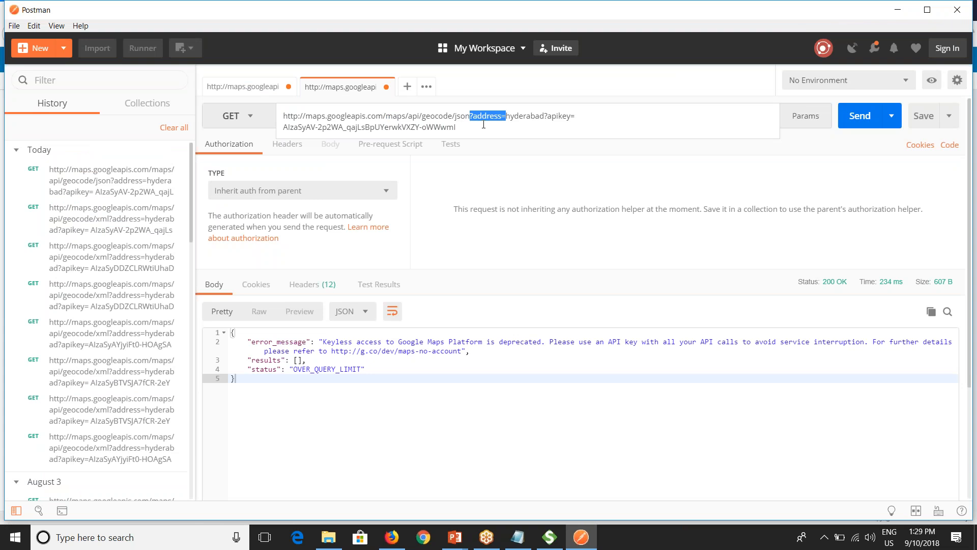
{"action": "key", "text": "alt+Tab"}
{"action": "left_click_drag", "start_coordinate": [379, 381], "coordinate": [296, 382]}
{"action": "type", "text": "?address="}
- Add a resource path element named address and mark it as a replacement variable
{"action": "left_click", "coordinate": [60, 369]}
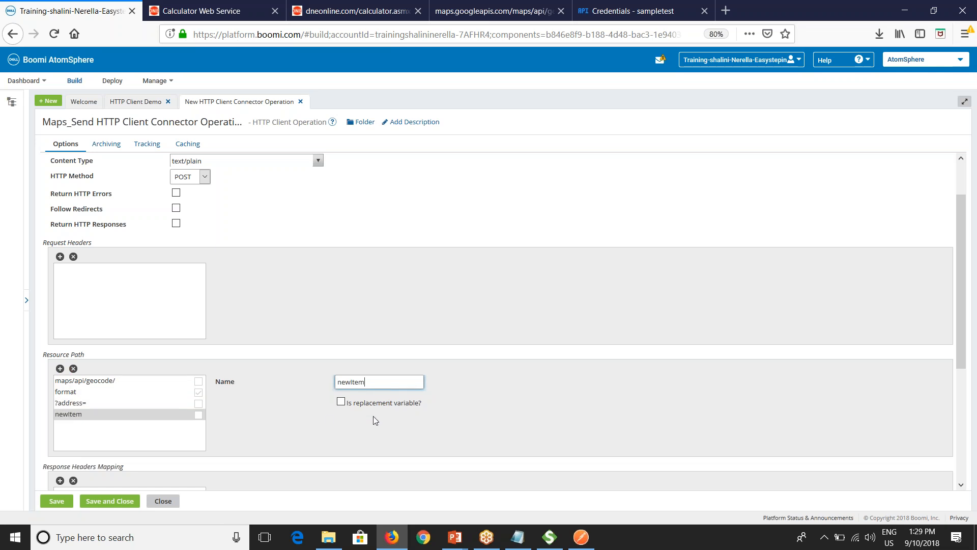
{"action": "left_click_drag", "start_coordinate": [358, 383], "coordinate": [303, 382]}
{"action": "type", "text": "address"}
{"action": "left_click", "coordinate": [340, 401]}
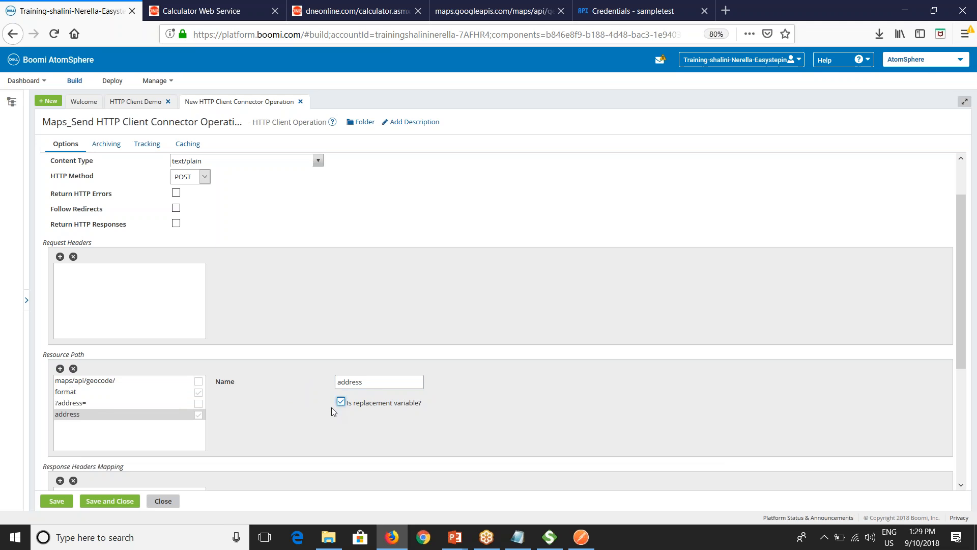
- Add a fixed resource path element named ?apikey=, copying the text from the request URL in Postman
{"action": "left_click", "coordinate": [60, 369]}
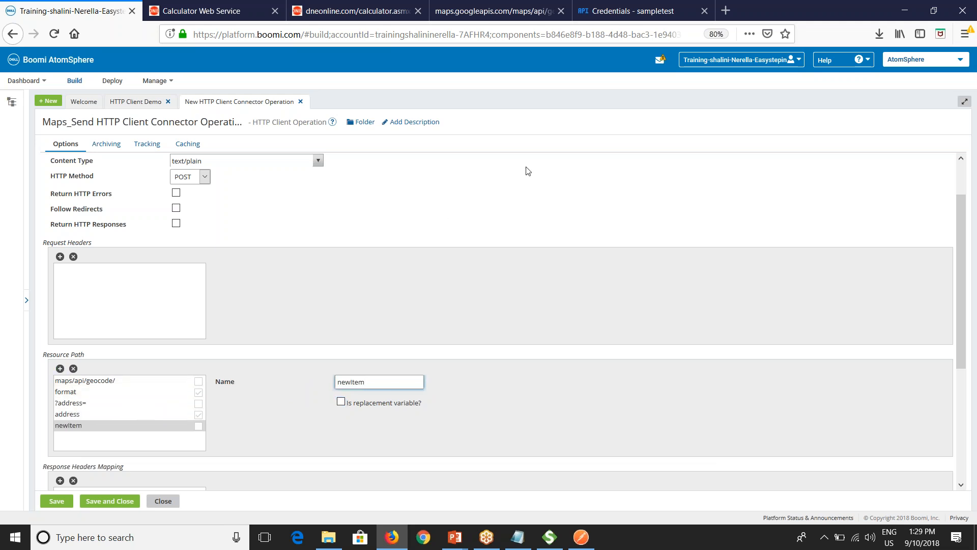
{"action": "key", "text": "alt+Tab"}
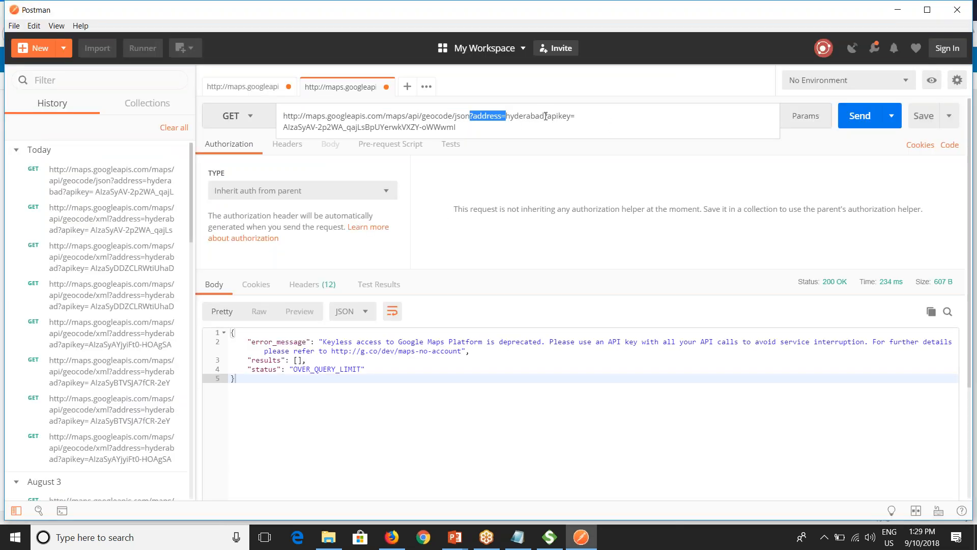
{"action": "left_click_drag", "start_coordinate": [544, 116], "coordinate": [578, 118]}
{"action": "key", "text": "ctrl+c"}
{"action": "key", "text": "alt+Tab"}
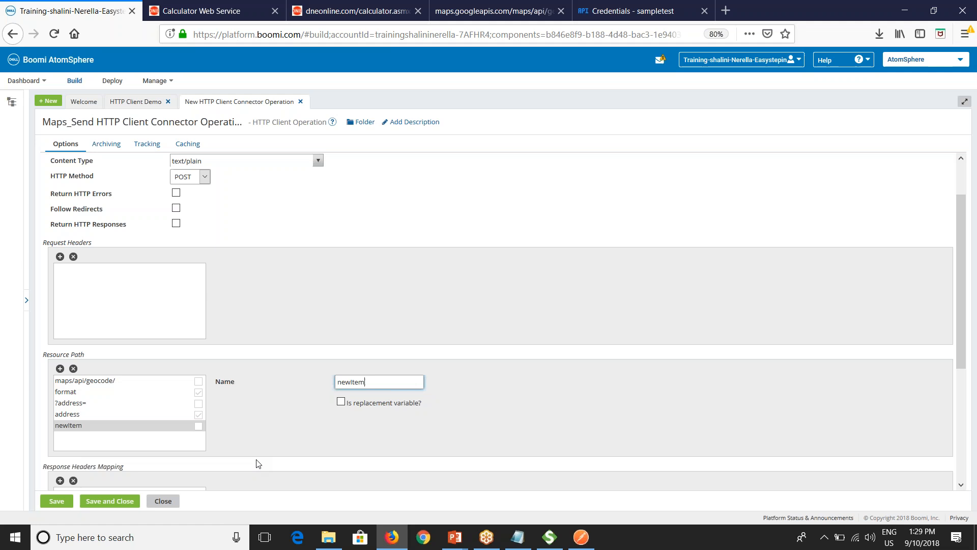
{"action": "left_click", "coordinate": [60, 368]}
{"action": "key", "text": "ctrl+a"}
{"action": "key", "text": "ctrl+v"}
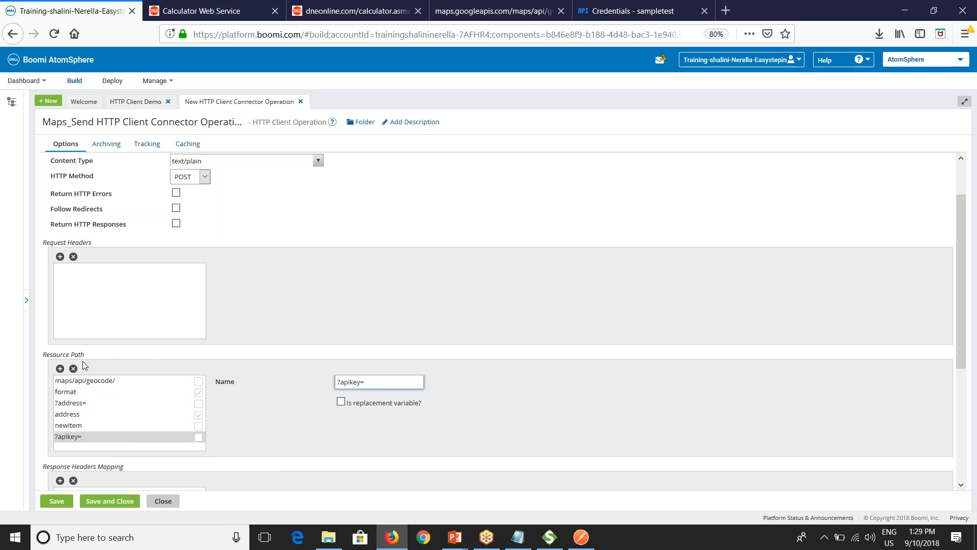
- Add a resource path element named apikey as a replacement variable, then save the Send operation and confirm the connector settings
{"action": "left_click", "coordinate": [60, 368]}
{"action": "key", "text": "ctrl+a"}
{"action": "type", "text": "a"}
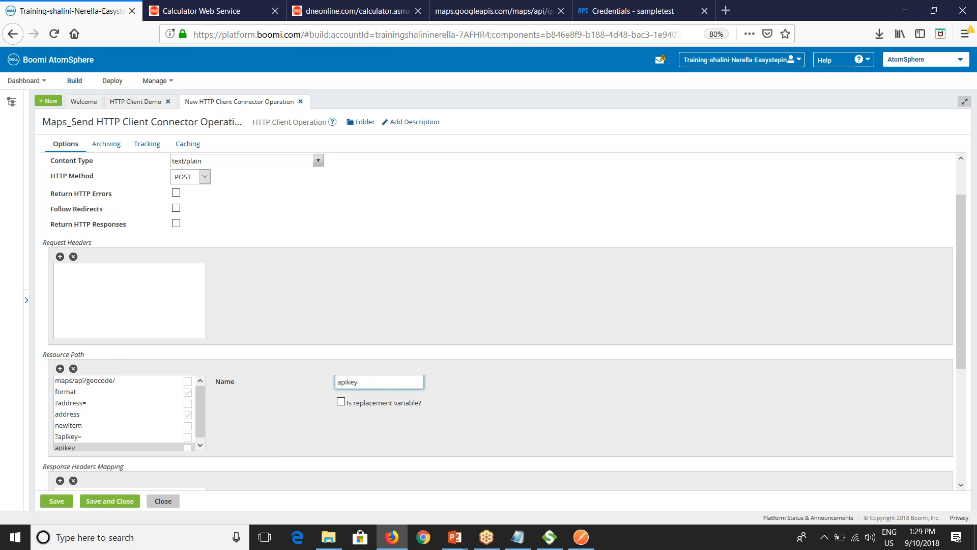
{"action": "left_click", "coordinate": [341, 402]}
{"action": "left_click", "coordinate": [113, 502]}
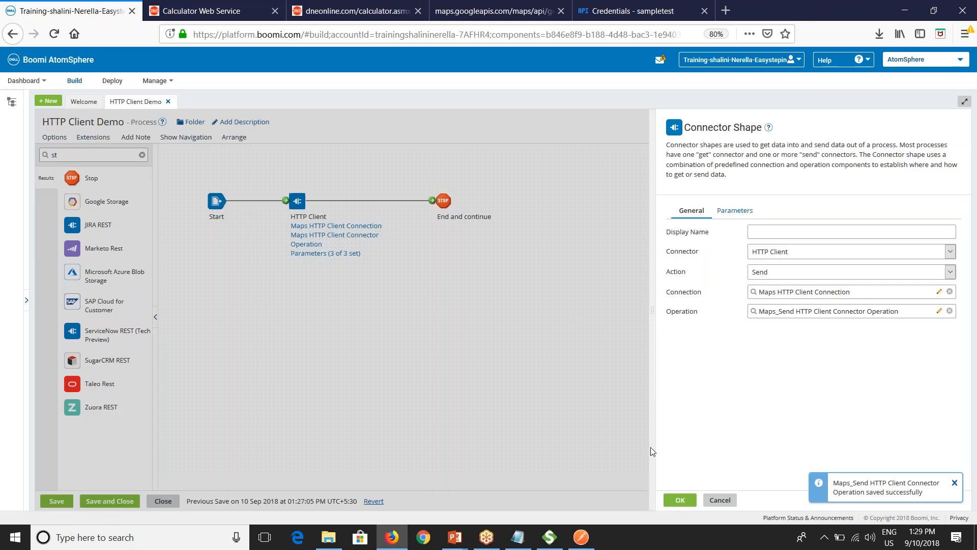
{"action": "left_click", "coordinate": [680, 500]}
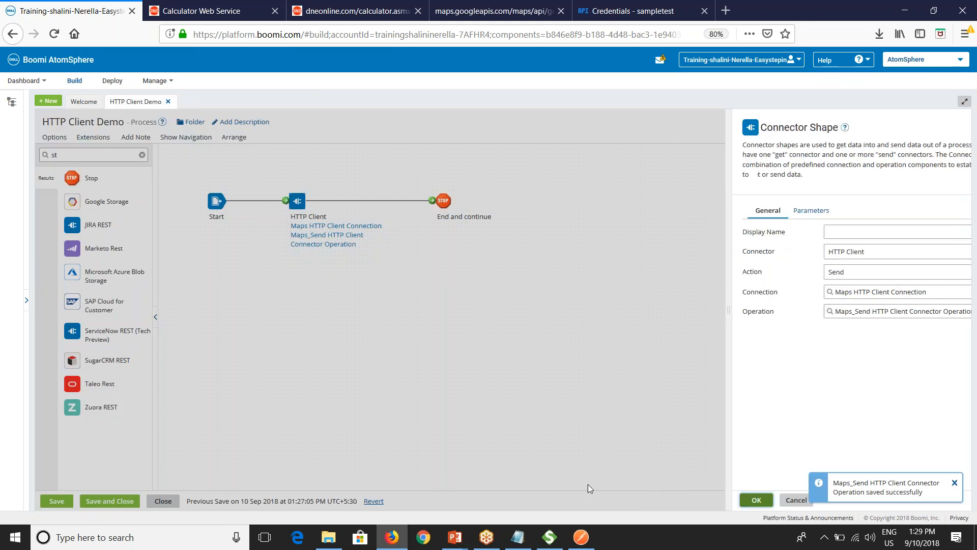
- Add a format parameter with the static value xml to the HTTP Client connector
{"action": "left_click", "coordinate": [301, 204]}
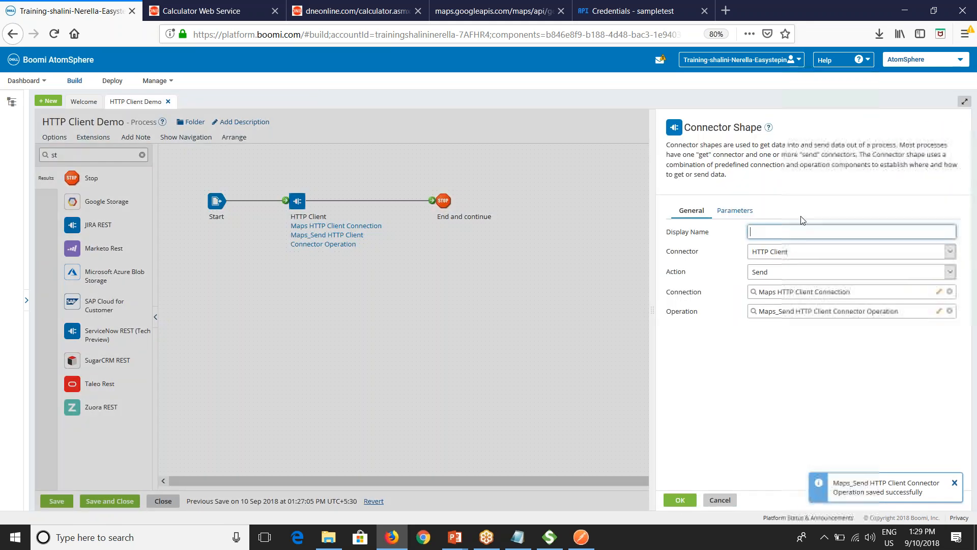
{"action": "left_click", "coordinate": [735, 210]}
{"action": "left_click", "coordinate": [673, 251]}
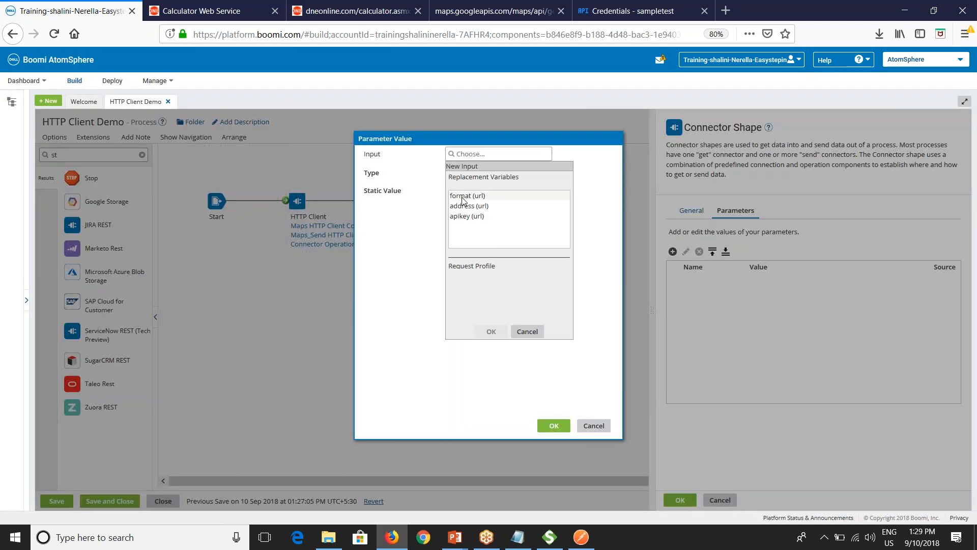
{"action": "double_click", "coordinate": [471, 196]}
{"action": "left_click", "coordinate": [465, 190]}
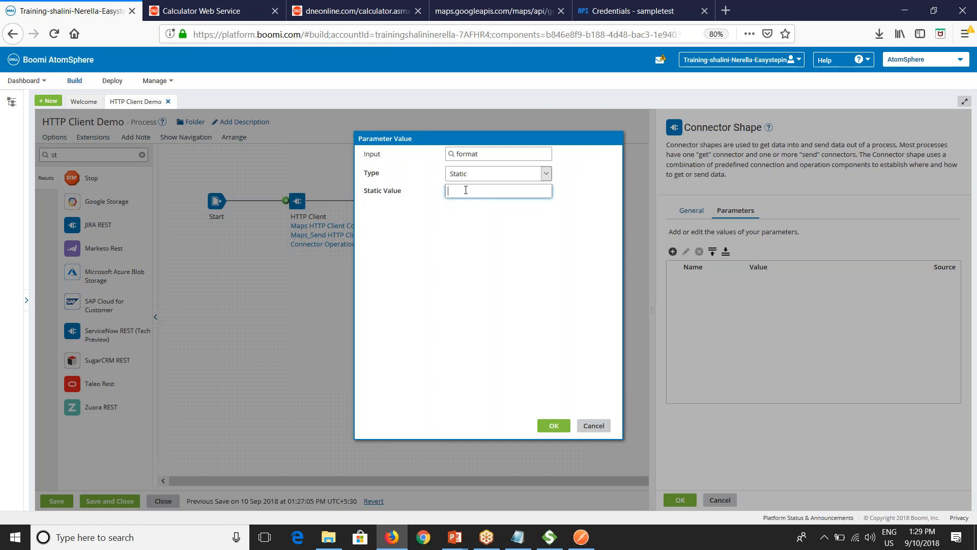
{"action": "left_click", "coordinate": [553, 426]}
- Add an address parameter with the static value hyderabad to the HTTP Client connector
{"action": "left_click", "coordinate": [672, 251]}
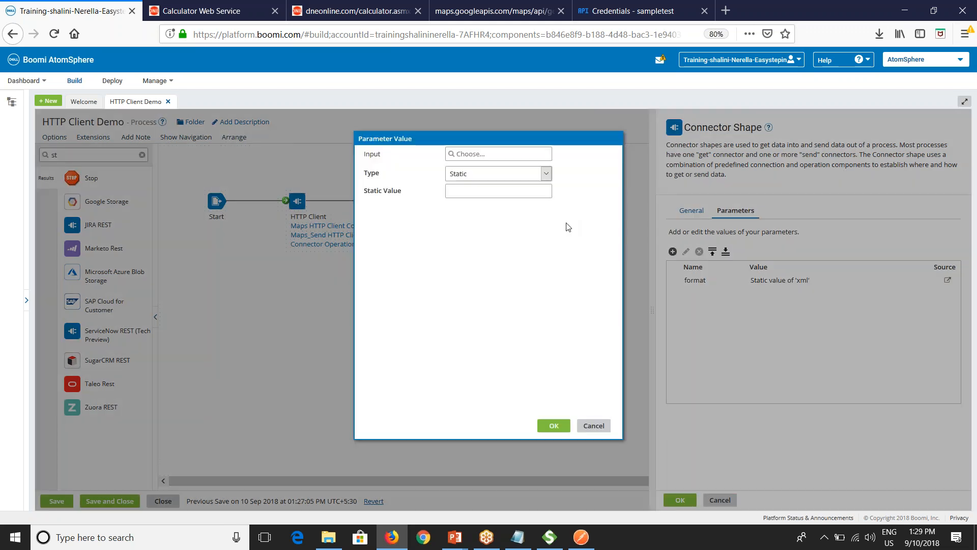
{"action": "left_click", "coordinate": [471, 154]}
{"action": "left_click", "coordinate": [469, 206]}
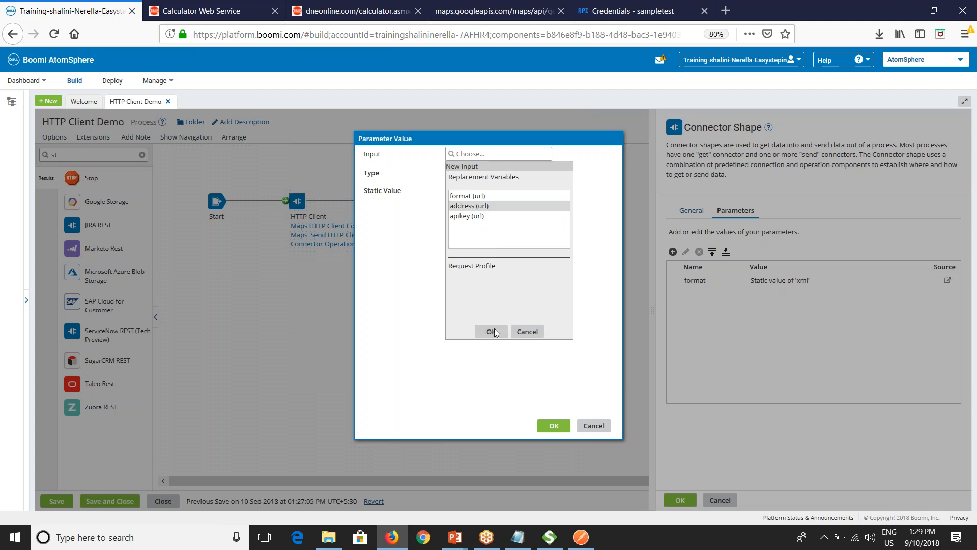
{"action": "left_click", "coordinate": [491, 331]}
{"action": "left_click", "coordinate": [457, 191]}
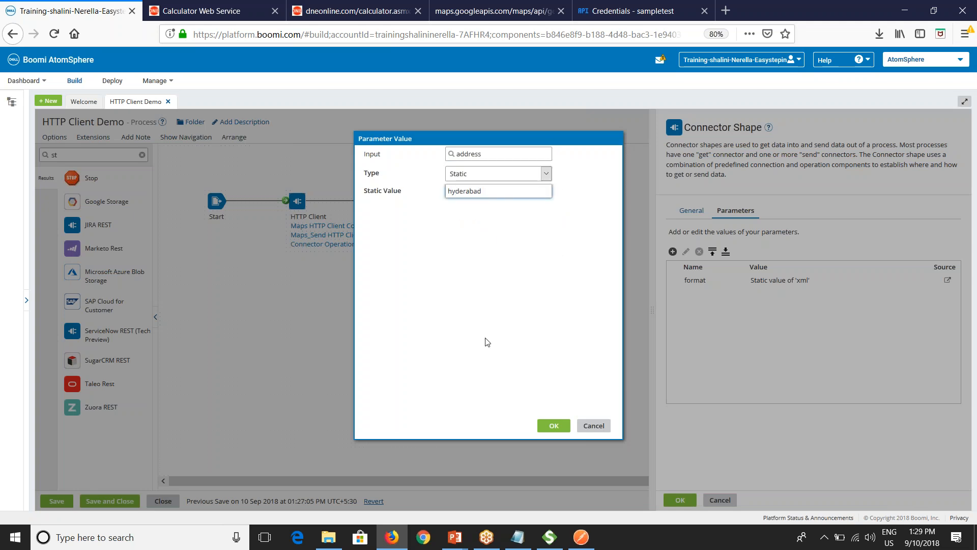
{"action": "left_click", "coordinate": [553, 425]}
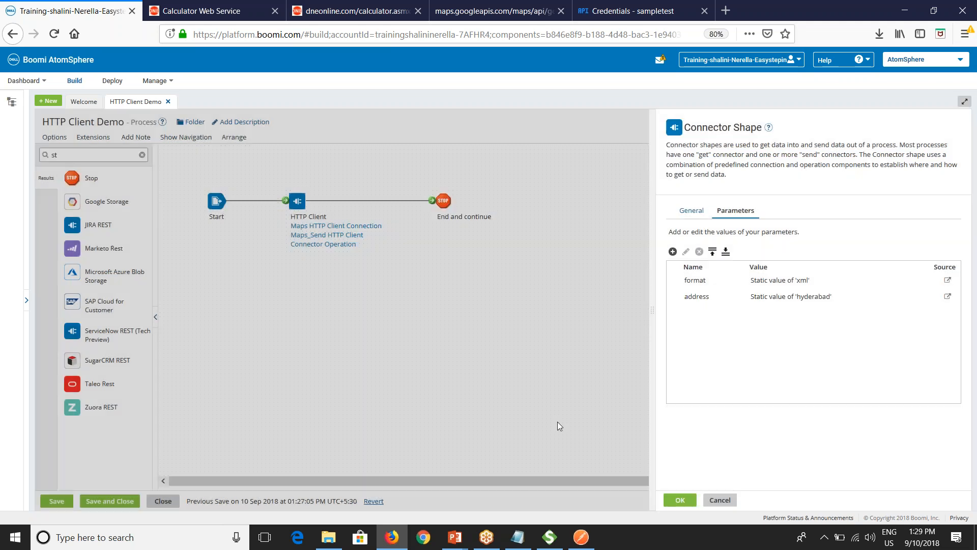
- Start another static connector parameter with apikey as its input
{"action": "left_click", "coordinate": [672, 252]}
{"action": "left_click", "coordinate": [471, 154]}
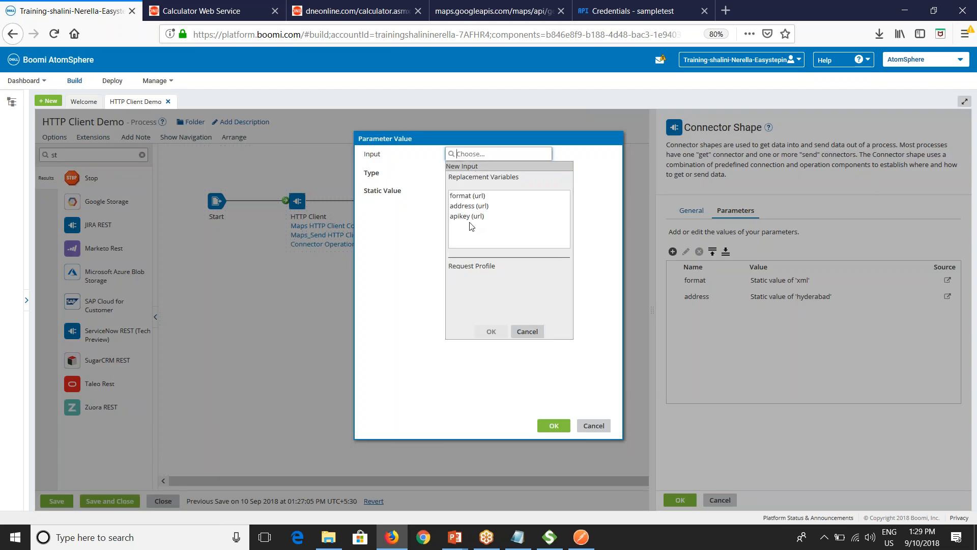
{"action": "left_click", "coordinate": [472, 218]}
{"action": "double_click", "coordinate": [472, 218]}
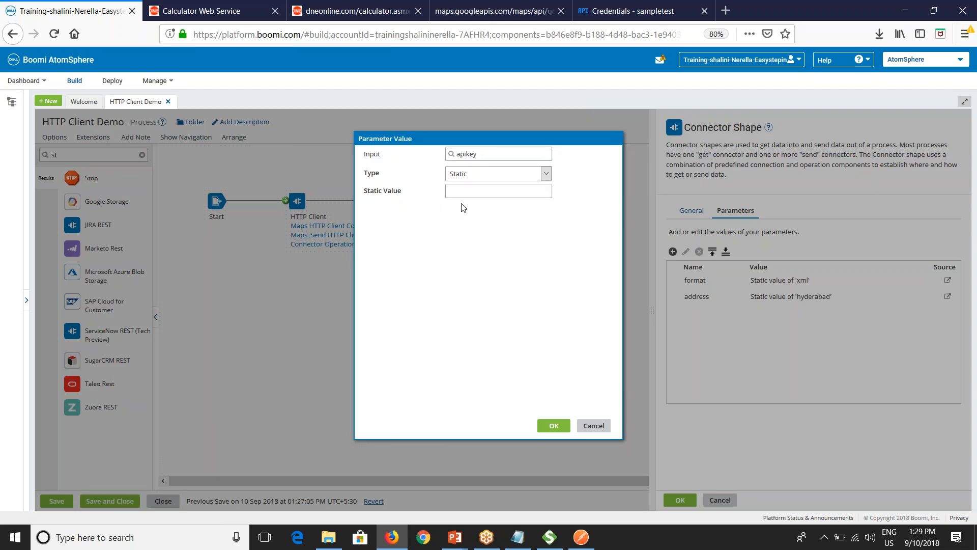
- Copy the newly created API key from the Google Cloud Platform Credentials page
{"action": "left_click", "coordinate": [584, 540]}
{"action": "left_click_drag", "start_coordinate": [456, 127], "coordinate": [282, 122]}
{"action": "key", "text": "alt+Tab"}
{"action": "left_click", "coordinate": [643, 11]}
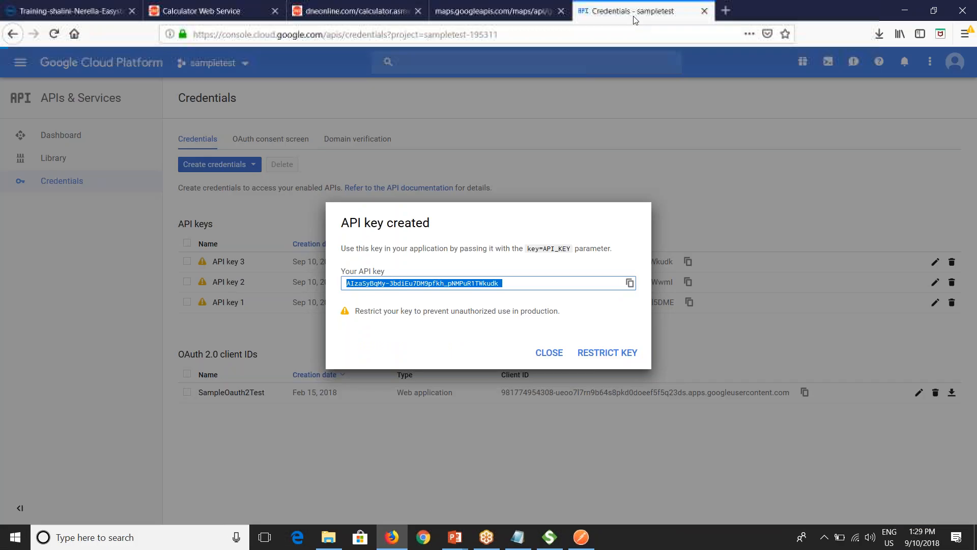
{"action": "left_click", "coordinate": [629, 283]}
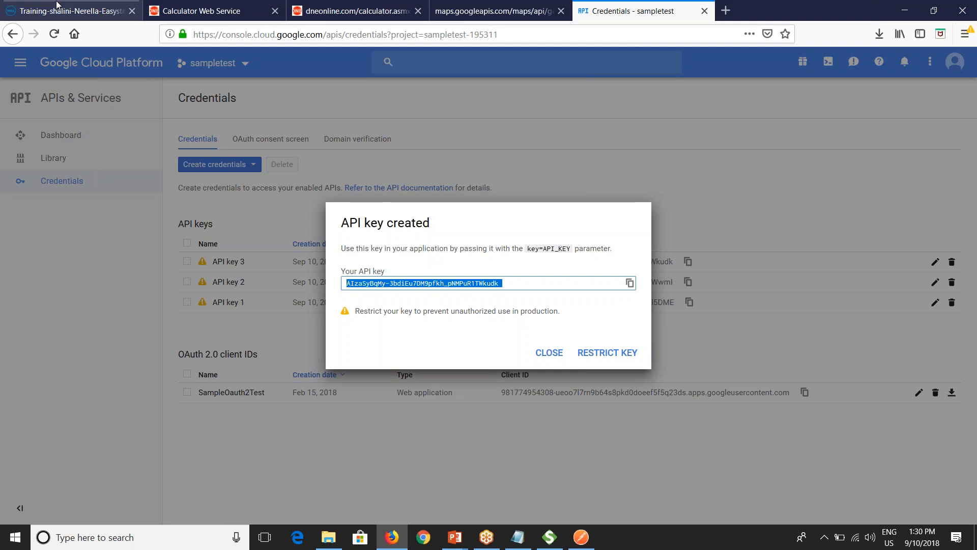
- Back in Boomi, paste the API key as the apikey parameter's static value and confirm the connector's parameters
{"action": "left_click", "coordinate": [74, 11]}
{"action": "left_click", "coordinate": [460, 191]}
{"action": "key", "text": "ctrl+v"}
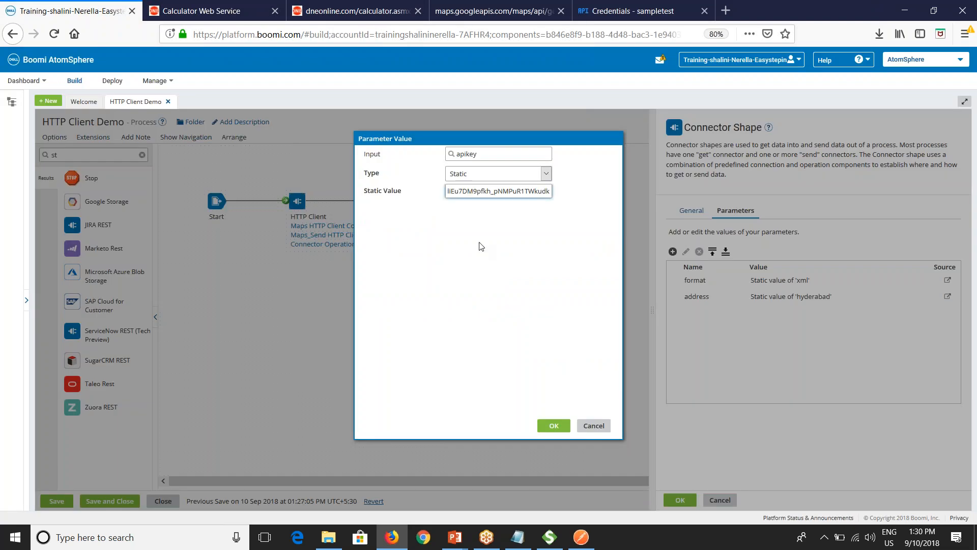
{"action": "key", "text": "Left"}
{"action": "key", "text": "Left"}
{"action": "key", "text": "Left"}
{"action": "key", "text": "Left"}
{"action": "key", "text": "Left"}
{"action": "key", "text": "Left"}
{"action": "key", "text": "Left"}
{"action": "key", "text": "Left"}
{"action": "key", "text": "Left"}
{"action": "key", "text": "Left"}
{"action": "key", "text": "Left"}
{"action": "key", "text": "Left"}
{"action": "key", "text": "Left"}
{"action": "key", "text": "Left"}
{"action": "key", "text": "Left"}
{"action": "key", "text": "Left"}
{"action": "key", "text": "Left"}
{"action": "key", "text": "Left"}
{"action": "key", "text": "Left"}
{"action": "key", "text": "Left"}
{"action": "key", "text": "Left"}
{"action": "left_click", "coordinate": [553, 426]}
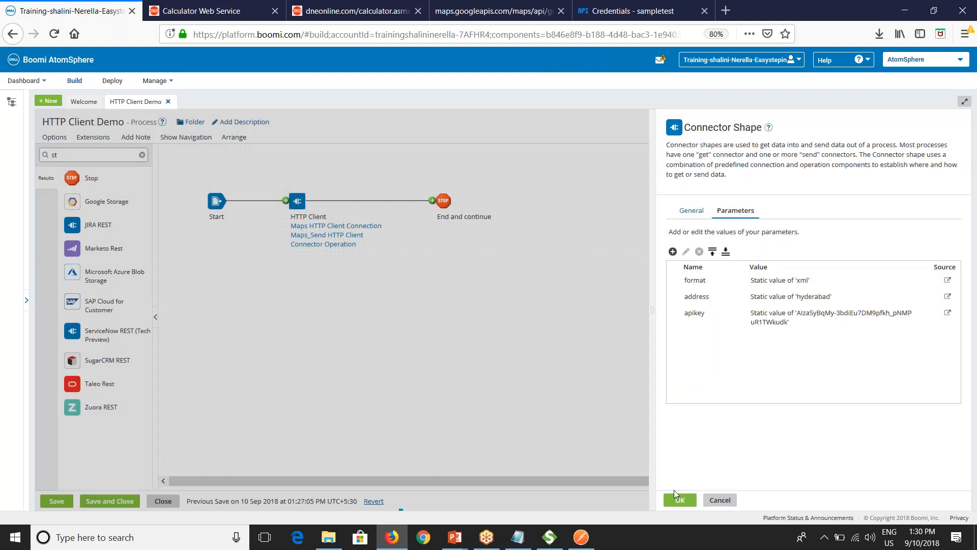
{"action": "left_click", "coordinate": [681, 501]}
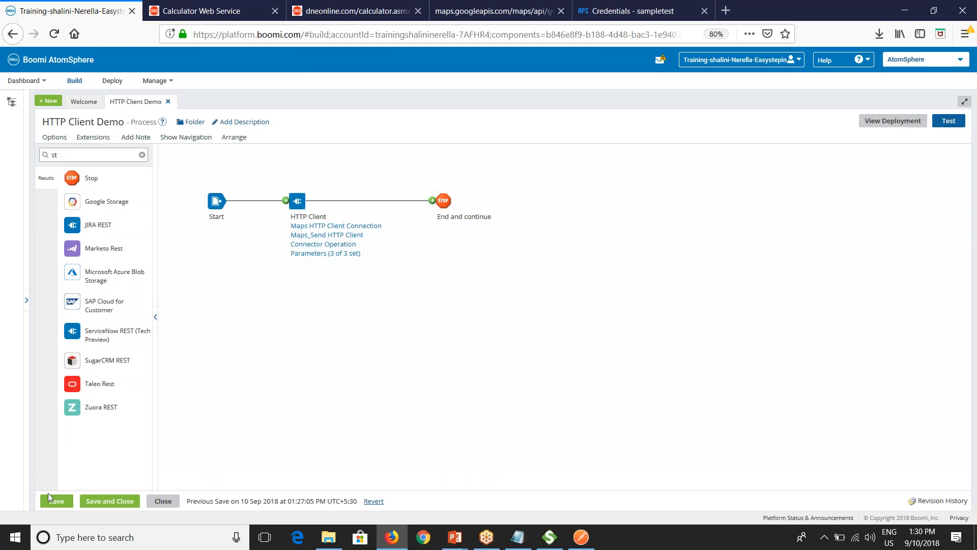
- Save the HTTP Client Demo process and run it in test mode
{"action": "left_click", "coordinate": [56, 501]}
{"action": "left_click", "coordinate": [947, 124]}
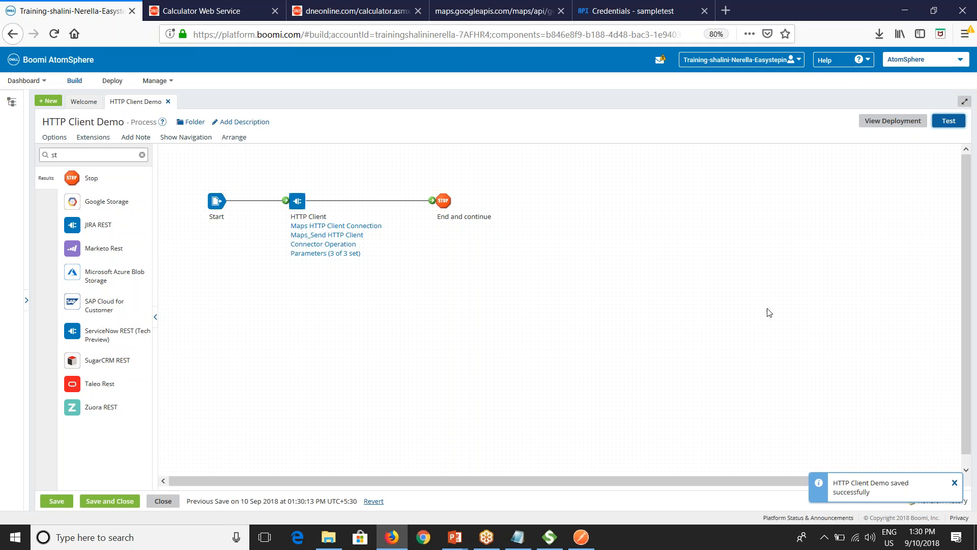
{"action": "left_click", "coordinate": [641, 198]}
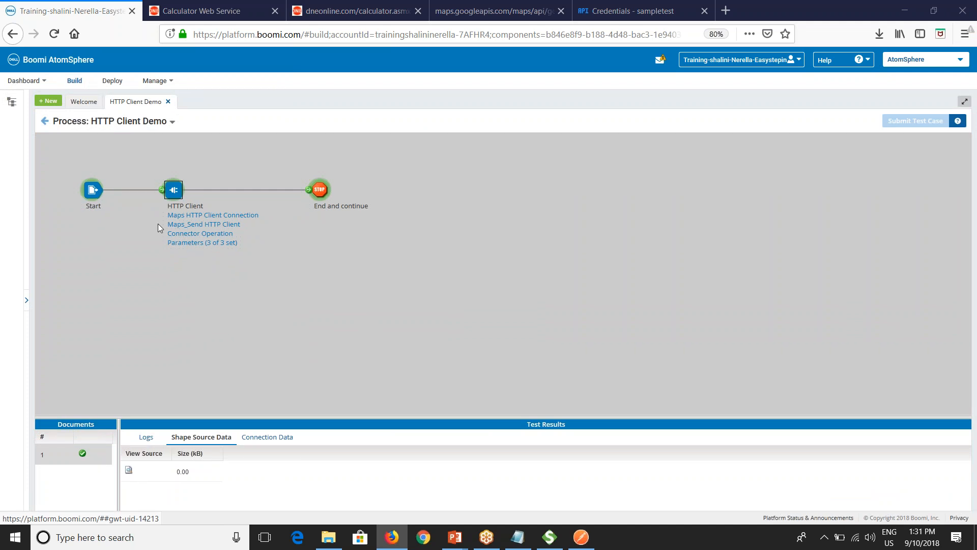
- Inspect the test run's source data at the Stop and HTTP Client shapes, then return to the process canvas
{"action": "left_click", "coordinate": [320, 190]}
{"action": "left_click", "coordinate": [129, 470]}
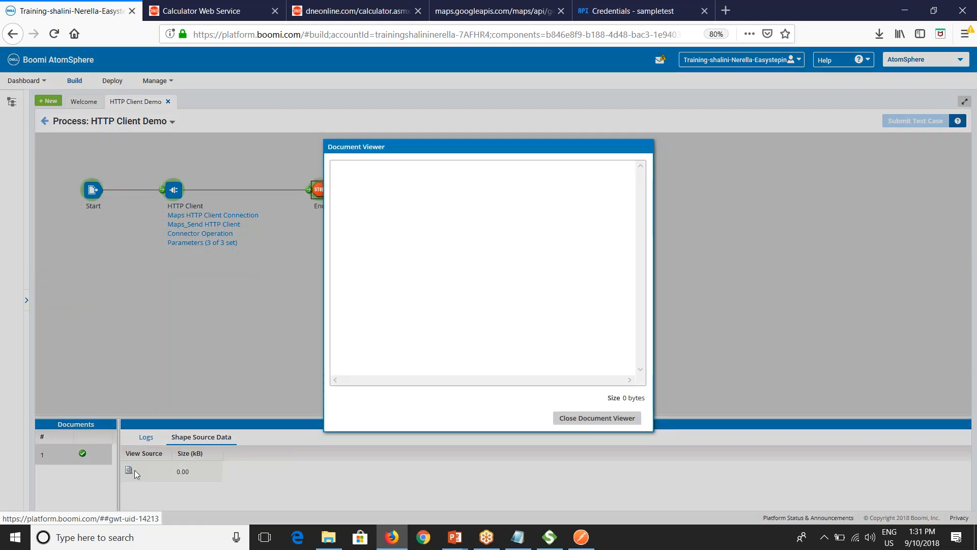
{"action": "left_click", "coordinate": [573, 415]}
{"action": "left_click", "coordinate": [174, 190]}
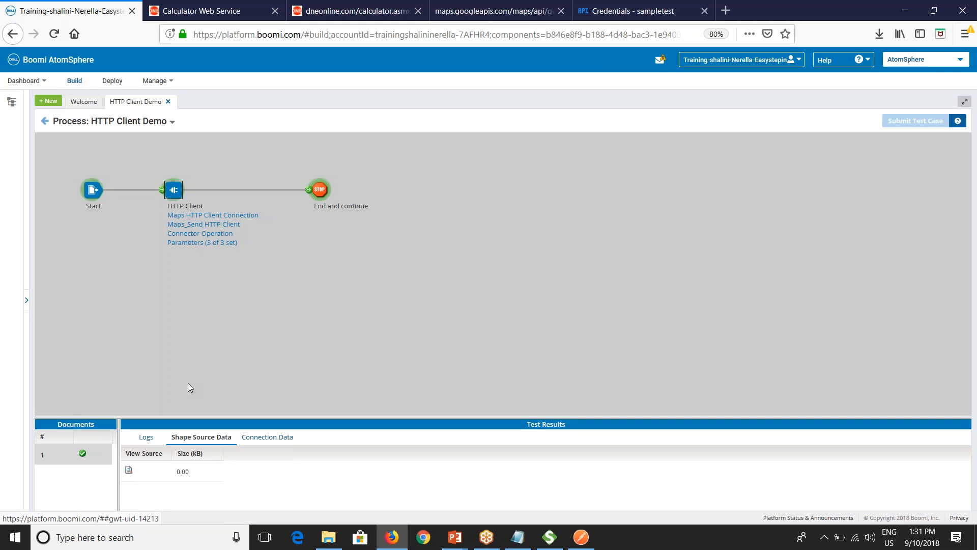
{"action": "left_click", "coordinate": [44, 121]}
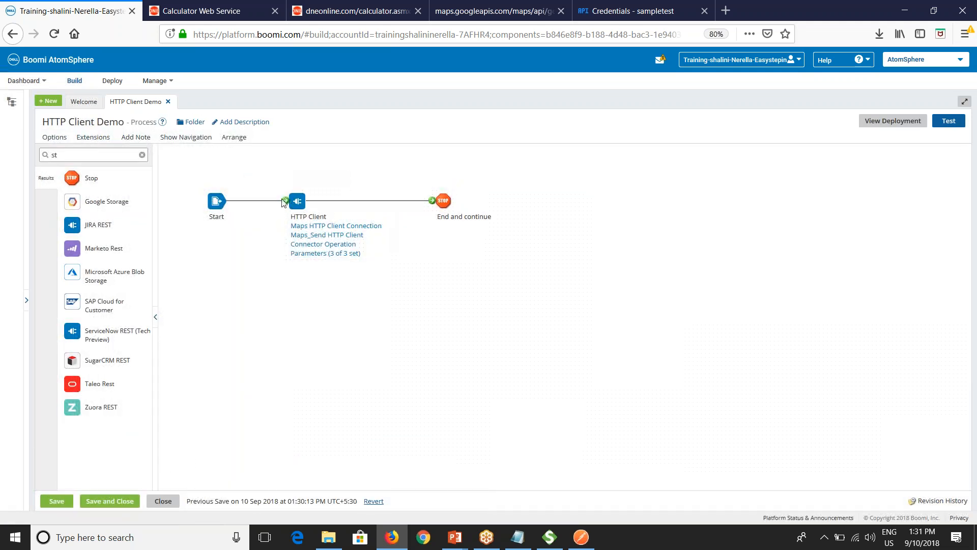
- Move the HTTP Client and Stop shapes away from Start and place a Set Properties shape before the HTTP Client
{"action": "left_click_drag", "start_coordinate": [297, 201], "coordinate": [371, 201]}
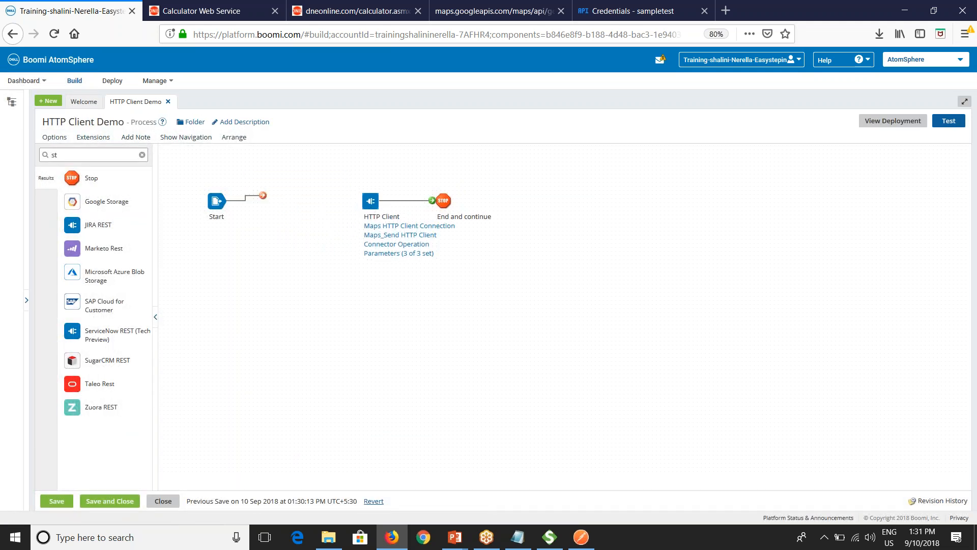
{"action": "left_click_drag", "start_coordinate": [443, 201], "coordinate": [533, 192]}
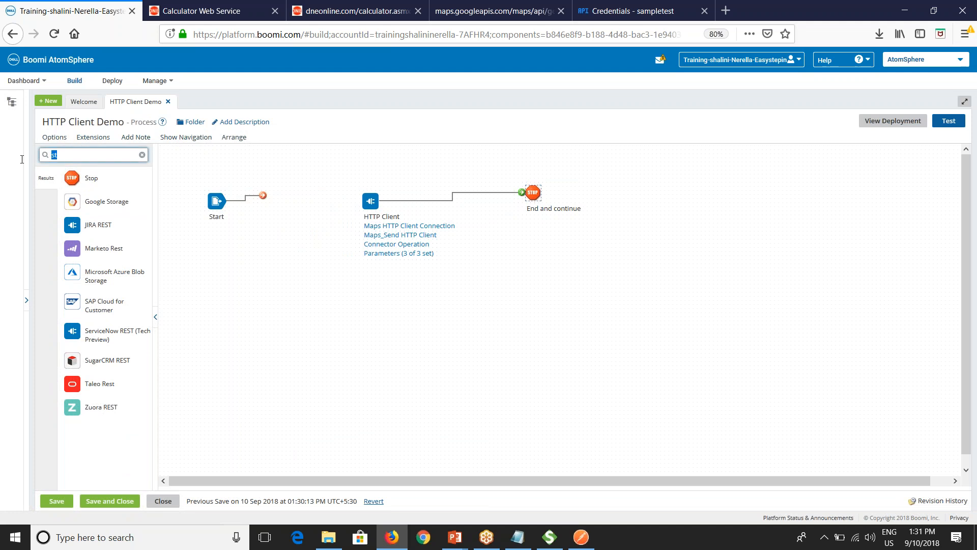
{"action": "type", "text": "set"}
{"action": "left_click_drag", "start_coordinate": [71, 178], "coordinate": [280, 209]}
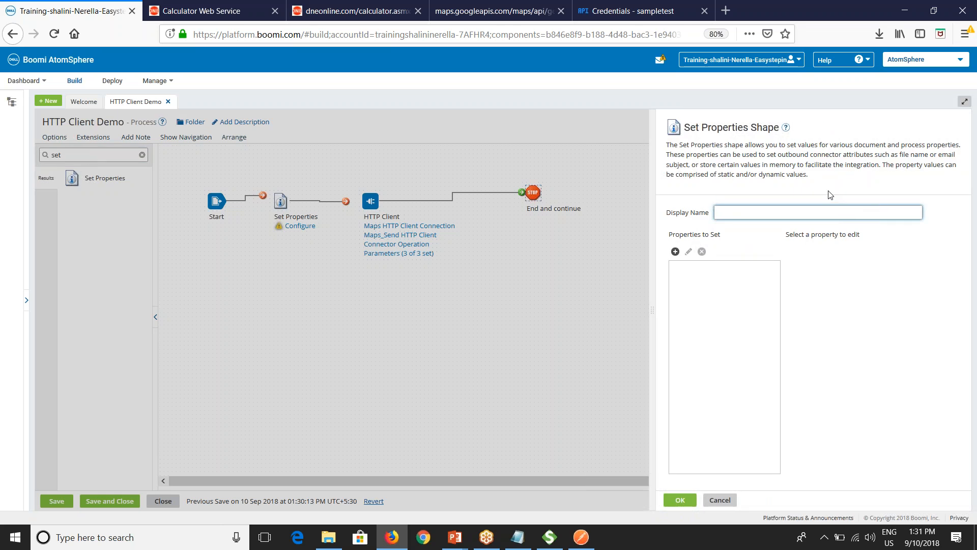
- Add a dynamic document property named DDP_format to the Set Properties shape and confirm its settings
{"action": "left_click", "coordinate": [675, 251]}
{"action": "left_click", "coordinate": [493, 192]}
{"action": "left_click", "coordinate": [494, 215]}
{"action": "left_click", "coordinate": [491, 209]}
{"action": "type", "text": "DDP_format"}
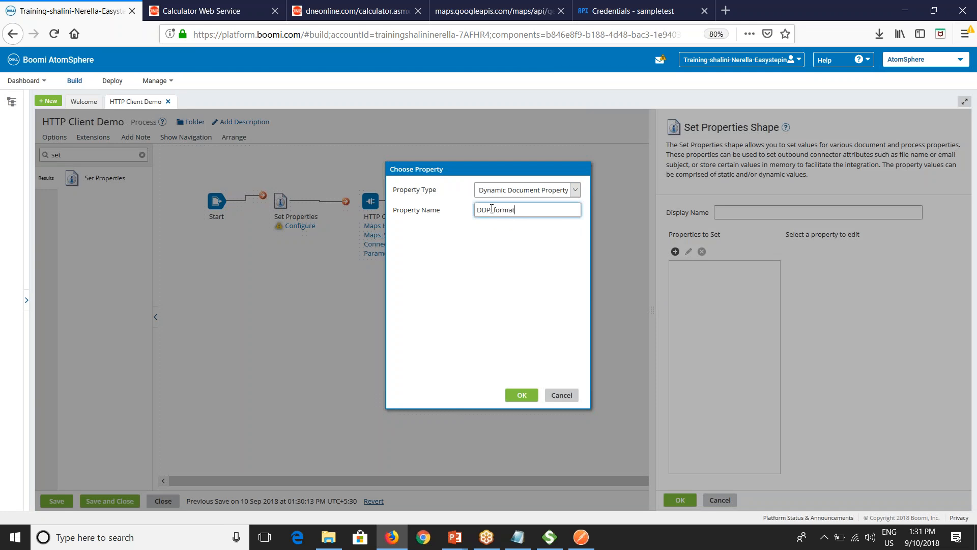
{"action": "left_click", "coordinate": [521, 395]}
{"action": "left_click", "coordinate": [682, 502]}
- Connect Start to Set Properties and Set Properties to HTTP Client, and align the Stop shape with the flow
{"action": "left_click_drag", "start_coordinate": [261, 195], "coordinate": [281, 203]}
{"action": "left_click_drag", "start_coordinate": [346, 201], "coordinate": [371, 201]}
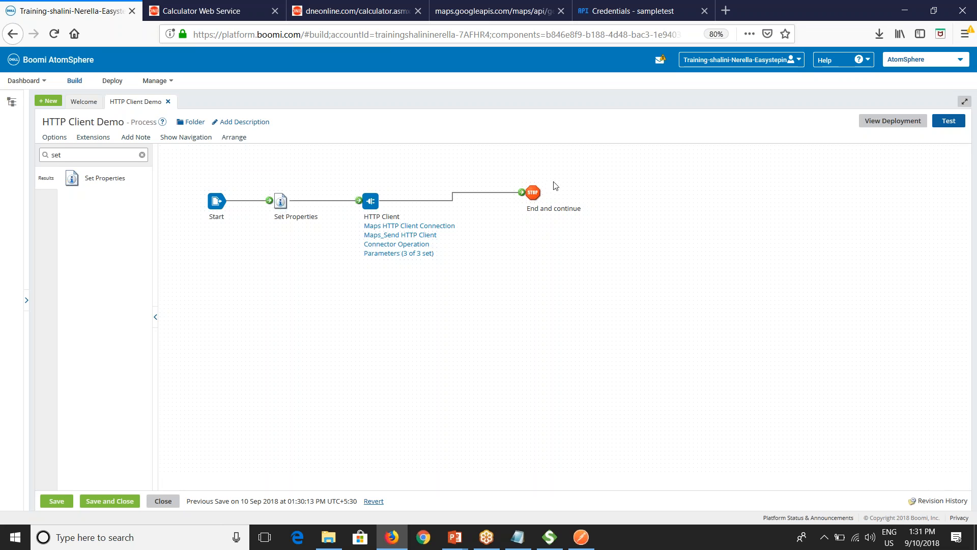
{"action": "mouse_move", "coordinate": [533, 193]}
{"action": "left_mouse_down"}
{"action": "mouse_move", "coordinate": [515, 208]}
{"action": "mouse_move", "coordinate": [517, 200]}
{"action": "left_mouse_up"}
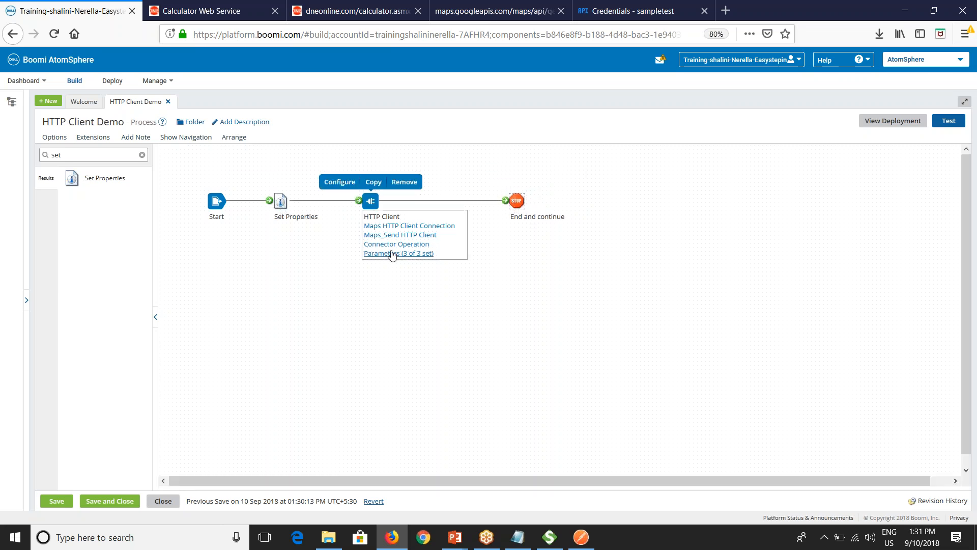
- Open the Maps_Send operation and check the names of the format and address replacement variables in the resource path
{"action": "left_click", "coordinate": [383, 252]}
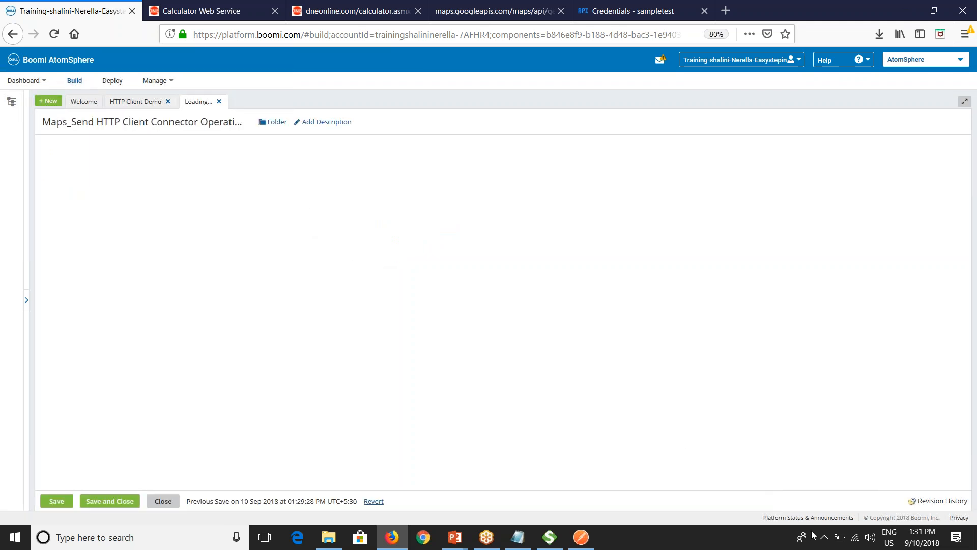
{"action": "left_click", "coordinate": [90, 447]}
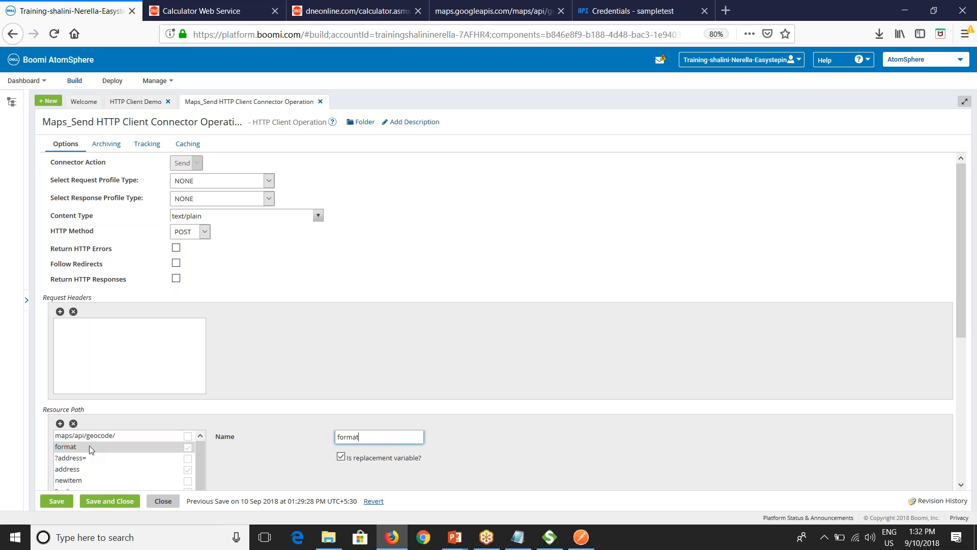
{"action": "left_click_drag", "start_coordinate": [366, 437], "coordinate": [323, 436]}
{"action": "left_click", "coordinate": [134, 468]}
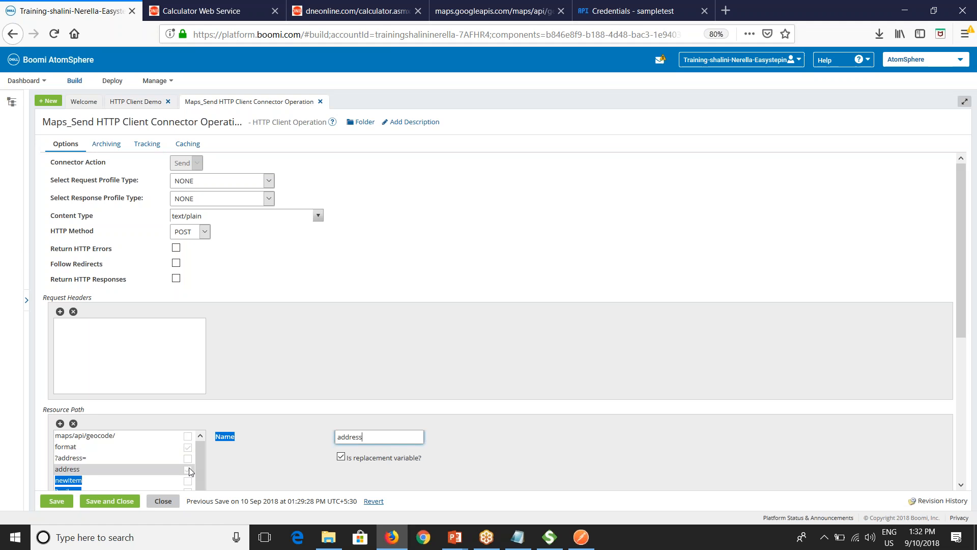
{"action": "left_click_drag", "start_coordinate": [362, 436], "coordinate": [289, 439]}
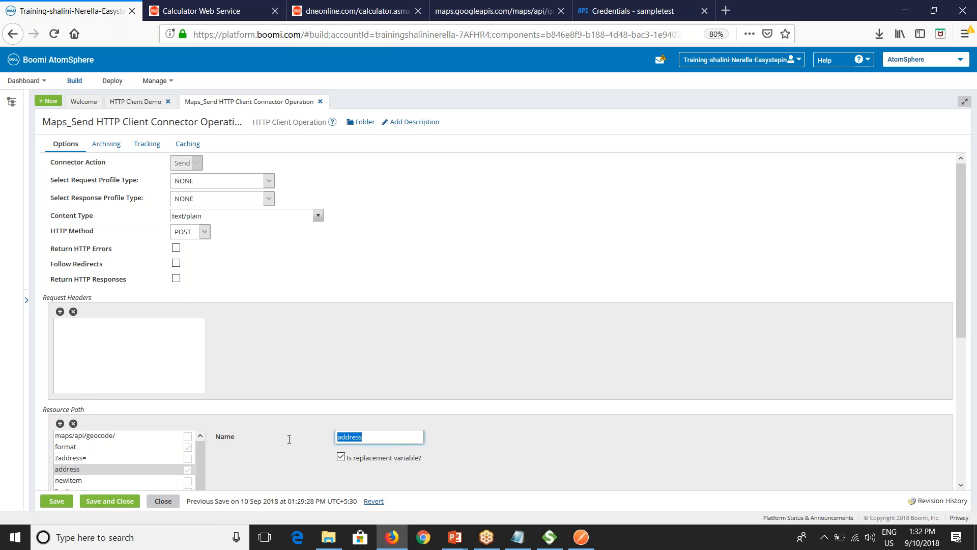
- Return to the HTTP Client Demo process and add a dynamic document property named address to the Set Properties shape
{"action": "left_click", "coordinate": [145, 102]}
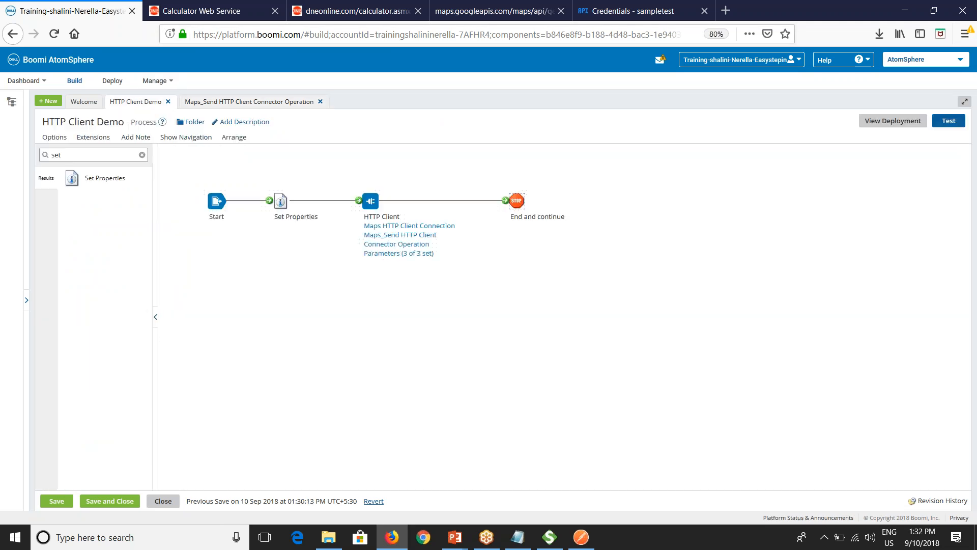
{"action": "left_click", "coordinate": [279, 207]}
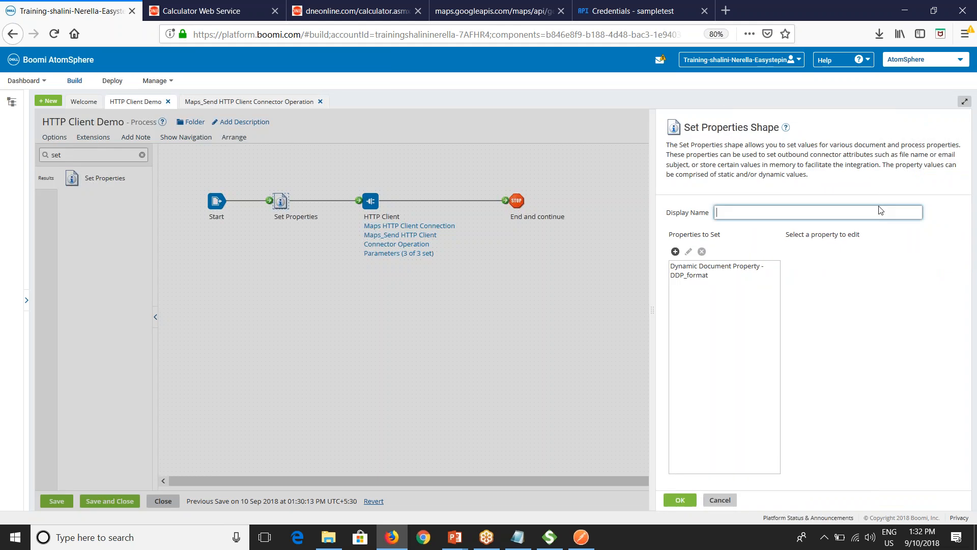
{"action": "left_click", "coordinate": [674, 251]}
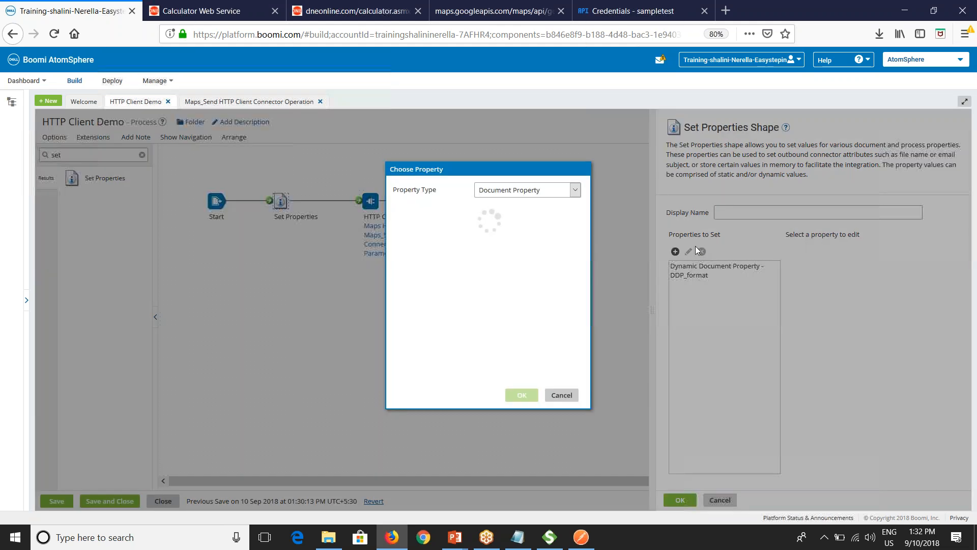
{"action": "left_click", "coordinate": [509, 189]}
{"action": "left_click", "coordinate": [509, 215]}
{"action": "left_click", "coordinate": [506, 209]}
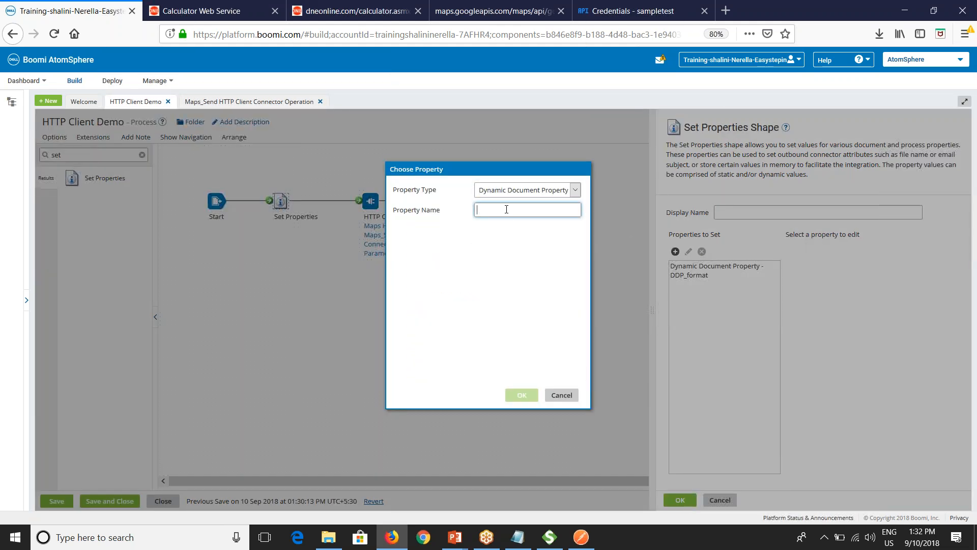
{"action": "key", "text": "ctrl+v"}
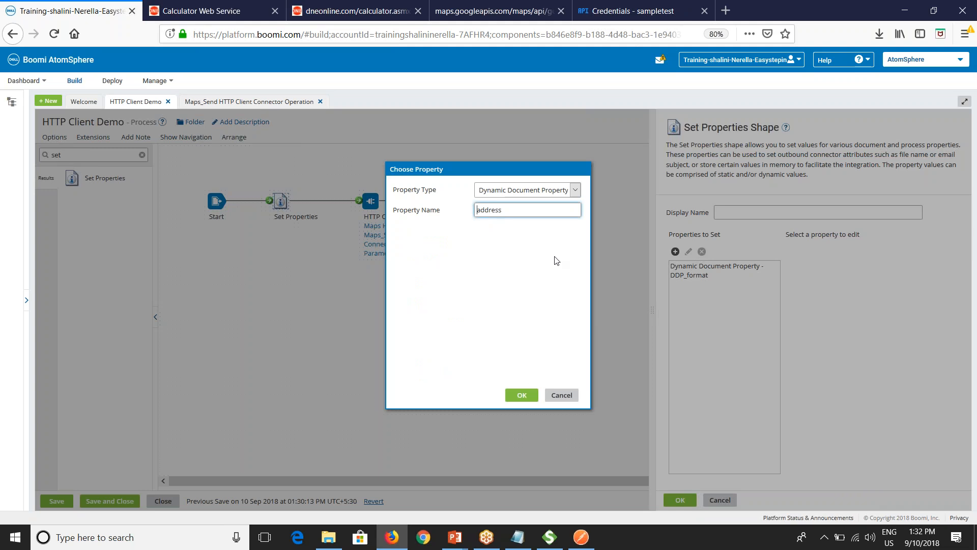
{"action": "left_click", "coordinate": [524, 396]}
- Rename the DDP_format dynamic document property to format
{"action": "left_click", "coordinate": [679, 274]}
{"action": "left_click", "coordinate": [688, 251]}
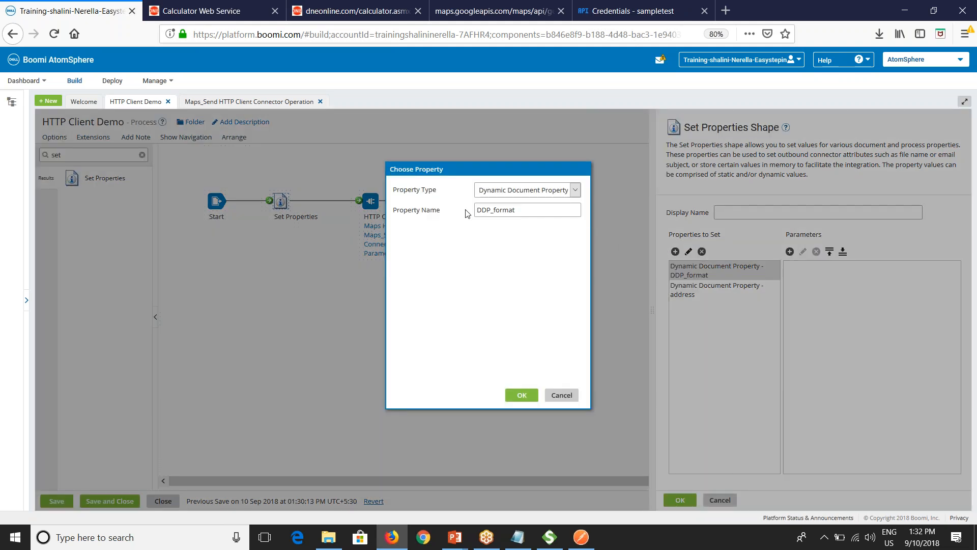
{"action": "left_click", "coordinate": [505, 212]}
{"action": "left_click_drag", "start_coordinate": [489, 211], "coordinate": [477, 211]}
{"action": "key", "text": "BackSpace"}
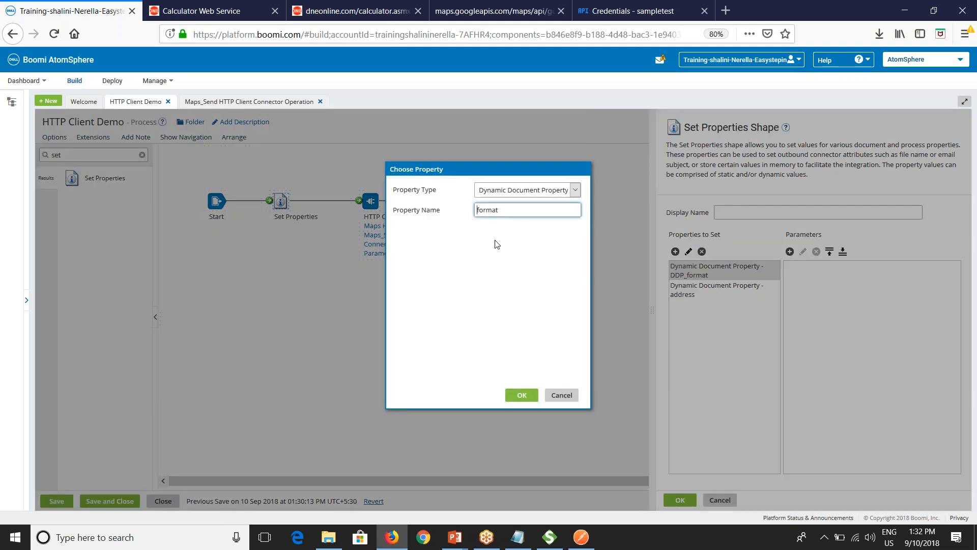
{"action": "left_click", "coordinate": [519, 390]}
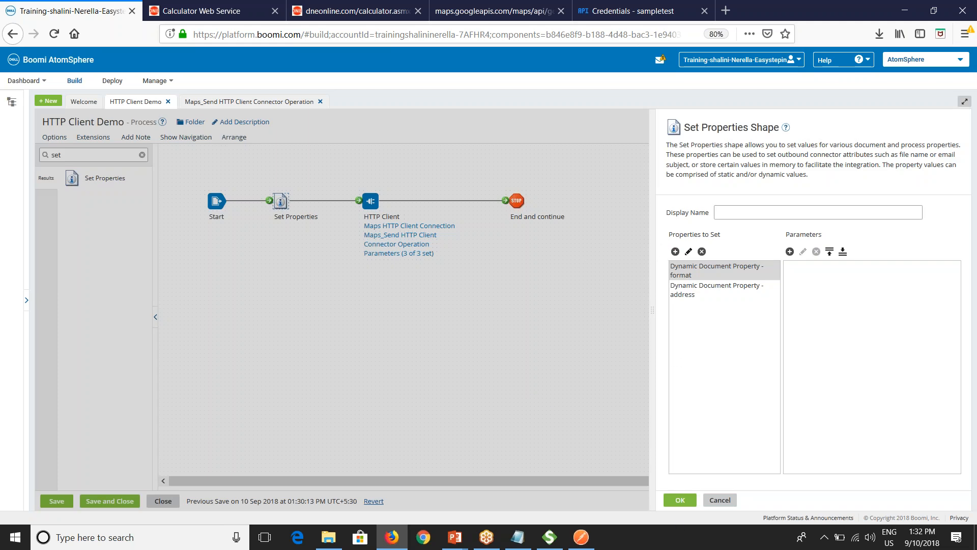
- Copy the apikey variable name from the Maps_Send operation's resource path and add a dynamic document property named apikey to the Set Properties shape
{"action": "left_click", "coordinate": [264, 101]}
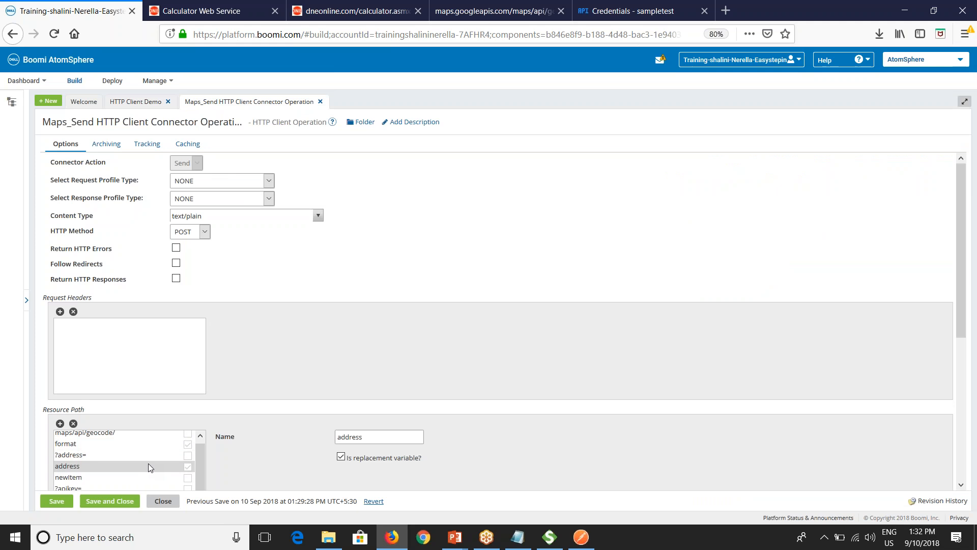
{"action": "scroll", "coordinate": [149, 463], "scroll_direction": "down", "scroll_amount": 3}
{"action": "left_click", "coordinate": [77, 334]}
{"action": "left_click_drag", "start_coordinate": [353, 318], "coordinate": [307, 276]}
{"action": "left_click", "coordinate": [135, 101]}
{"action": "left_click", "coordinate": [674, 251]}
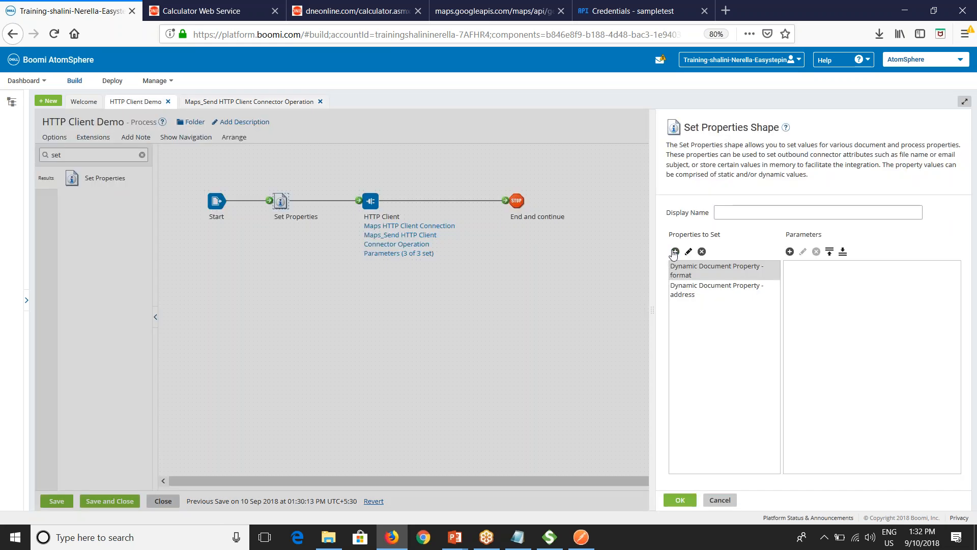
{"action": "left_click", "coordinate": [527, 189]}
{"action": "left_click", "coordinate": [514, 219]}
{"action": "left_click", "coordinate": [505, 210]}
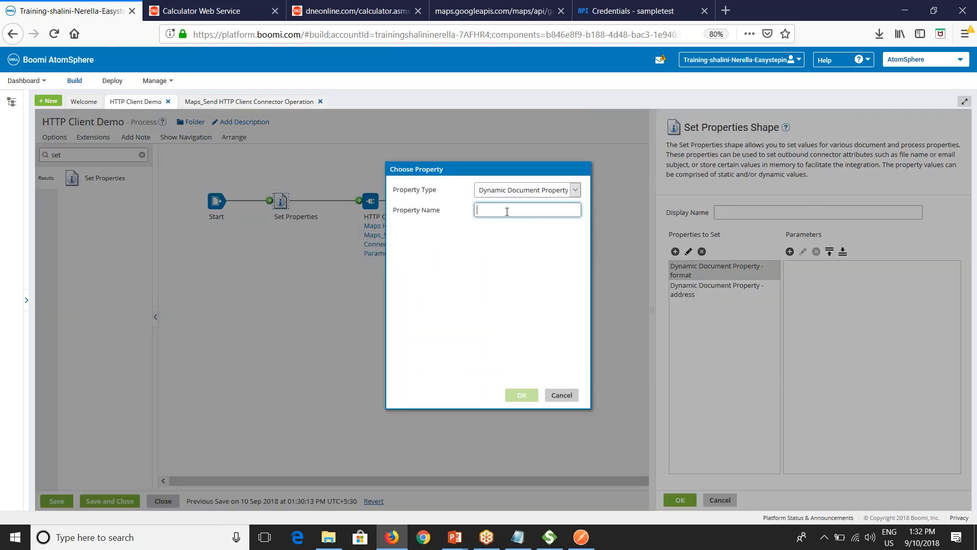
{"action": "key", "text": "ctrl+v"}
{"action": "left_click", "coordinate": [521, 396]}
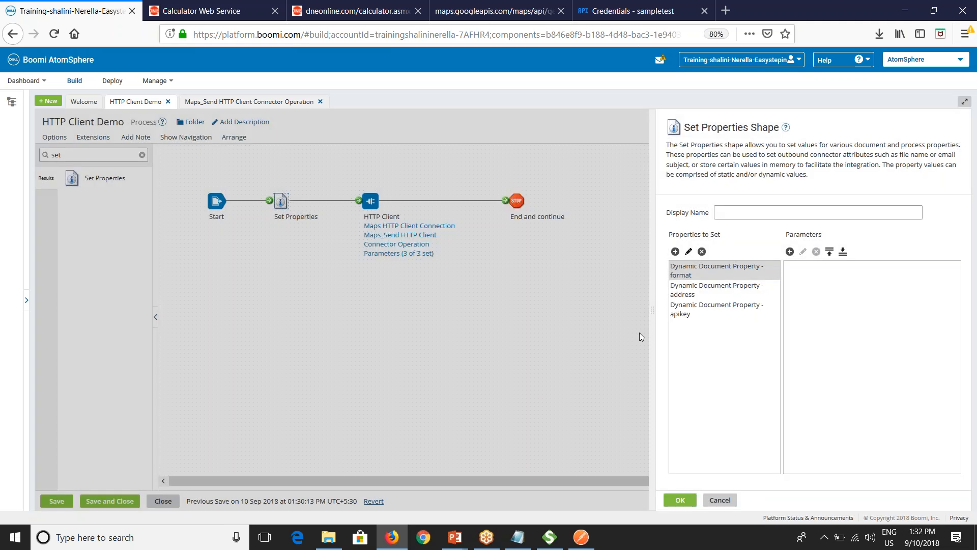
- Give the format property the static value xml and the address property the static value hyderabad, and confirm the Set Properties shape
{"action": "left_click", "coordinate": [790, 252]}
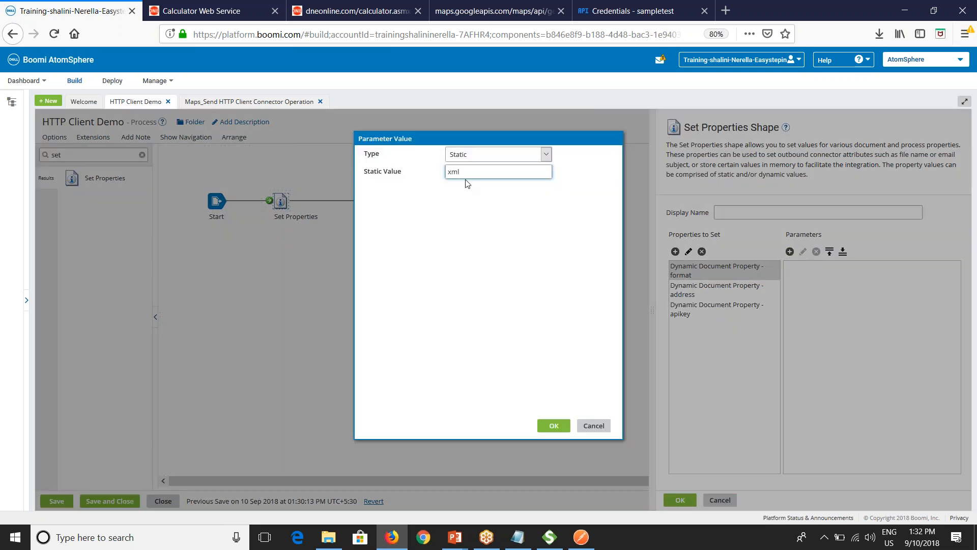
{"action": "left_click", "coordinate": [553, 426]}
{"action": "left_click", "coordinate": [725, 290]}
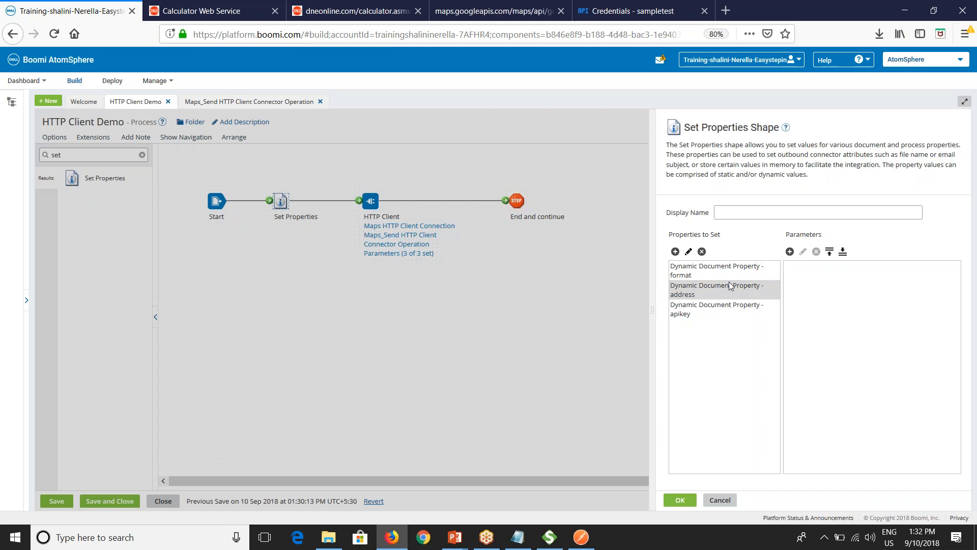
{"action": "left_click", "coordinate": [790, 252]}
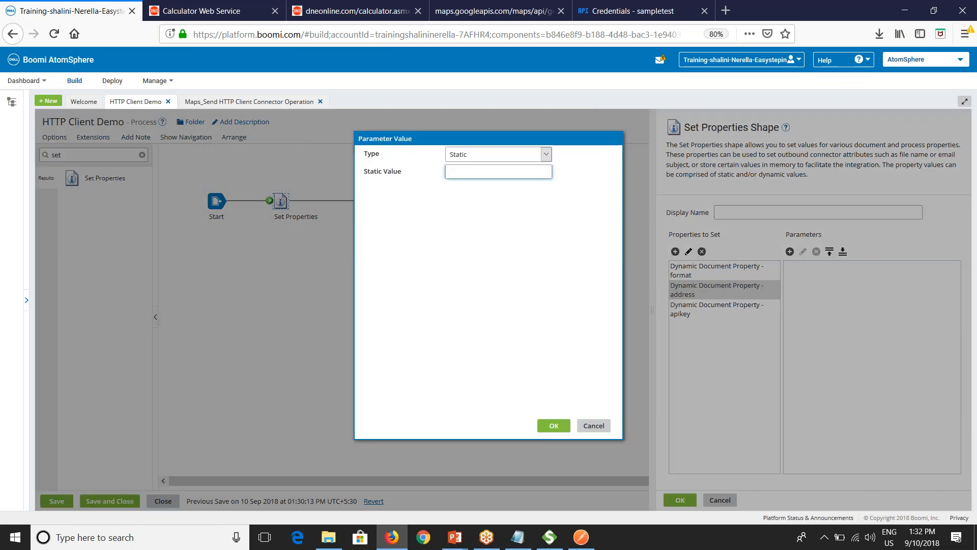
{"action": "type", "text": "hyderabad"}
{"action": "left_click", "coordinate": [559, 431]}
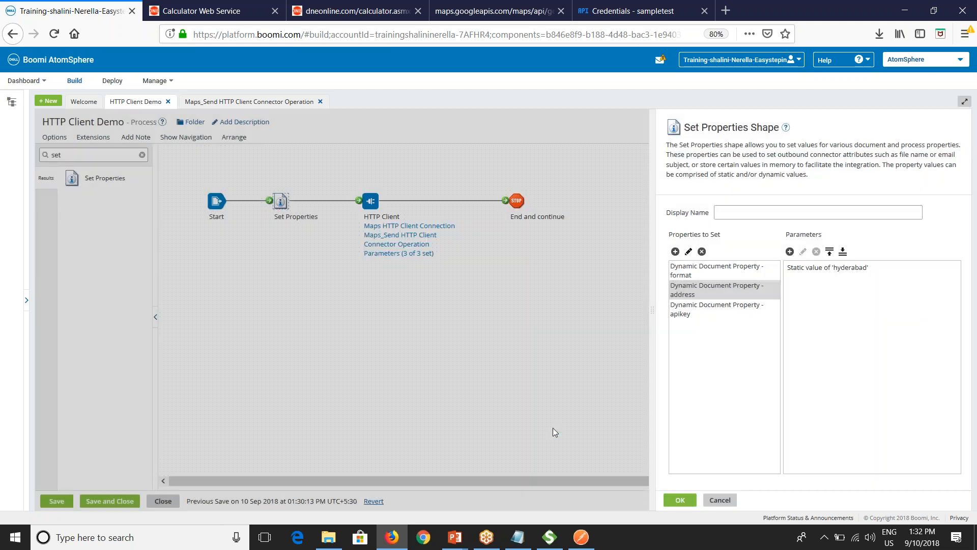
{"action": "left_click", "coordinate": [677, 500]}
- Copy the API key from the static value of the HTTP Client shape's apikey parameter, leaving the parameter unedited
{"action": "double_click", "coordinate": [370, 199]}
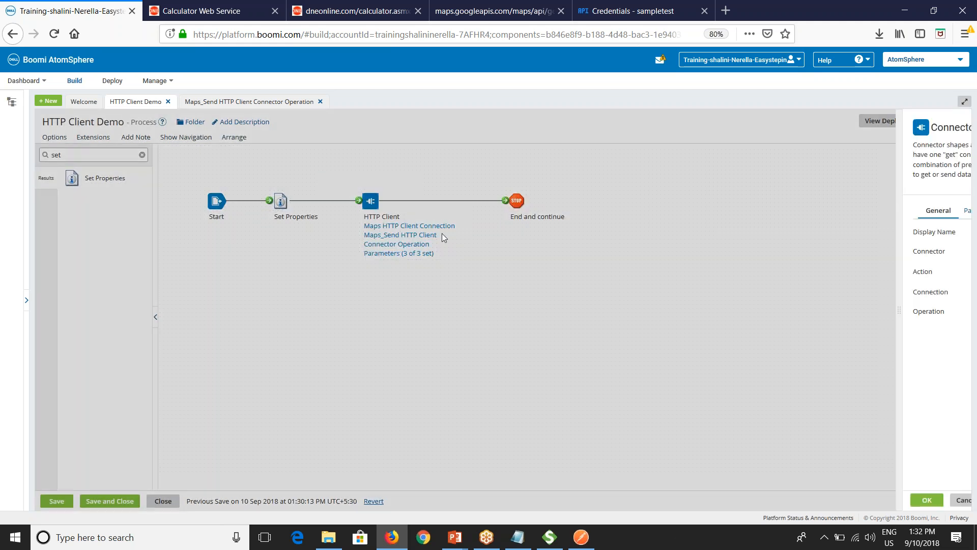
{"action": "left_click", "coordinate": [735, 210]}
{"action": "left_click", "coordinate": [739, 310]}
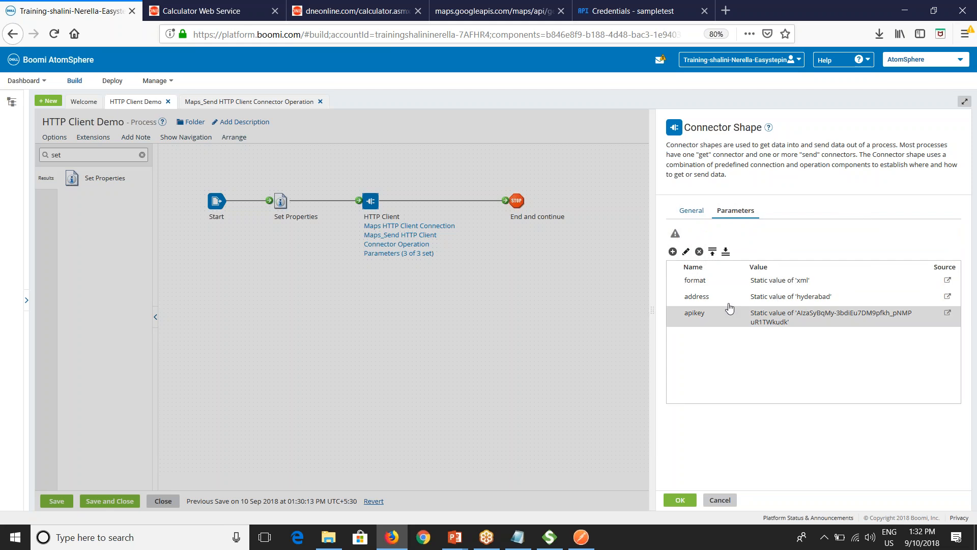
{"action": "left_click", "coordinate": [686, 251]}
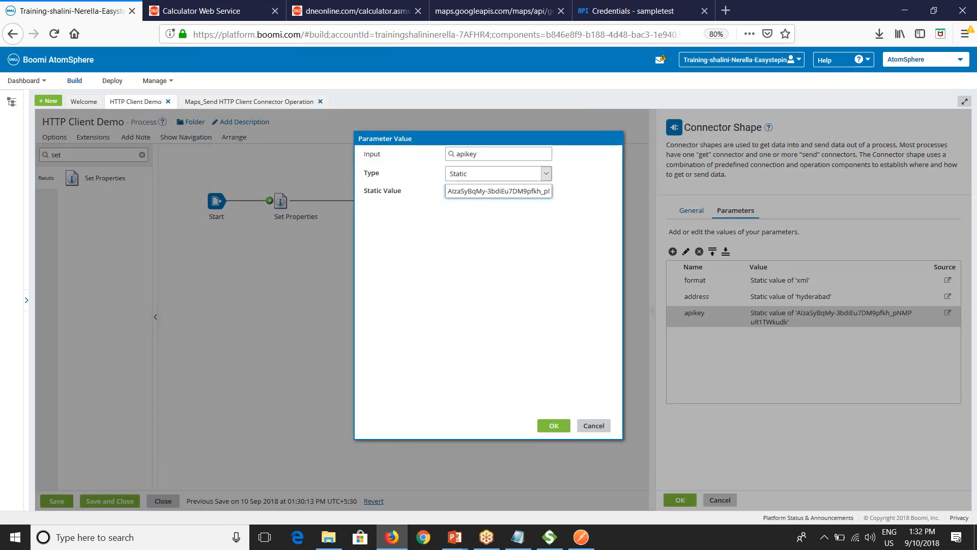
{"action": "triple_click", "coordinate": [494, 191]}
{"action": "left_click", "coordinate": [603, 427]}
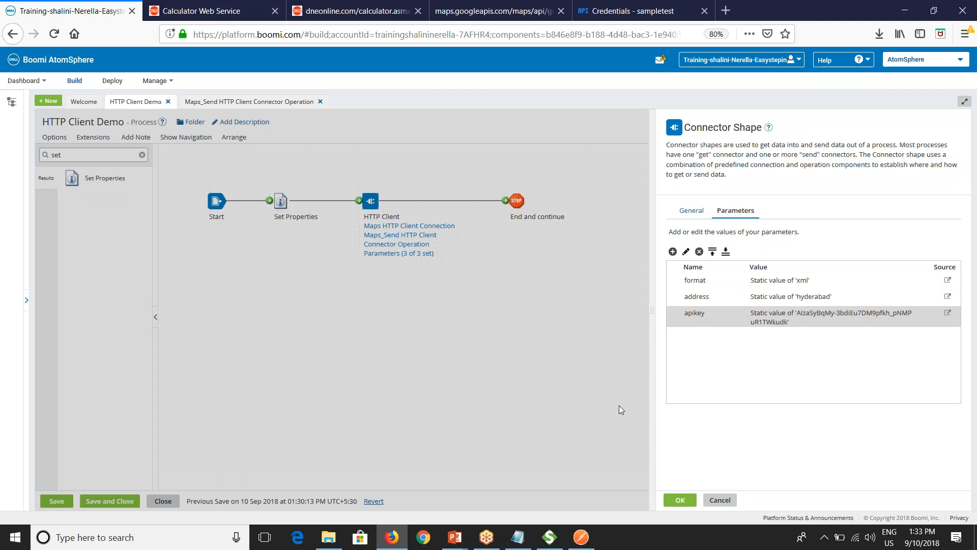
- Delete the apikey, address and format parameters from the HTTP Client shape and confirm the shape
{"action": "left_click", "coordinate": [699, 251]}
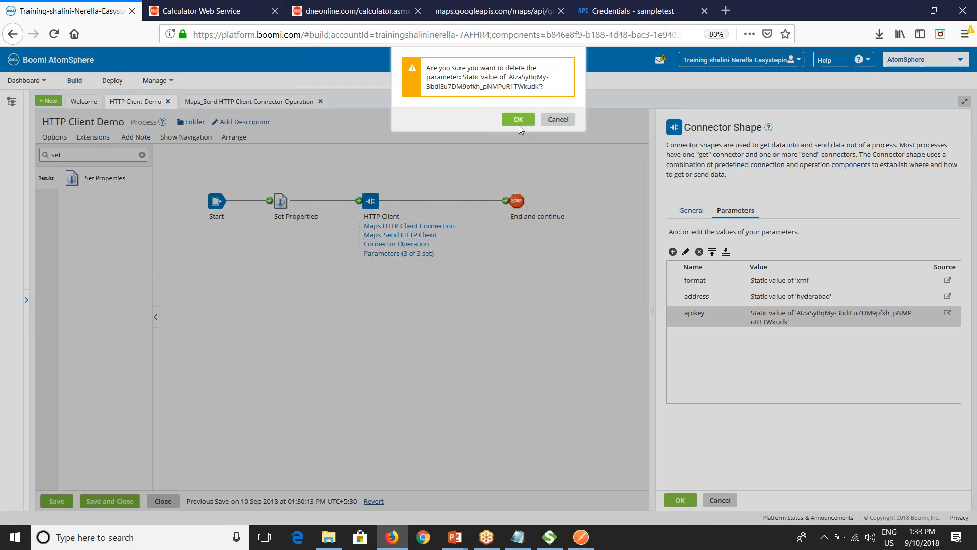
{"action": "left_click", "coordinate": [519, 125]}
{"action": "left_click", "coordinate": [699, 251]}
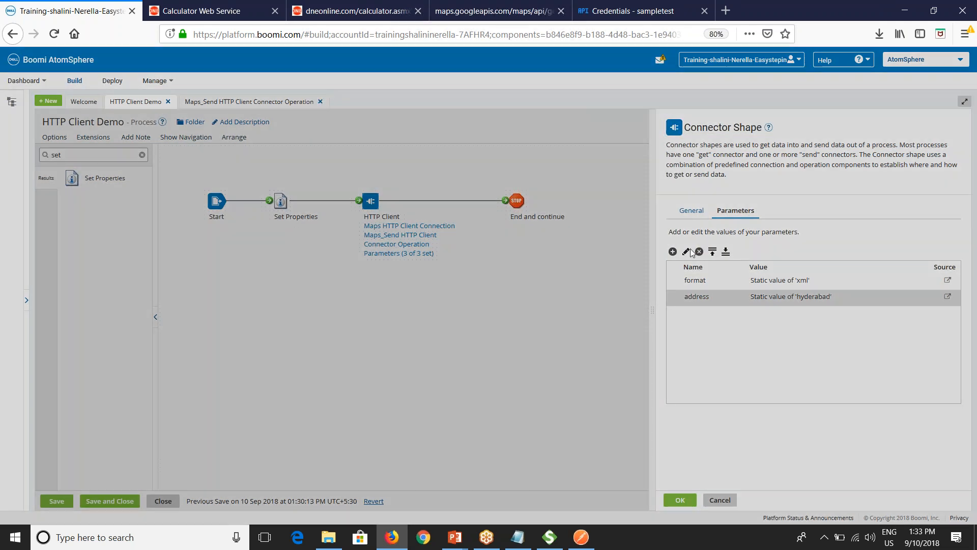
{"action": "left_click", "coordinate": [517, 111]}
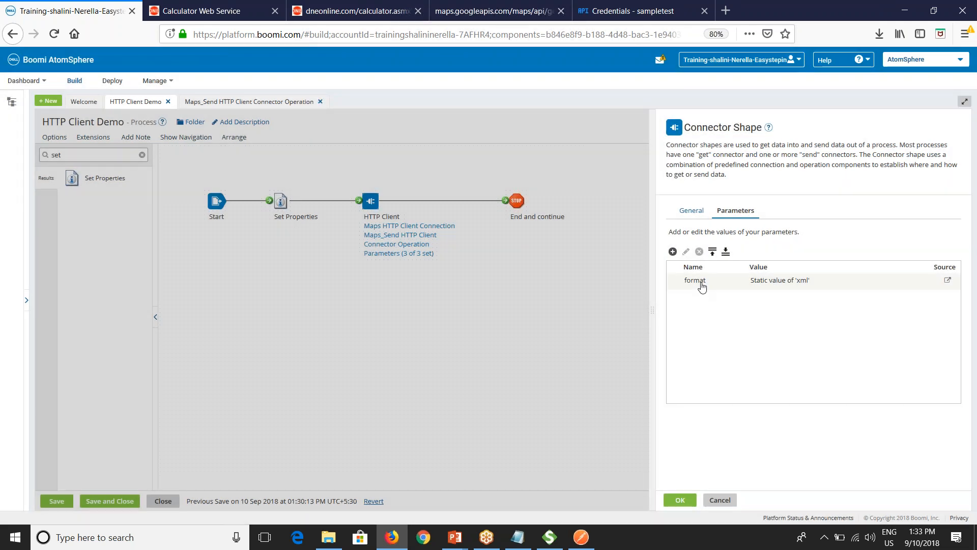
{"action": "left_click", "coordinate": [699, 251]}
{"action": "left_click", "coordinate": [519, 111]}
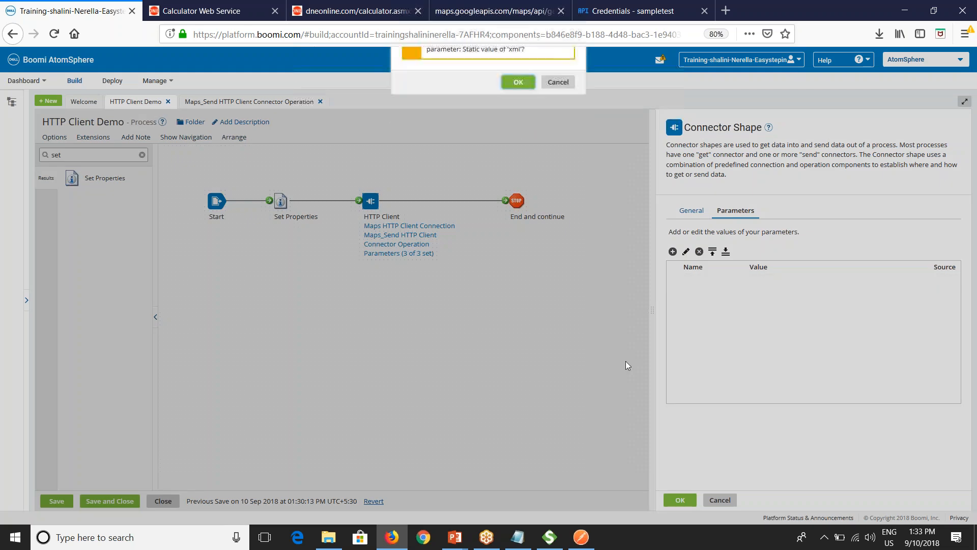
{"action": "left_click", "coordinate": [680, 499]}
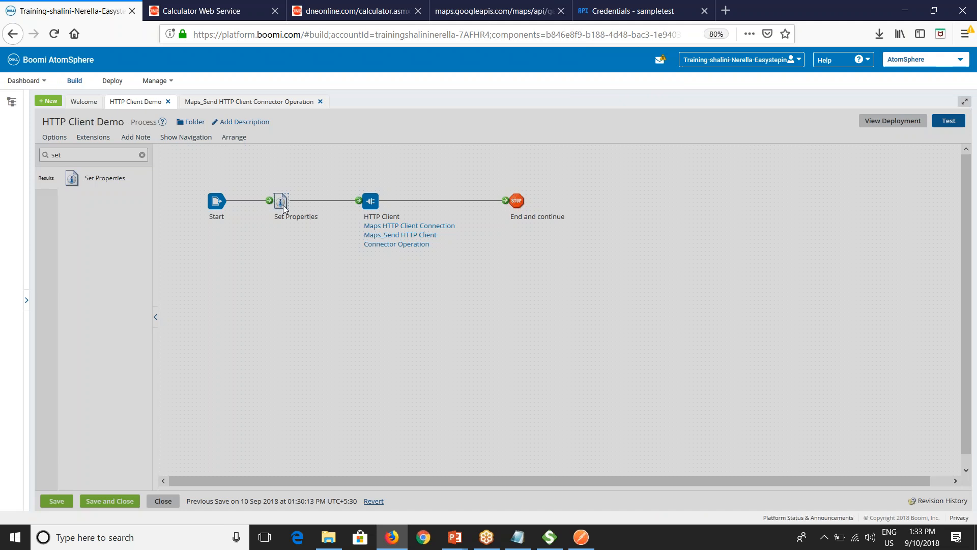
- Paste the API key as the static value of the apikey property in the Set Properties shape and confirm
{"action": "left_click", "coordinate": [281, 202]}
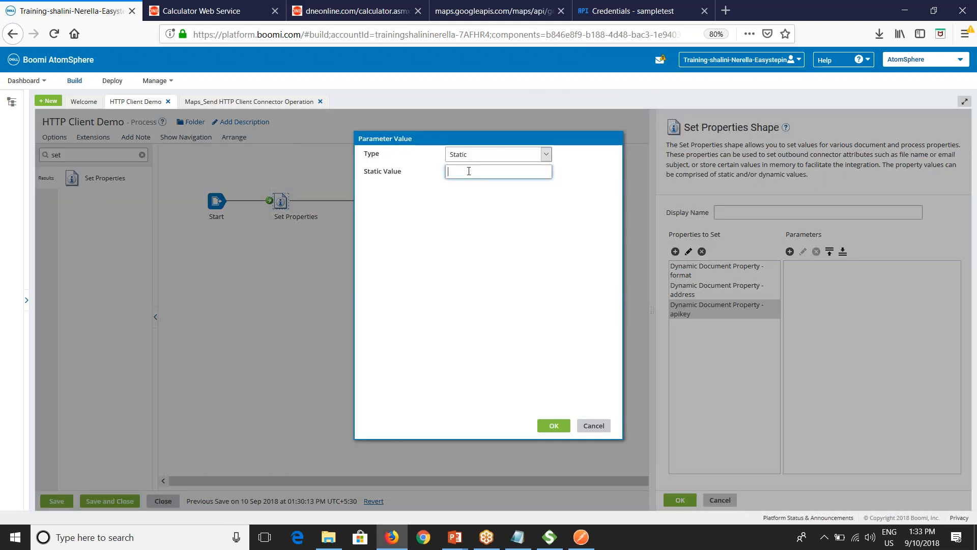
{"action": "key", "text": "ctrl+v"}
{"action": "key", "text": "Home"}
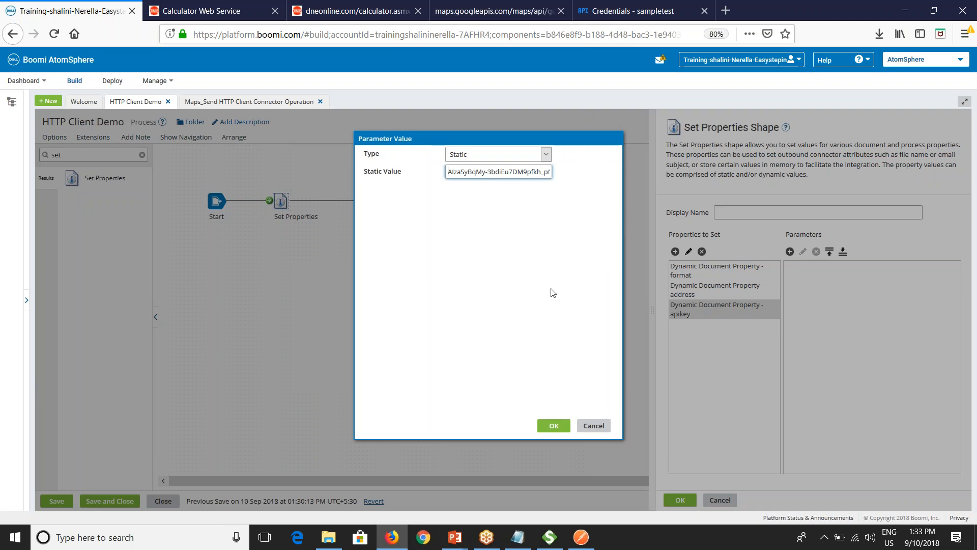
{"action": "left_click", "coordinate": [554, 425]}
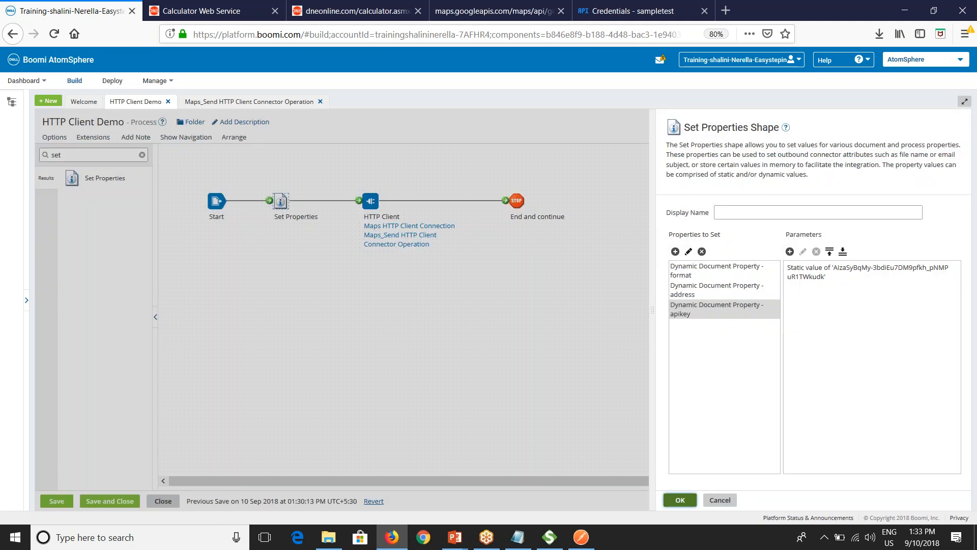
{"action": "left_click", "coordinate": [680, 499]}
- Save the process and run a new test on the Test Atom Cloud
{"action": "left_click", "coordinate": [57, 501]}
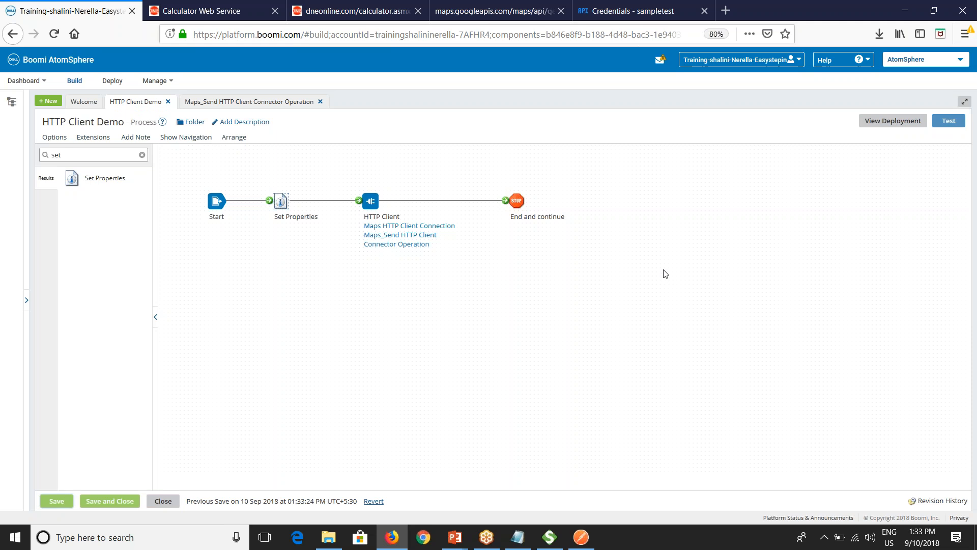
{"action": "left_click", "coordinate": [948, 120]}
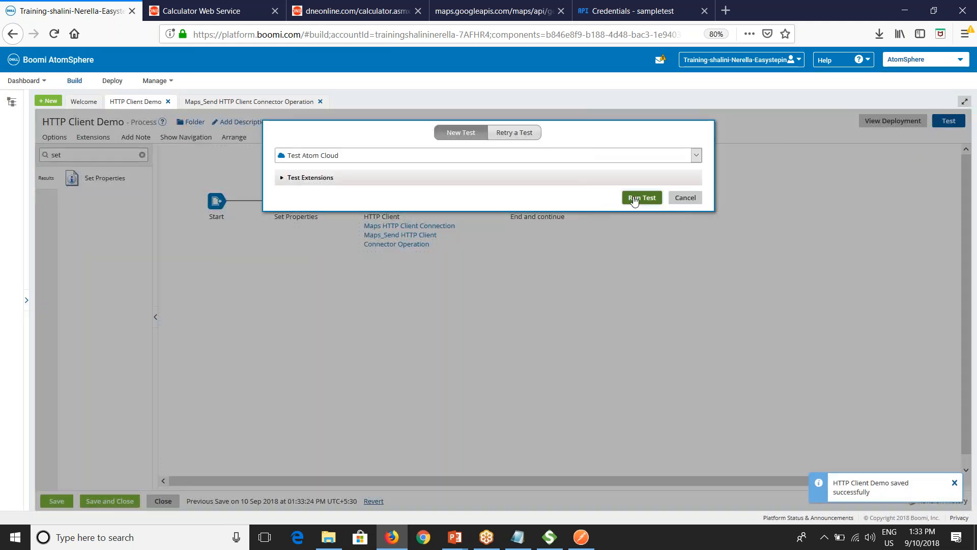
{"action": "left_click", "coordinate": [633, 199]}
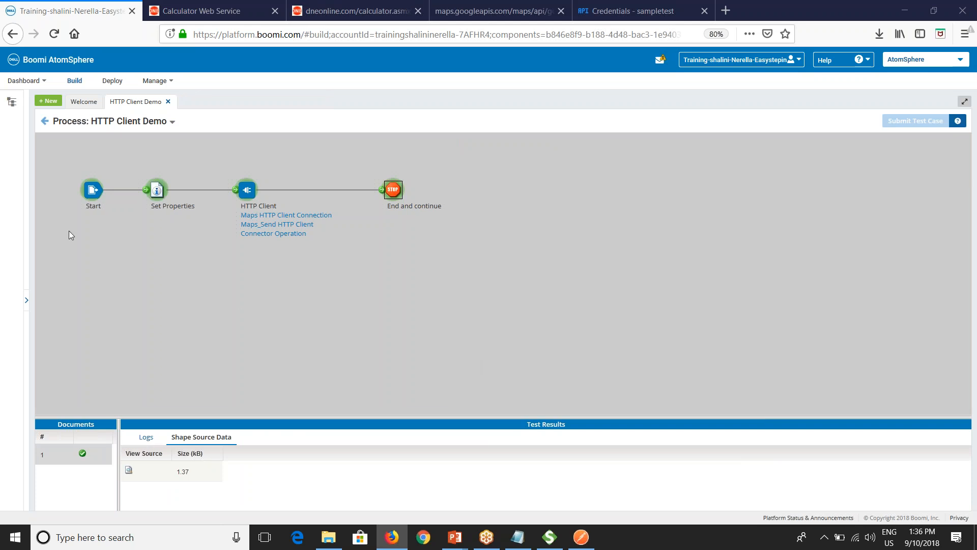
- Open the Stop shape's source data in the document viewer and examine the geocode response down to its end
{"action": "left_click", "coordinate": [93, 191]}
{"action": "left_click", "coordinate": [393, 189]}
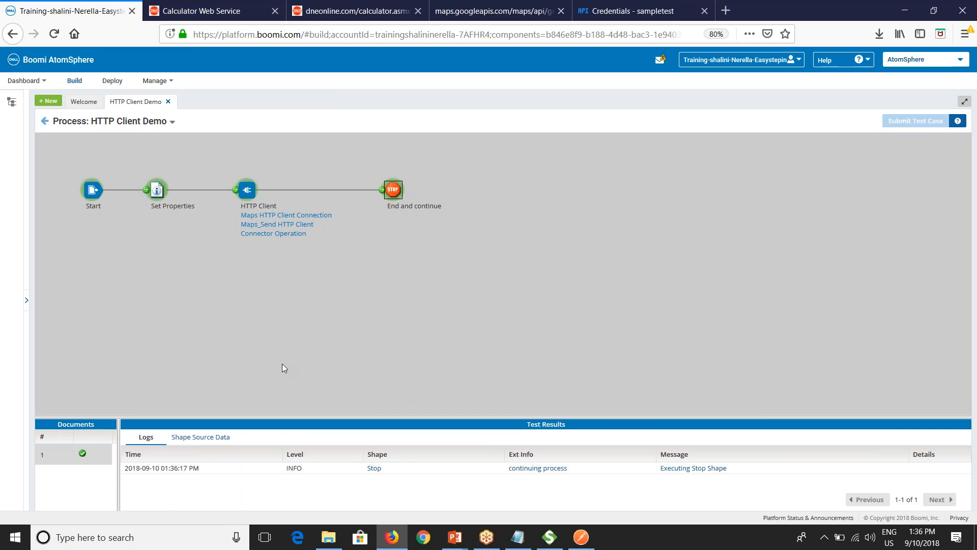
{"action": "left_click", "coordinate": [200, 437]}
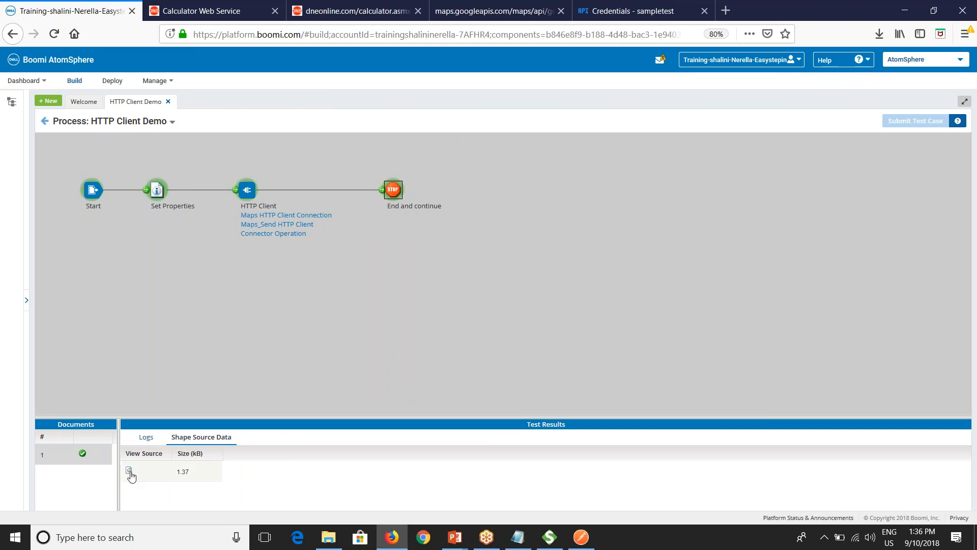
{"action": "left_click", "coordinate": [129, 470]}
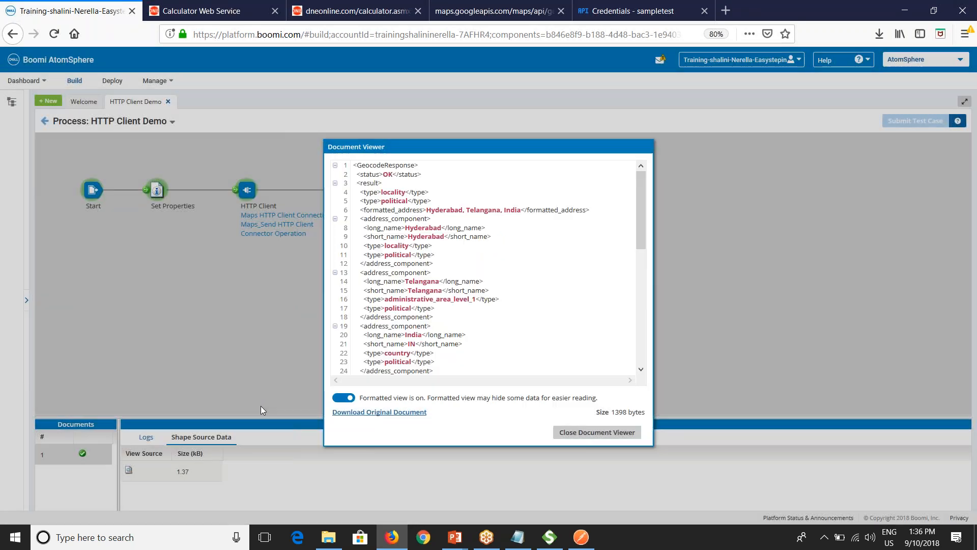
{"action": "scroll", "coordinate": [511, 290], "scroll_direction": "down", "scroll_amount": 10}
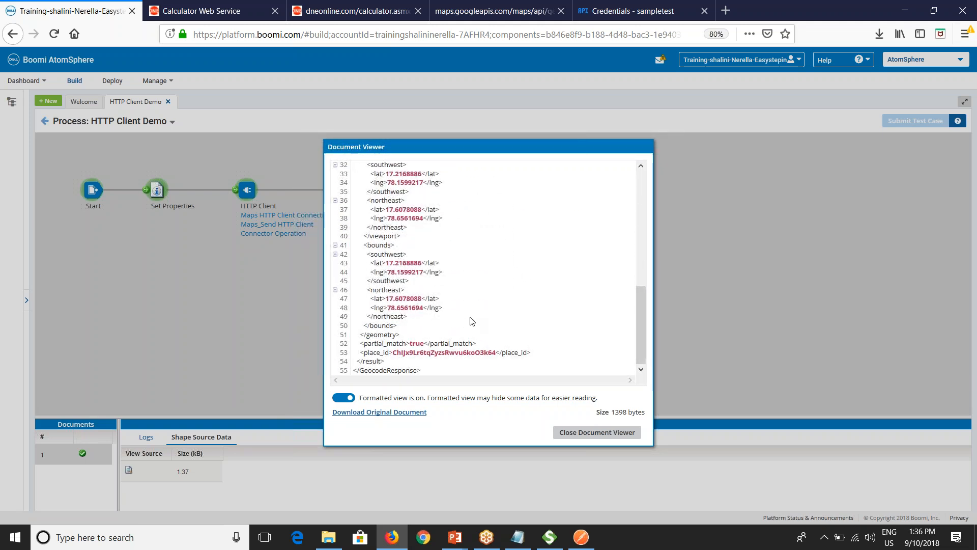
- Close the response document, return to the process canvas and review the options of the Maps_Send HTTP Client Connector Operation
{"action": "scroll", "coordinate": [481, 320], "scroll_direction": "up", "scroll_amount": 10}
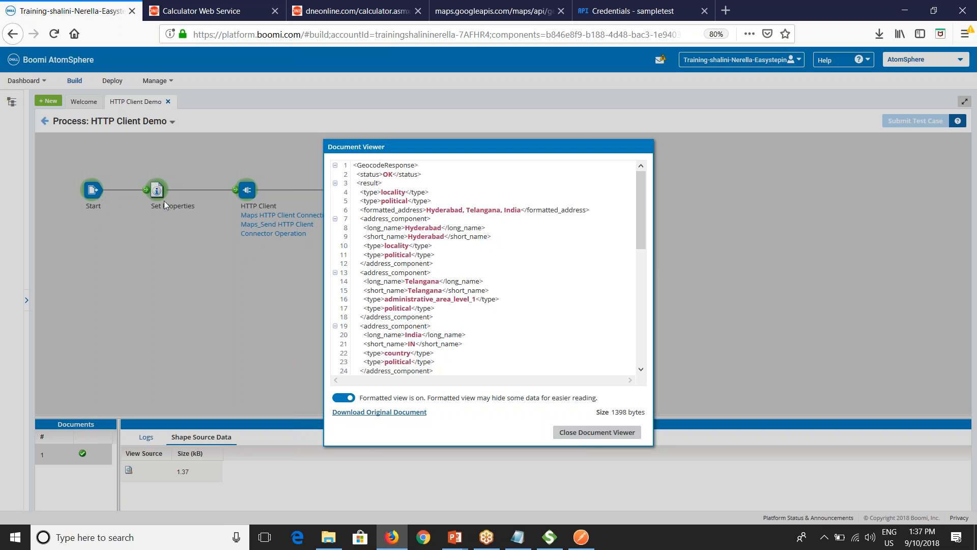
{"action": "left_click", "coordinate": [579, 433]}
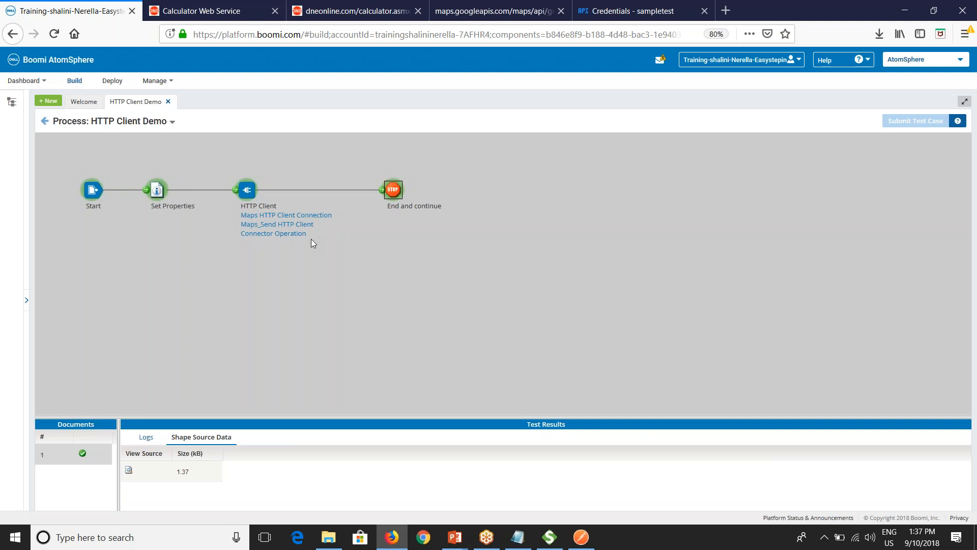
{"action": "left_click", "coordinate": [44, 122]}
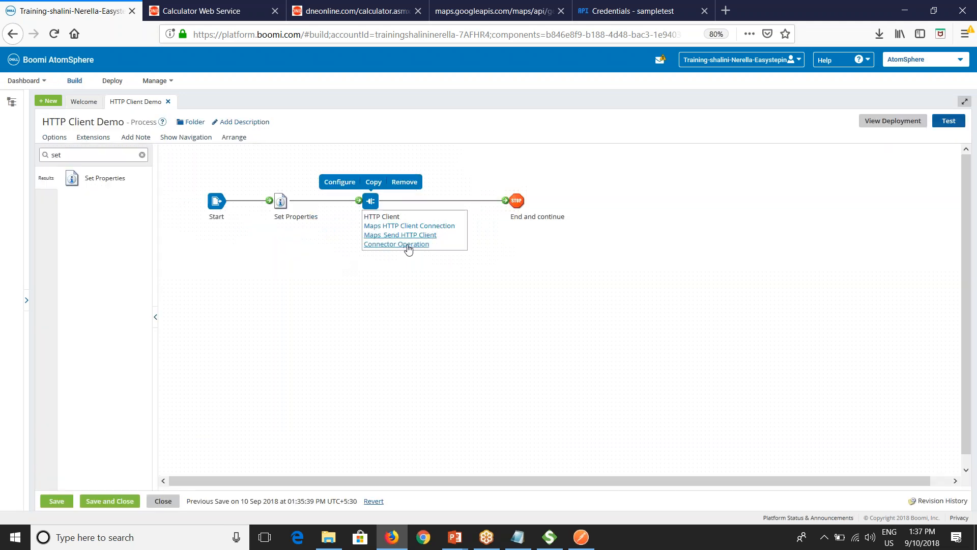
{"action": "left_click", "coordinate": [407, 246]}
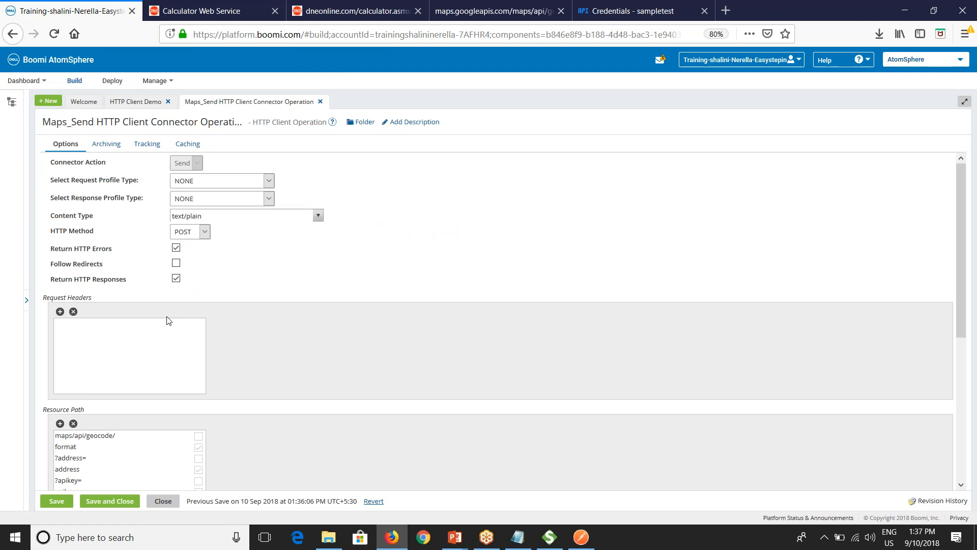
{"action": "left_click", "coordinate": [127, 505]}
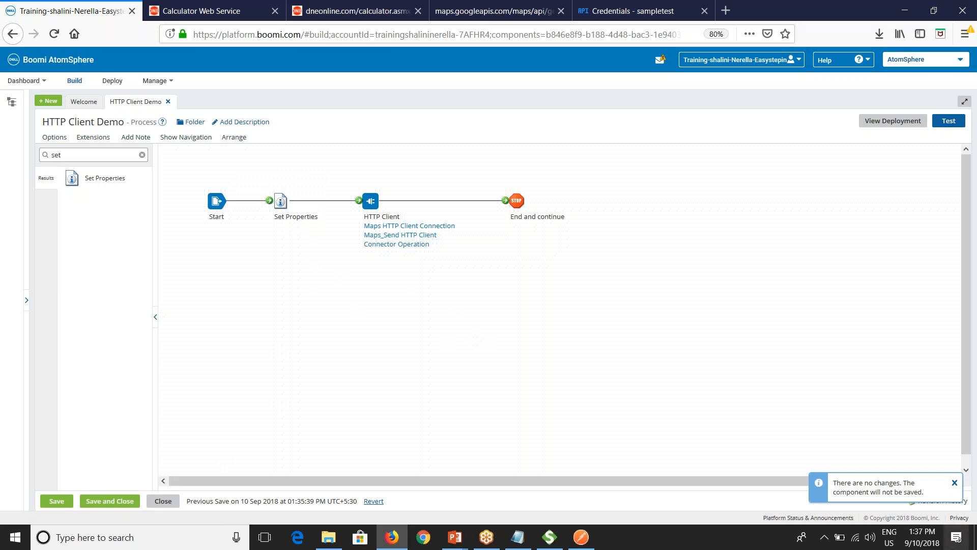
- Open revision 4 of the HTTP Client Demo process from its revision history and save it as the latest version
{"action": "left_click", "coordinate": [954, 482]}
{"action": "left_click", "coordinate": [942, 501]}
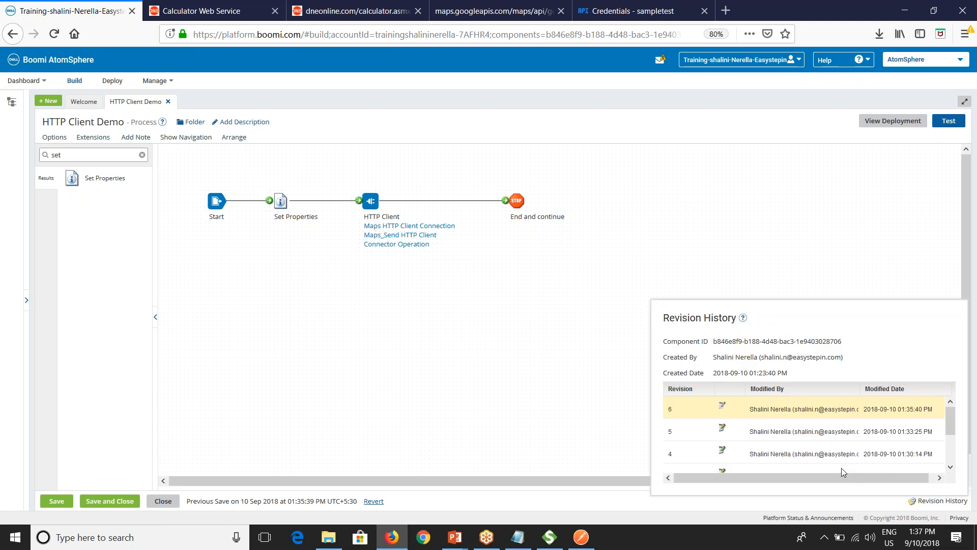
{"action": "left_click", "coordinate": [721, 452]}
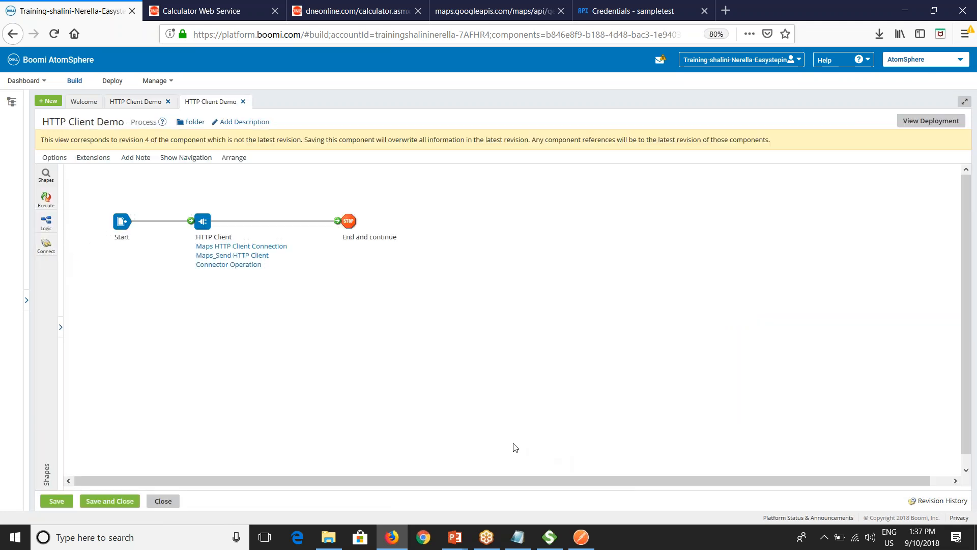
{"action": "left_click", "coordinate": [56, 501]}
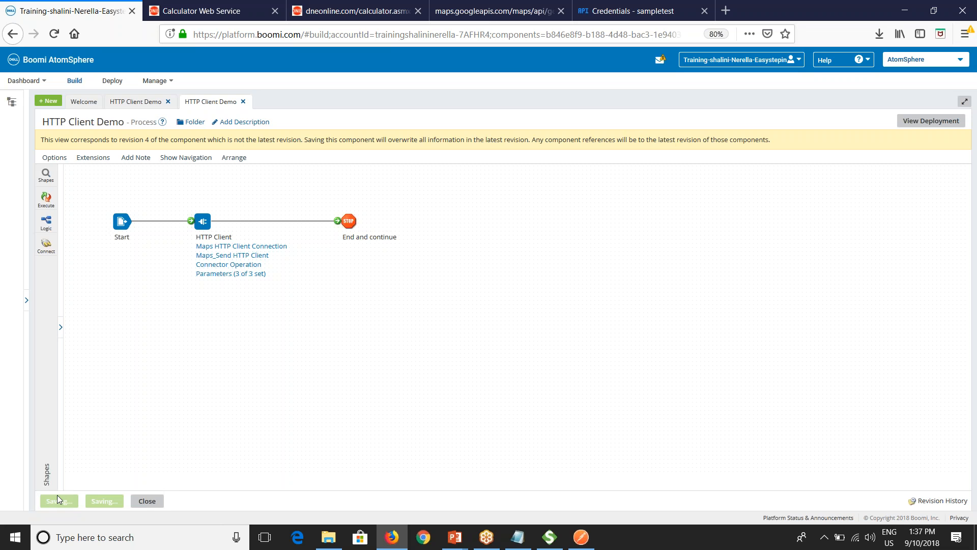
{"action": "mouse_move", "coordinate": [250, 255]}
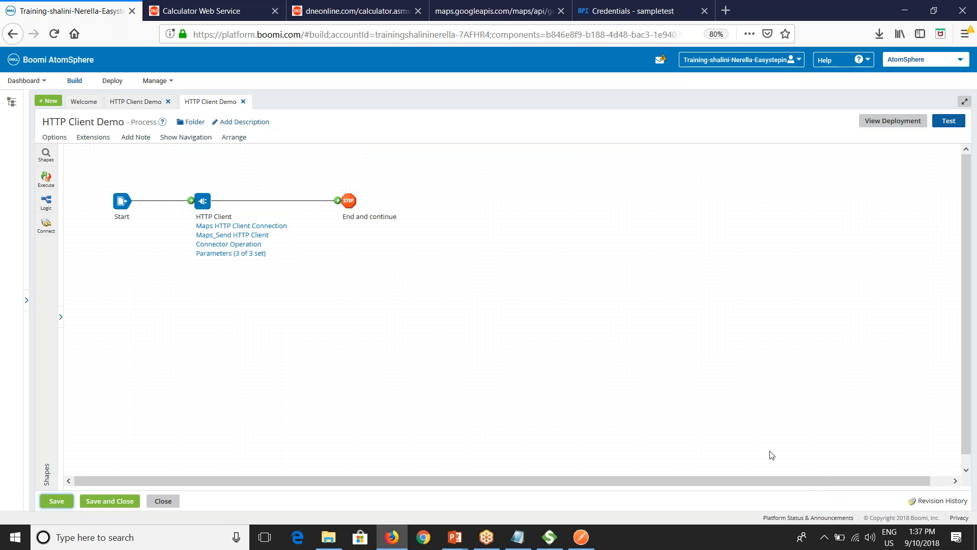
- Run a test of the restored process on the Test Atom Cloud
{"action": "left_click", "coordinate": [948, 121]}
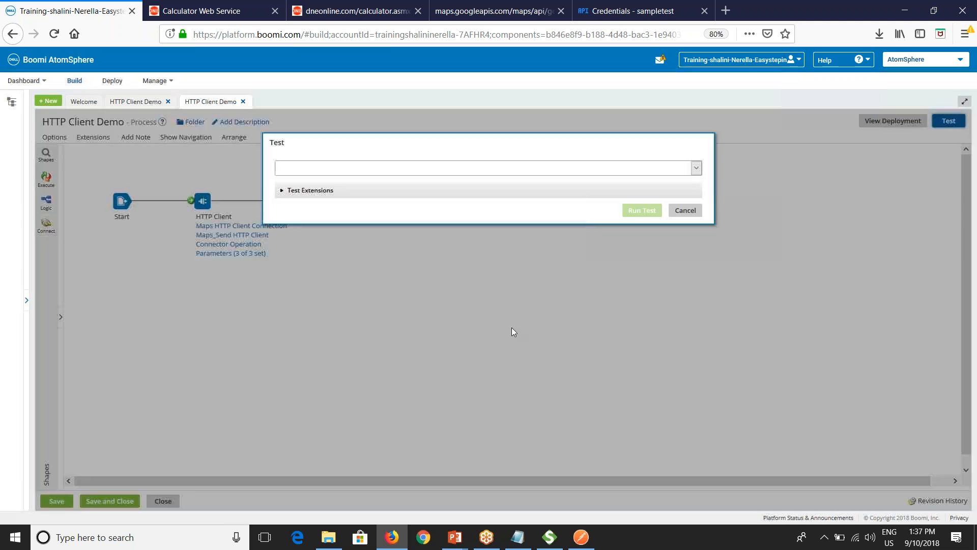
{"action": "left_click", "coordinate": [619, 169]}
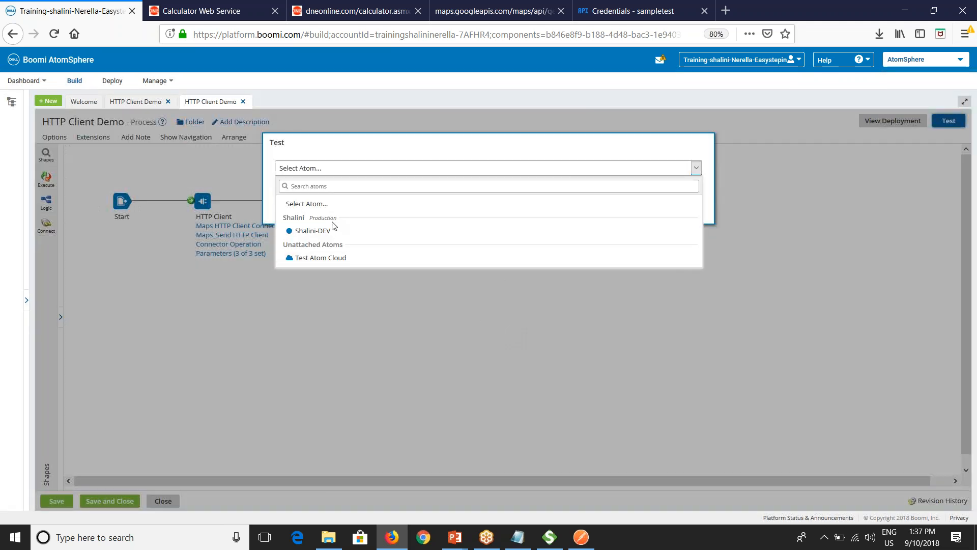
{"action": "left_click", "coordinate": [320, 258]}
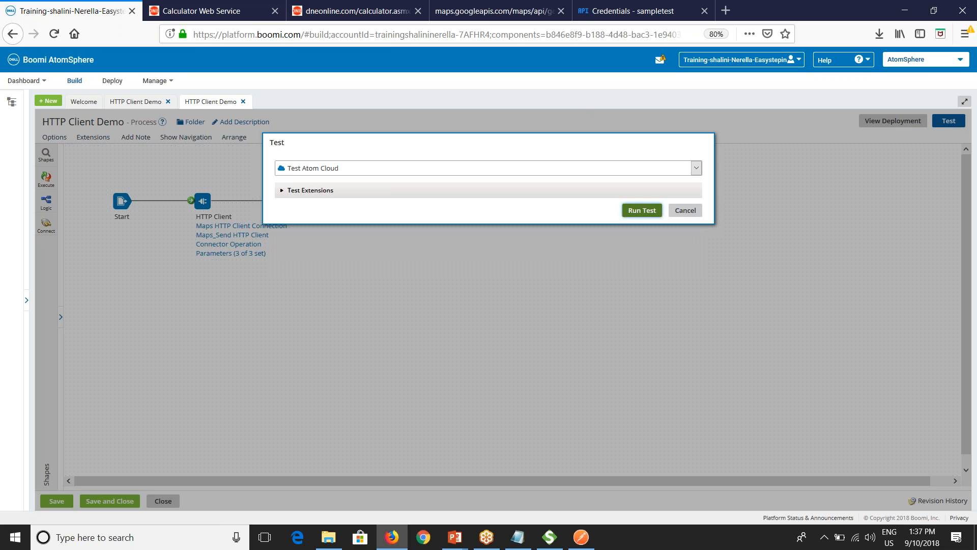
{"action": "left_click", "coordinate": [639, 210]}
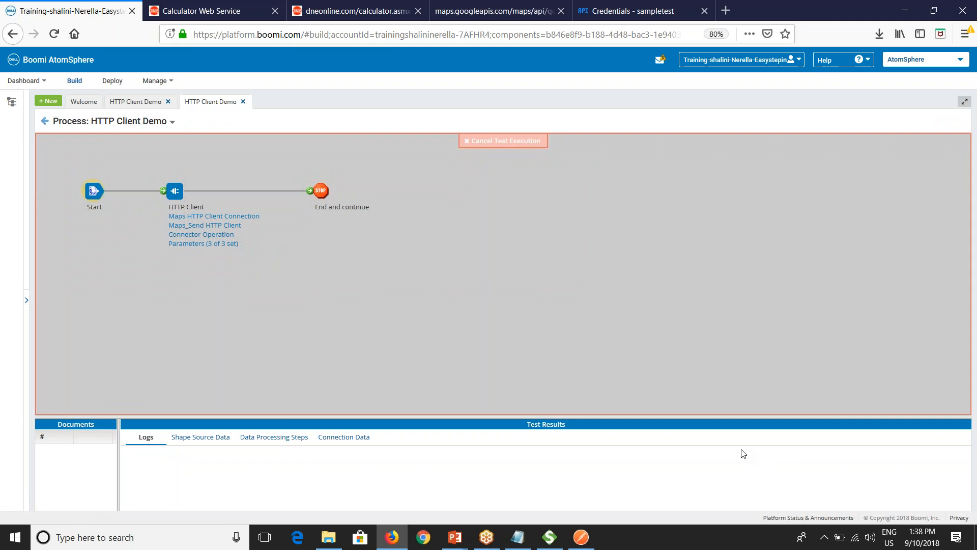
- Check the Stop shape's source data entry and the base process log, and return to the process canvas
{"action": "left_click", "coordinate": [318, 190]}
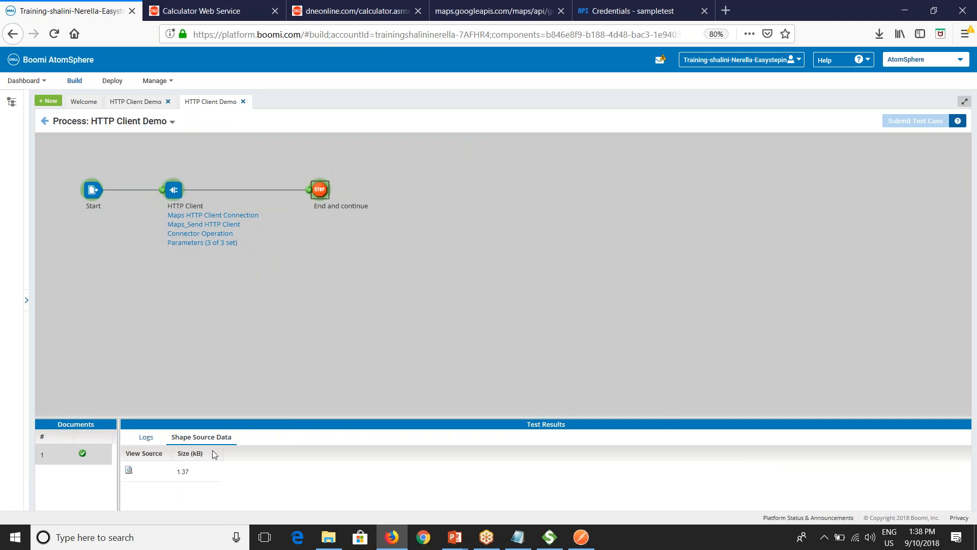
{"action": "left_click", "coordinate": [123, 122]}
{"action": "left_click", "coordinate": [120, 140]}
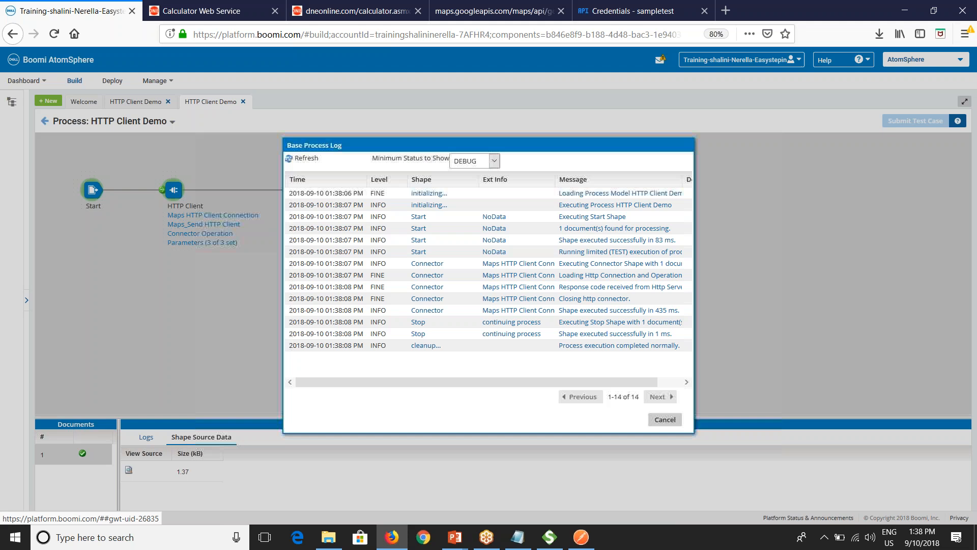
{"action": "left_click", "coordinate": [664, 419]}
{"action": "left_click", "coordinate": [46, 122]}
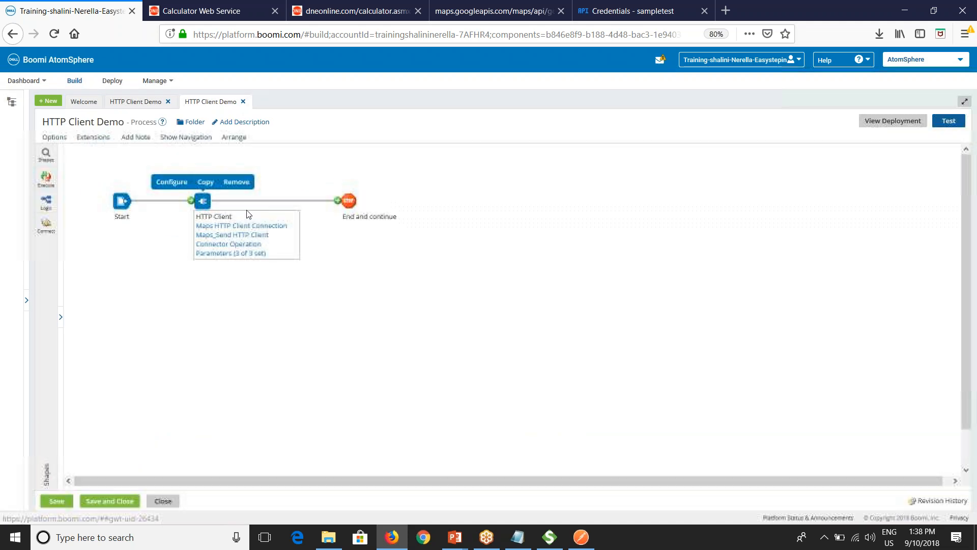
- Switch the HTTP Client shape's action to Get with the Maps HTTP Client Connector Operation and confirm the shape
{"action": "left_click", "coordinate": [214, 216]}
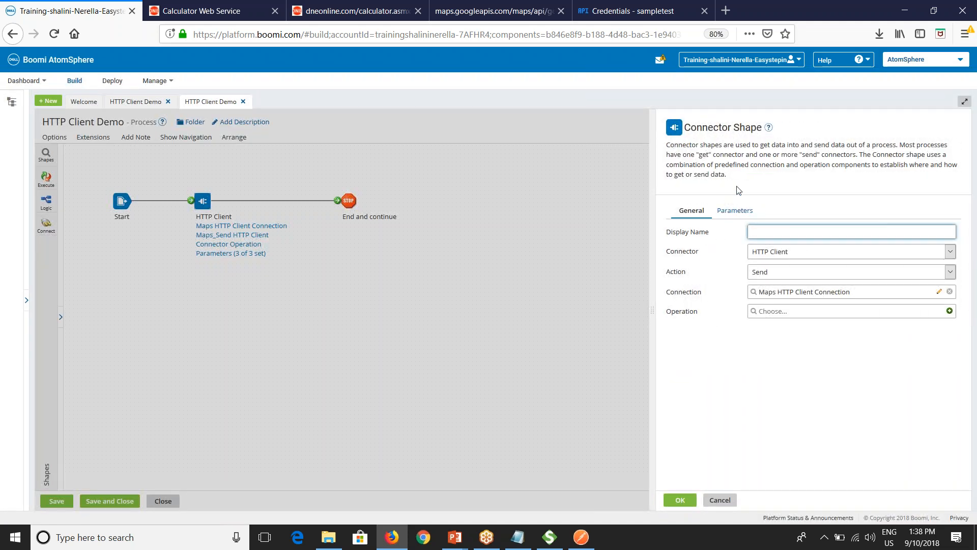
{"action": "left_click", "coordinate": [761, 271]}
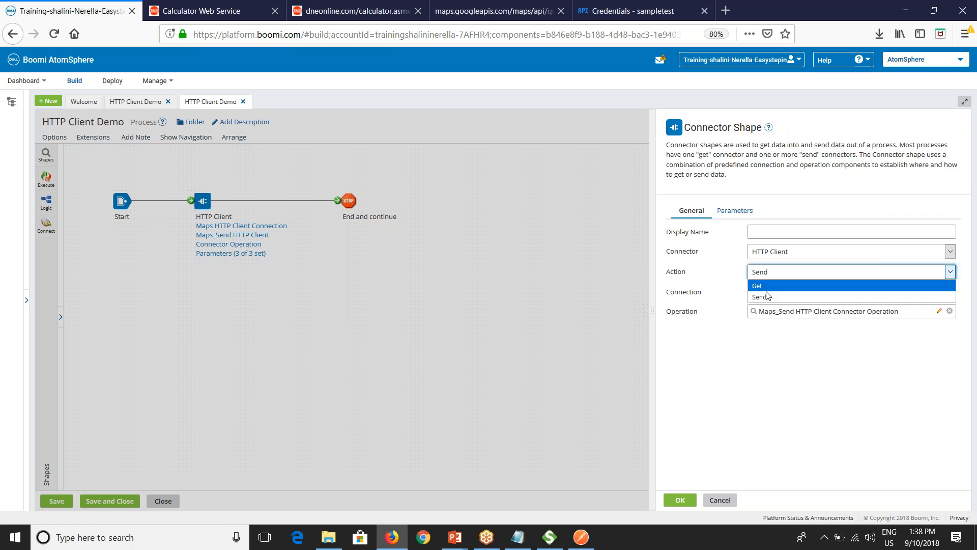
{"action": "left_click", "coordinate": [761, 283]}
{"action": "left_click", "coordinate": [763, 311]}
{"action": "left_click", "coordinate": [769, 356]}
{"action": "left_click", "coordinate": [680, 500]}
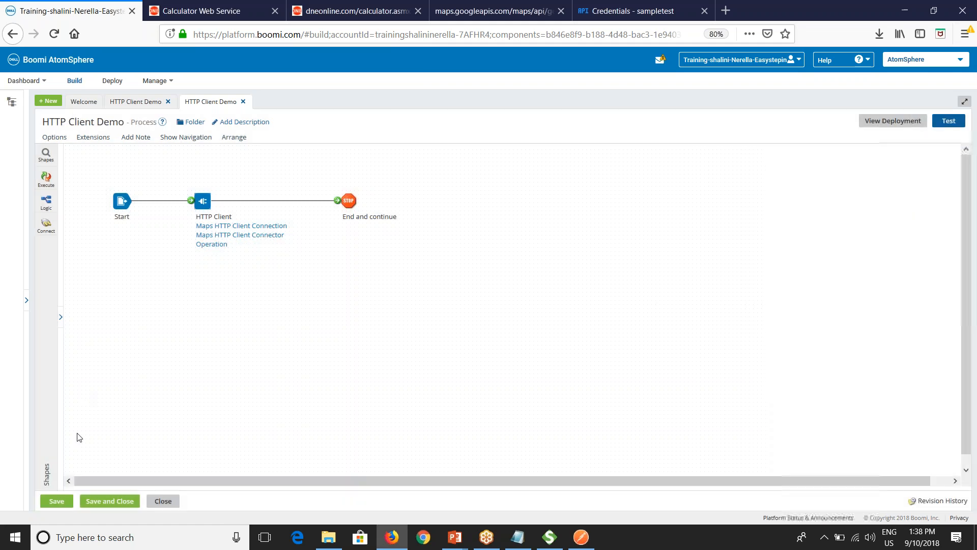
- Add a format parameter with the static value json to the HTTP Client shape
{"action": "left_click", "coordinate": [203, 201]}
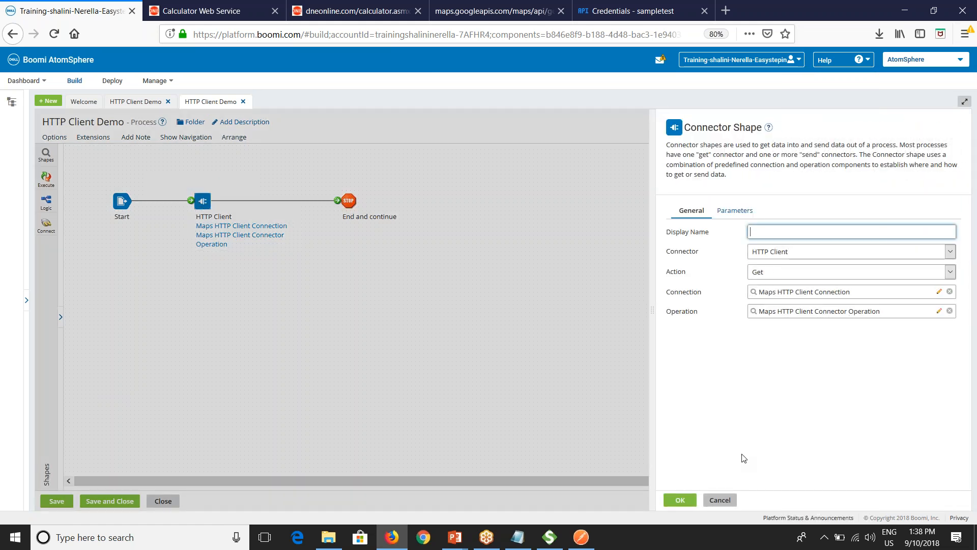
{"action": "left_click", "coordinate": [728, 212]}
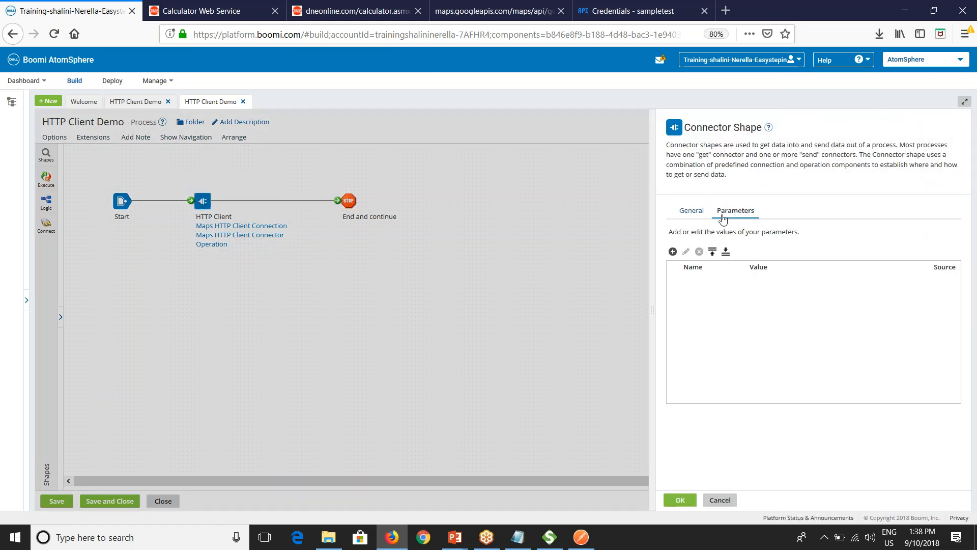
{"action": "left_click", "coordinate": [672, 252]}
{"action": "left_click", "coordinate": [478, 153]}
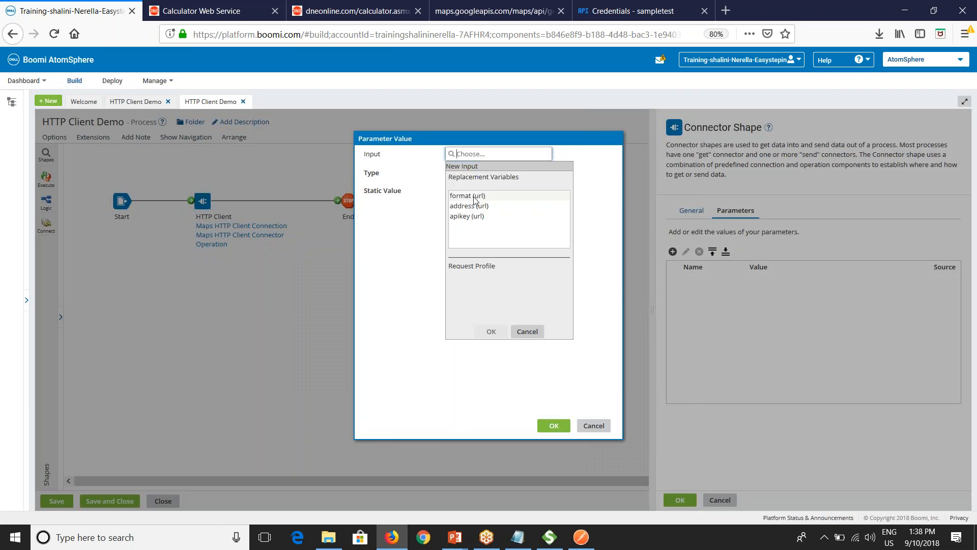
{"action": "left_click", "coordinate": [491, 331]}
{"action": "left_click", "coordinate": [469, 191]}
{"action": "type", "text": "json"}
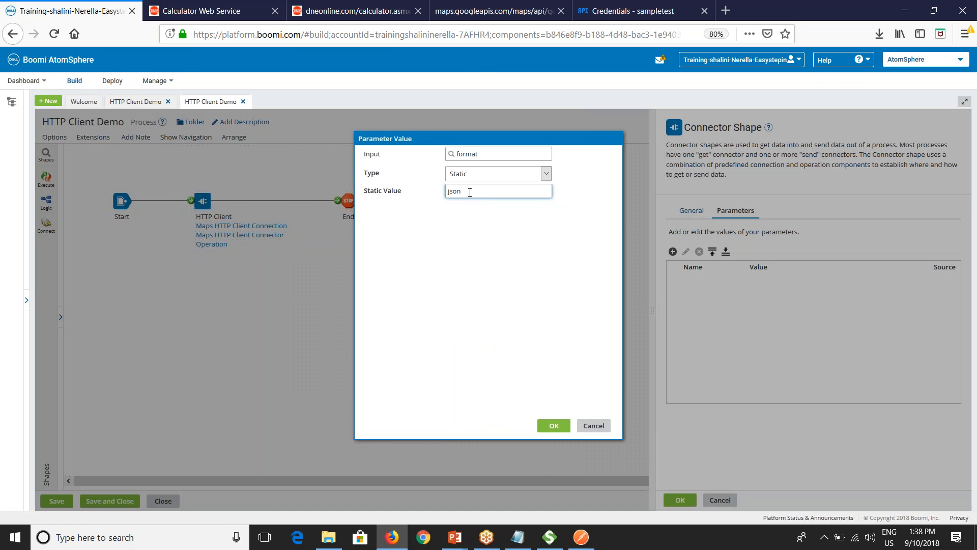
{"action": "left_click", "coordinate": [554, 425]}
- Add an address parameter with the static value bangalore to the HTTP Client shape
{"action": "left_click", "coordinate": [672, 251]}
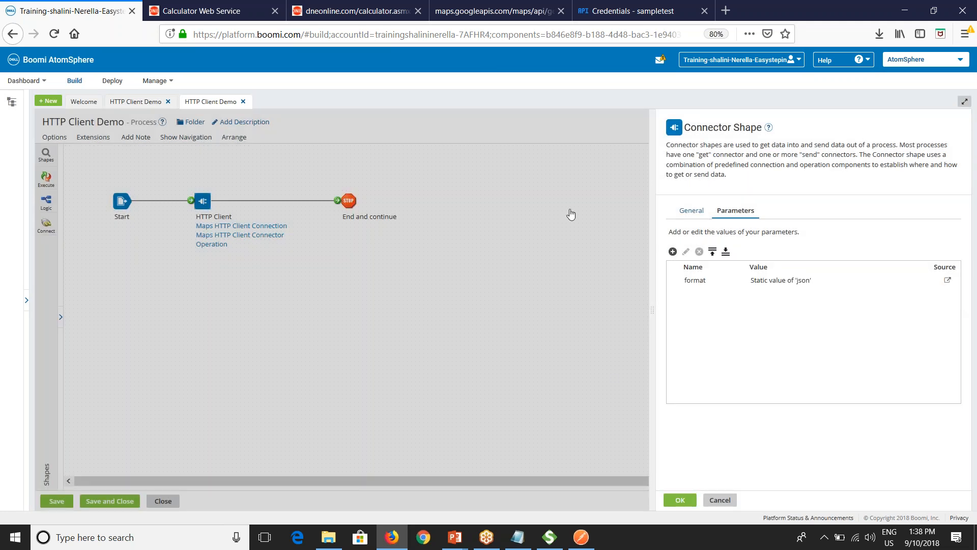
{"action": "left_click", "coordinate": [484, 157]}
{"action": "left_click", "coordinate": [469, 206]}
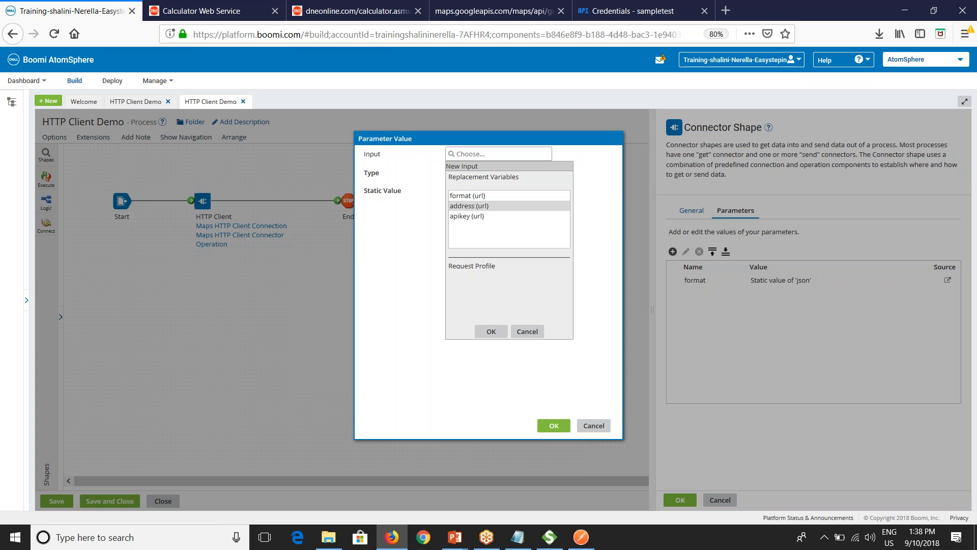
{"action": "left_click", "coordinate": [490, 331]}
{"action": "left_click", "coordinate": [504, 190]}
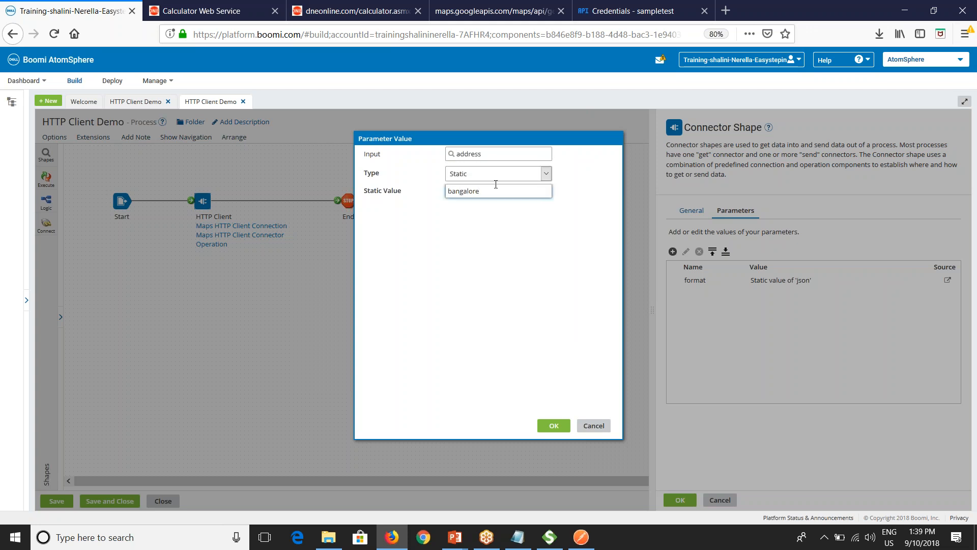
{"action": "left_click", "coordinate": [554, 425]}
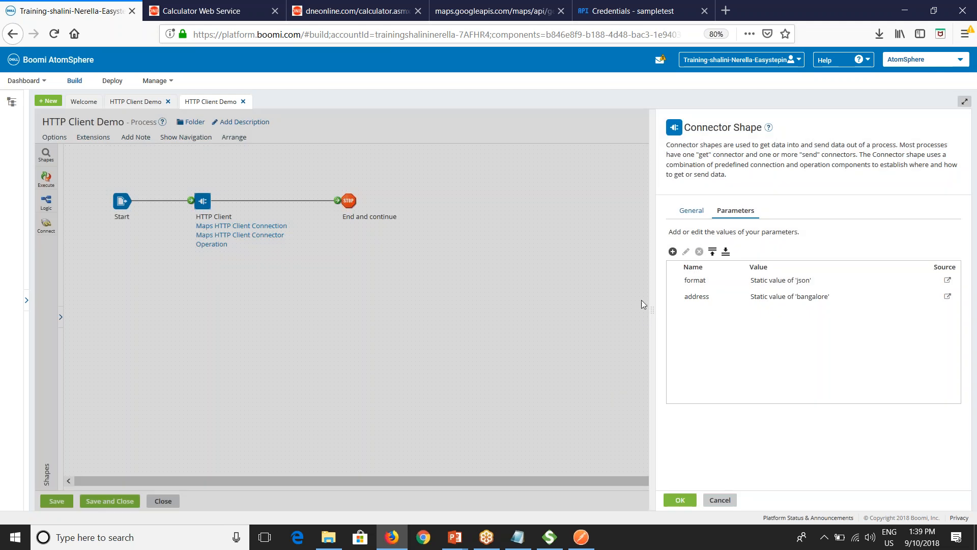
- Add an apikey parameter with the API key copied from the Credentials page as its static value and confirm the shape
{"action": "left_click", "coordinate": [673, 252]}
{"action": "left_click", "coordinate": [497, 155]}
{"action": "left_click", "coordinate": [471, 216]}
{"action": "left_click", "coordinate": [490, 331]}
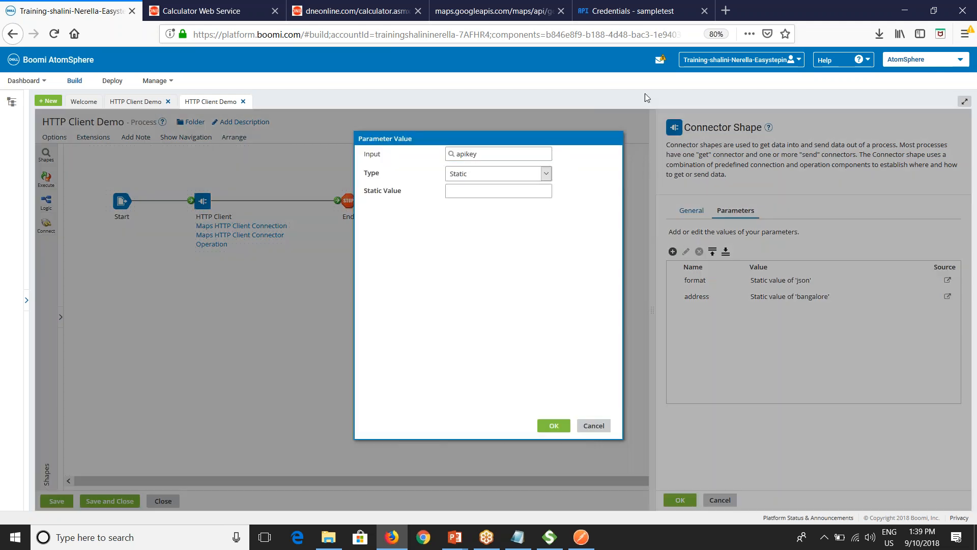
{"action": "left_click", "coordinate": [636, 11]}
{"action": "left_click", "coordinate": [629, 283]}
{"action": "left_click", "coordinate": [64, 11]}
{"action": "left_click", "coordinate": [477, 190]}
{"action": "key", "text": "ctrl+v"}
{"action": "key", "text": "Left"}
{"action": "key", "text": "Left"}
{"action": "key", "text": "Left"}
{"action": "key", "text": "Left"}
{"action": "key", "text": "Left"}
{"action": "key", "text": "Left"}
{"action": "key", "text": "Left"}
{"action": "key", "text": "Left"}
{"action": "key", "text": "Left"}
{"action": "key", "text": "Left"}
{"action": "key", "text": "Left"}
{"action": "key", "text": "Left"}
{"action": "key", "text": "Left"}
{"action": "key", "text": "Left"}
{"action": "key", "text": "Left"}
{"action": "key", "text": "Left"}
{"action": "key", "text": "Left"}
{"action": "key", "text": "Left"}
{"action": "key", "text": "Left"}
{"action": "key", "text": "Left"}
{"action": "key", "text": "Right"}
{"action": "left_click", "coordinate": [554, 425]}
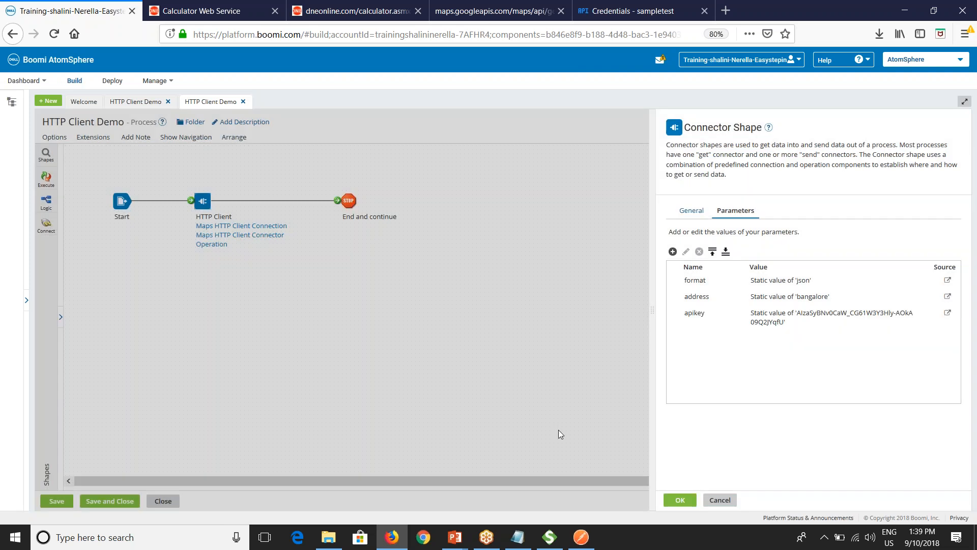
{"action": "left_click", "coordinate": [680, 500]}
- Save the process with its Get operation and run a new test on the Test Atom Cloud
{"action": "left_click", "coordinate": [53, 500]}
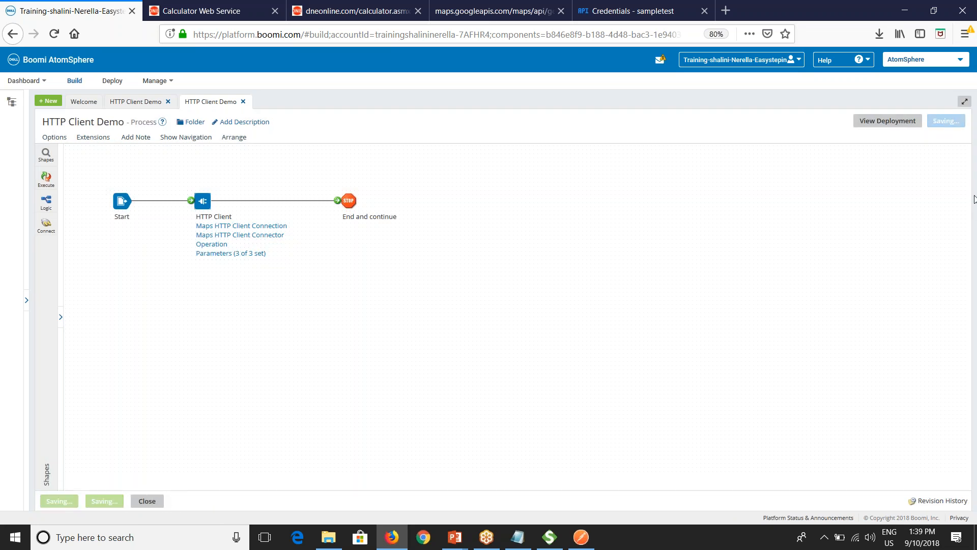
{"action": "left_click", "coordinate": [944, 125]}
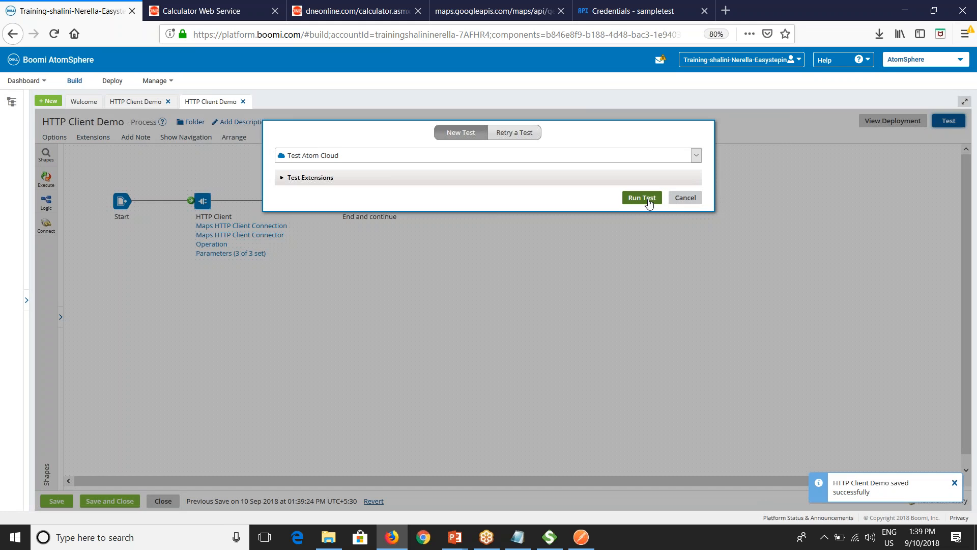
{"action": "left_click", "coordinate": [649, 199]}
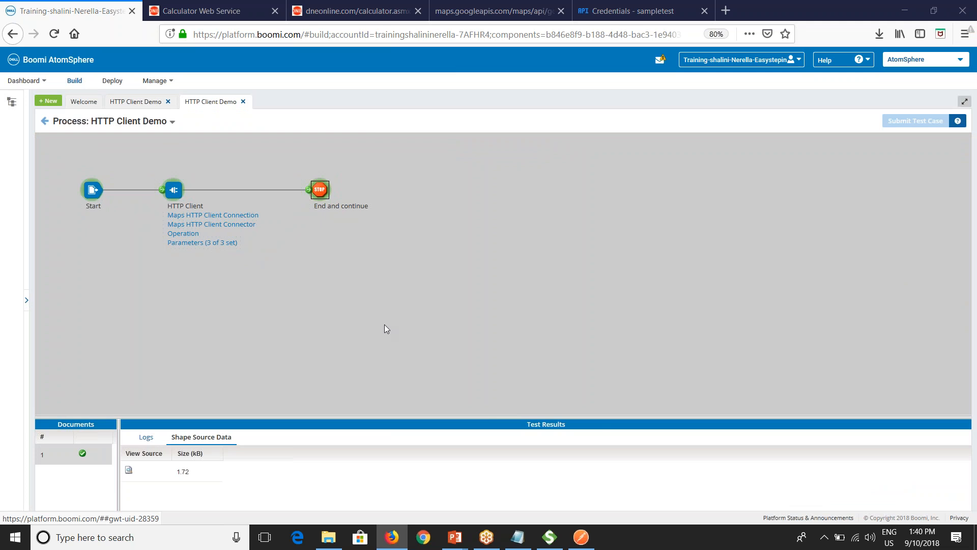
- Examine the Stop shape's JSON geocode response in the document viewer and close the viewer
{"action": "left_click", "coordinate": [128, 470]}
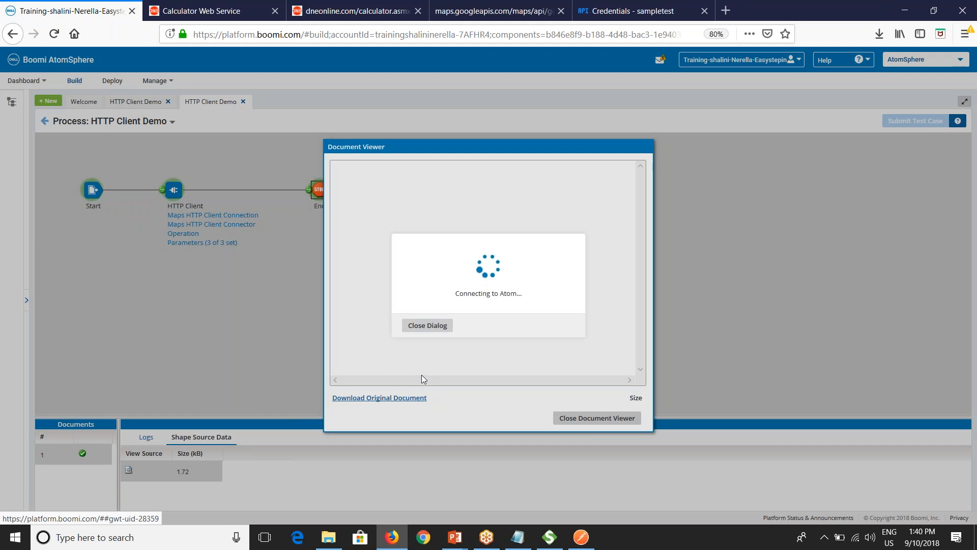
{"action": "scroll", "coordinate": [433, 351], "scroll_direction": "down", "scroll_amount": 10}
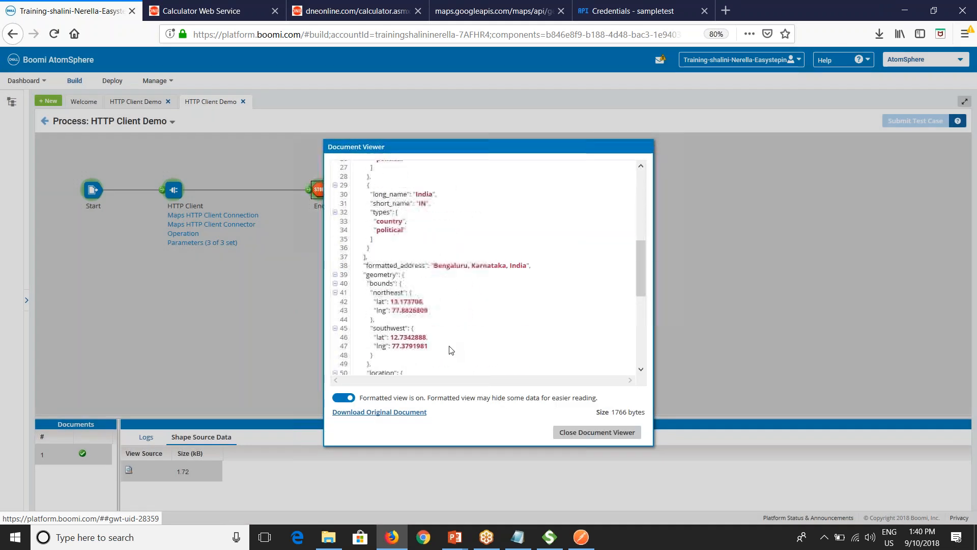
{"action": "left_click", "coordinate": [573, 438]}
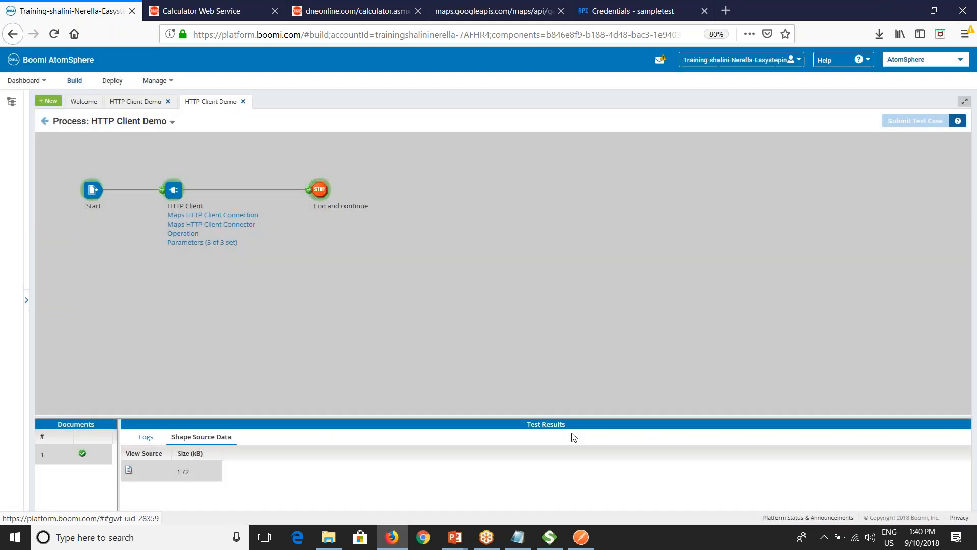
- Examine the request URL in the test's Base Process Log entry for sending the GET request, and close the message and log
{"action": "left_click", "coordinate": [144, 122]}
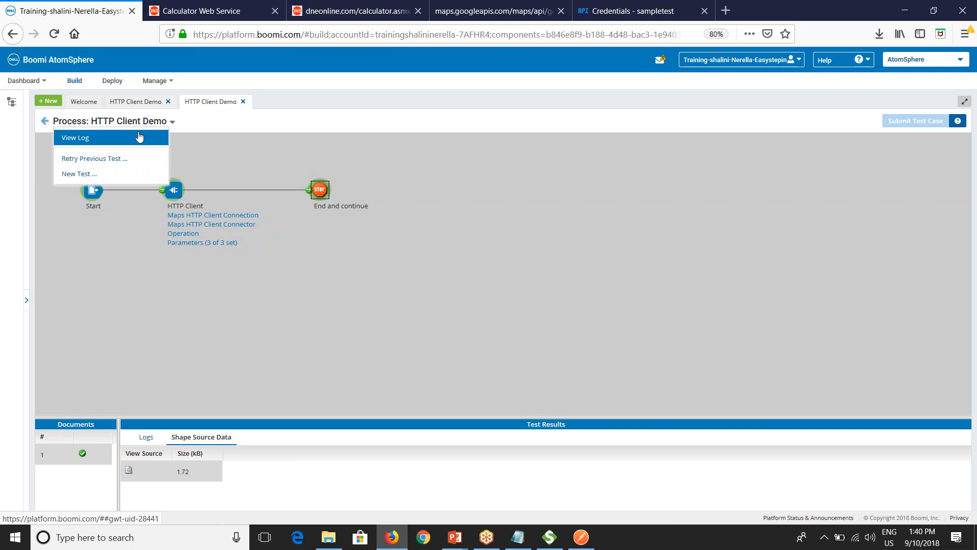
{"action": "left_click", "coordinate": [147, 137]}
{"action": "scroll", "coordinate": [533, 356], "scroll_direction": "down", "scroll_amount": 2}
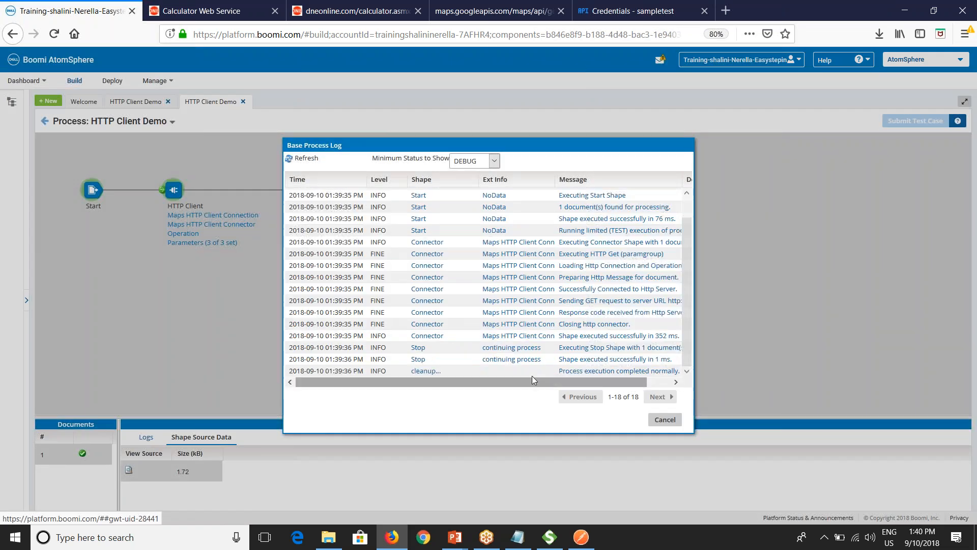
{"action": "left_click_drag", "start_coordinate": [534, 379], "coordinate": [613, 376]}
{"action": "left_click", "coordinate": [611, 300]}
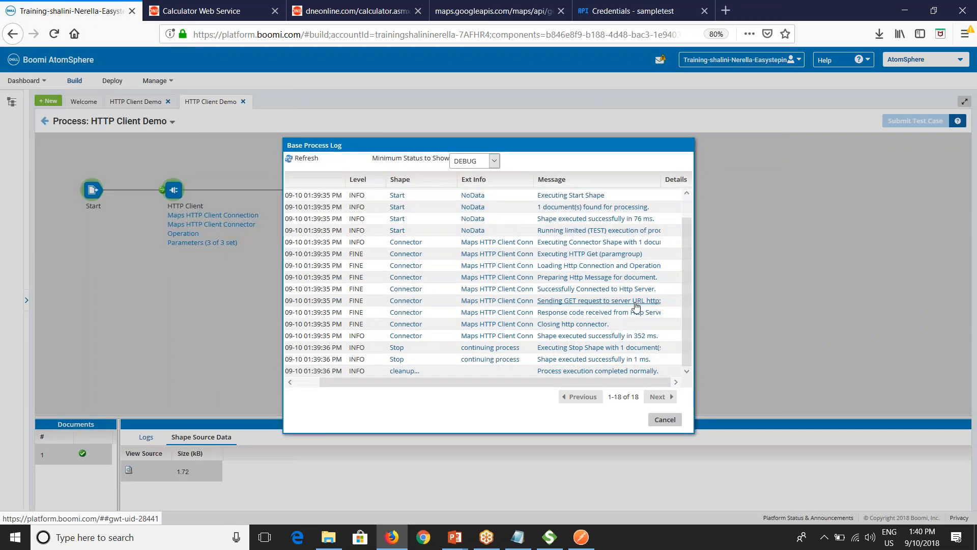
{"action": "left_click_drag", "start_coordinate": [565, 197], "coordinate": [419, 184]}
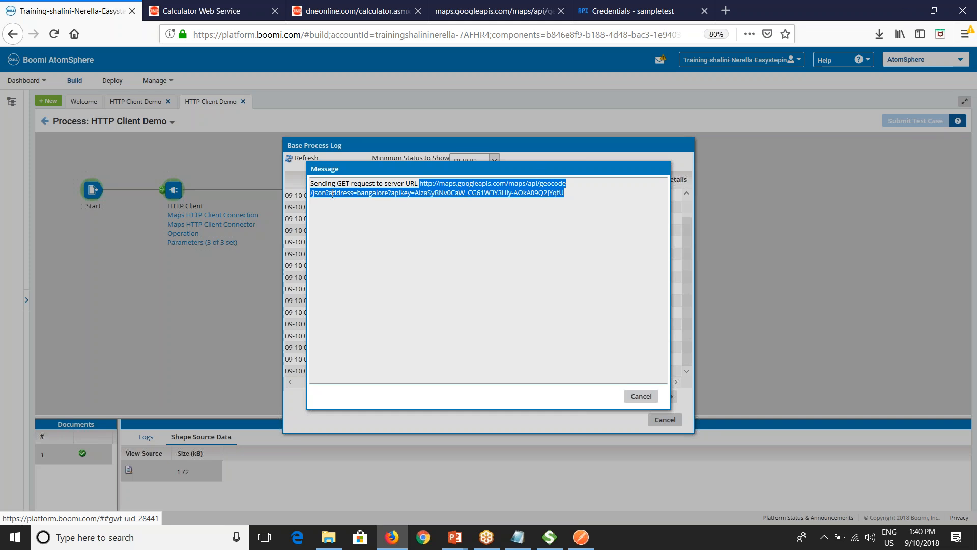
{"action": "left_click", "coordinate": [316, 192]}
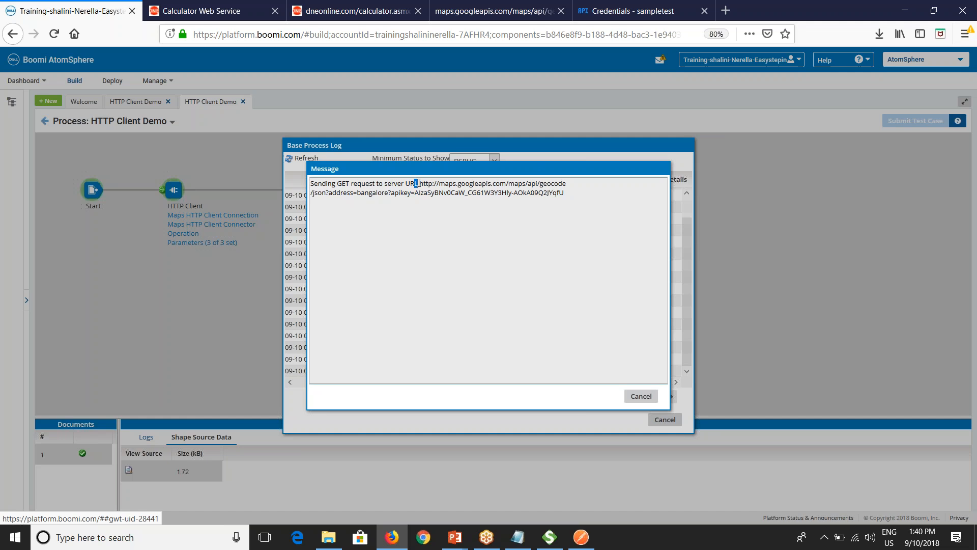
{"action": "mouse_move", "coordinate": [419, 183]}
{"action": "left_mouse_down"}
{"action": "mouse_move", "coordinate": [563, 192]}
{"action": "mouse_move", "coordinate": [423, 191]}
{"action": "mouse_move", "coordinate": [418, 180]}
{"action": "left_mouse_up"}
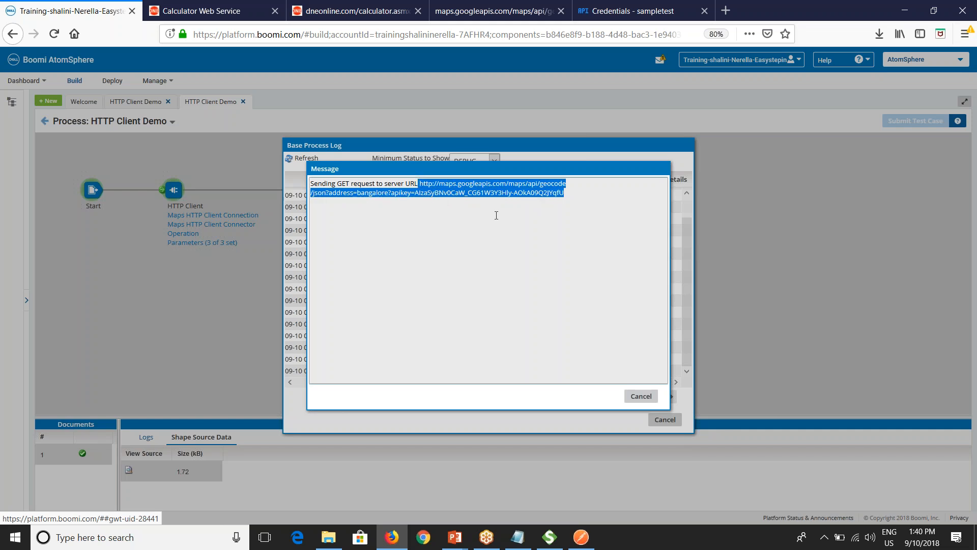
{"action": "left_click", "coordinate": [642, 396]}
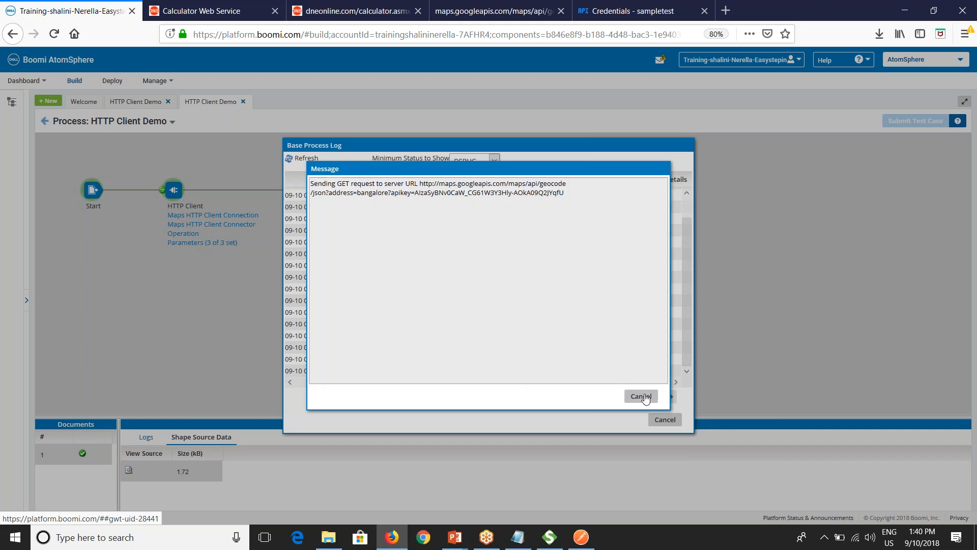
{"action": "left_click", "coordinate": [664, 418]}
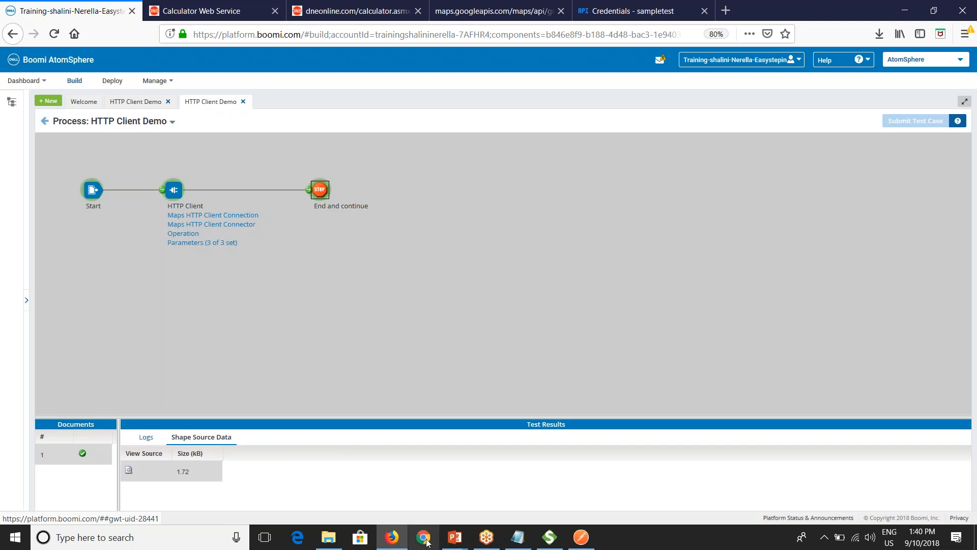
- Switch to the running PowerPoint slide show and advance from the REST Request Formation slide to the next slide
{"action": "mouse_move", "coordinate": [454, 540]}
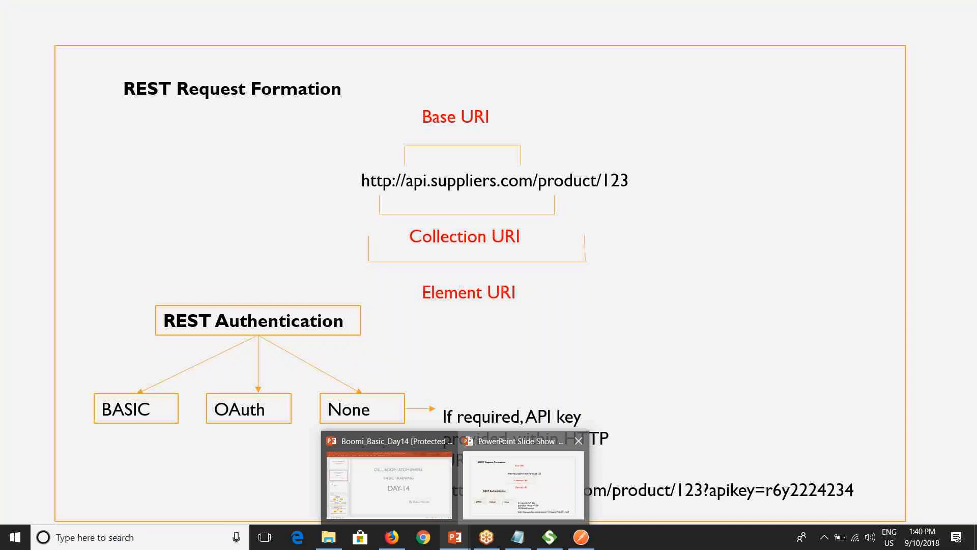
{"action": "left_click", "coordinate": [529, 473]}
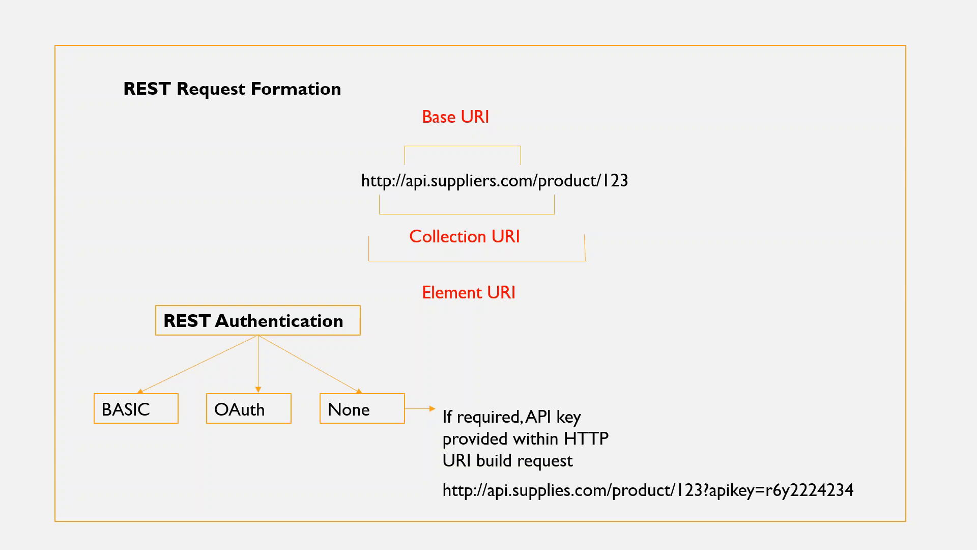
{"action": "key", "text": "Right"}
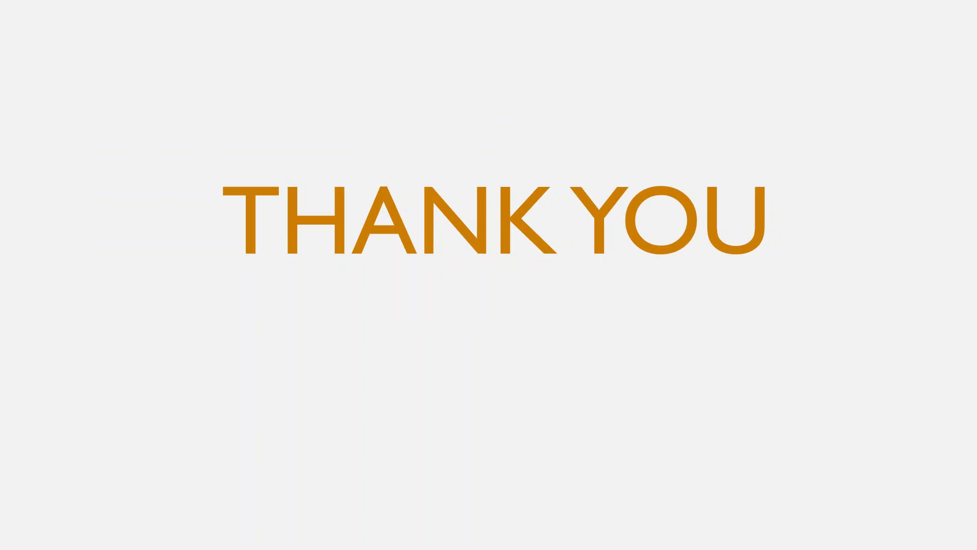